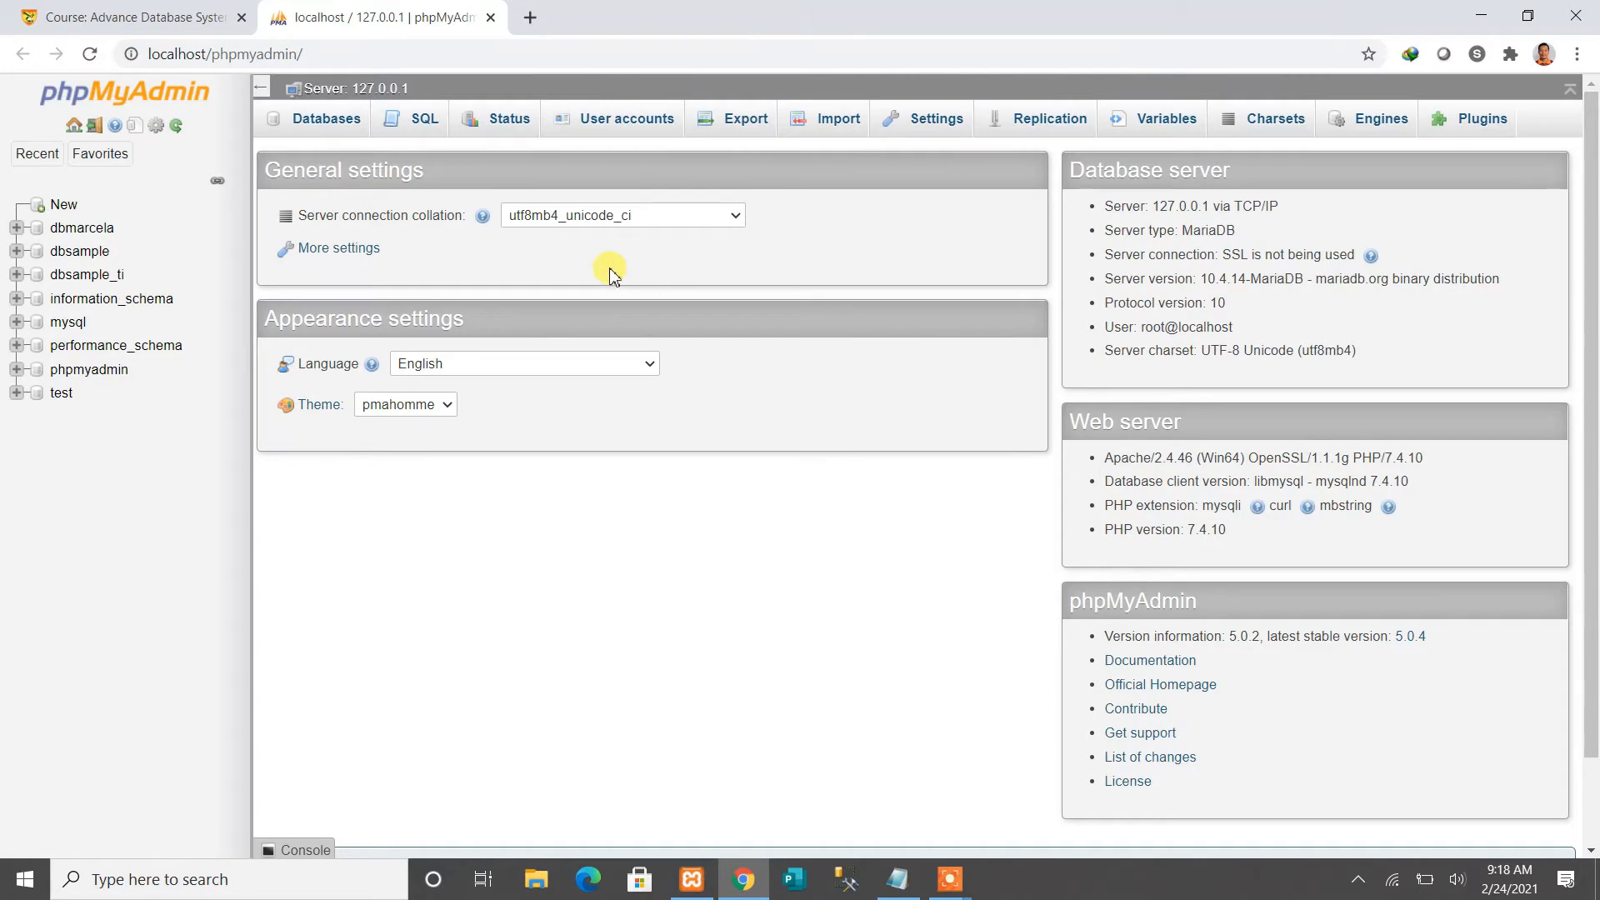
Open phpMyAdmin's Databases page through New in the navigation tree
click(65, 206)
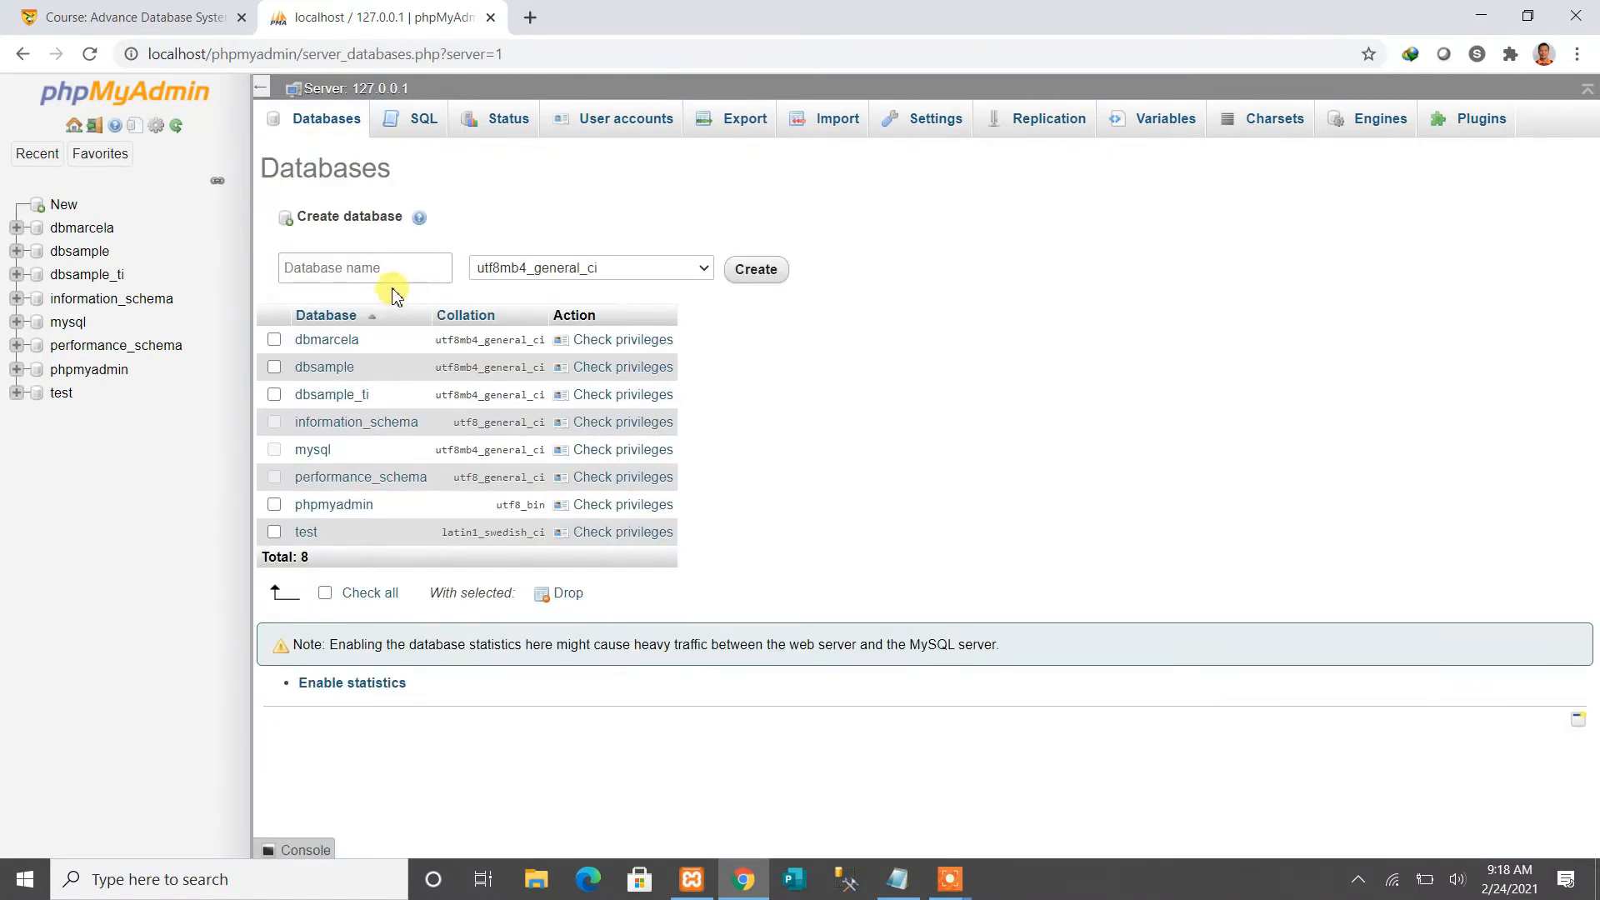
Create an empty dbwordpress database with default collation, then open a fresh Chrome tab
click(398, 273)
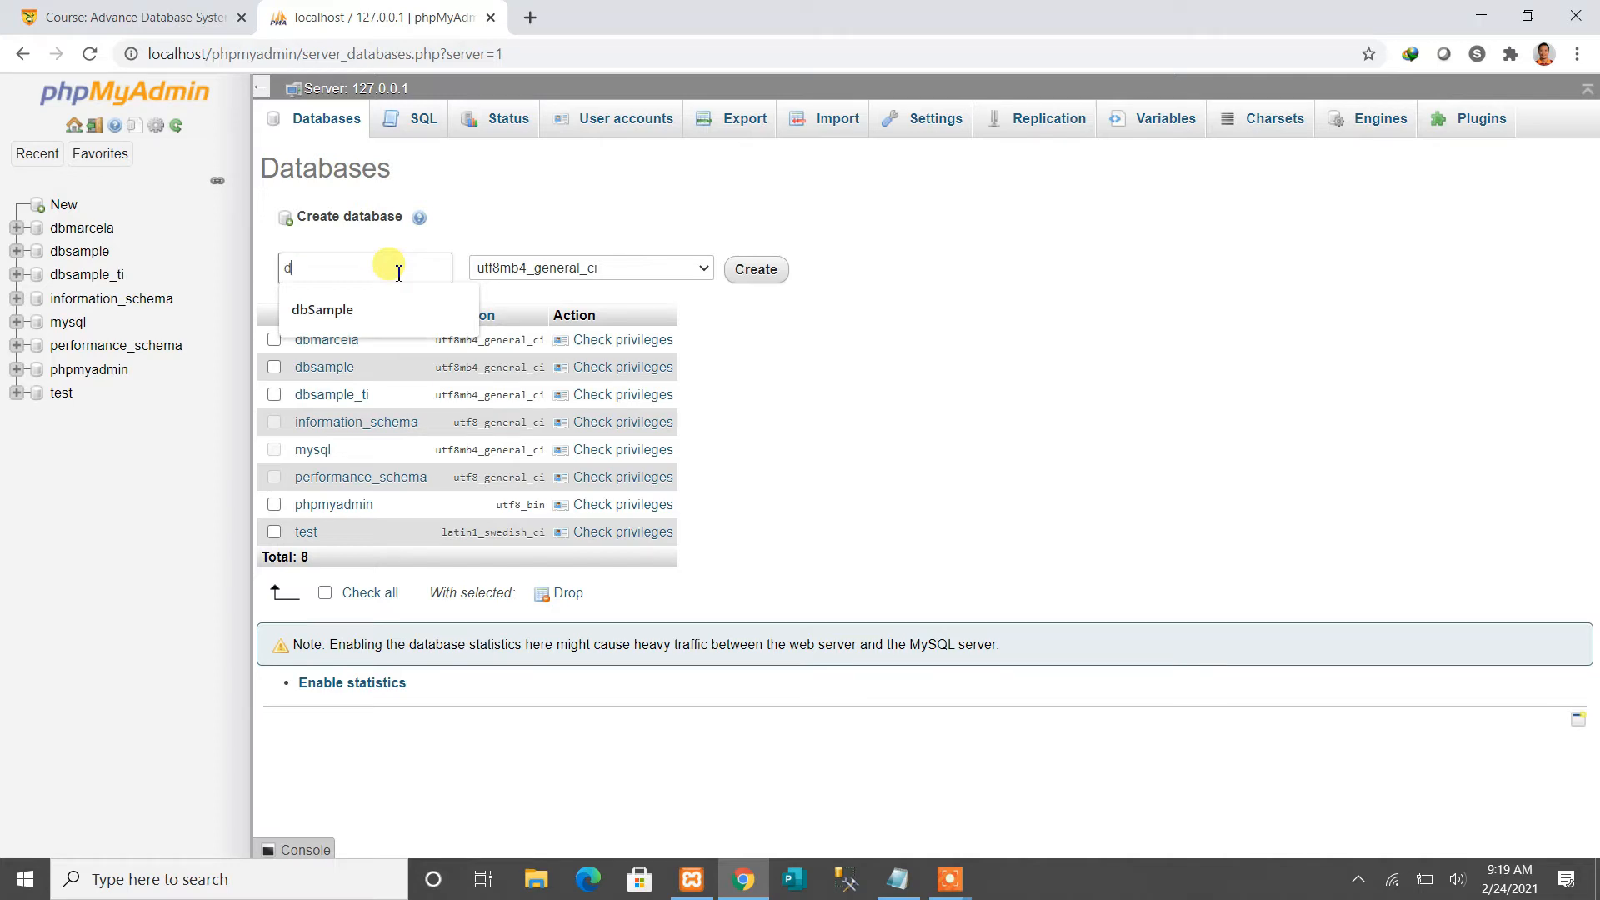
text(dbWordpress)
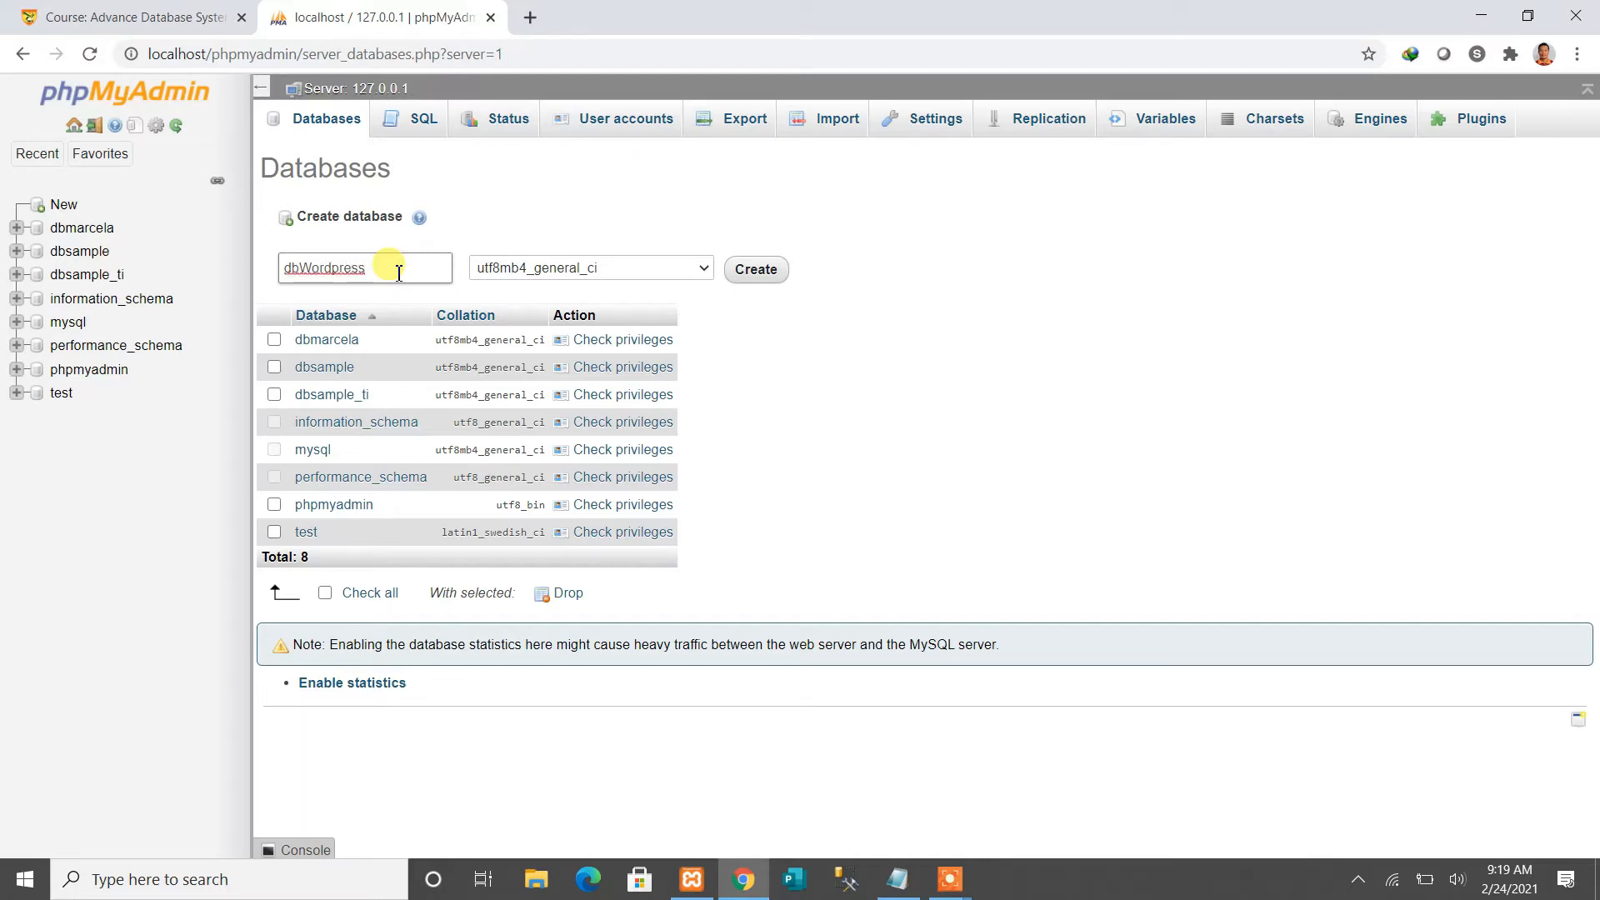
drag(367, 268, 244, 278)
click(702, 267)
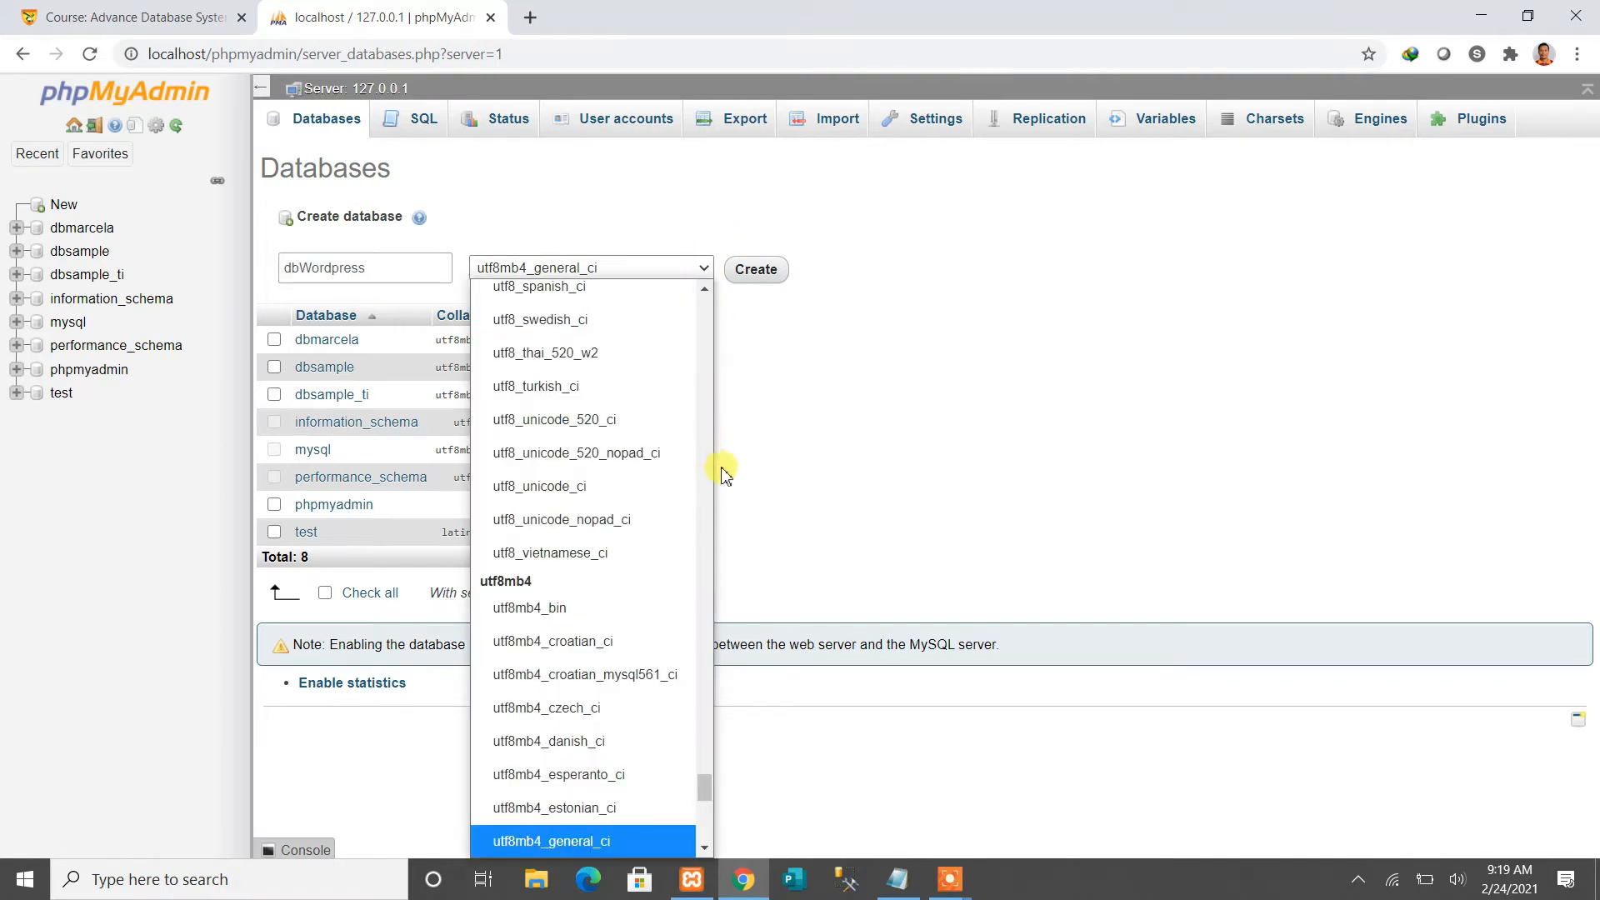
drag(705, 784, 729, 300)
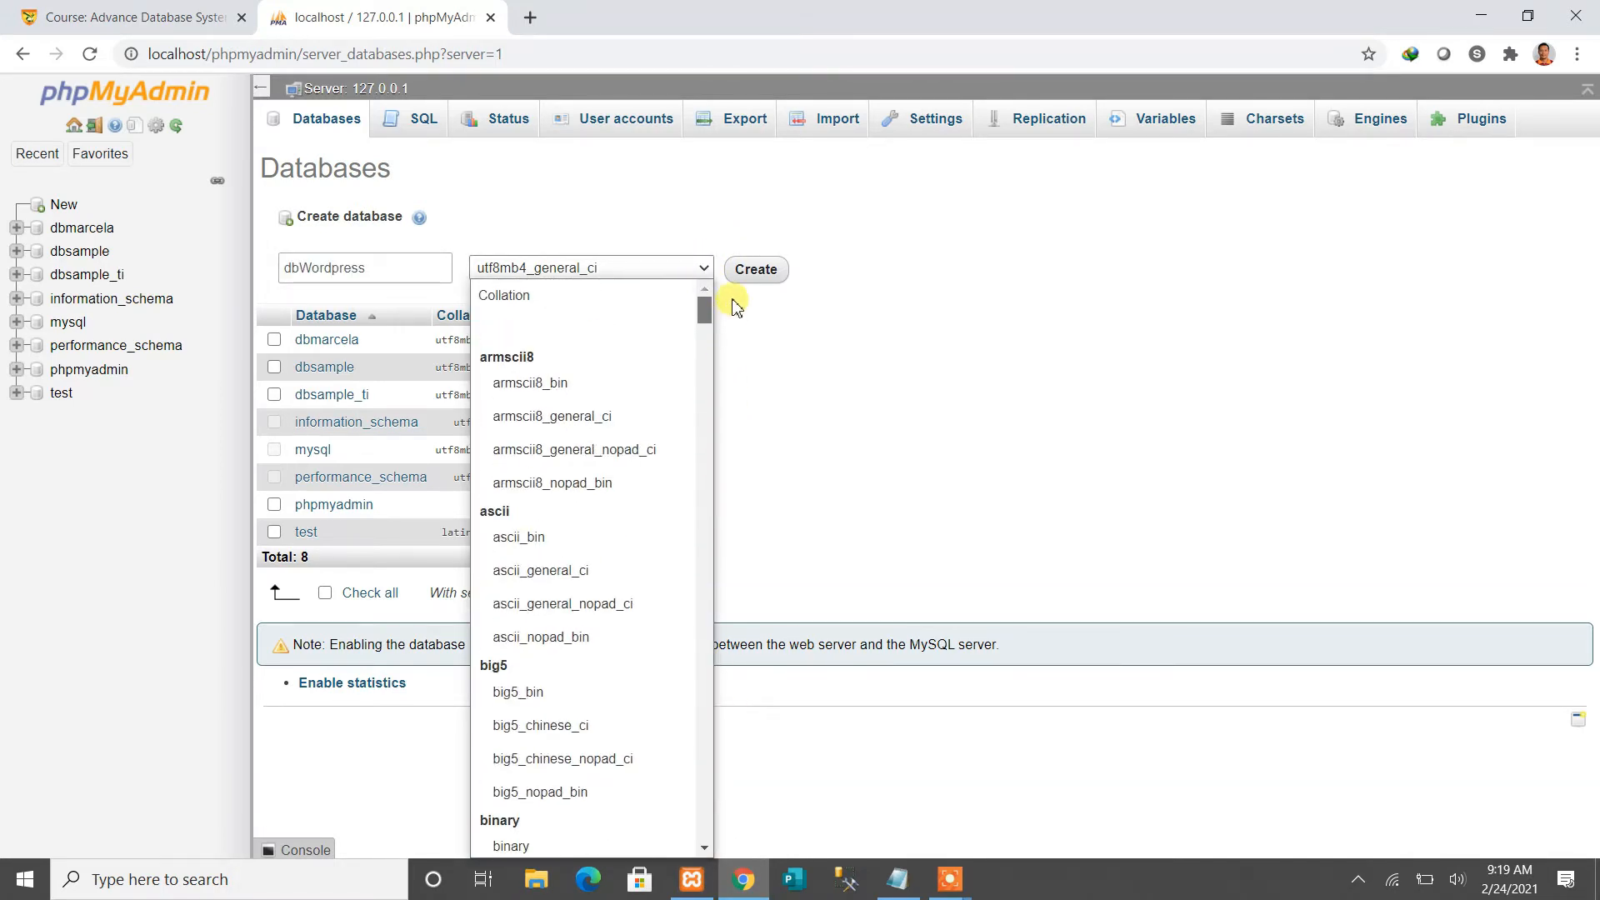
click(553, 305)
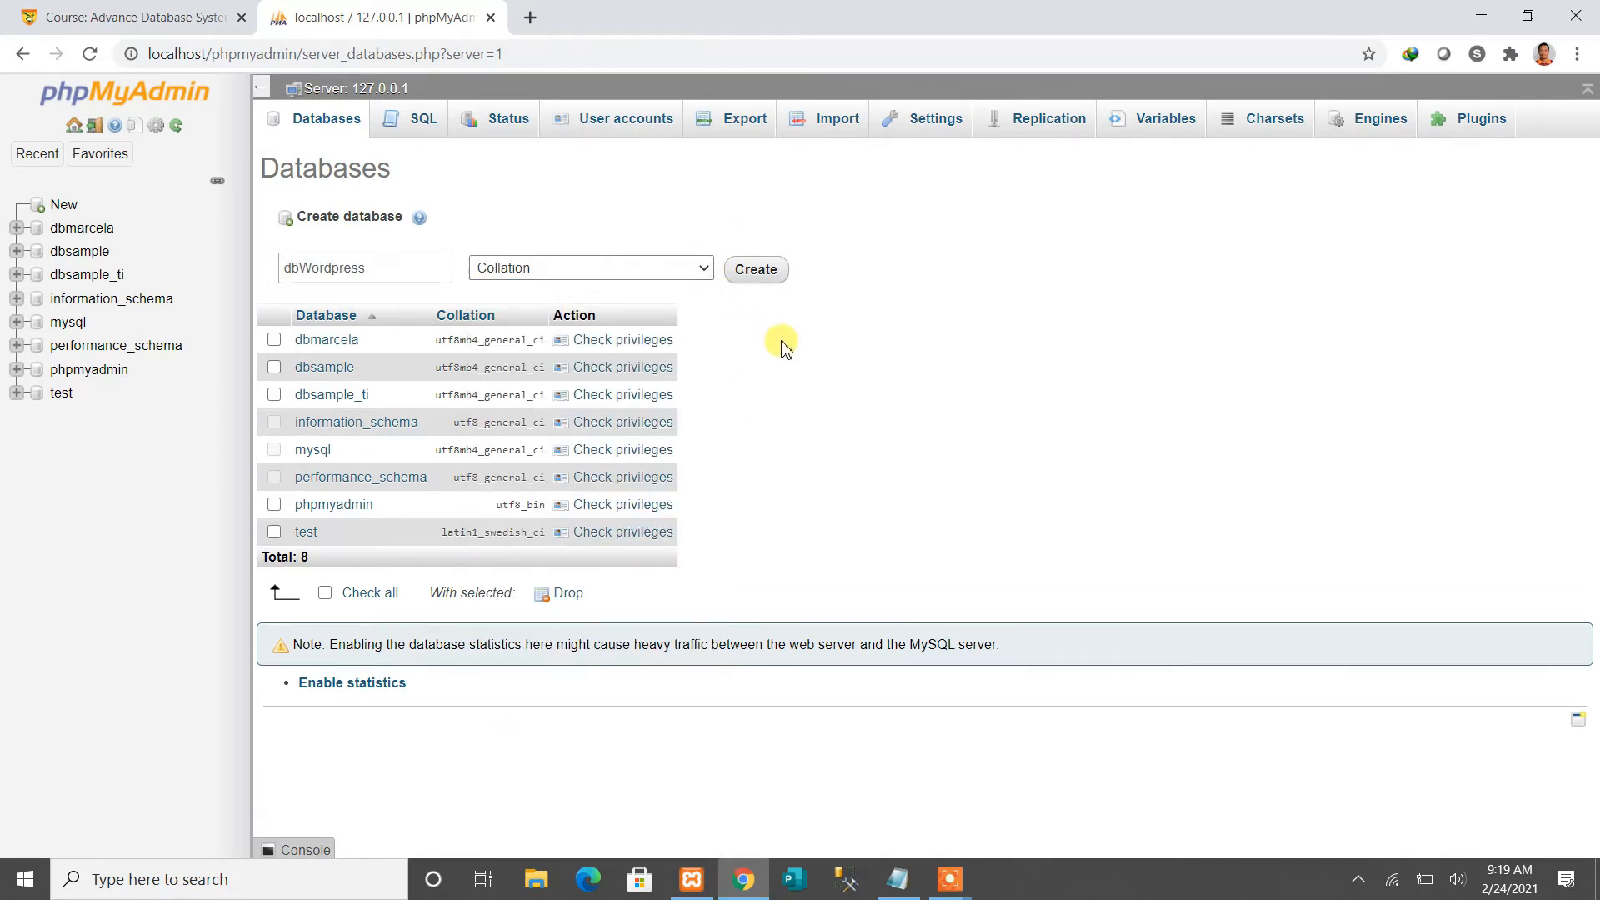
click(758, 277)
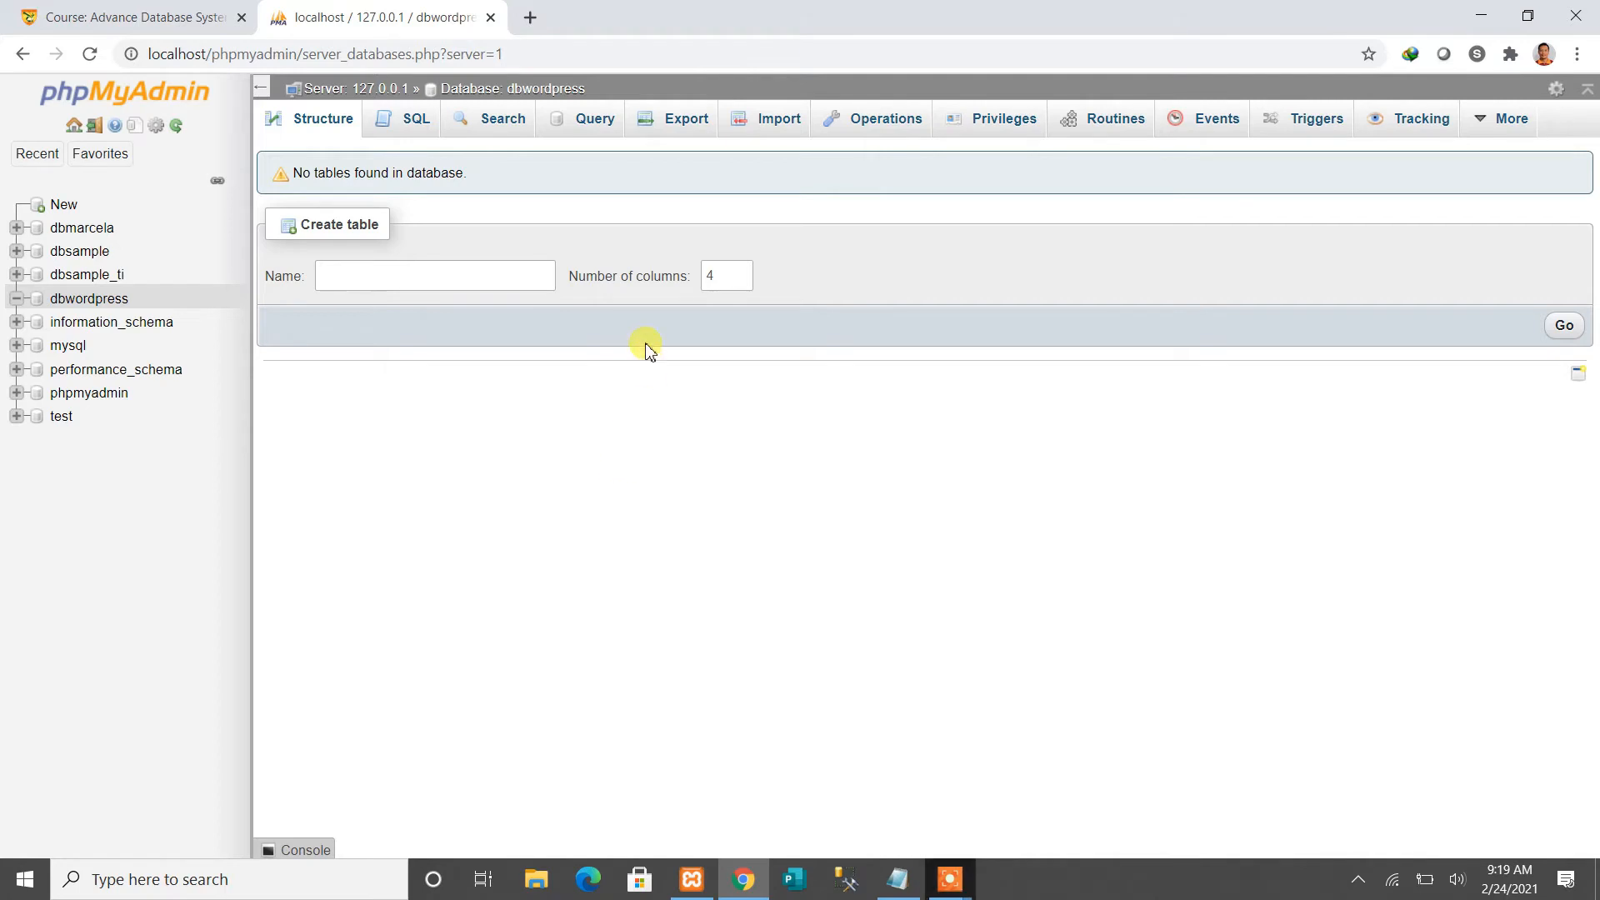
click(530, 18)
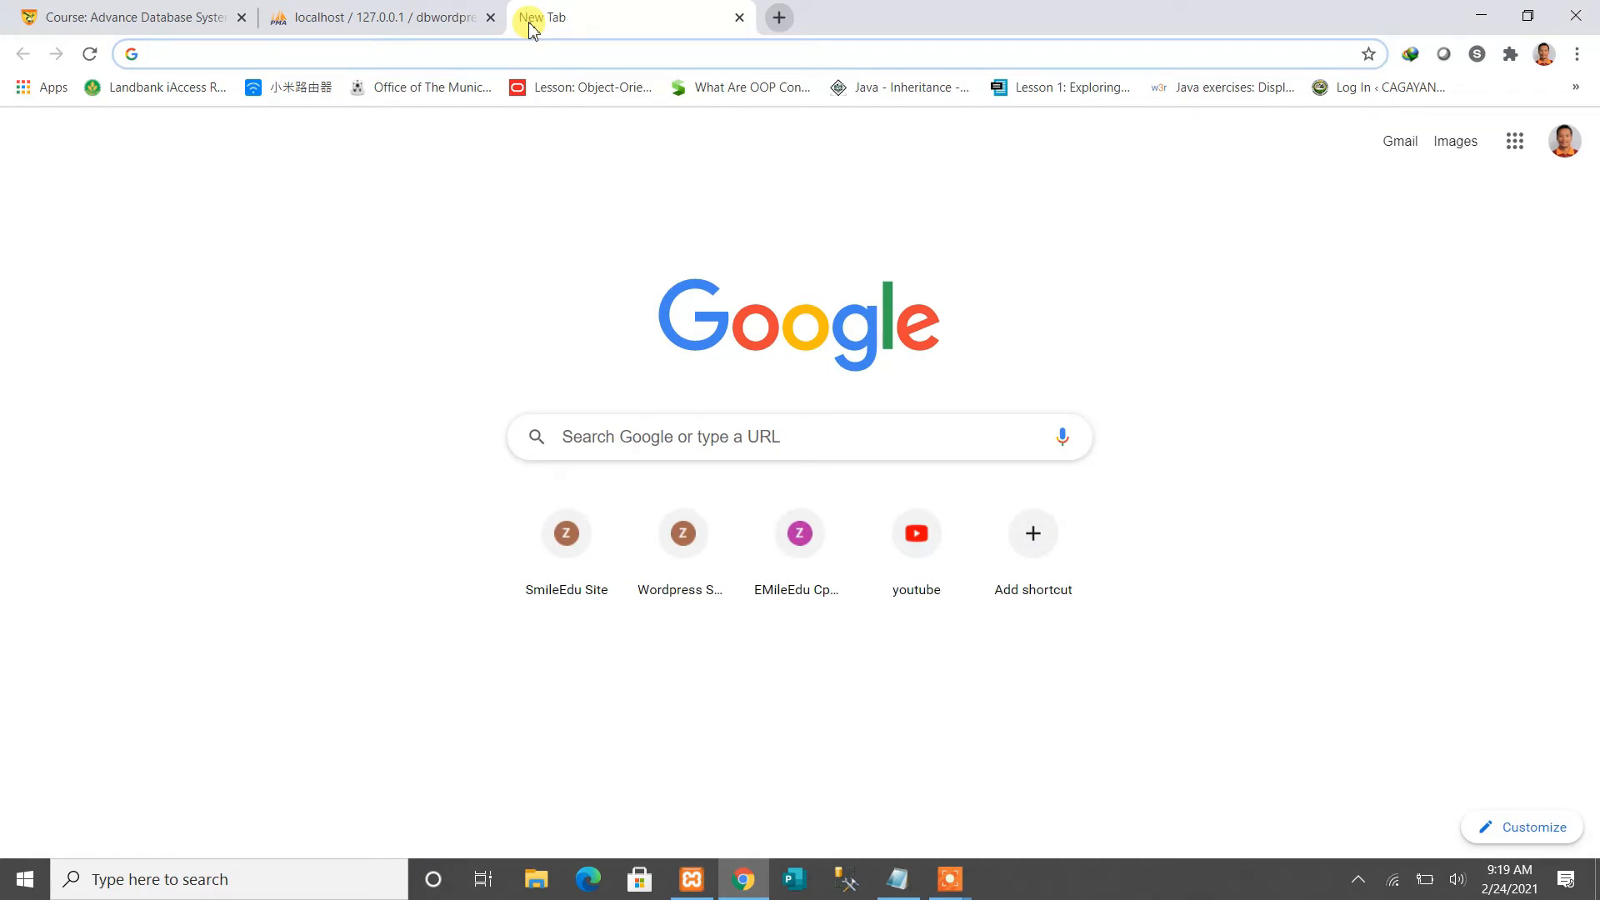
Go to the wordpress.org website in the new tab
text(worpre)
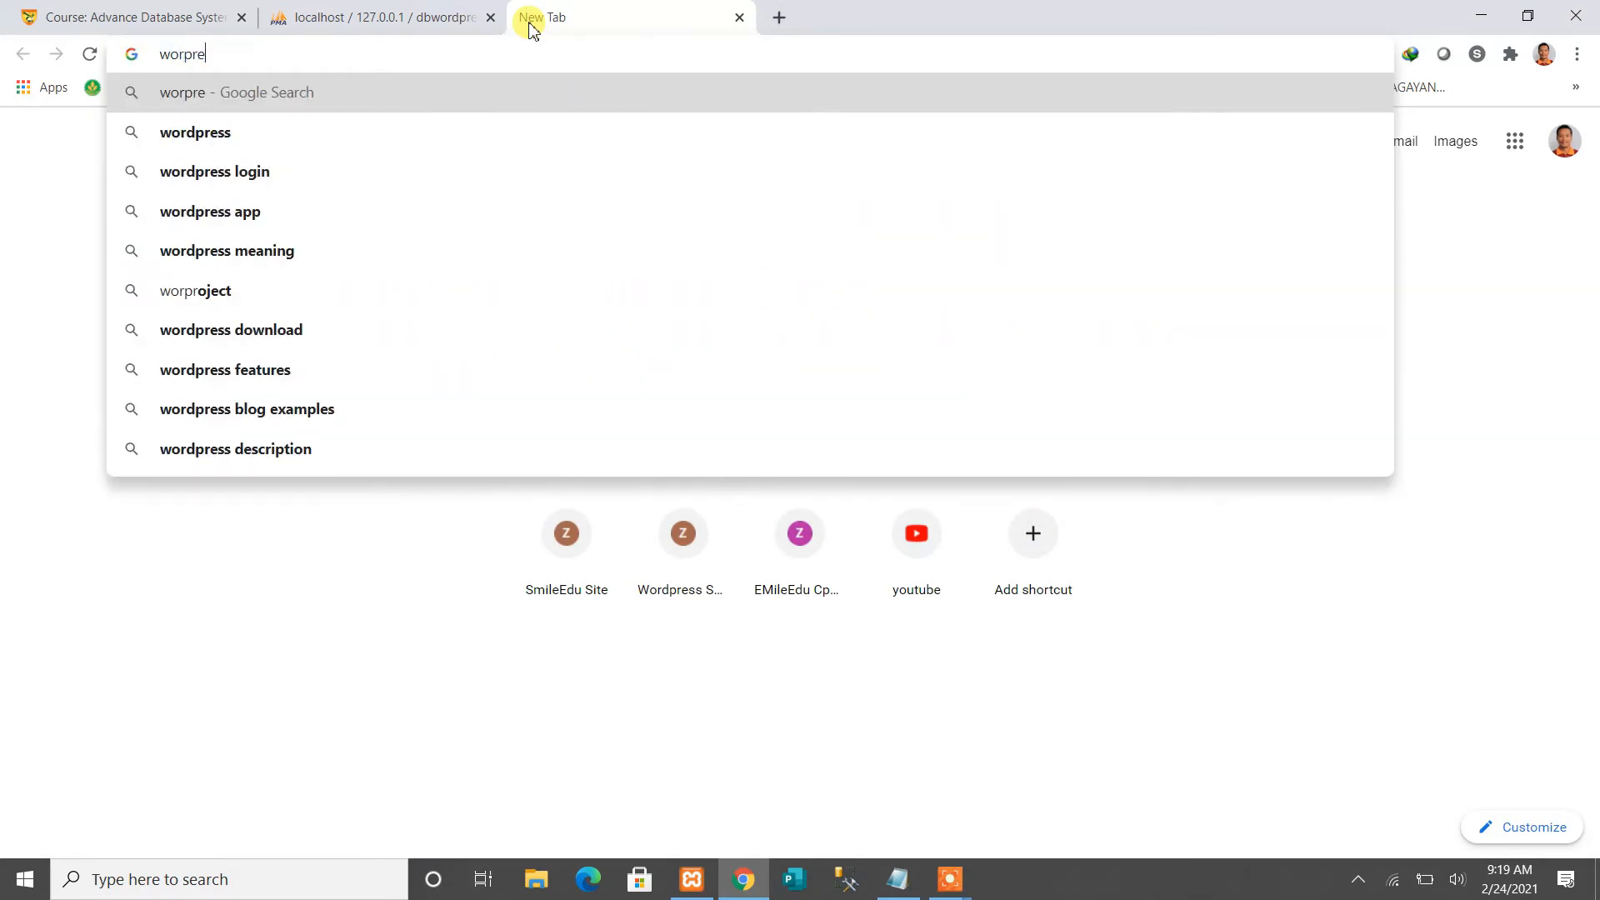
key(BackSpace)
key(BackSpace)
text(d)
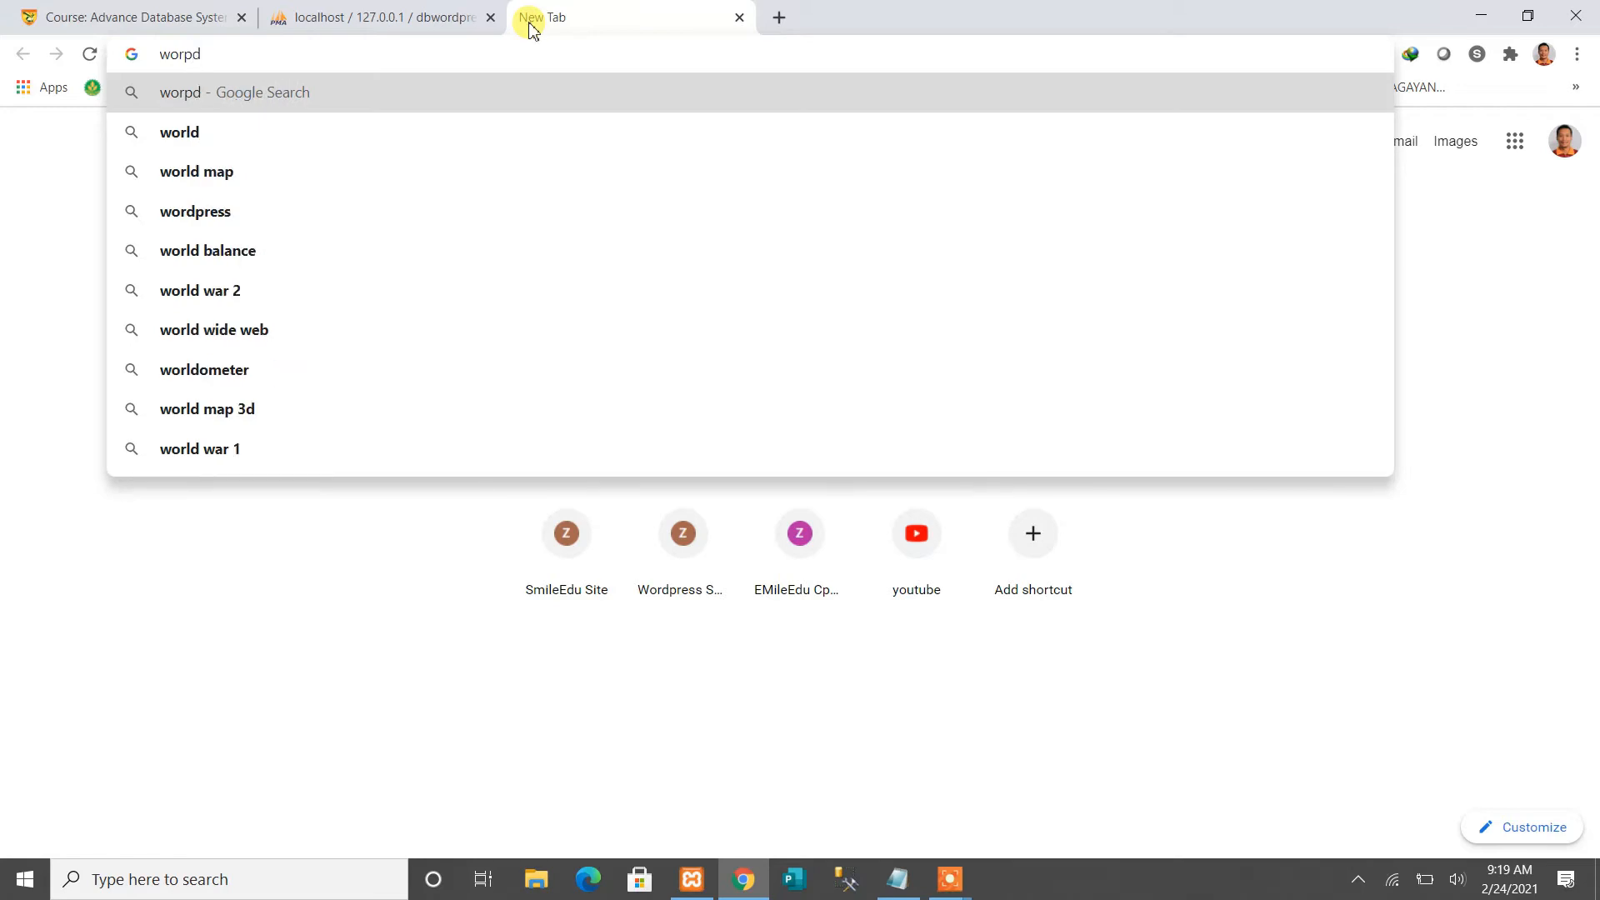
key(BackSpace)
key(BackSpace)
key(BackSpace)
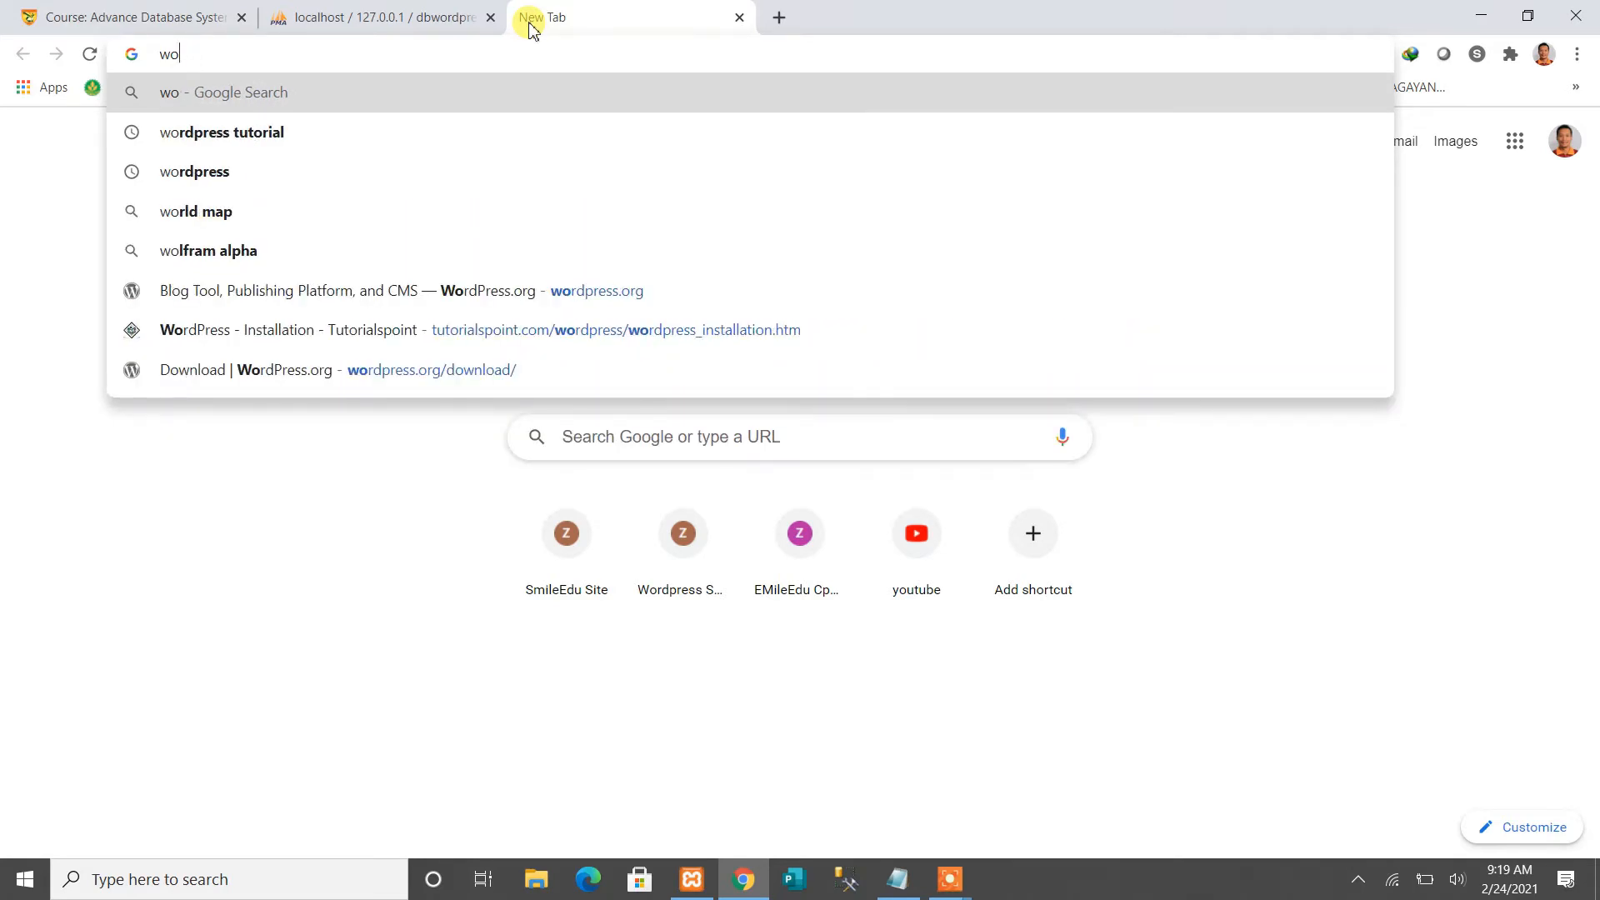
text(r)
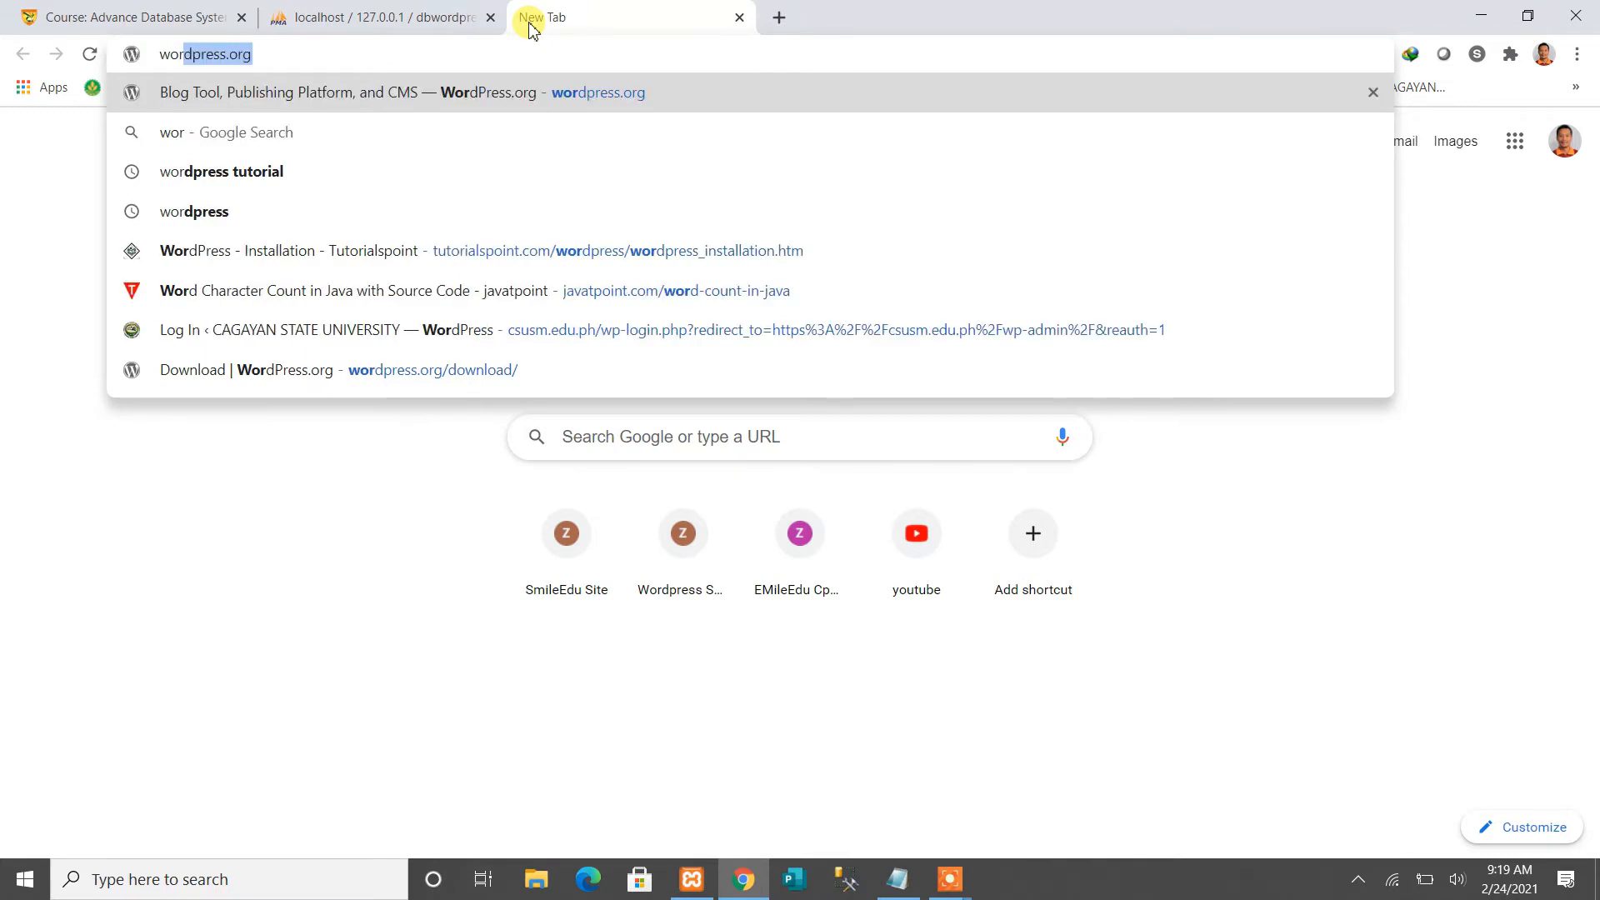
key(Right)
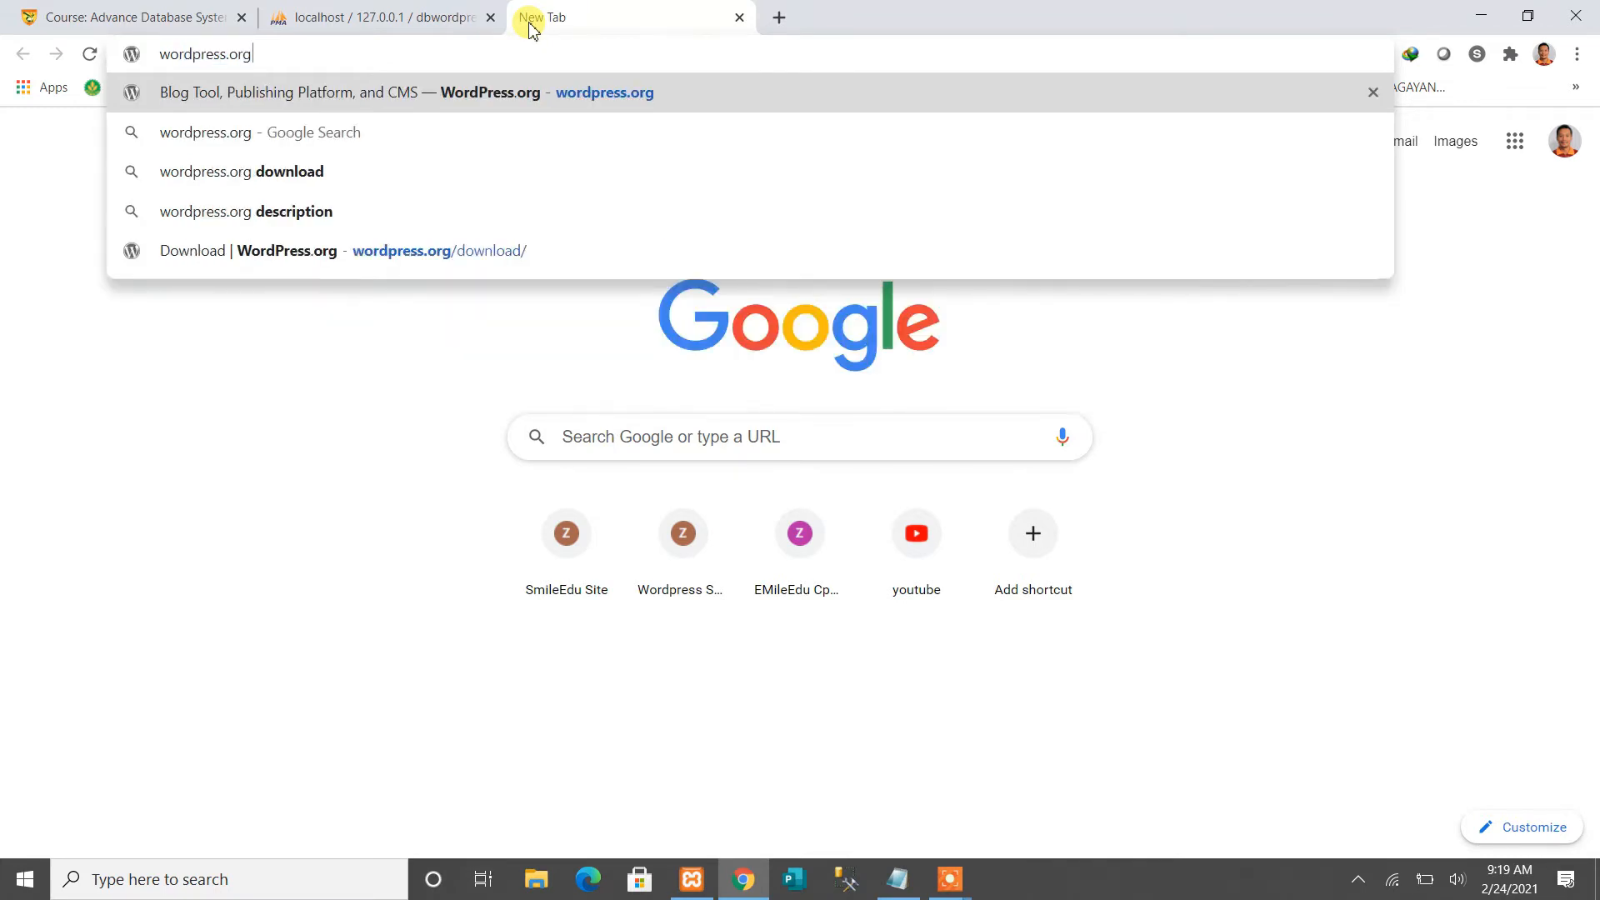
key(Return)
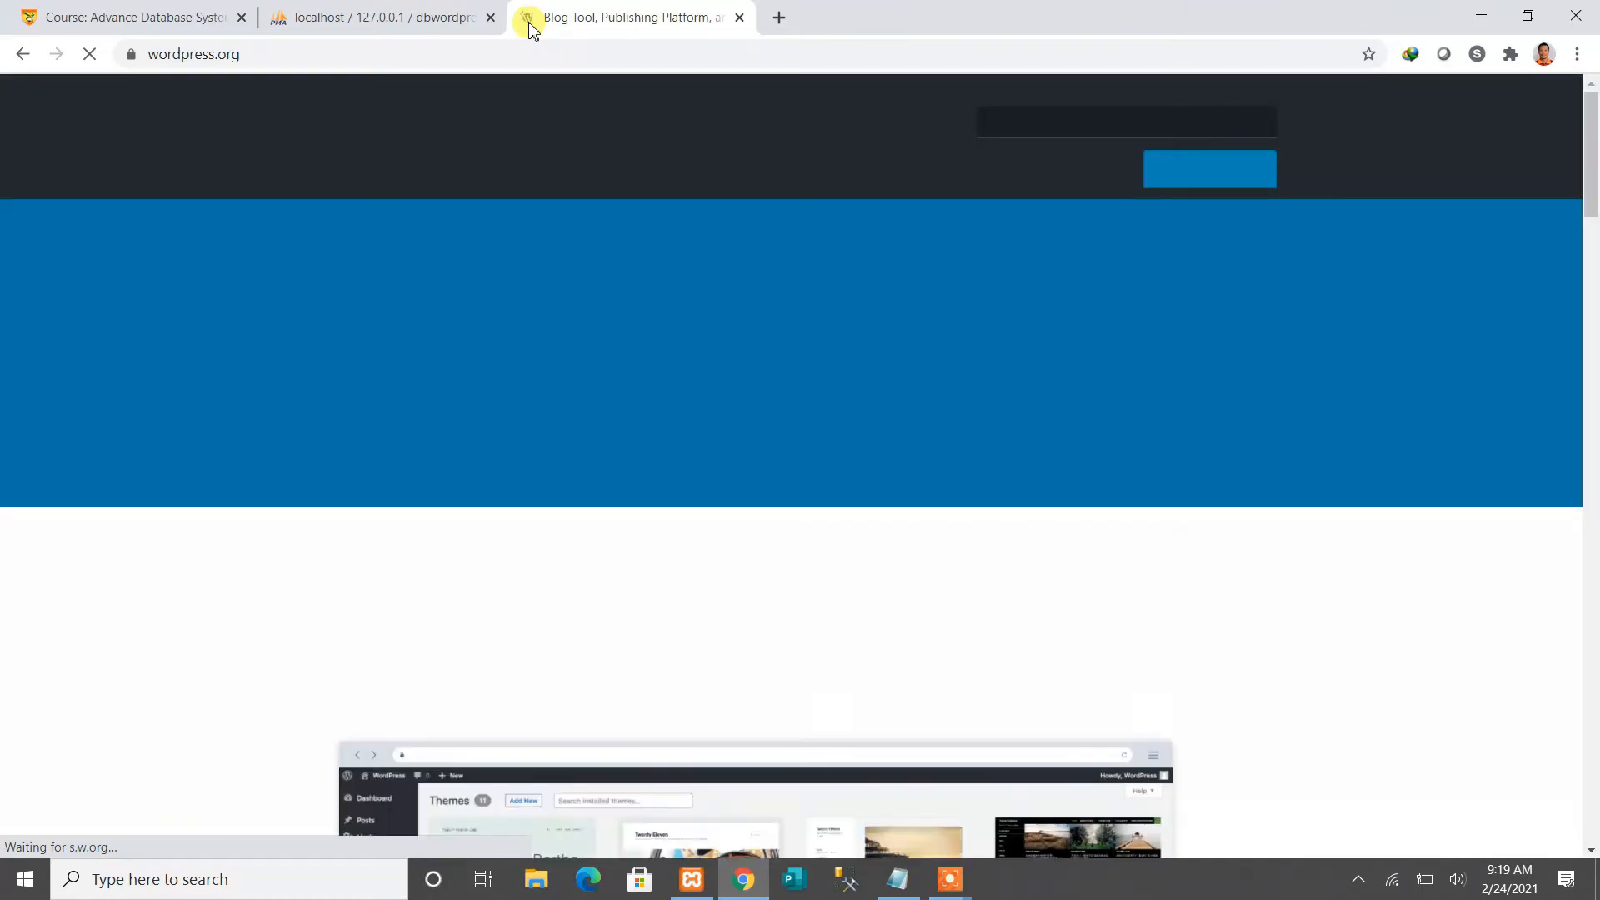
click(255, 54)
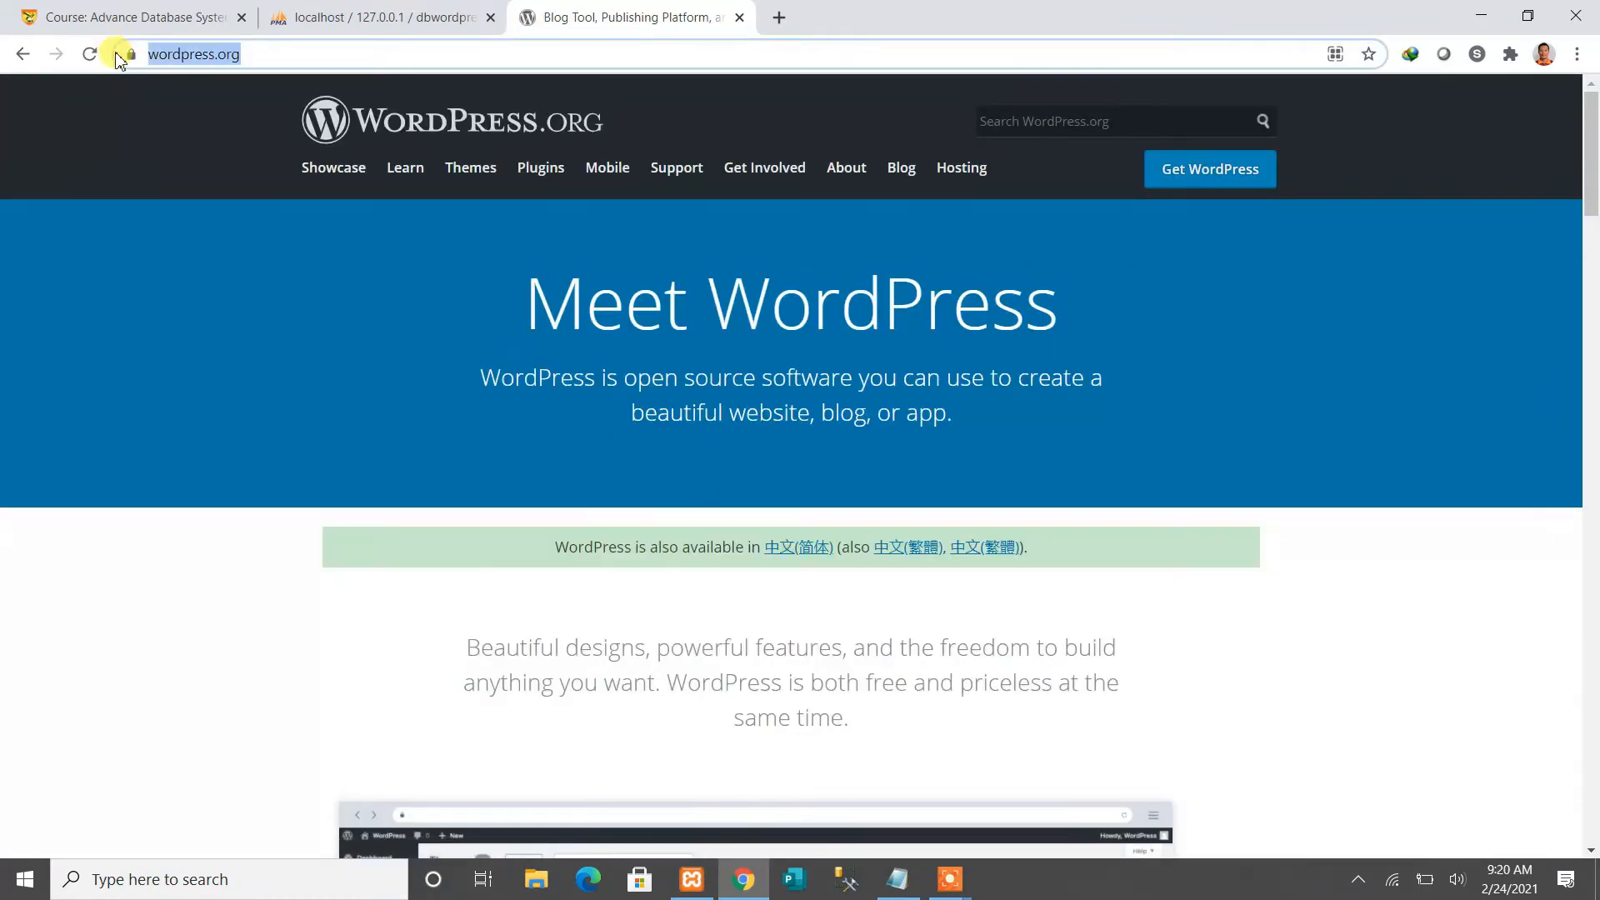
scroll(1355, 397, down, 2)
scroll(1358, 393, up, 2)
Download the latest WordPress zip from Get WordPress and dismiss the thank-you and download notices
click(1223, 178)
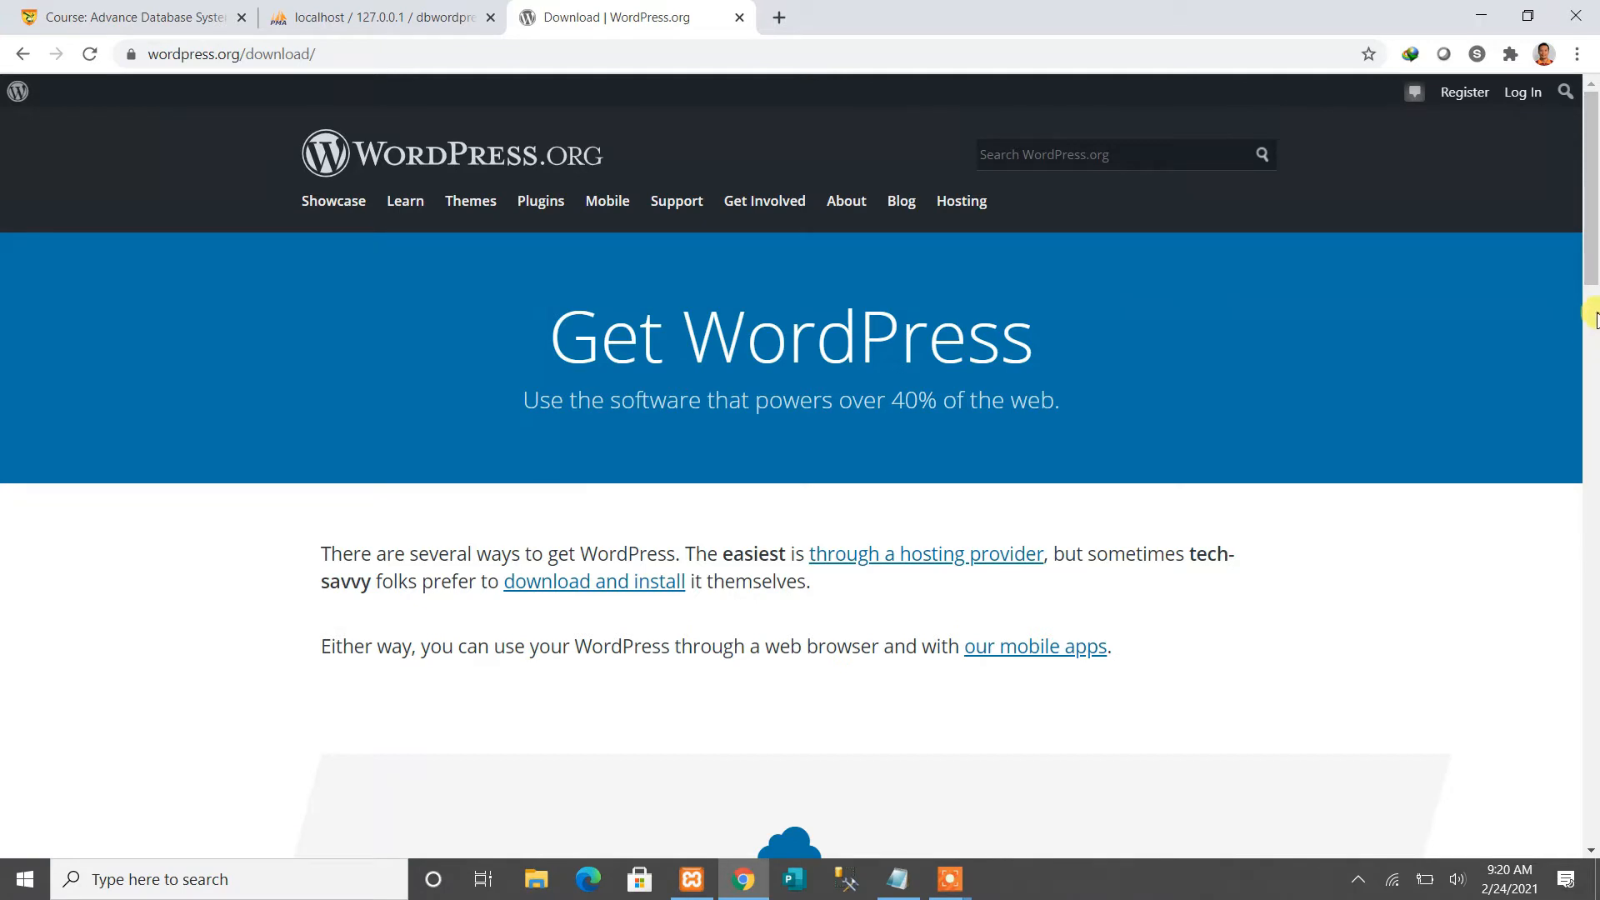
drag(1588, 233, 1588, 536)
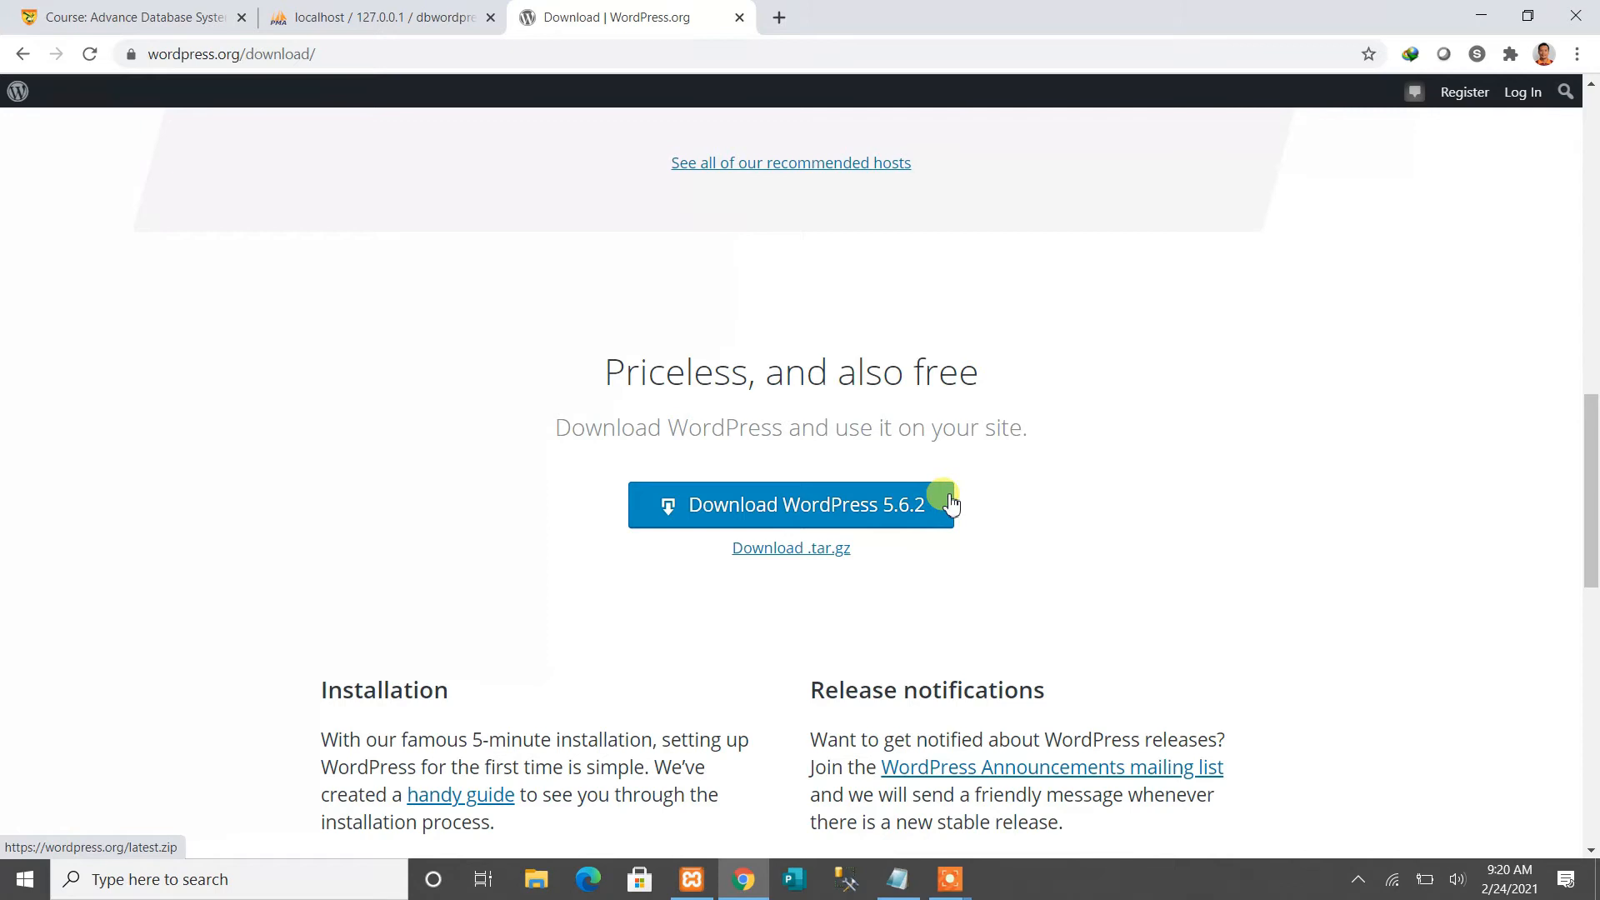
click(796, 510)
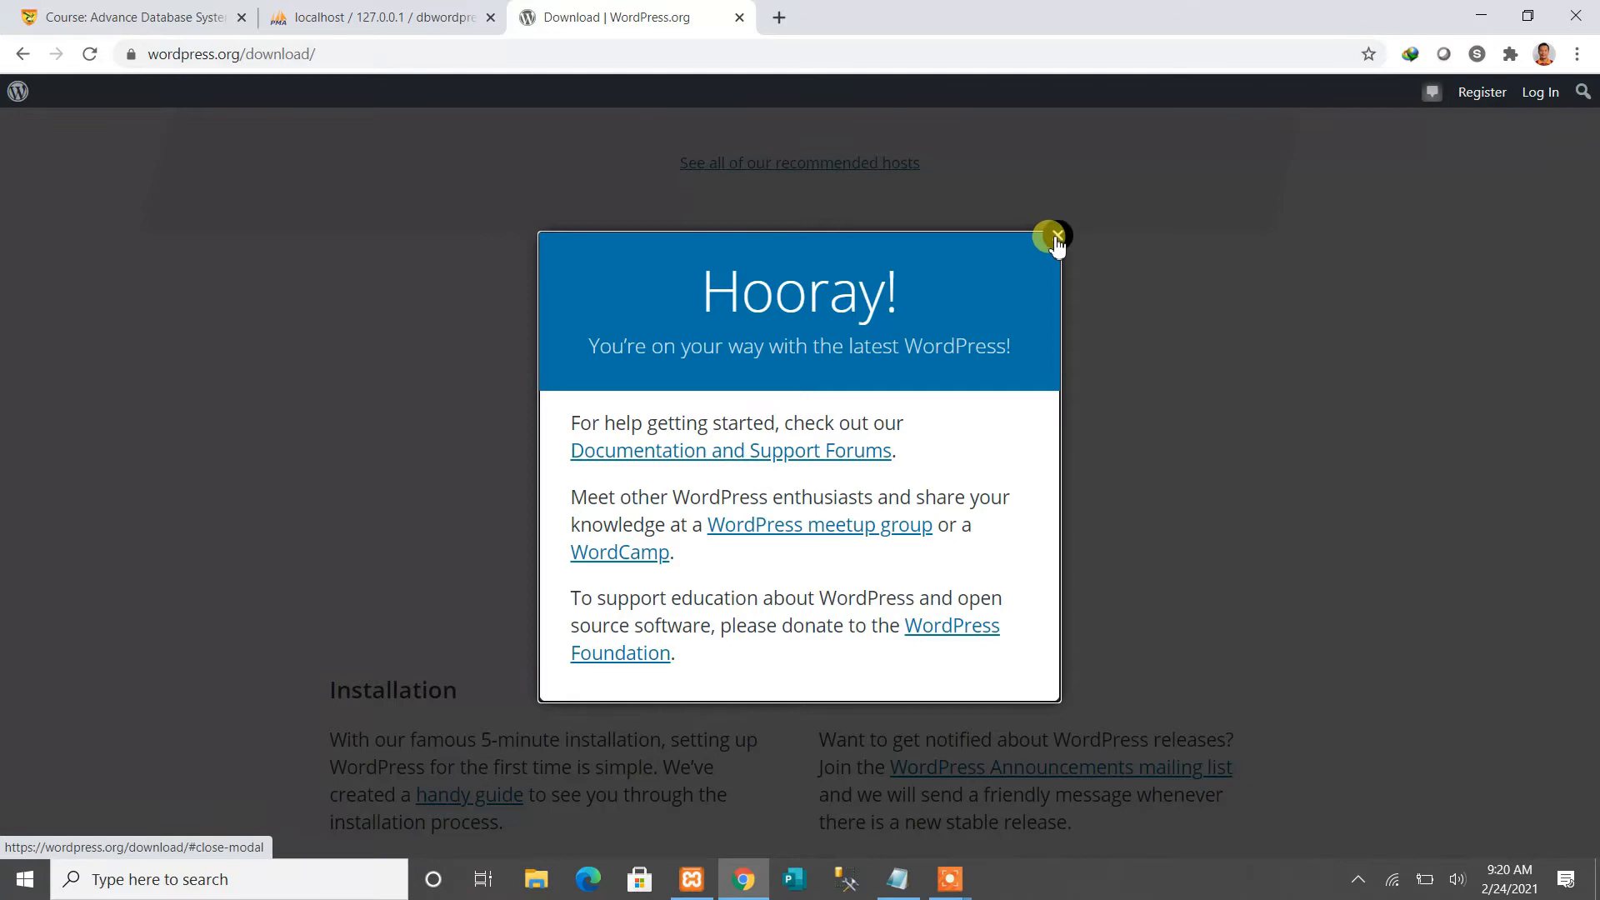
click(1054, 238)
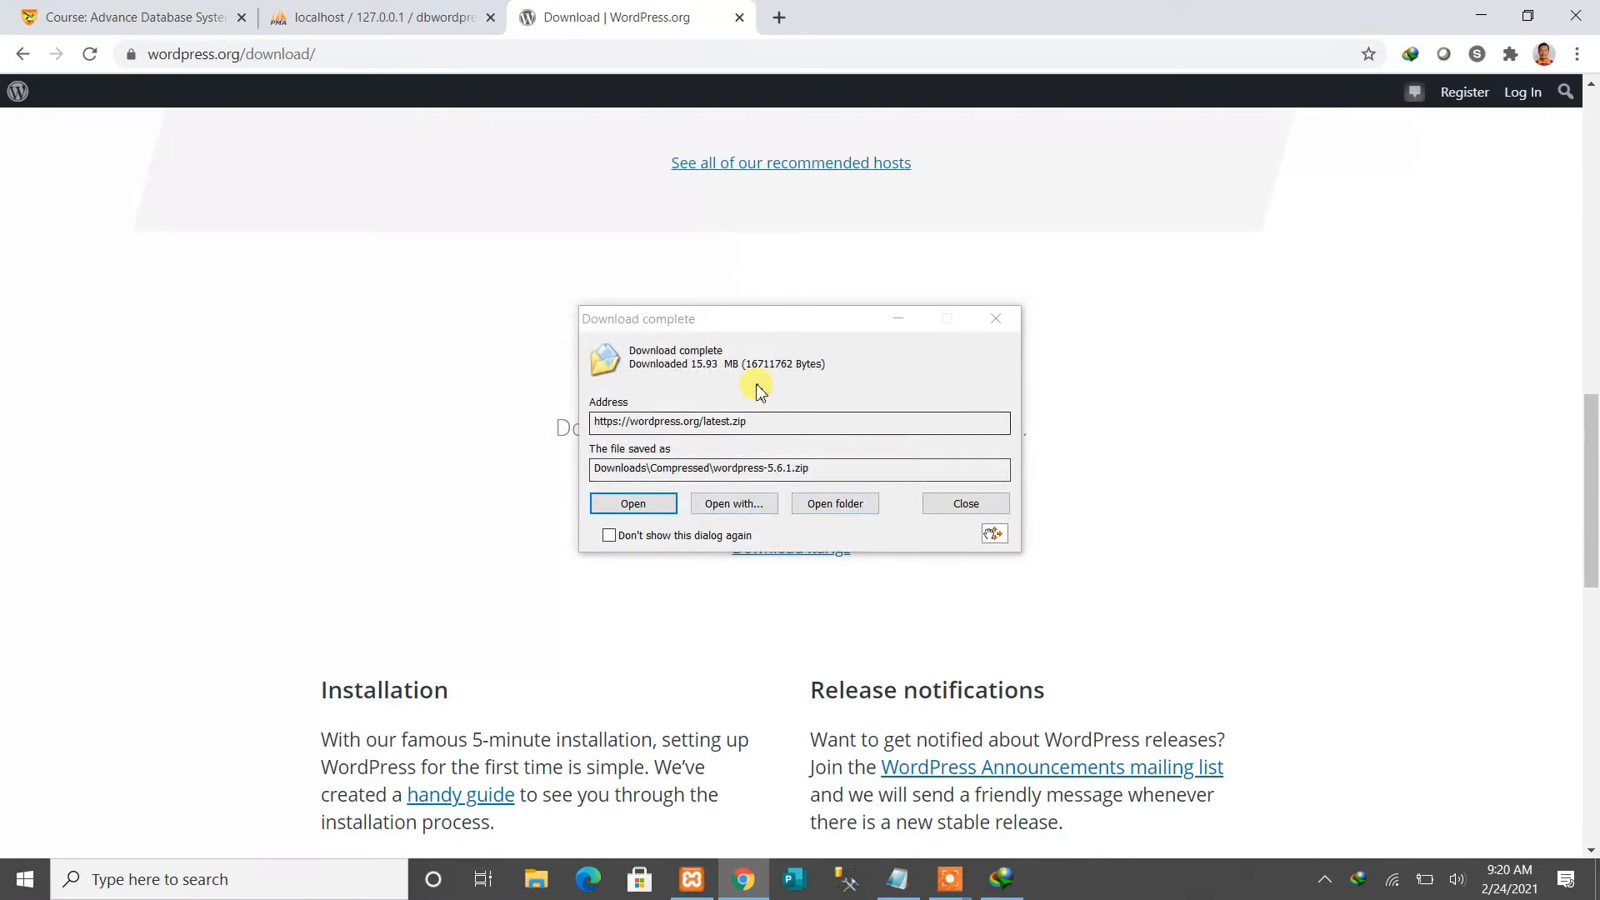
click(955, 504)
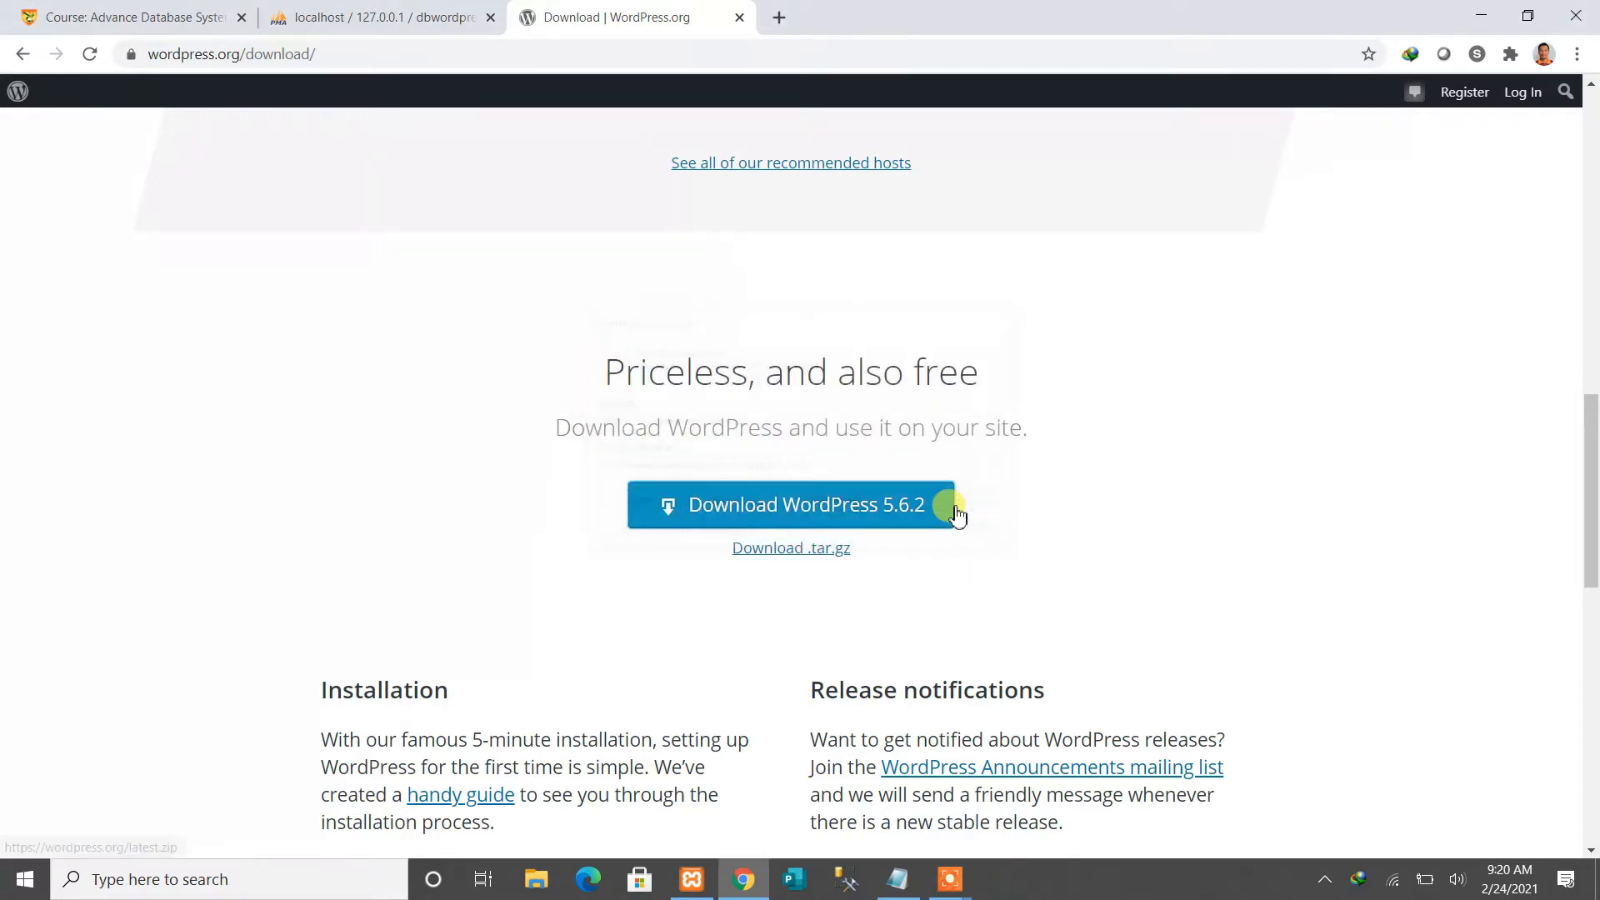
click(537, 883)
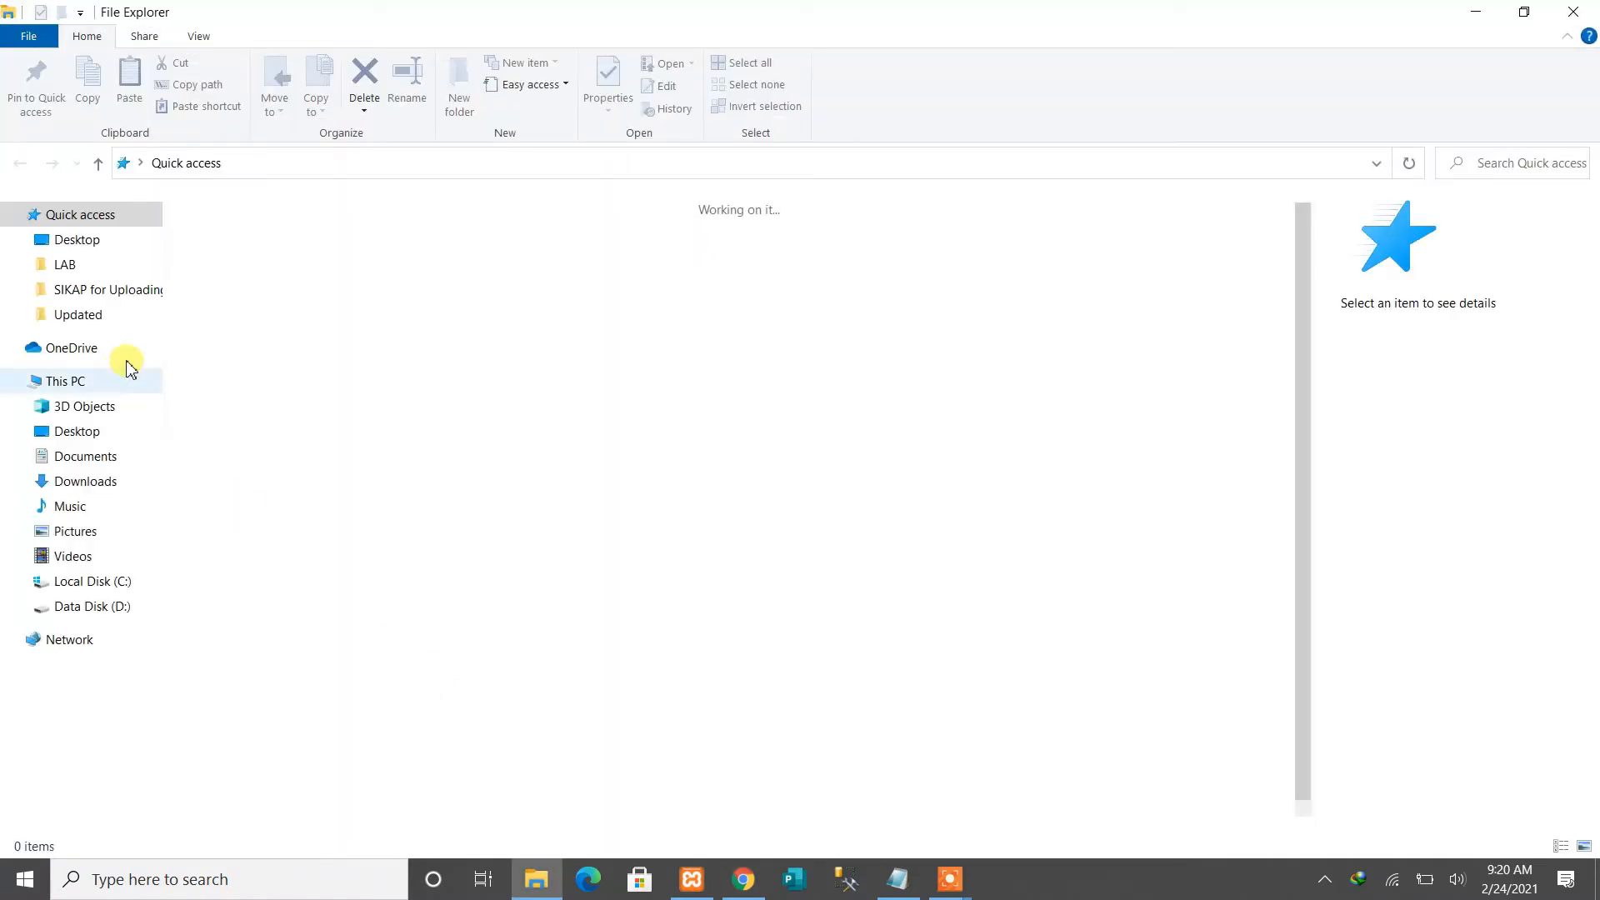
Open the Downloads folder and its Compressed subfolder to find the WordPress zip
click(84, 481)
scroll(865, 485, down, 3)
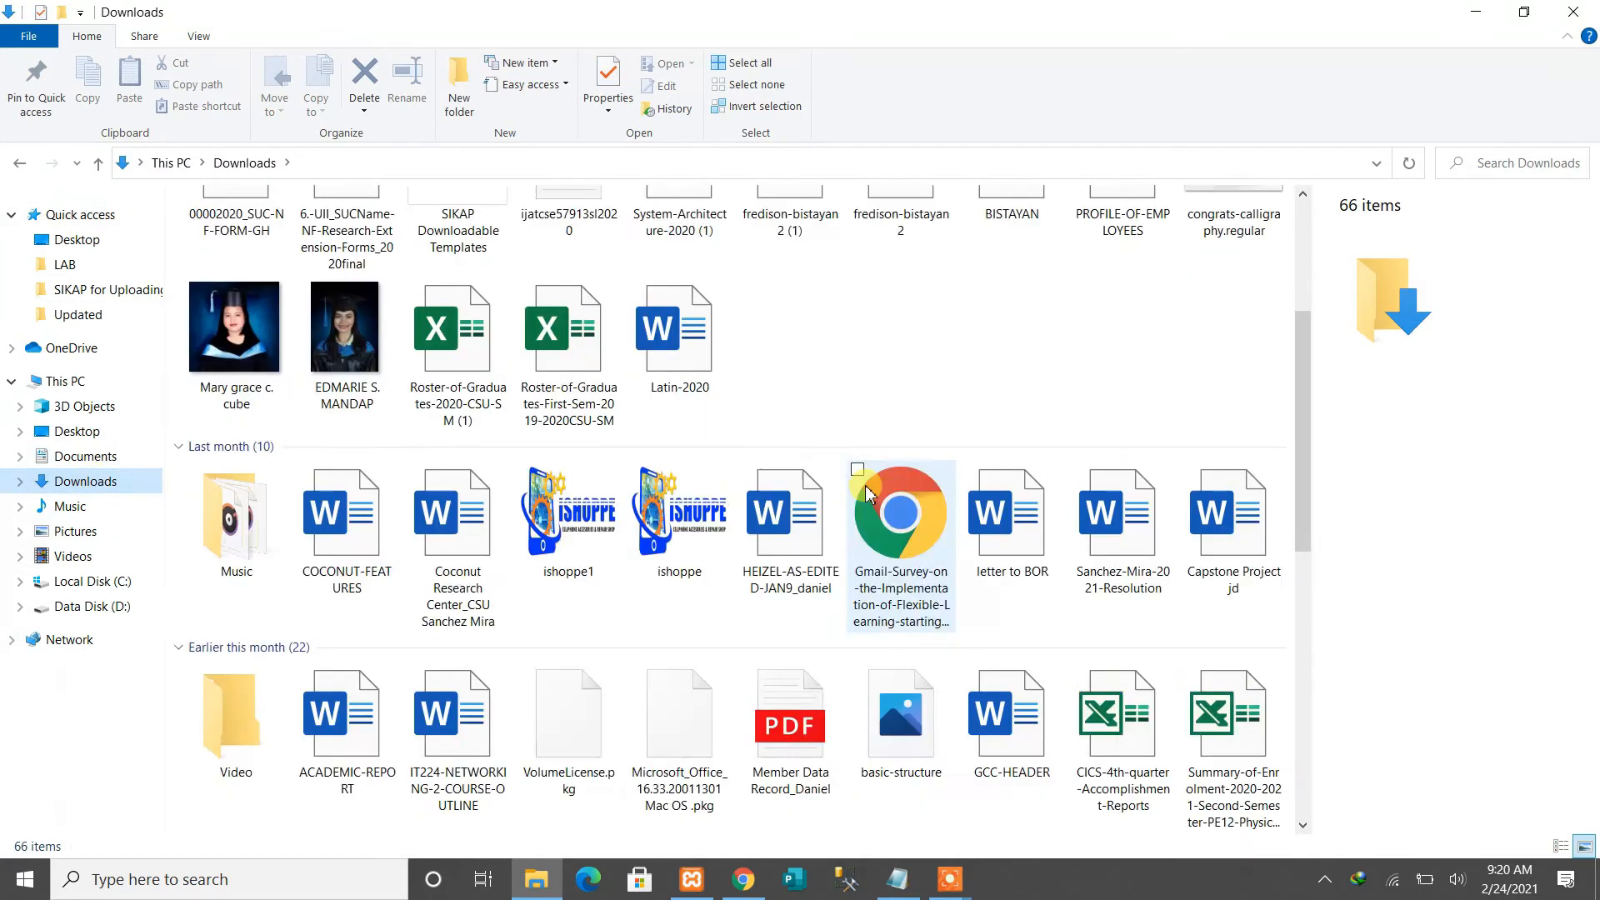
scroll(865, 485, down, 5)
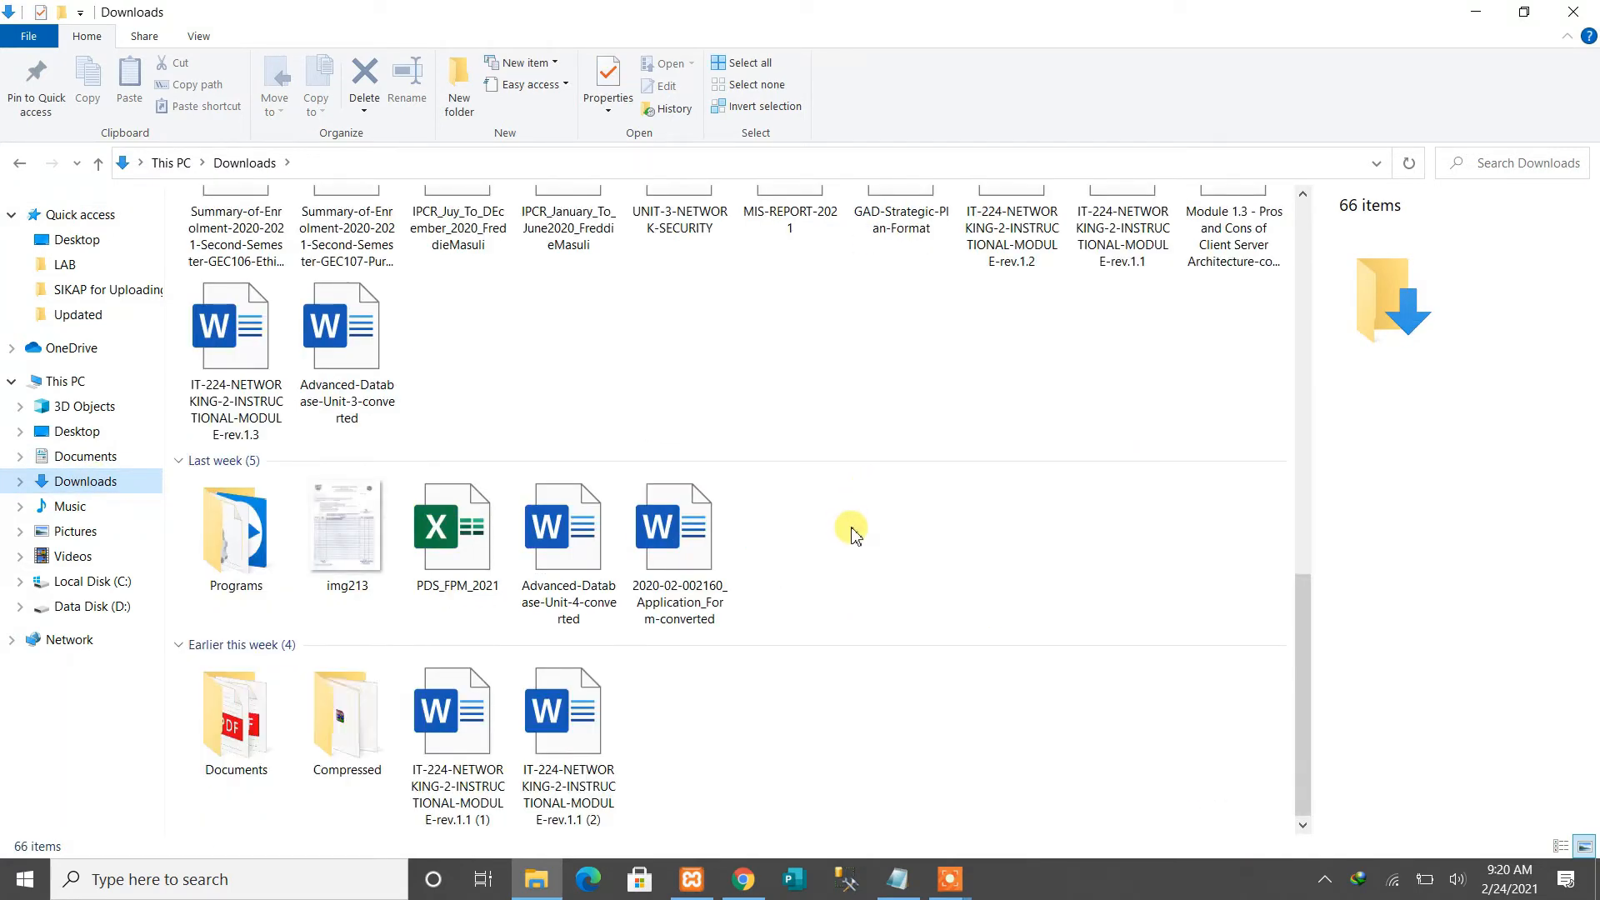
double_click(349, 729)
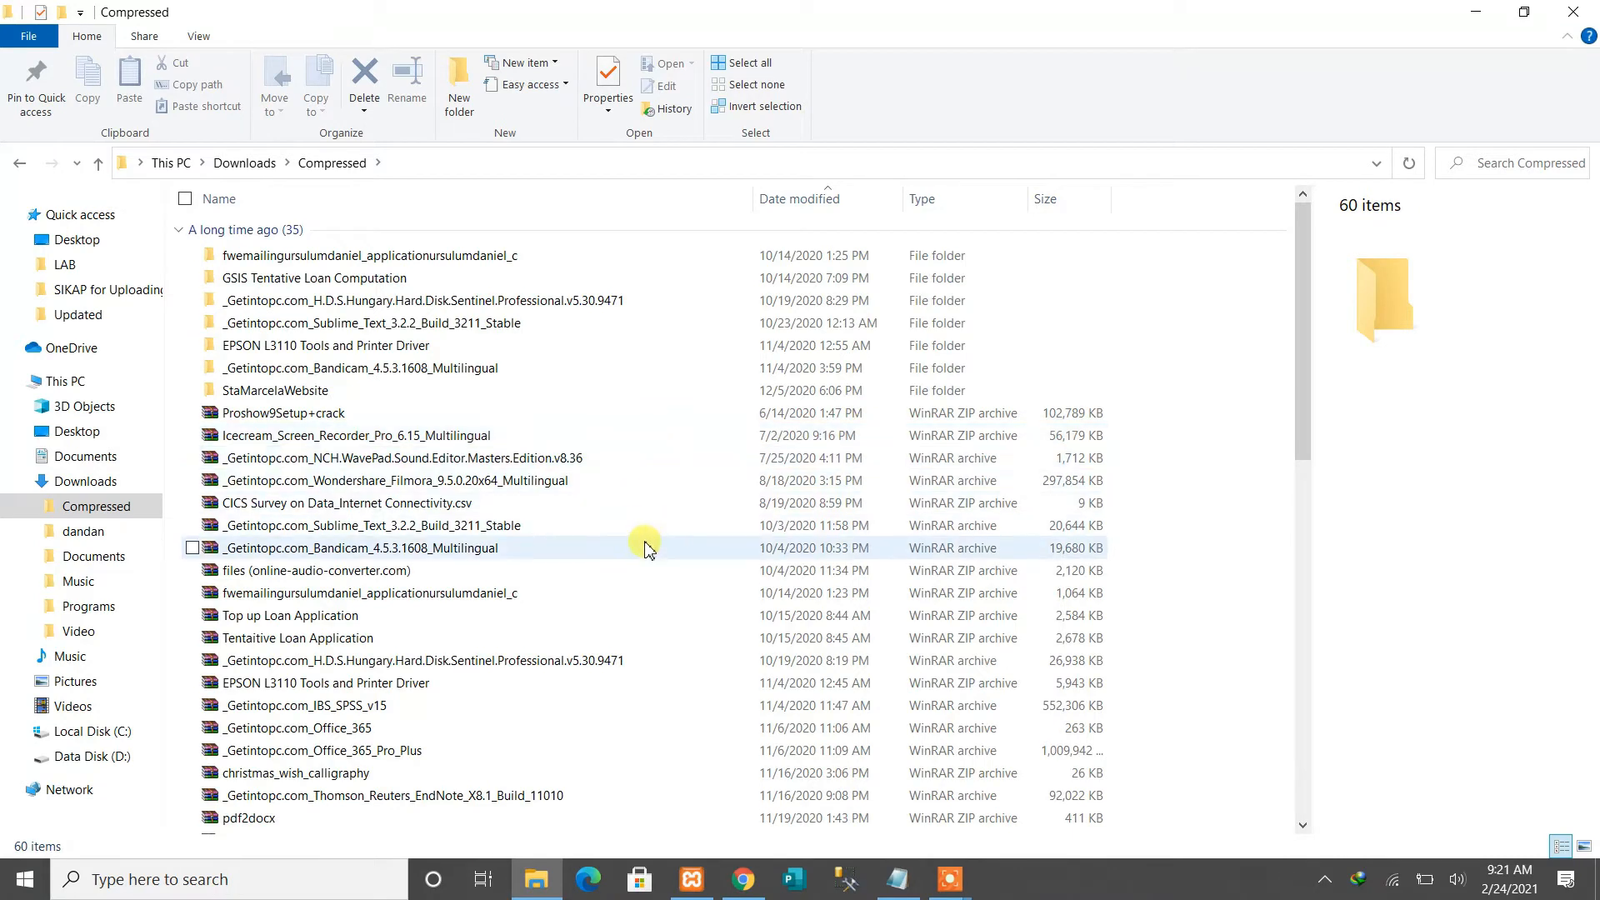
scroll(642, 554, down, 9)
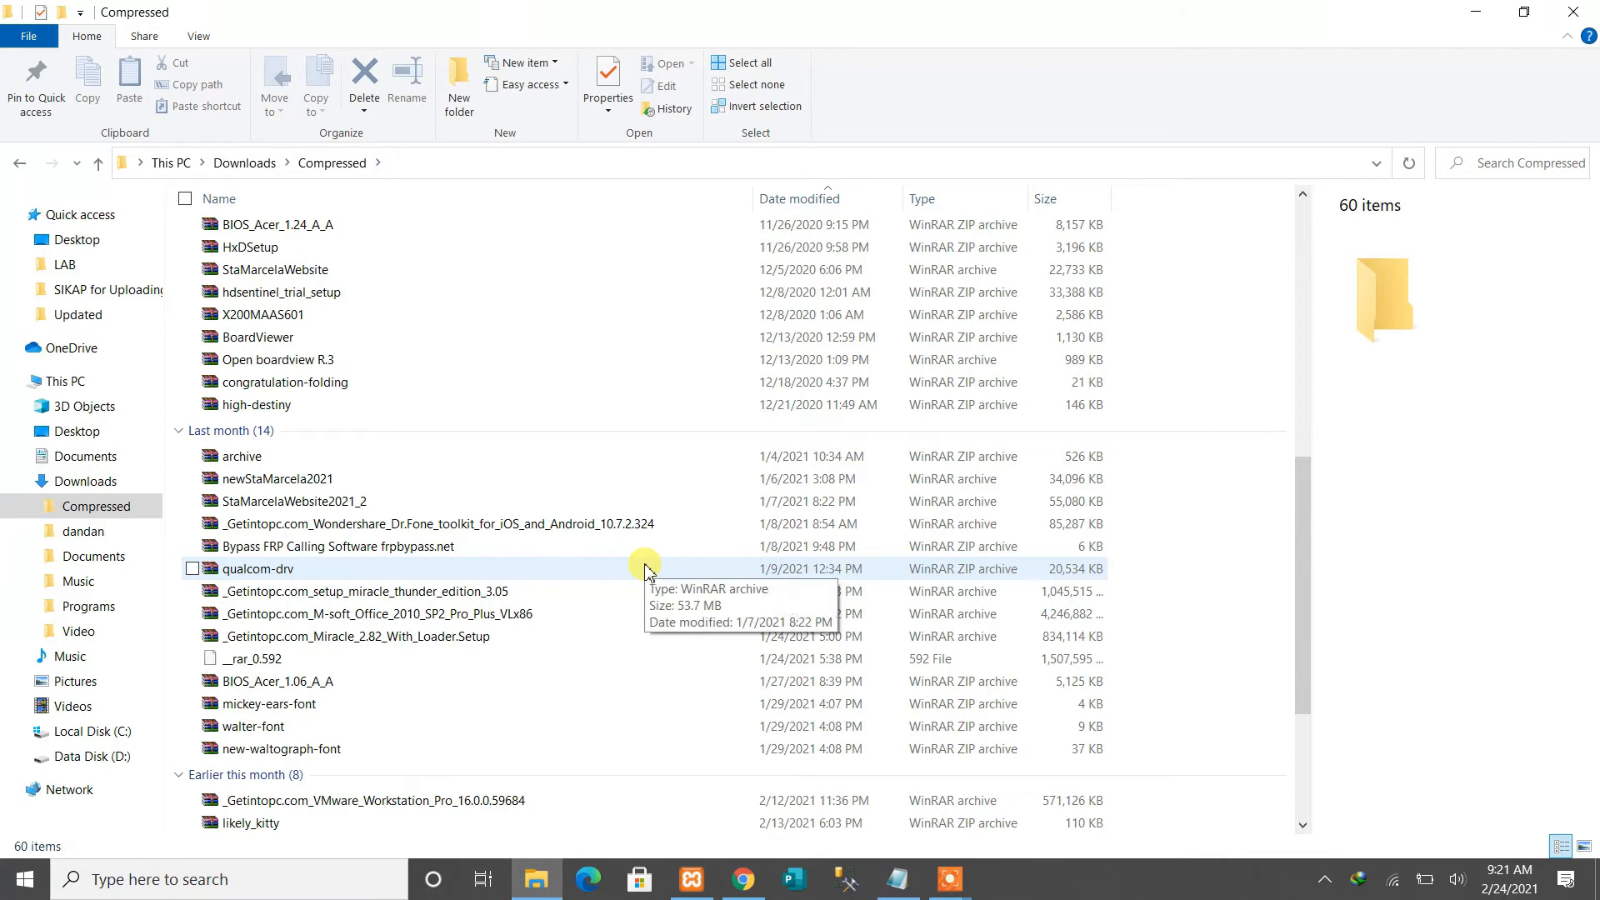
scroll(647, 569, down, 4)
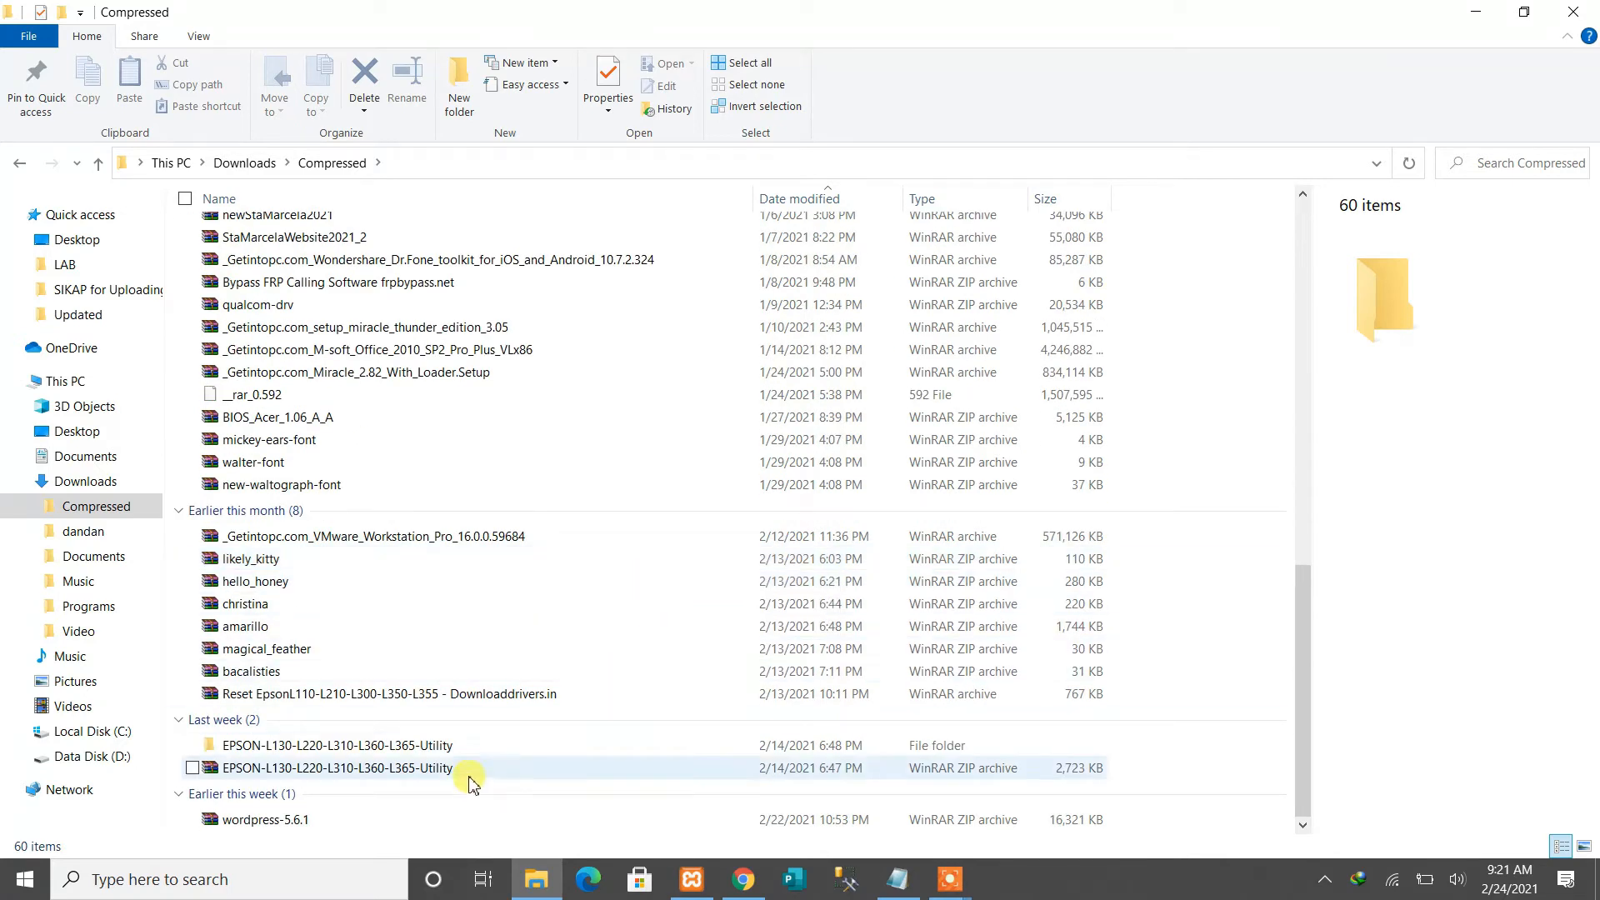
click(99, 164)
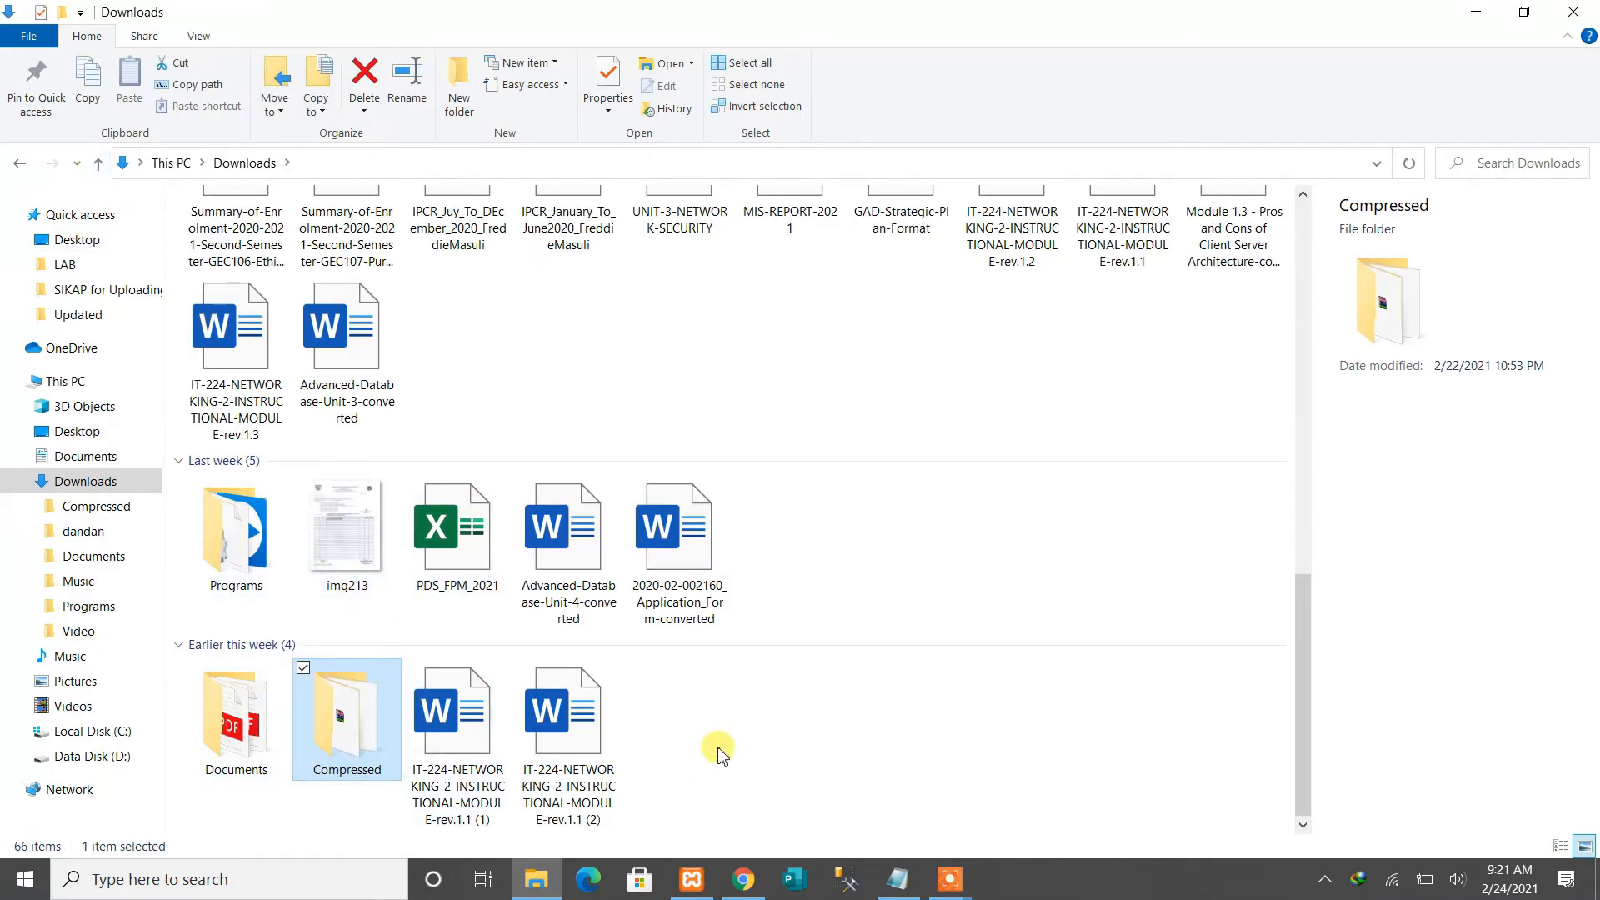
scroll(719, 754, up, 5)
scroll(717, 754, down, 5)
double_click(347, 726)
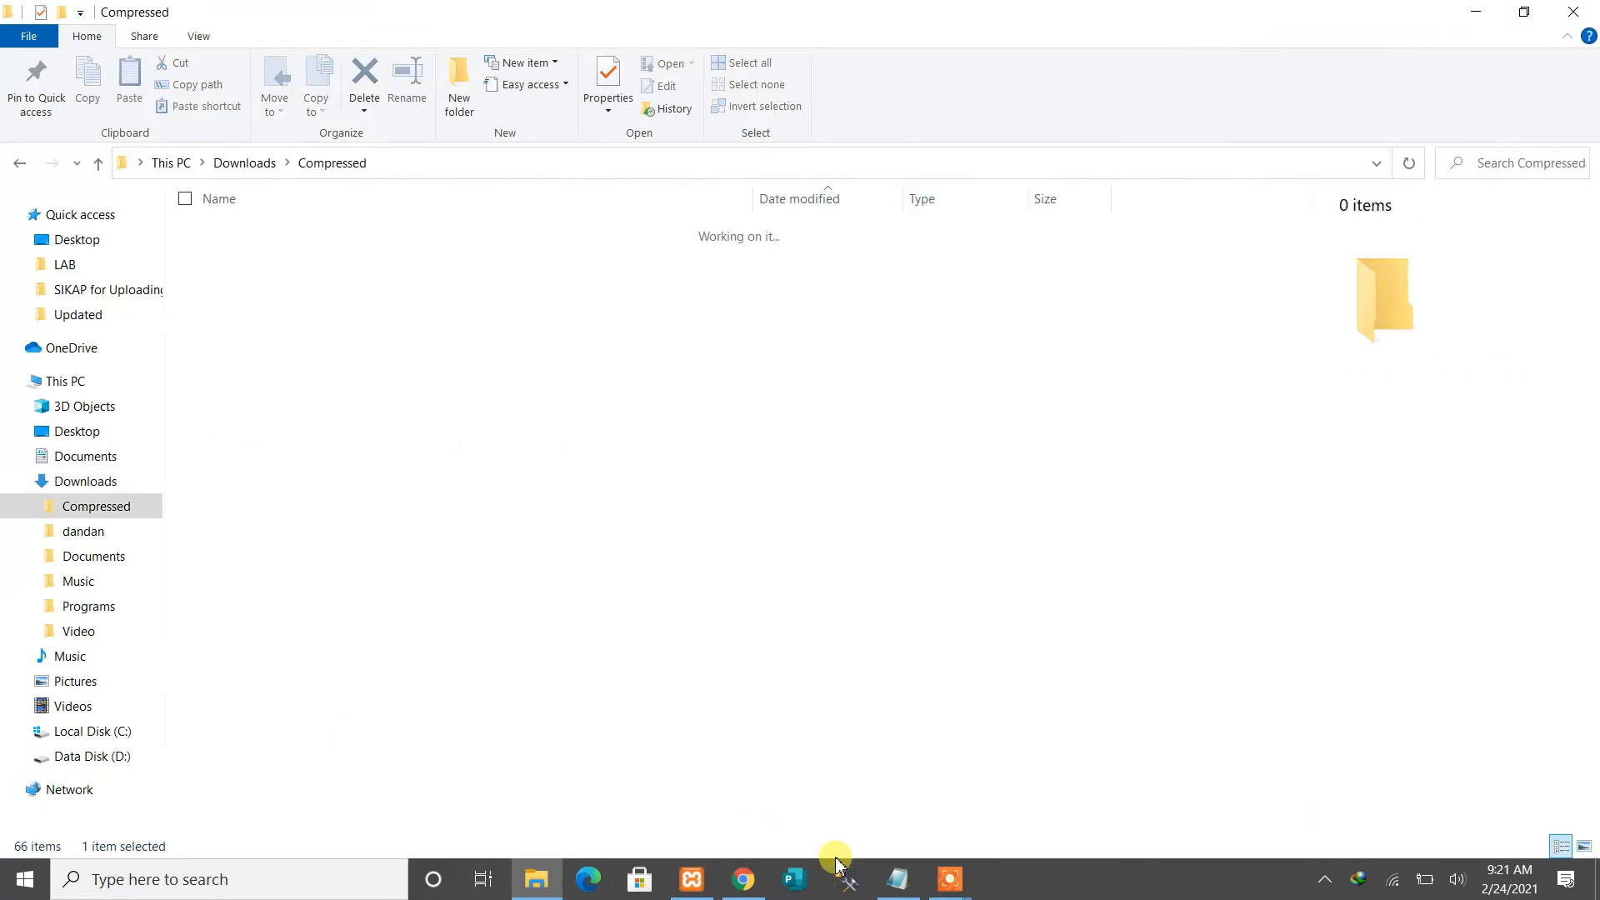
Glance at the WordPress download page, then go back from Compressed up to Downloads
click(743, 879)
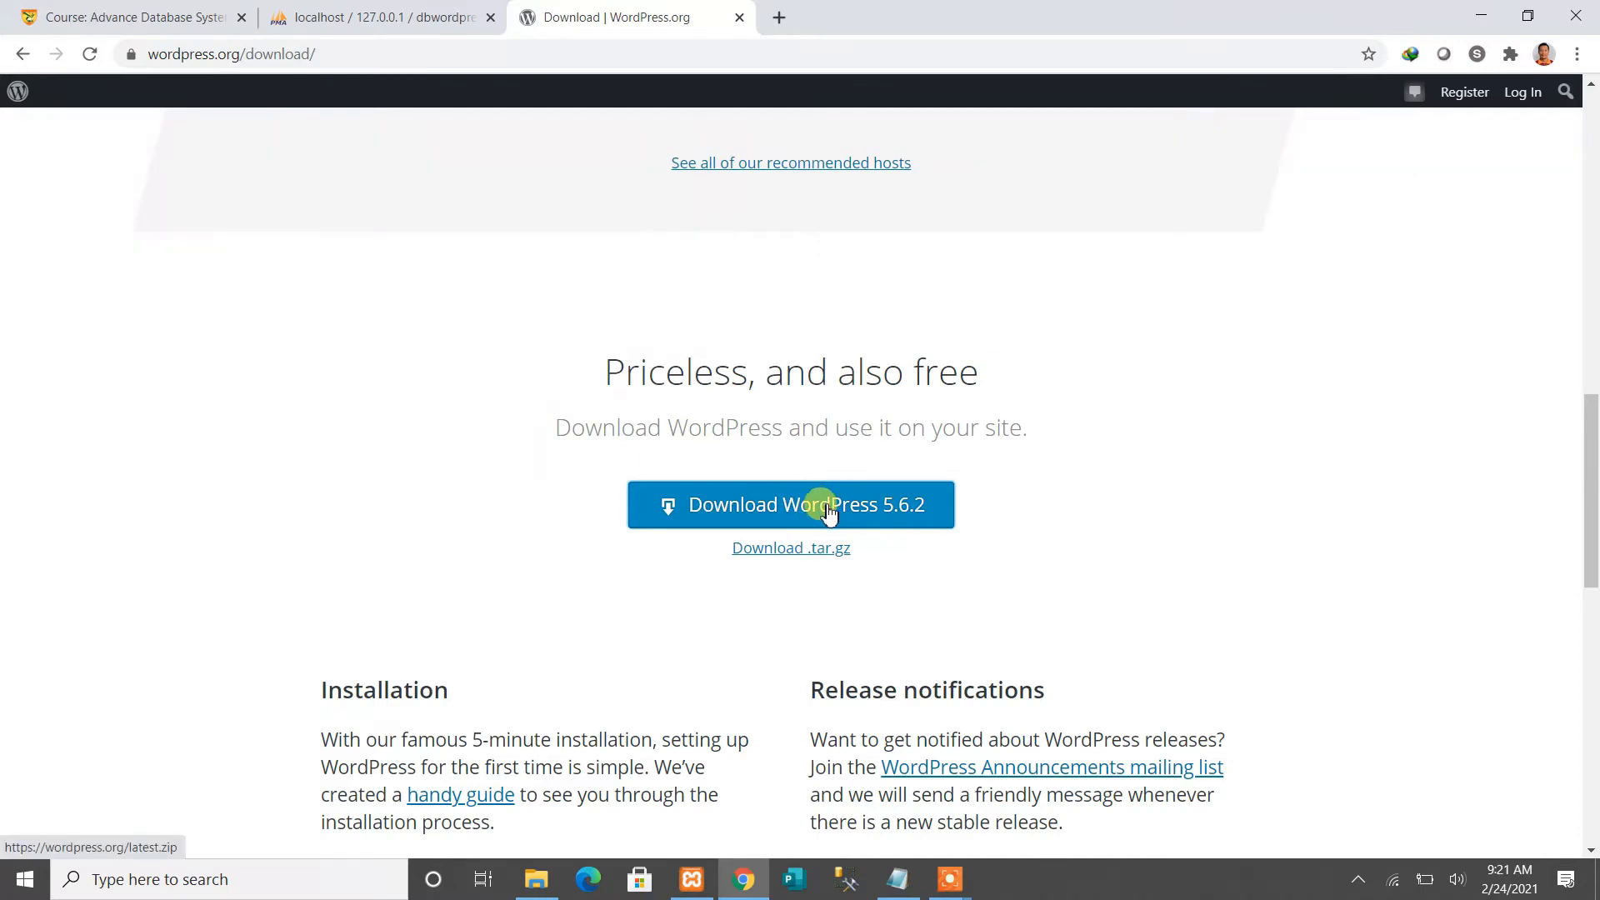
click(536, 879)
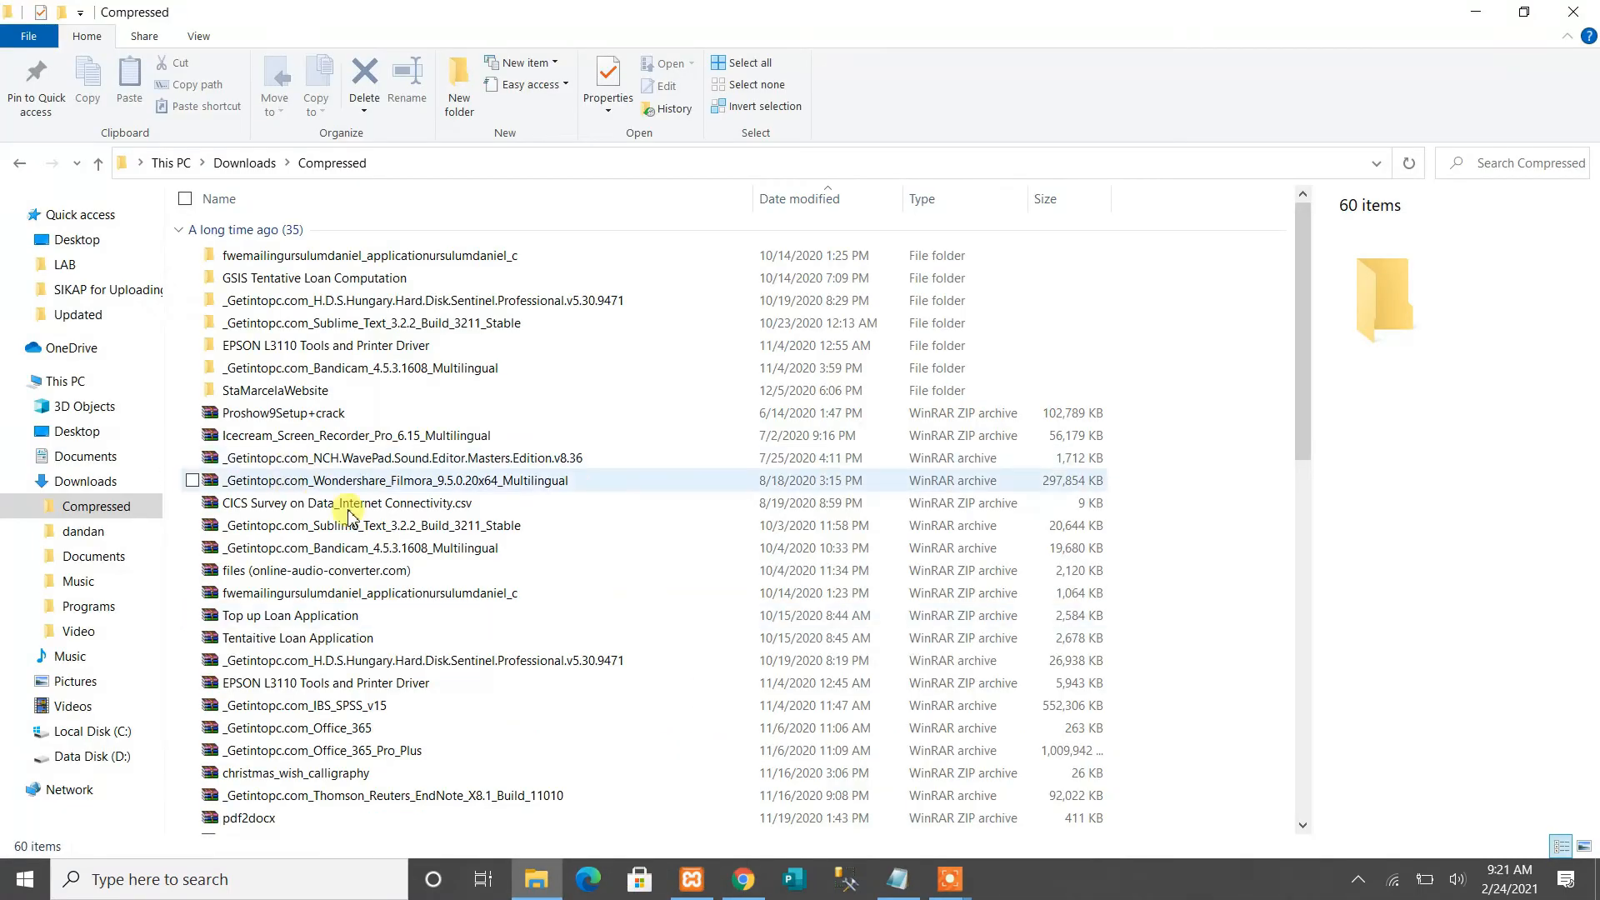
scroll(359, 533, down, 1)
scroll(380, 580, down, 7)
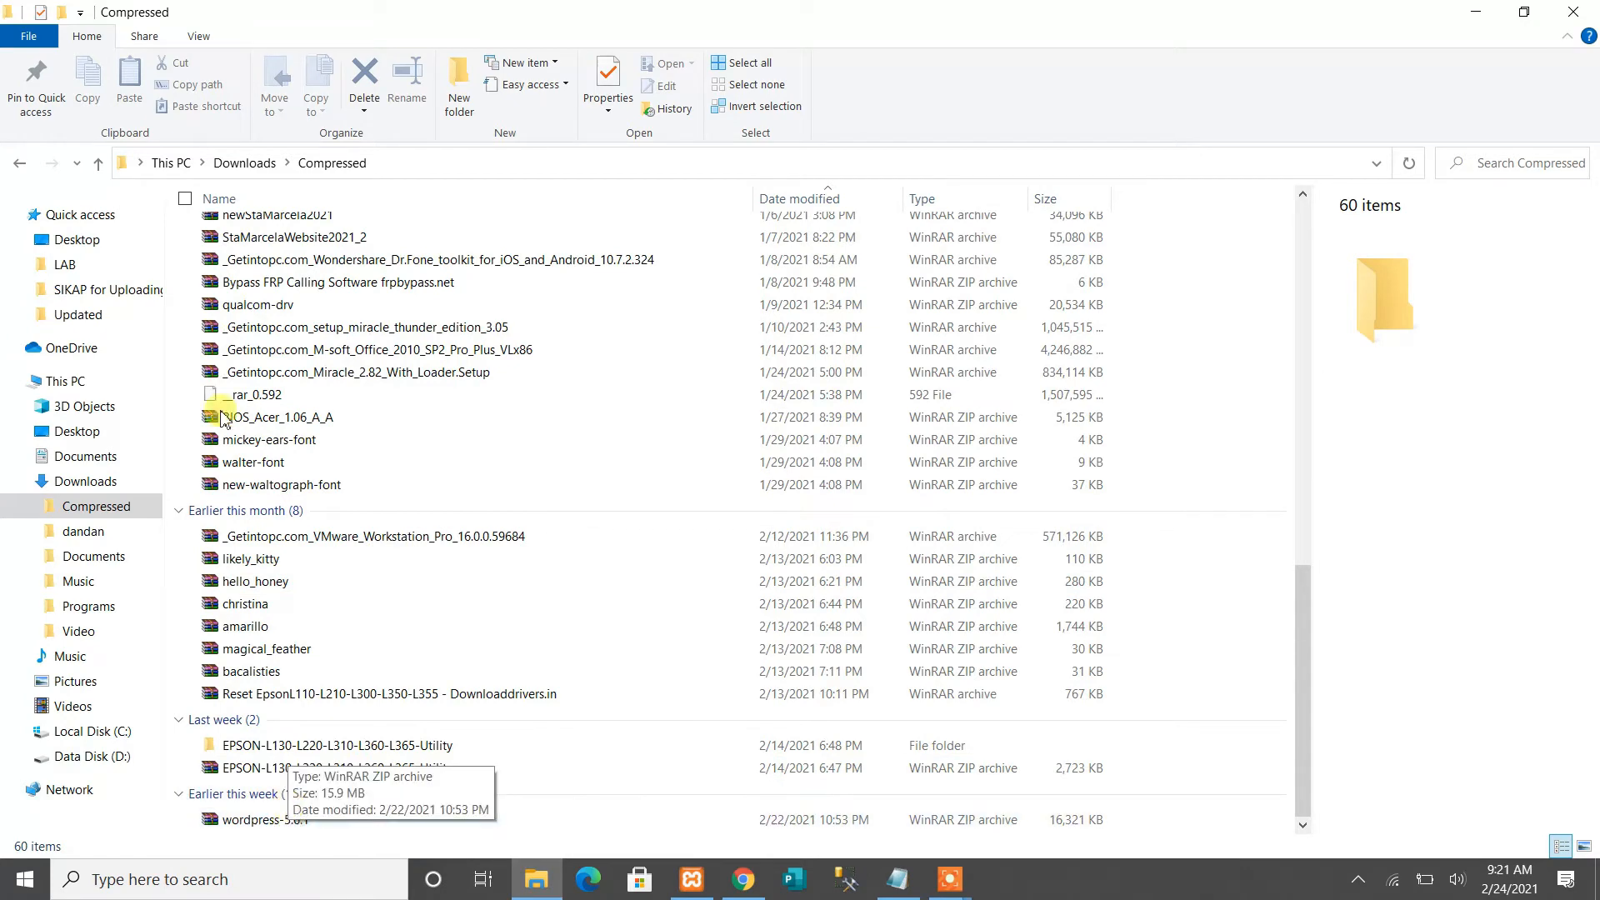
click(99, 167)
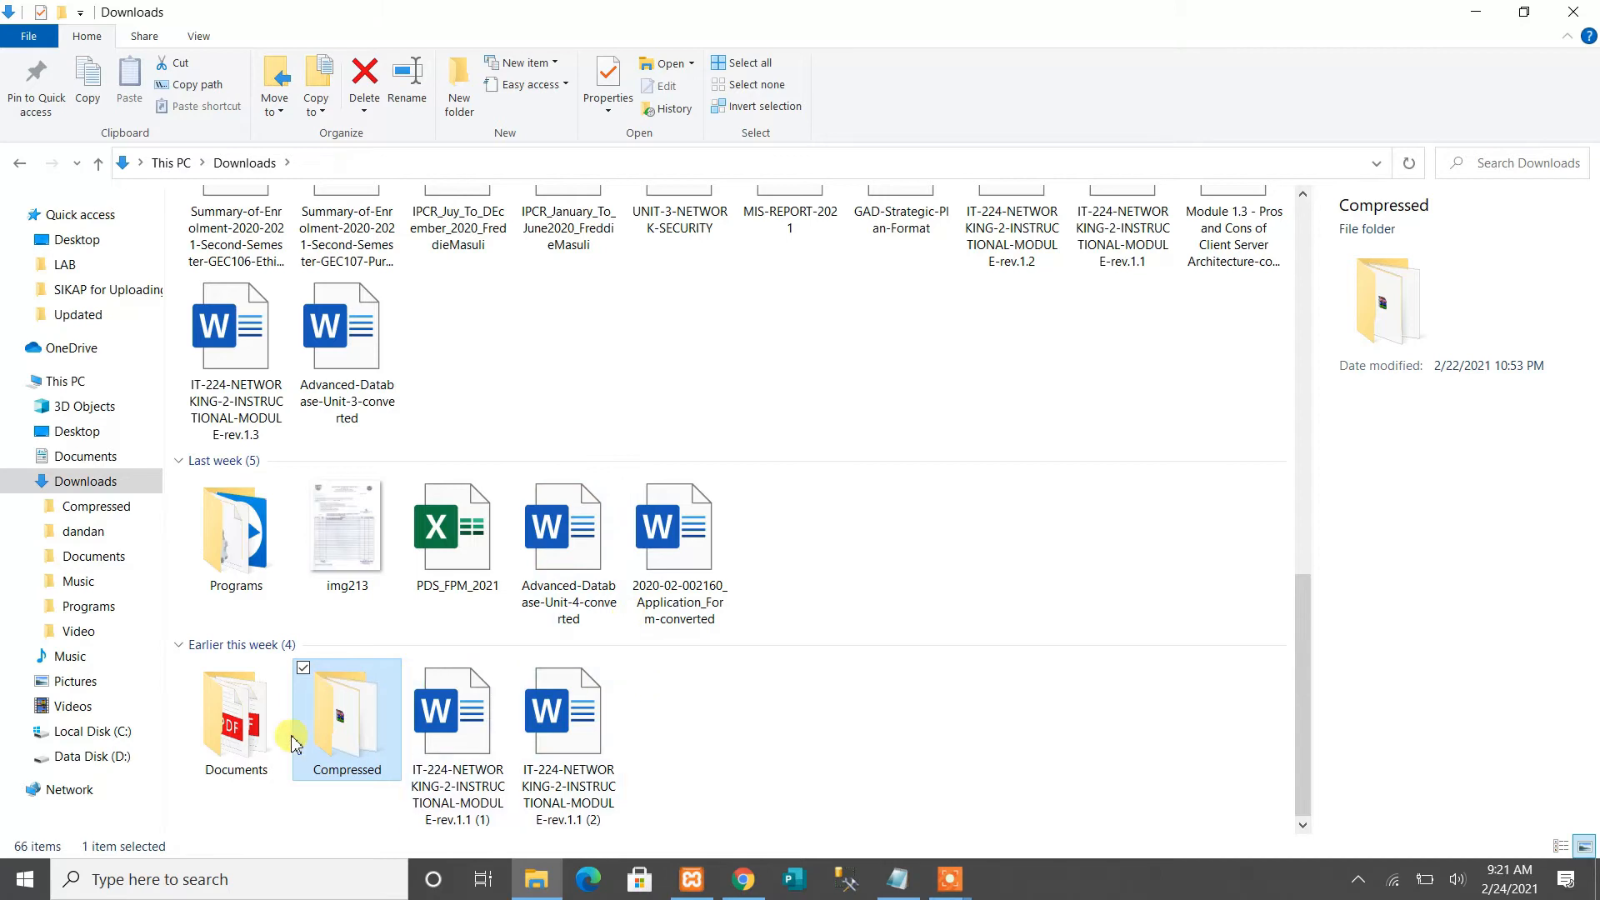
scroll(815, 546, up, 10)
scroll(815, 545, up, 2)
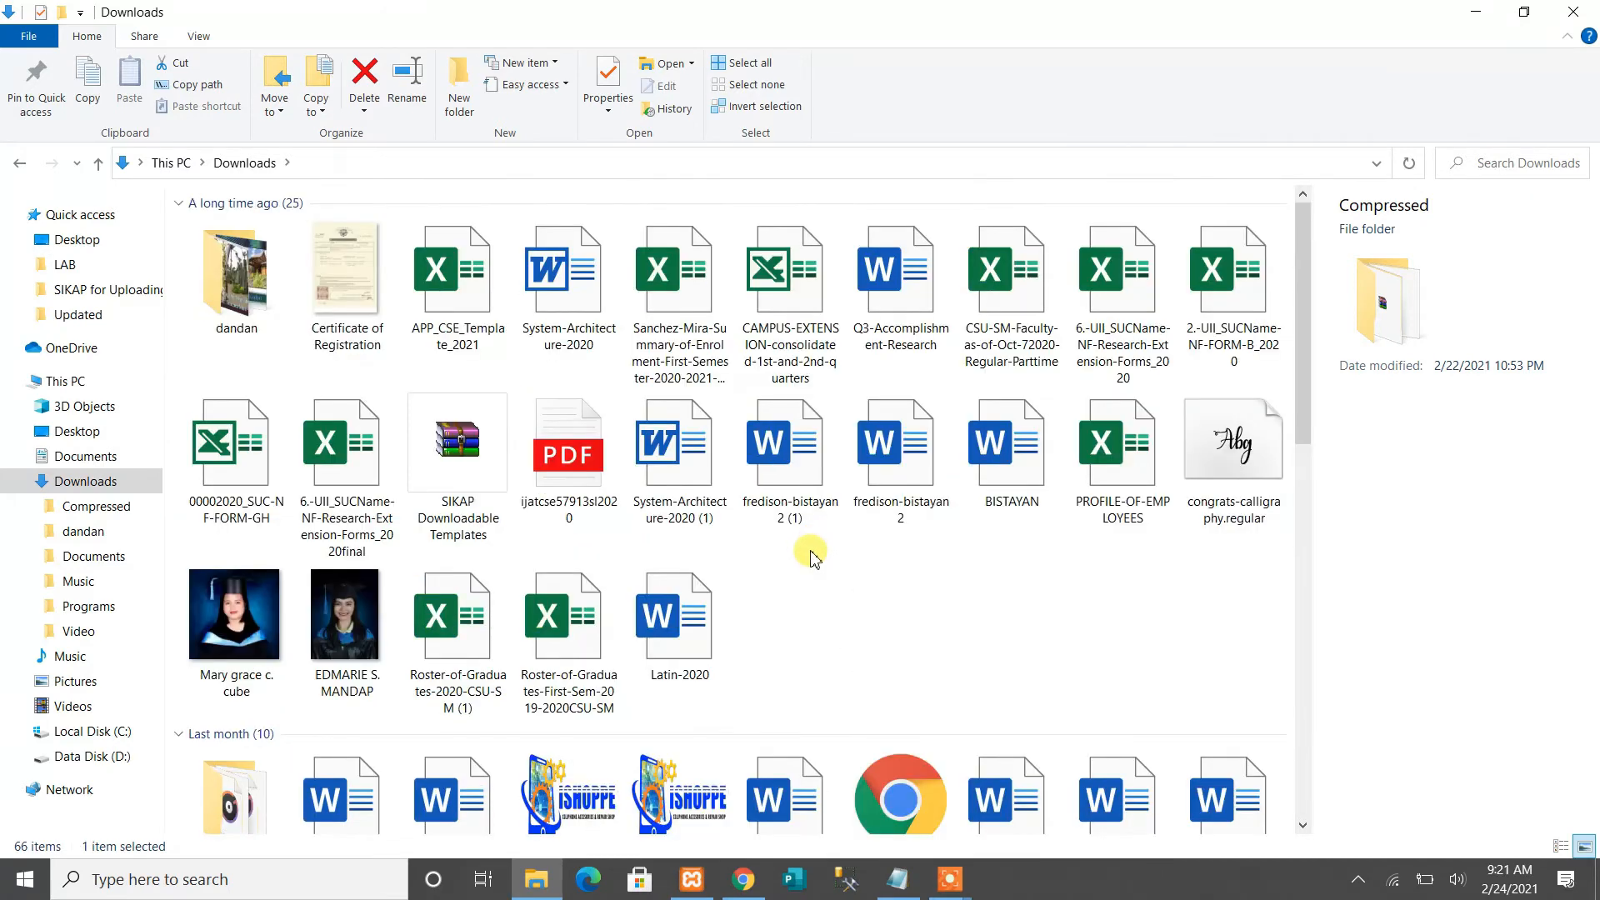
scroll(815, 556, down, 12)
Look inside the Documents and Programs folders, then bring the WordPress download page forward
click(235, 728)
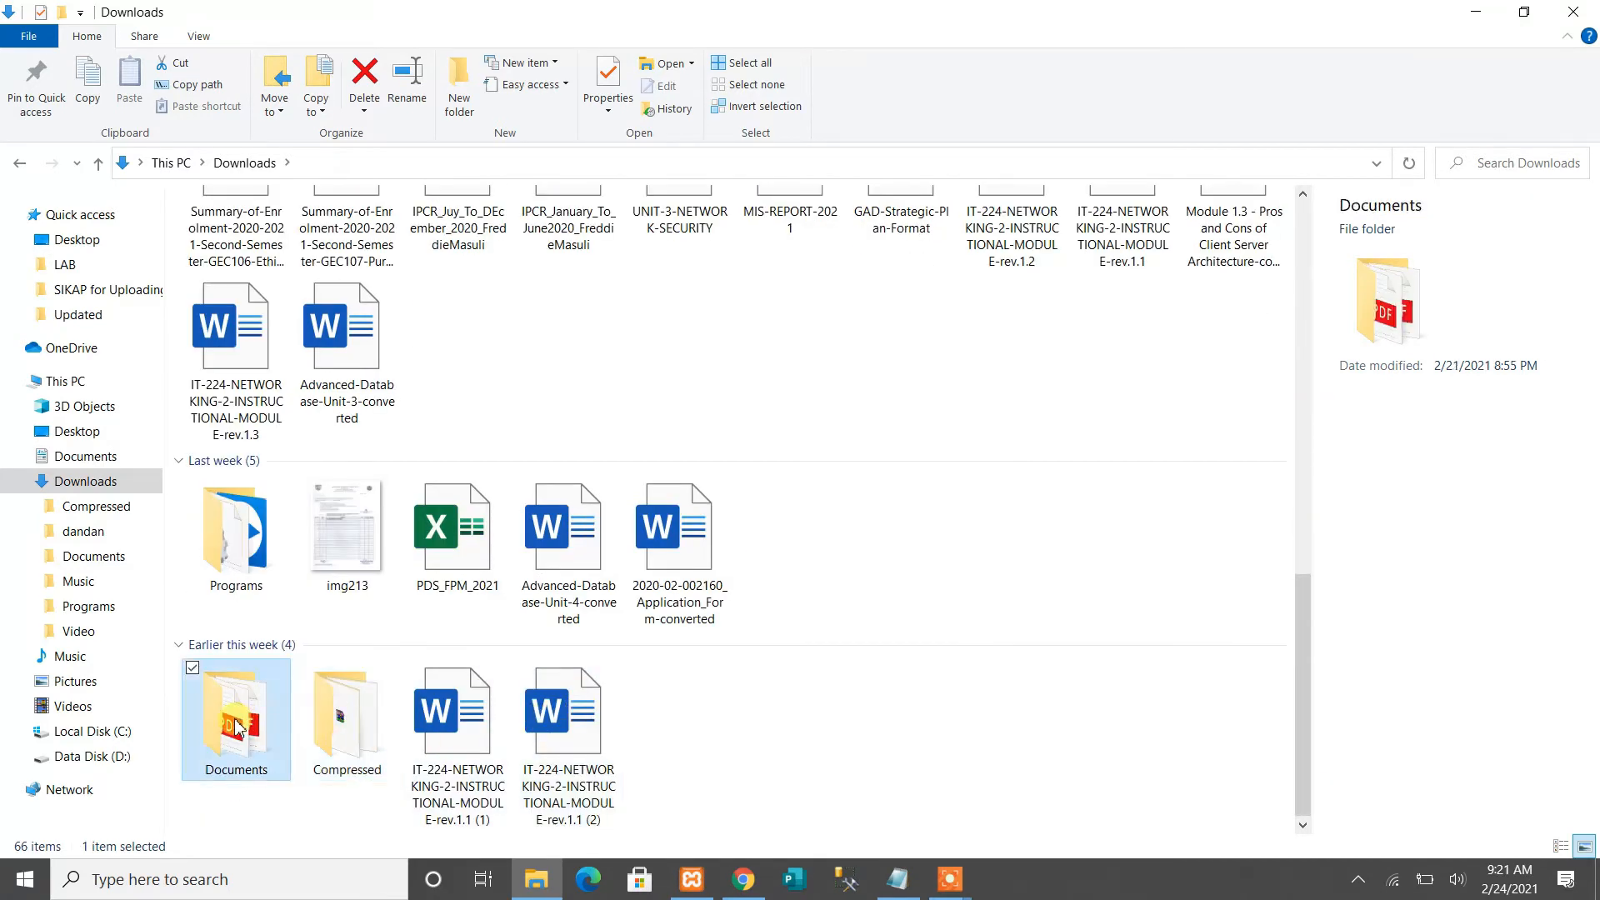
double_click(236, 727)
click(99, 165)
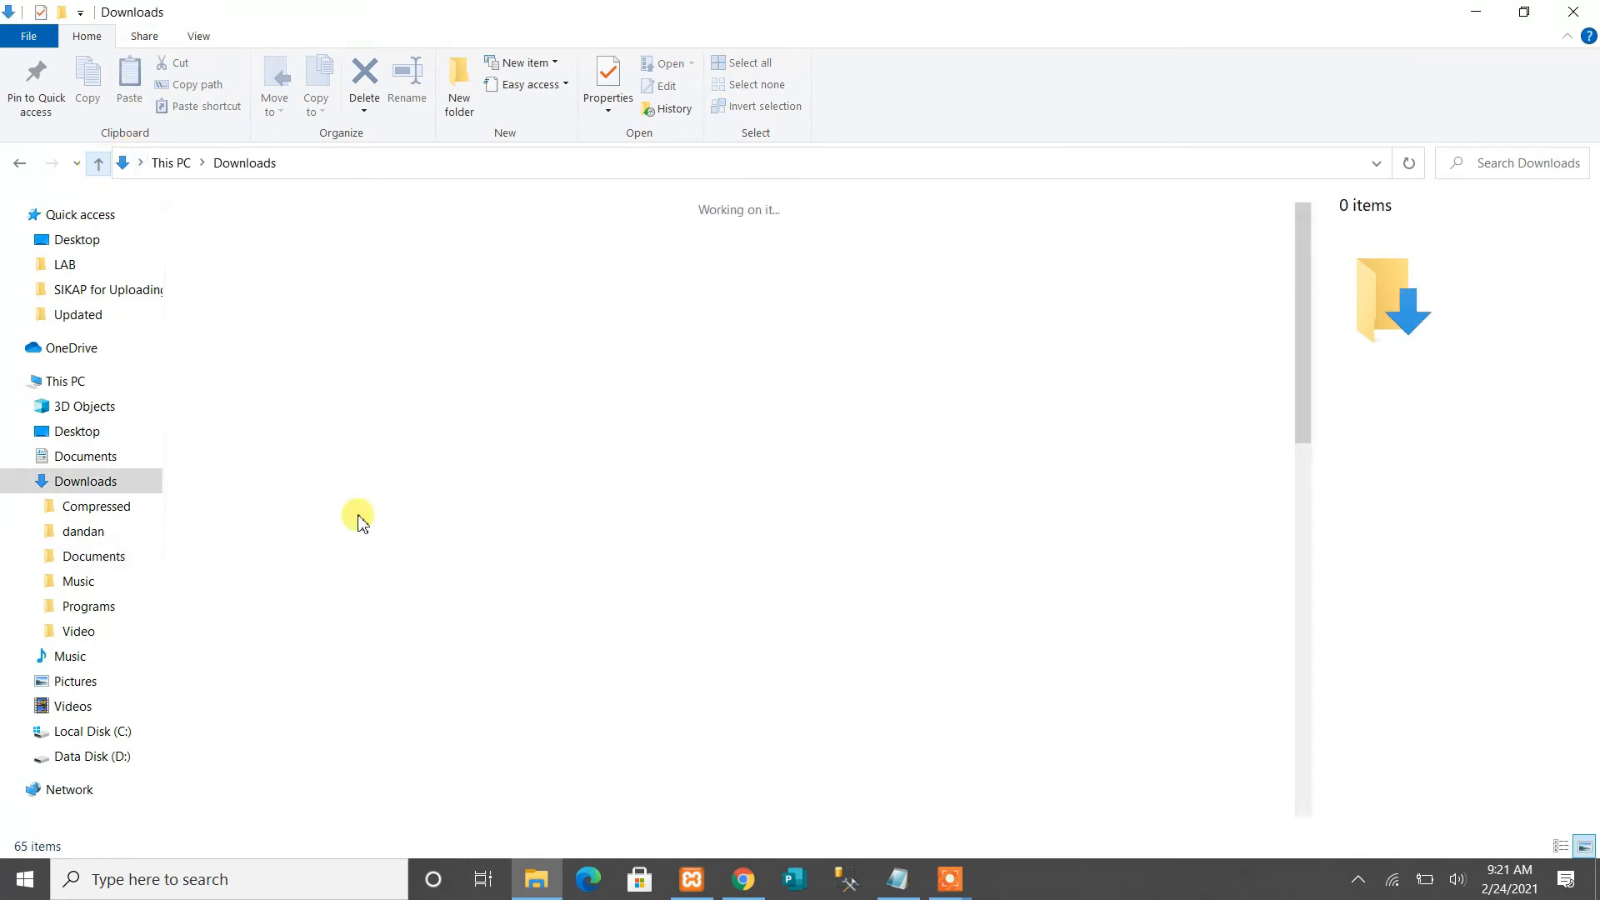
double_click(239, 543)
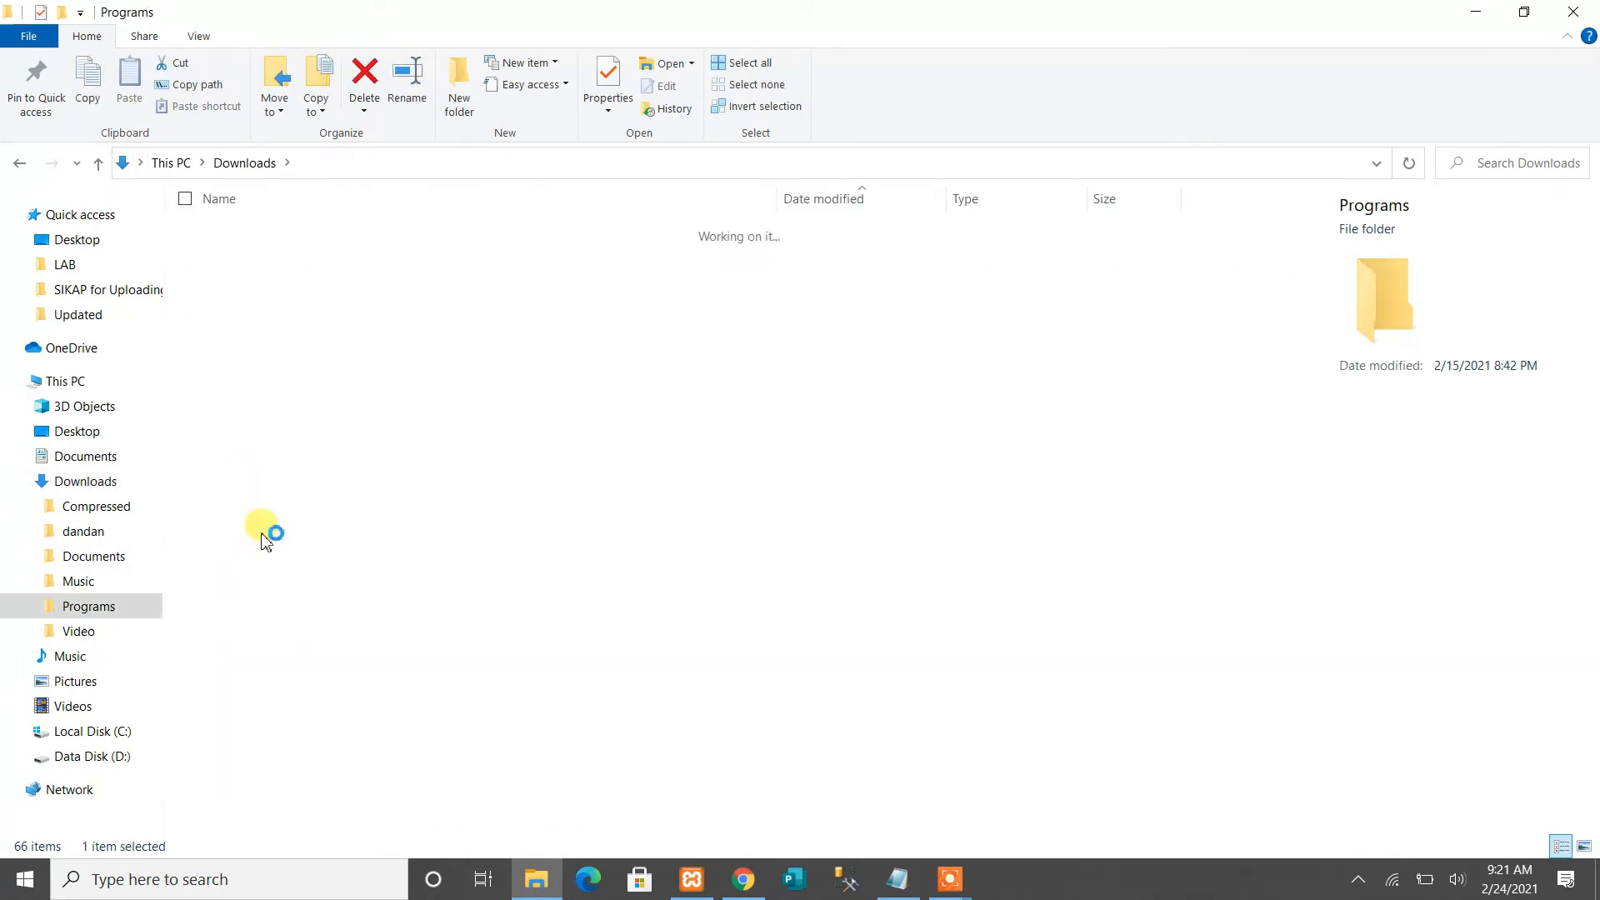
scroll(517, 565, down, 1)
scroll(512, 565, up, 1)
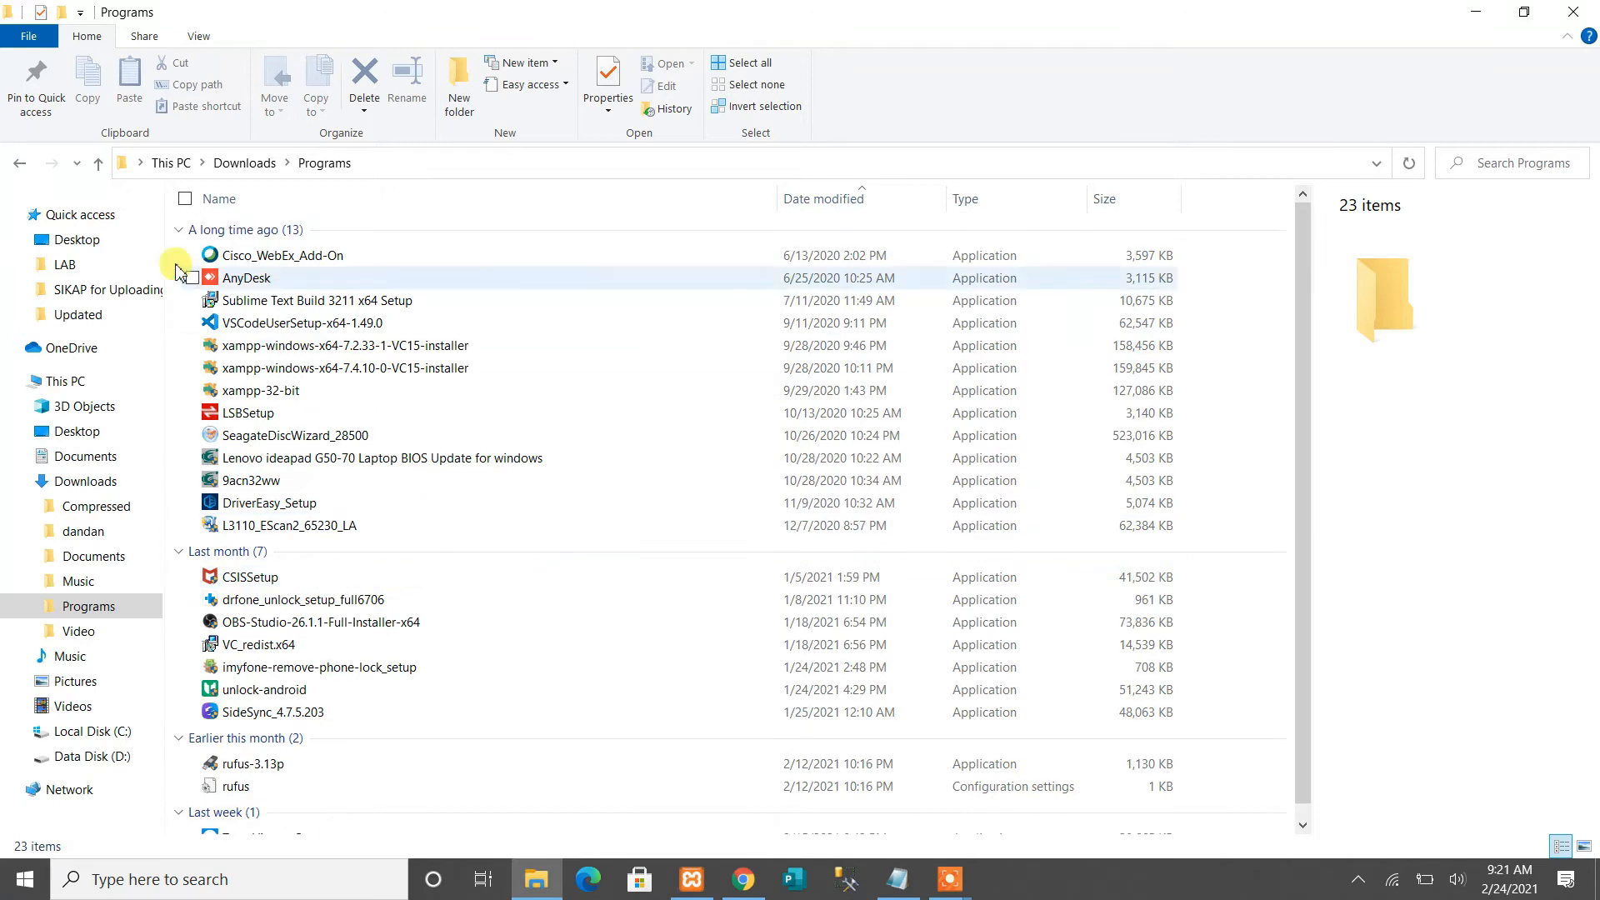
click(98, 163)
scroll(500, 521, up, 3)
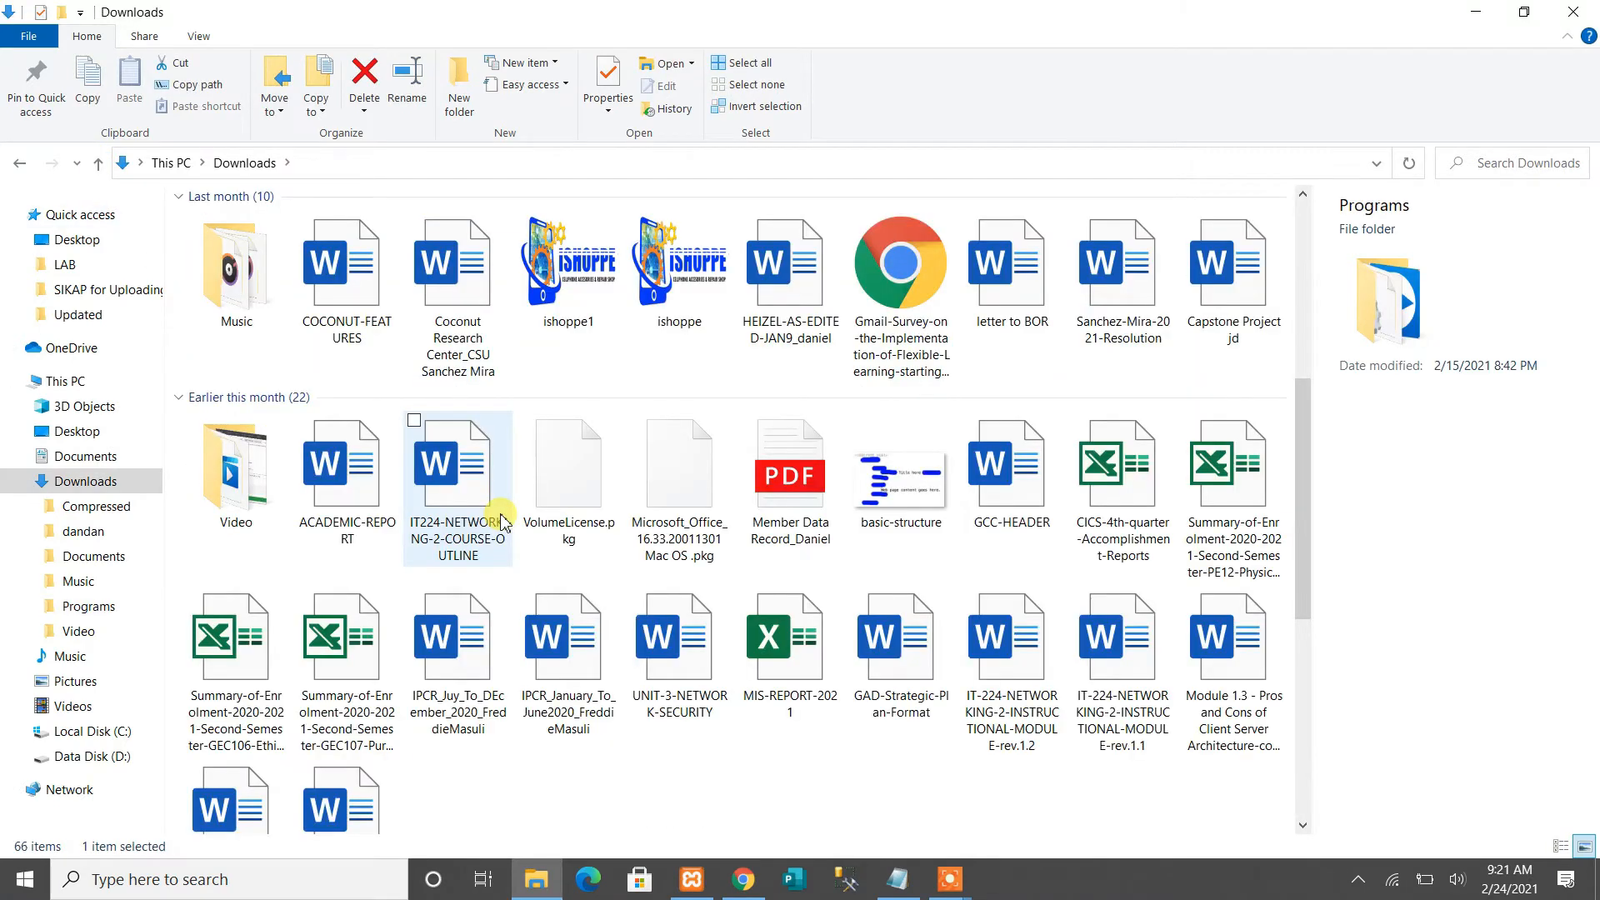
scroll(500, 521, up, 5)
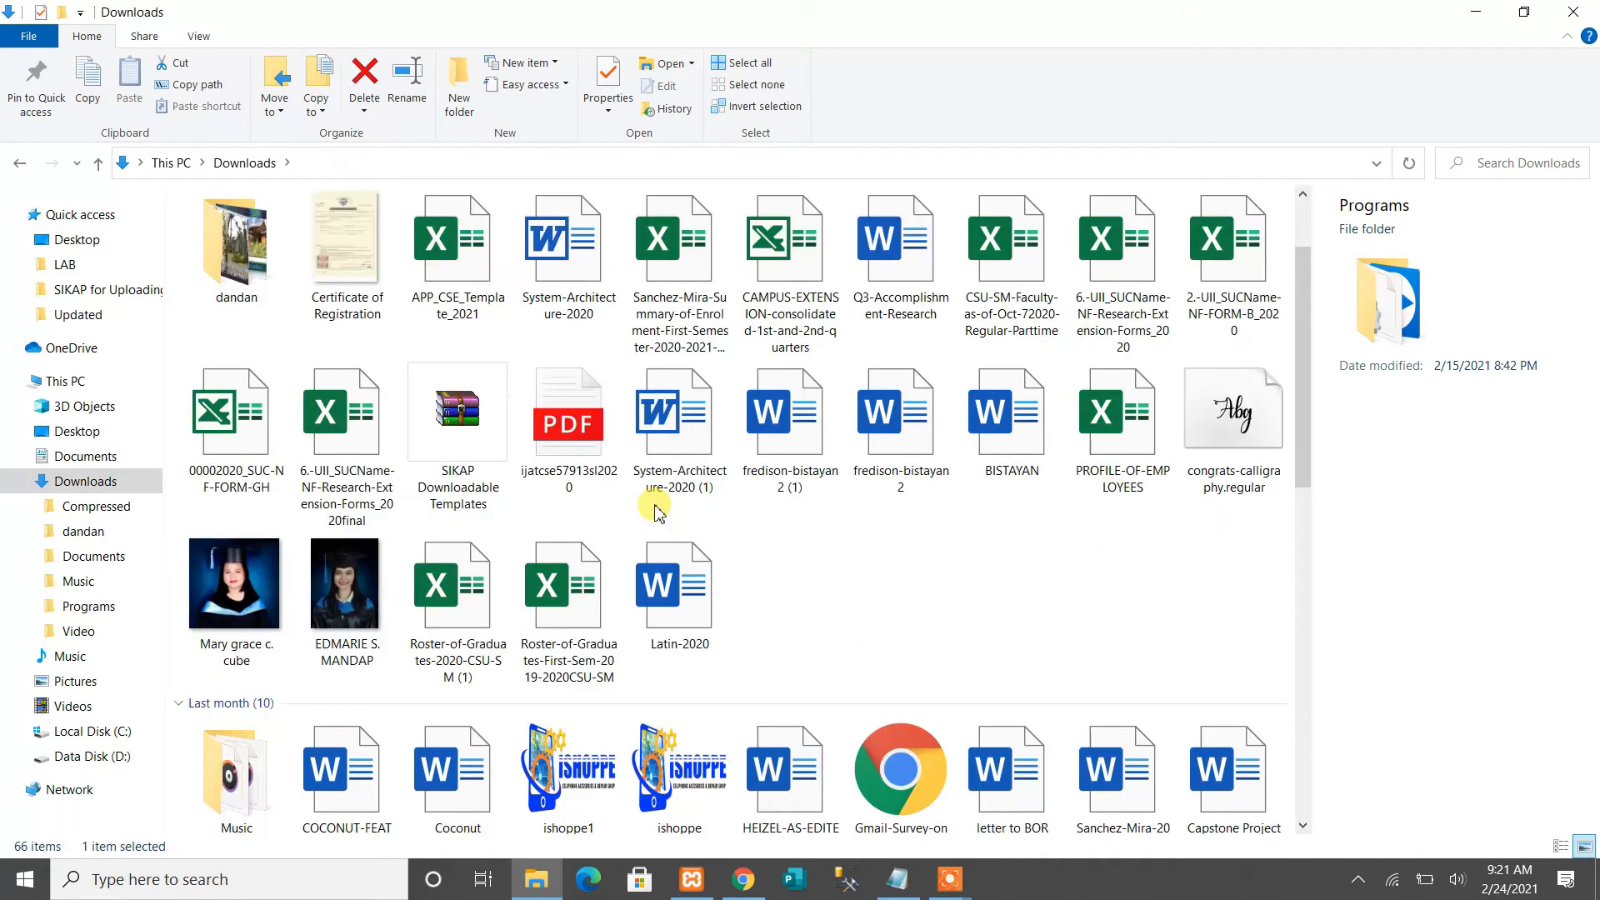
click(348, 421)
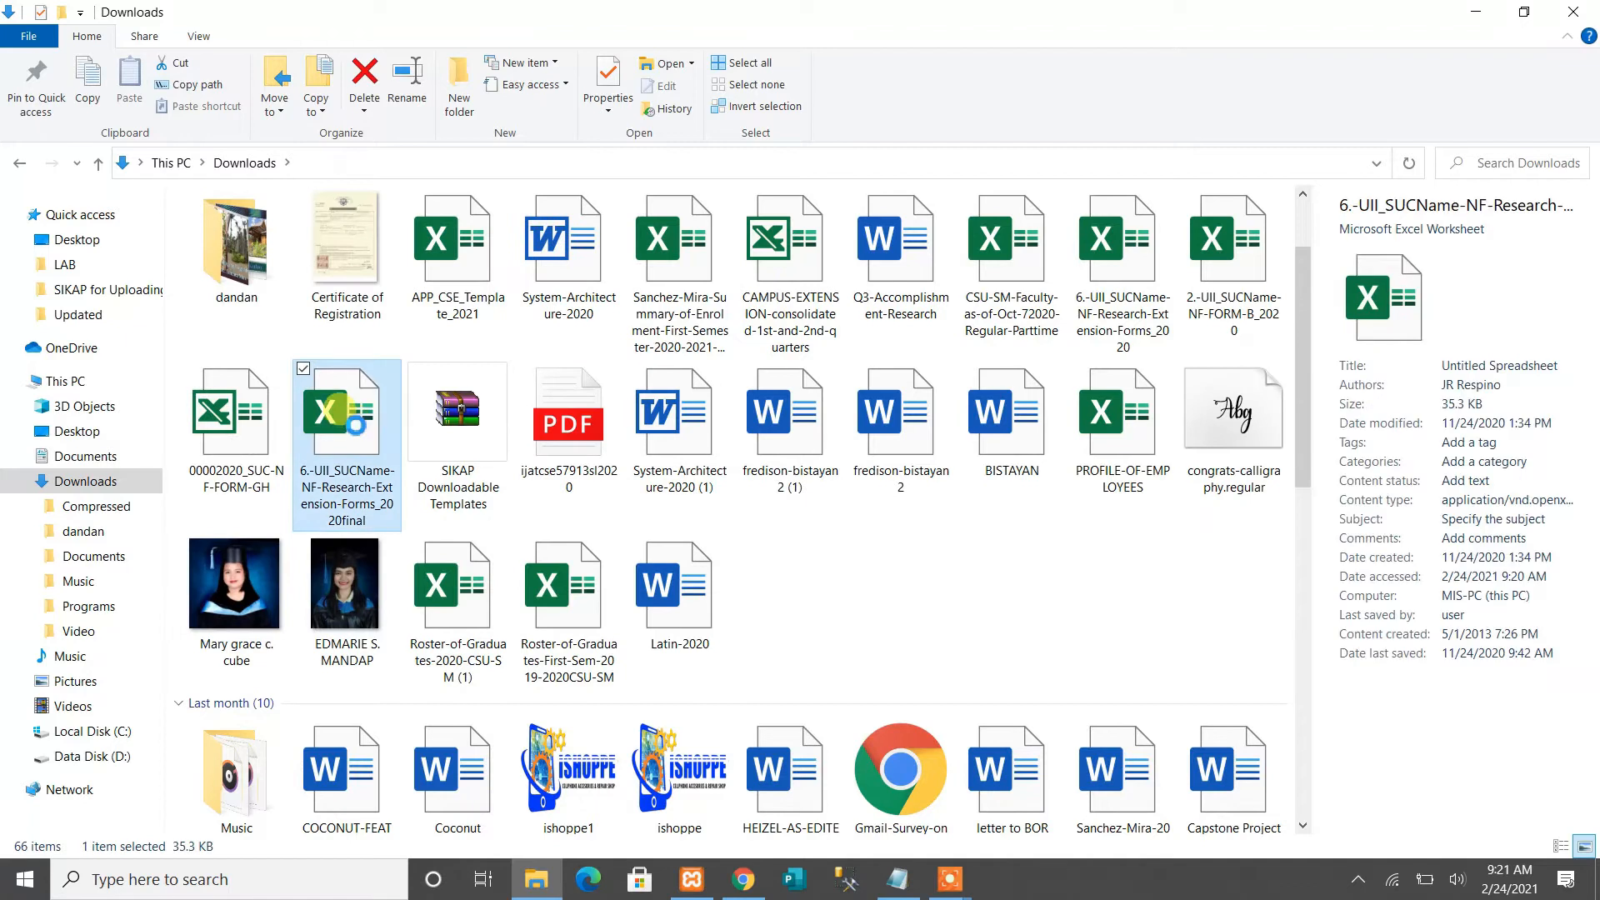
click(790, 450)
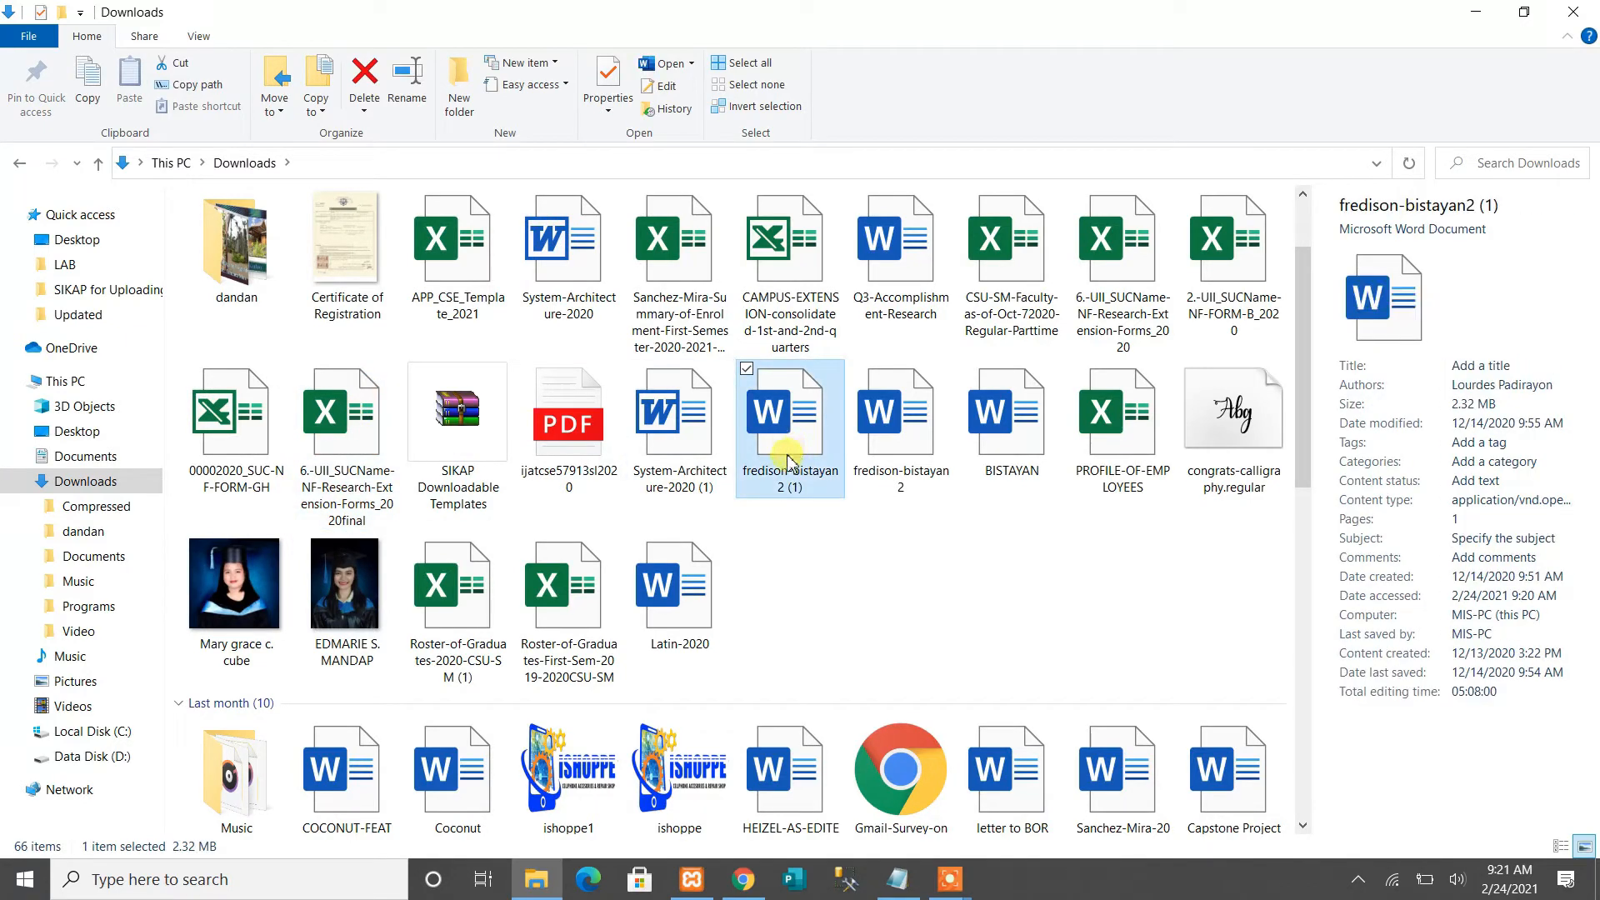
click(744, 879)
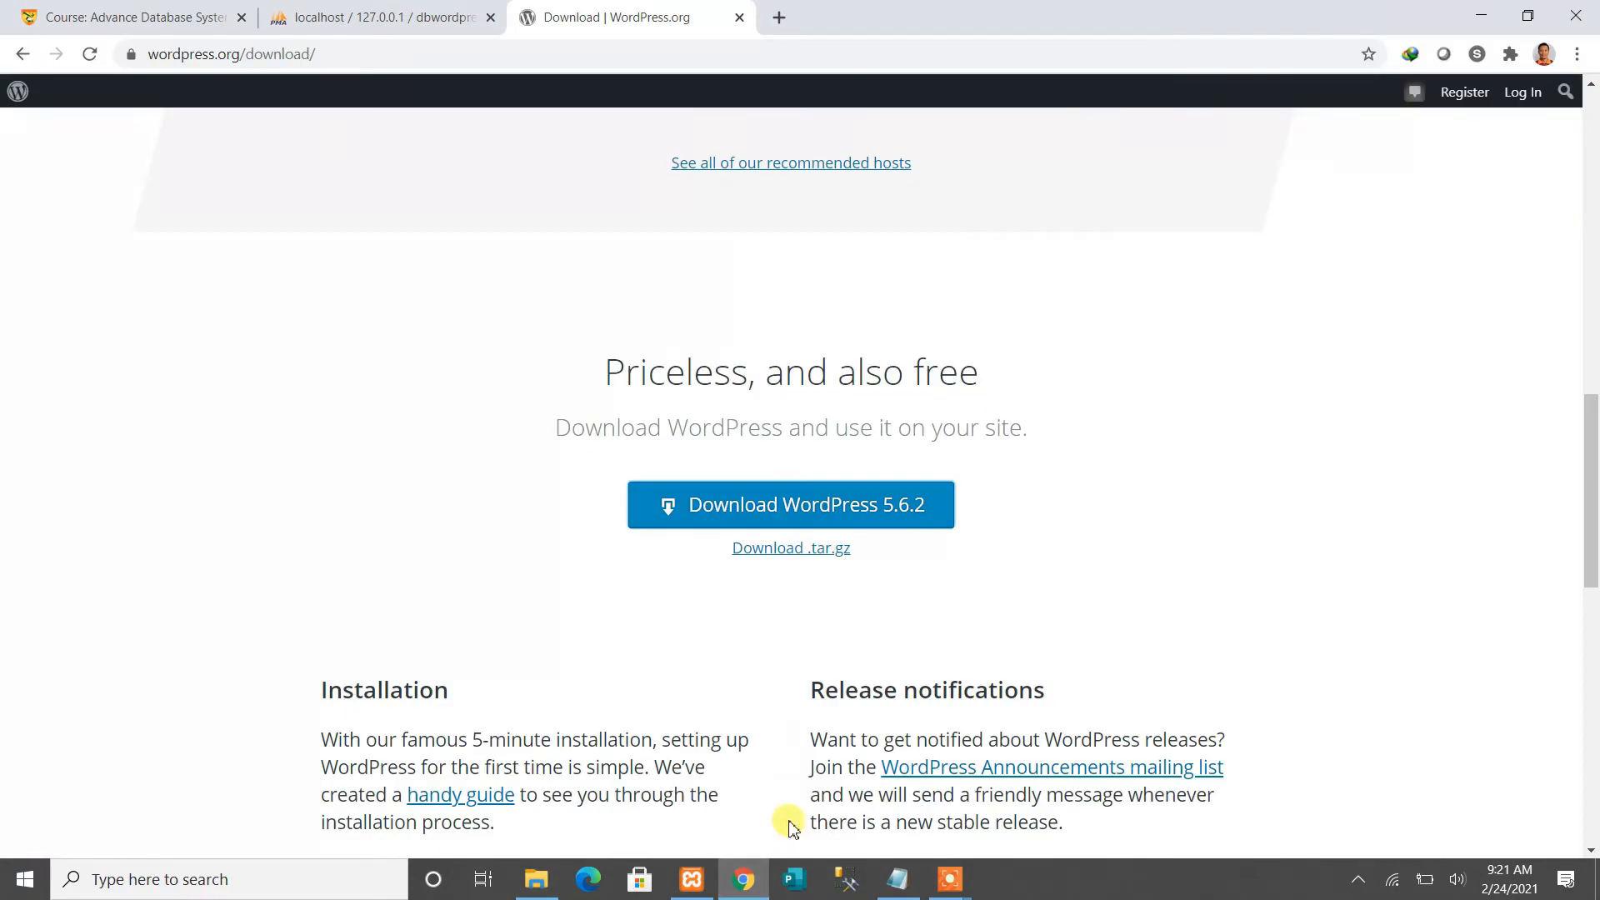
Download WordPress 5.6.2 and open the resulting wordpress-5.6.1.zip archive in WinRAR
click(755, 512)
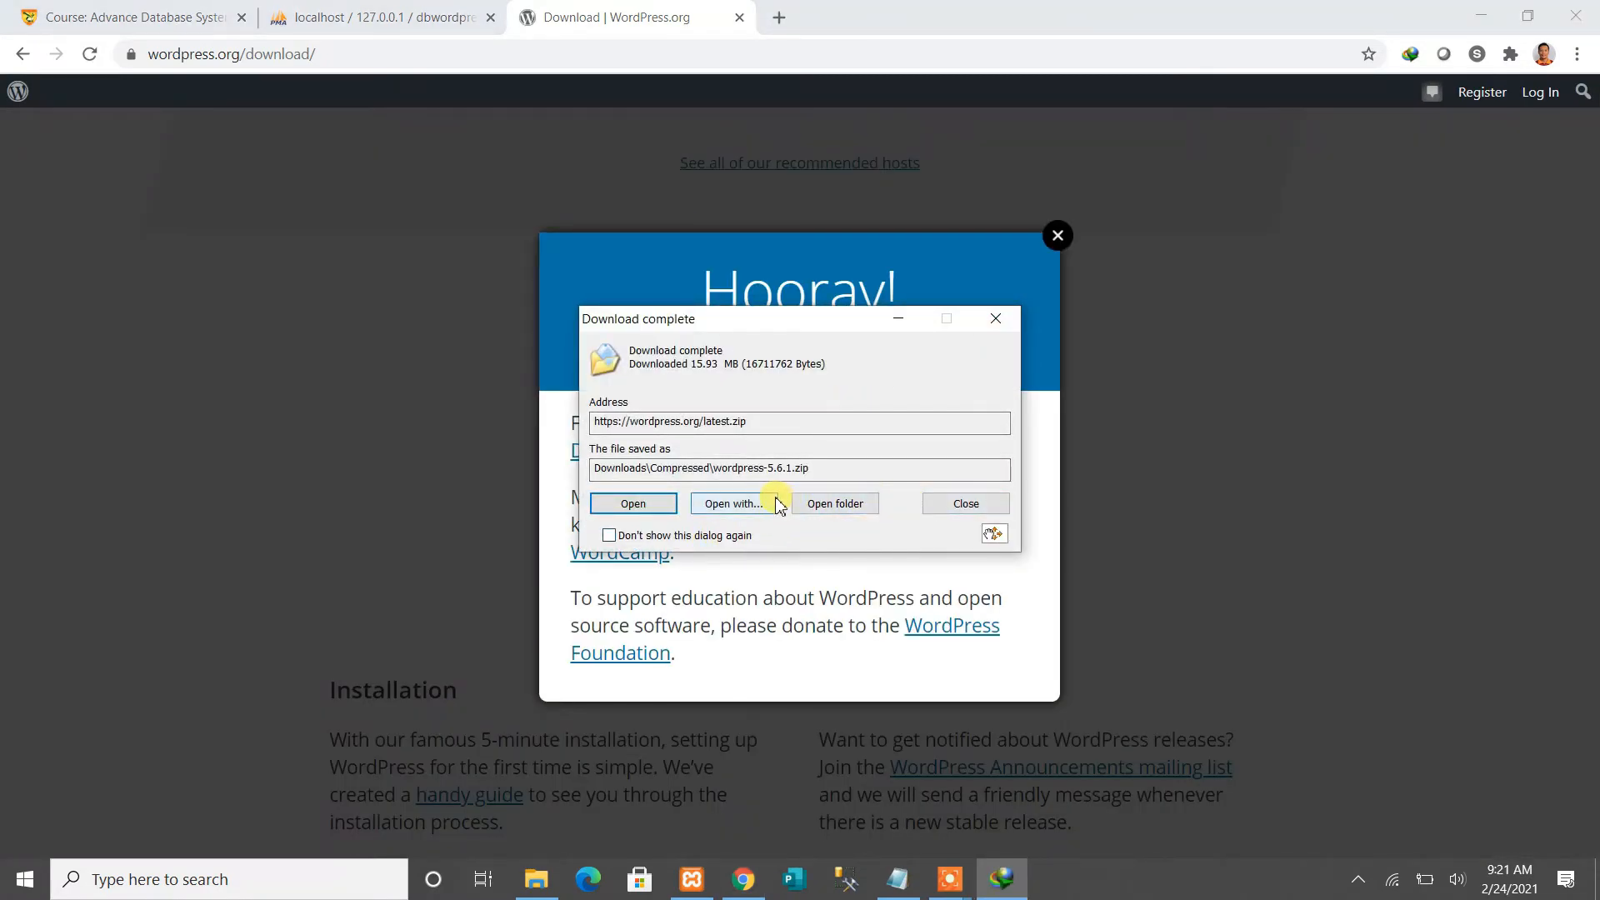
click(632, 505)
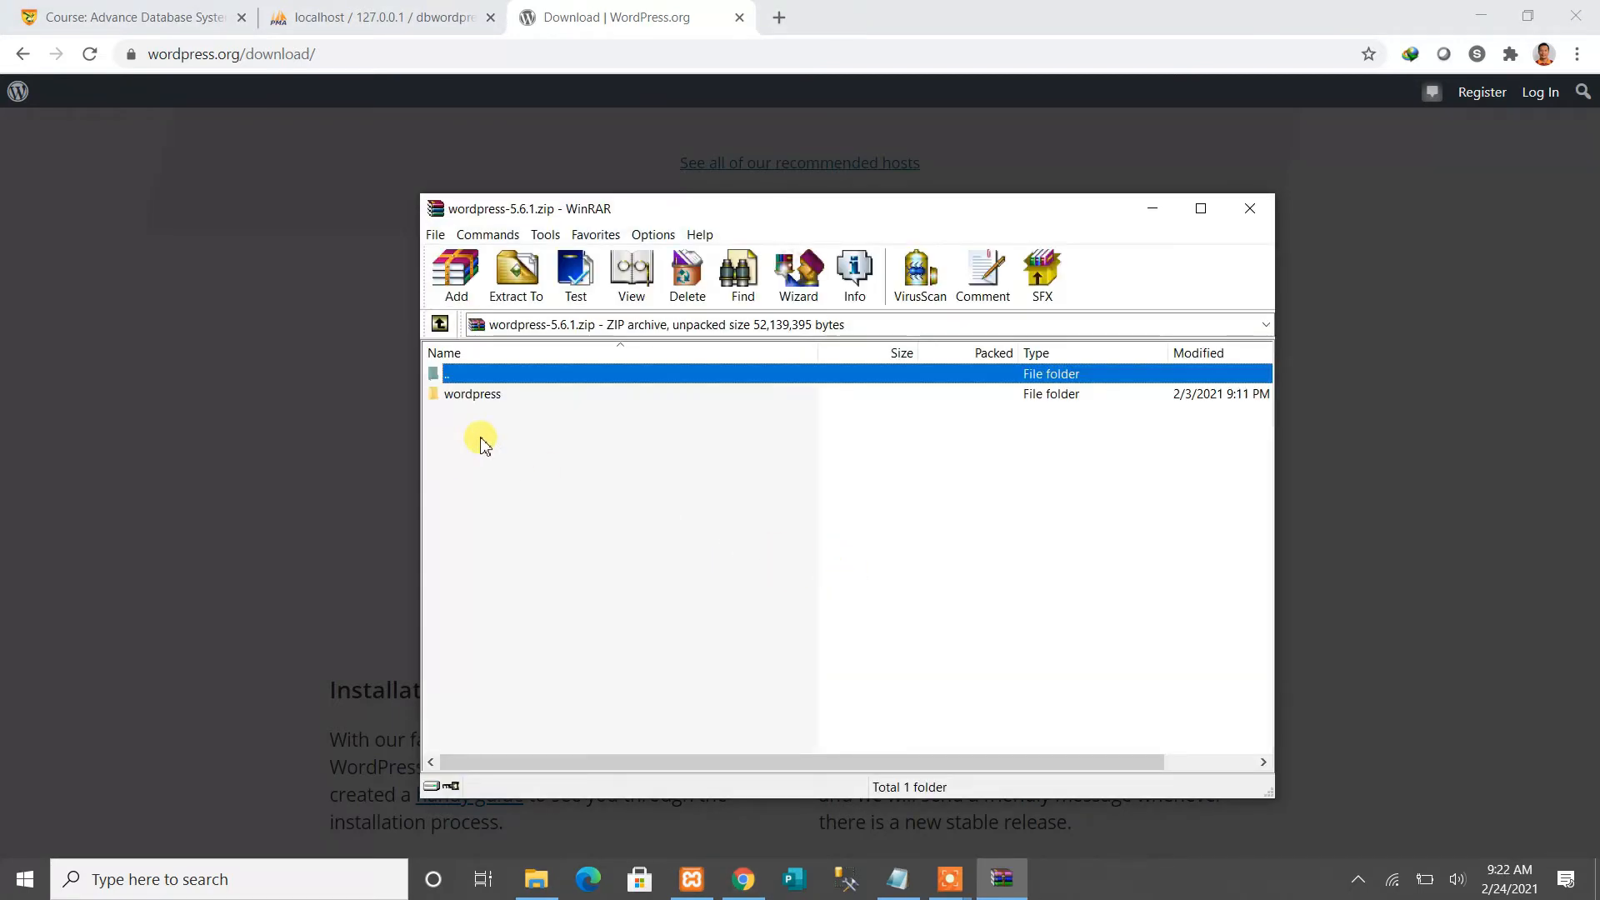
Move the WinRAR window up and open the archive's wordpress folder to list wp-admin, wp-content, wp-includes
mouse_move(735, 224)
mouse_down()
mouse_move(814, 222)
mouse_move(719, 222)
mouse_up()
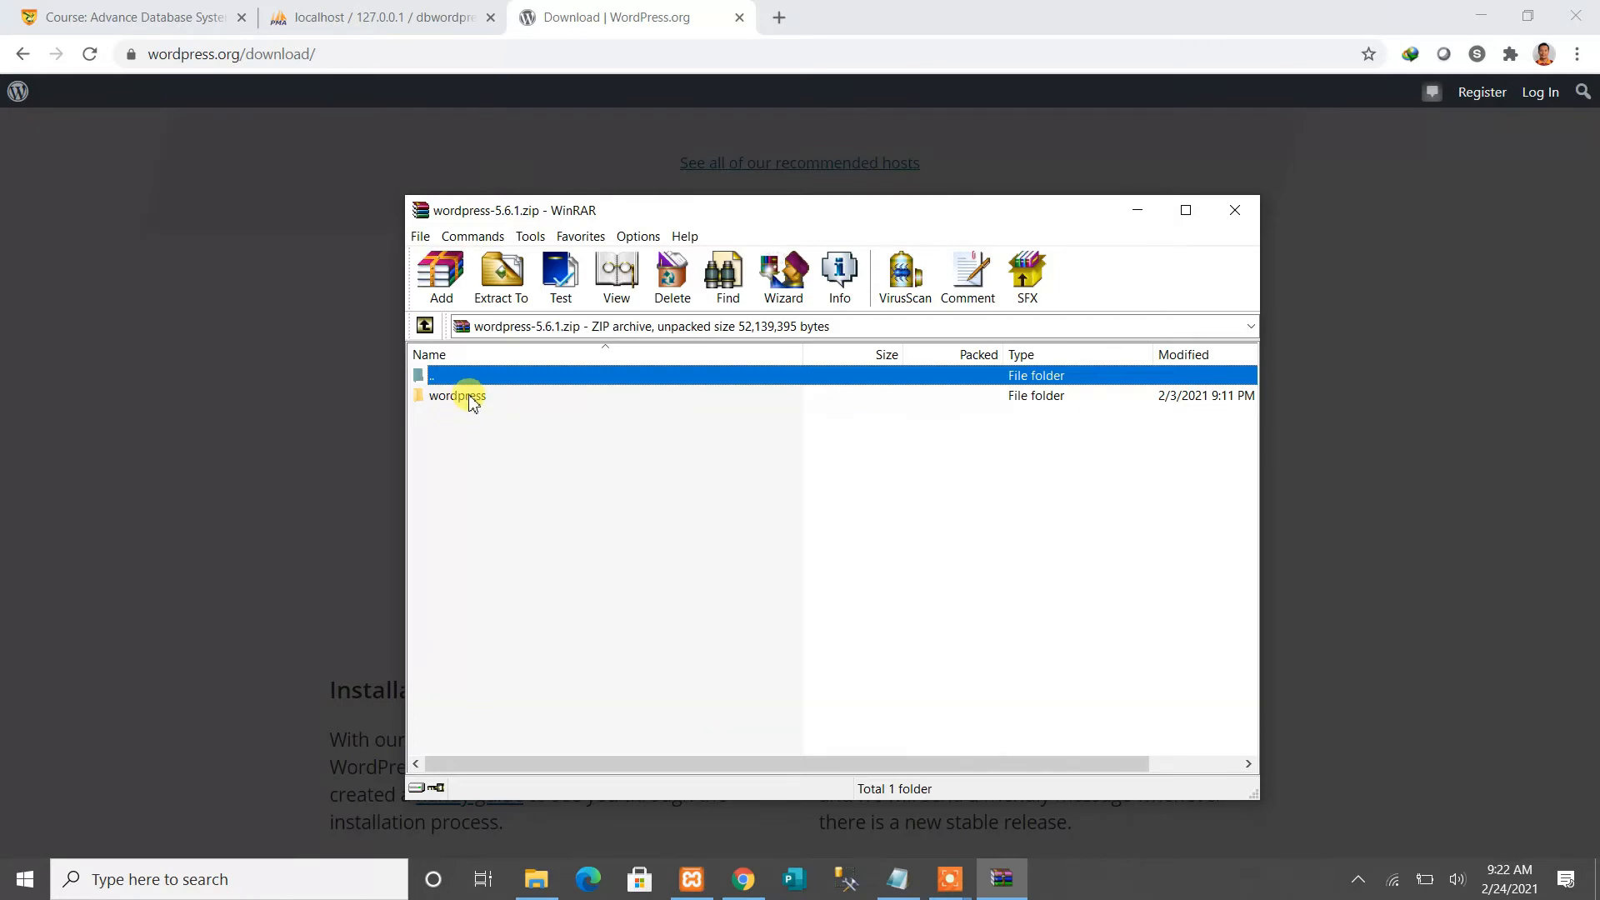
drag(667, 218, 678, 173)
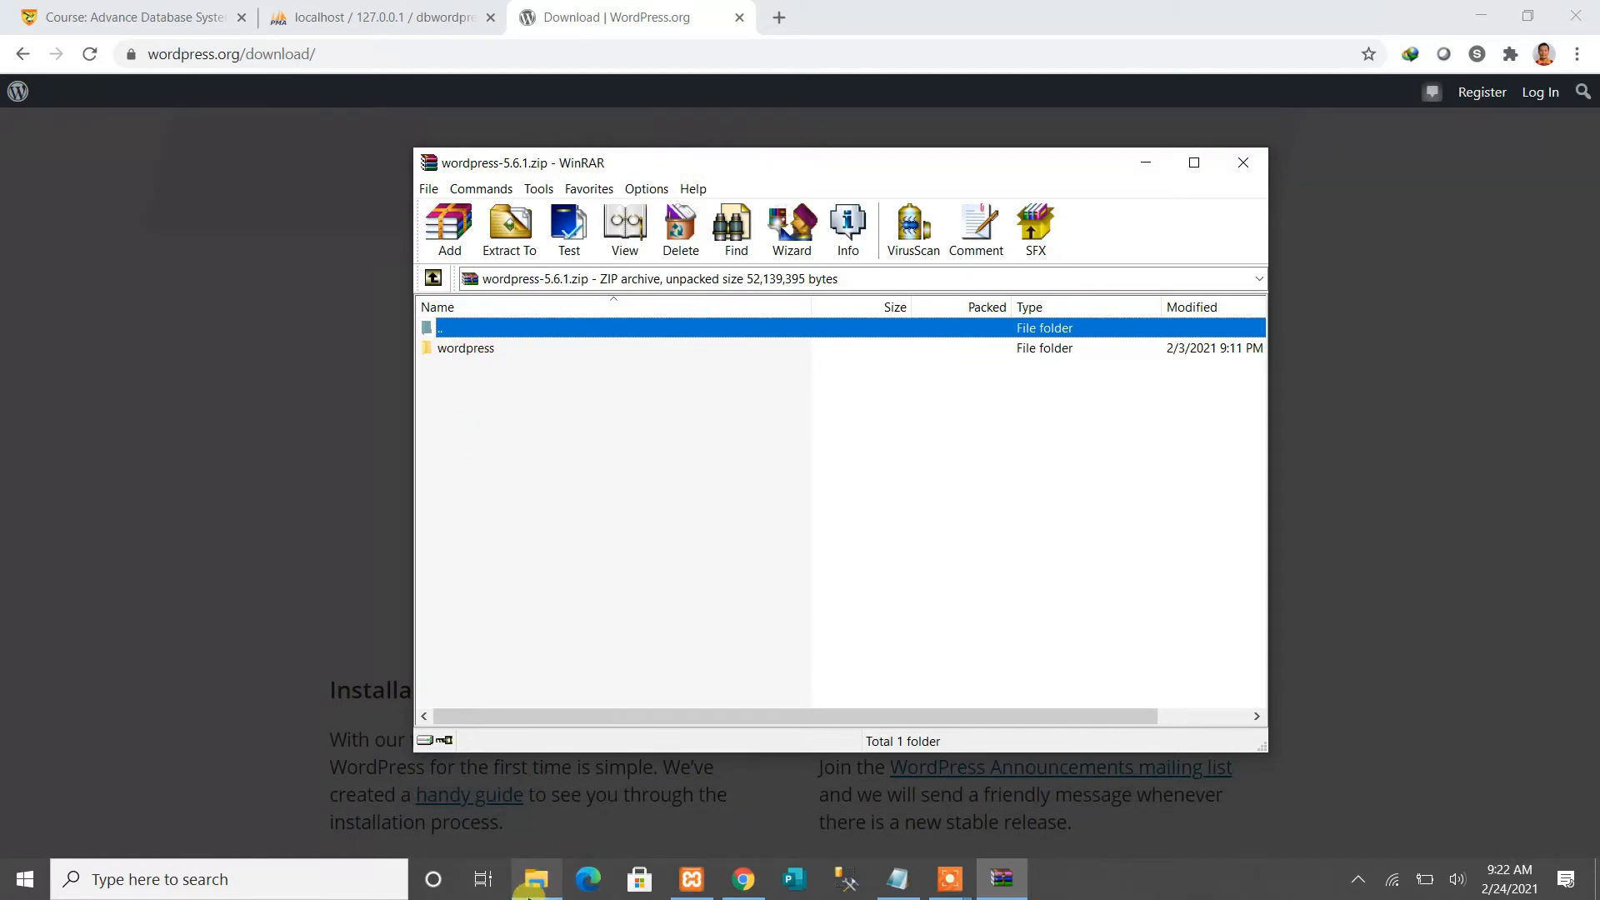
mouse_move(517, 891)
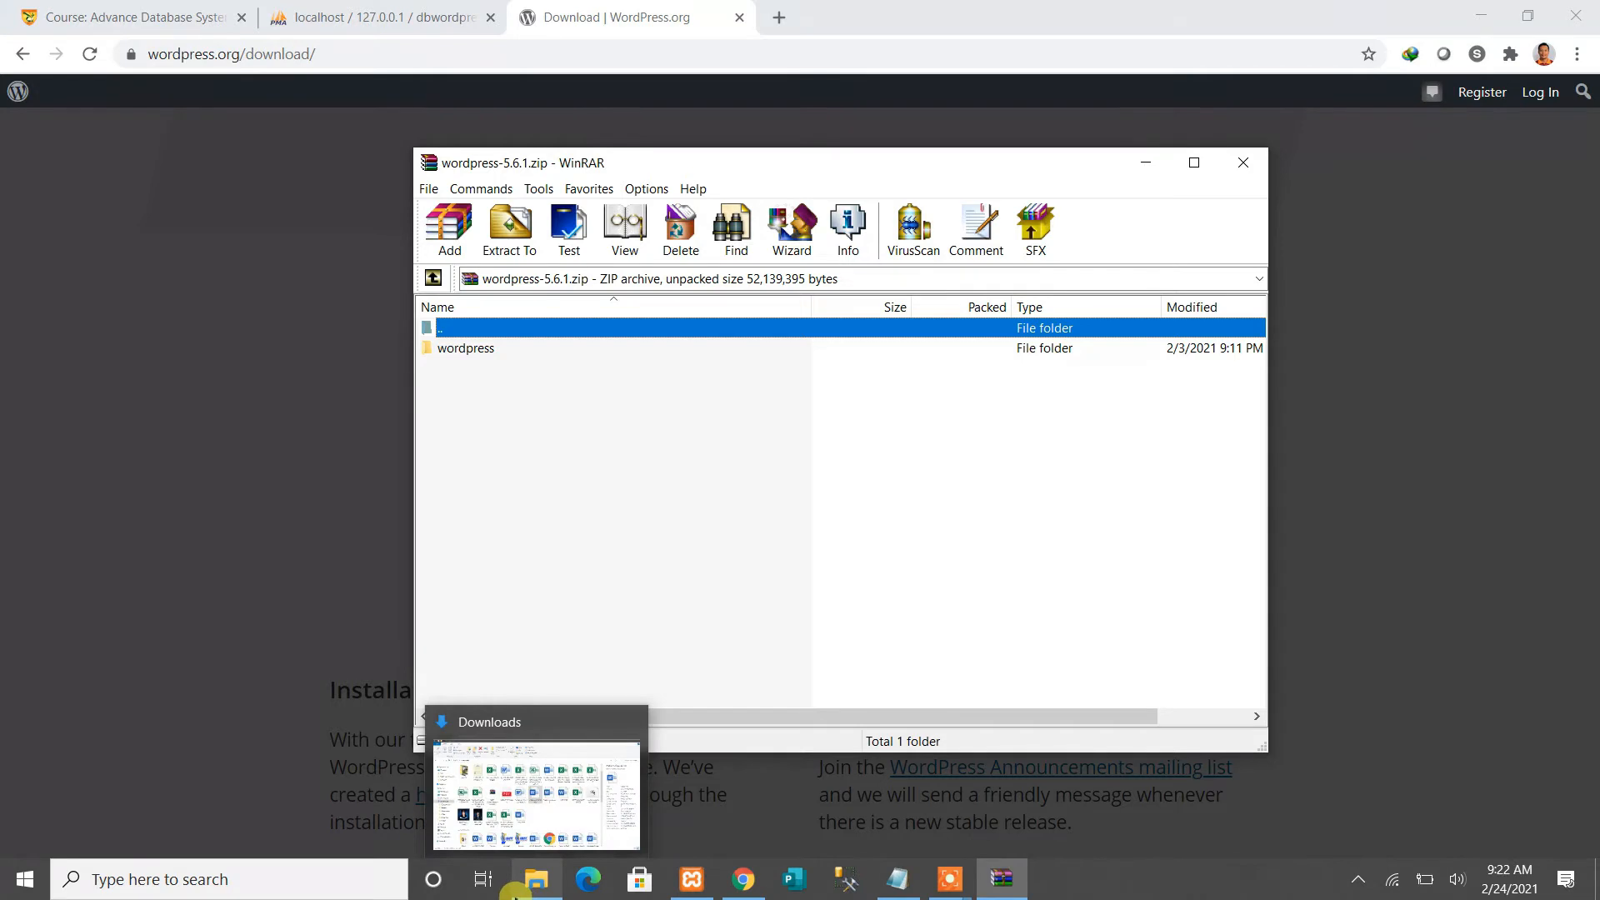
double_click(466, 350)
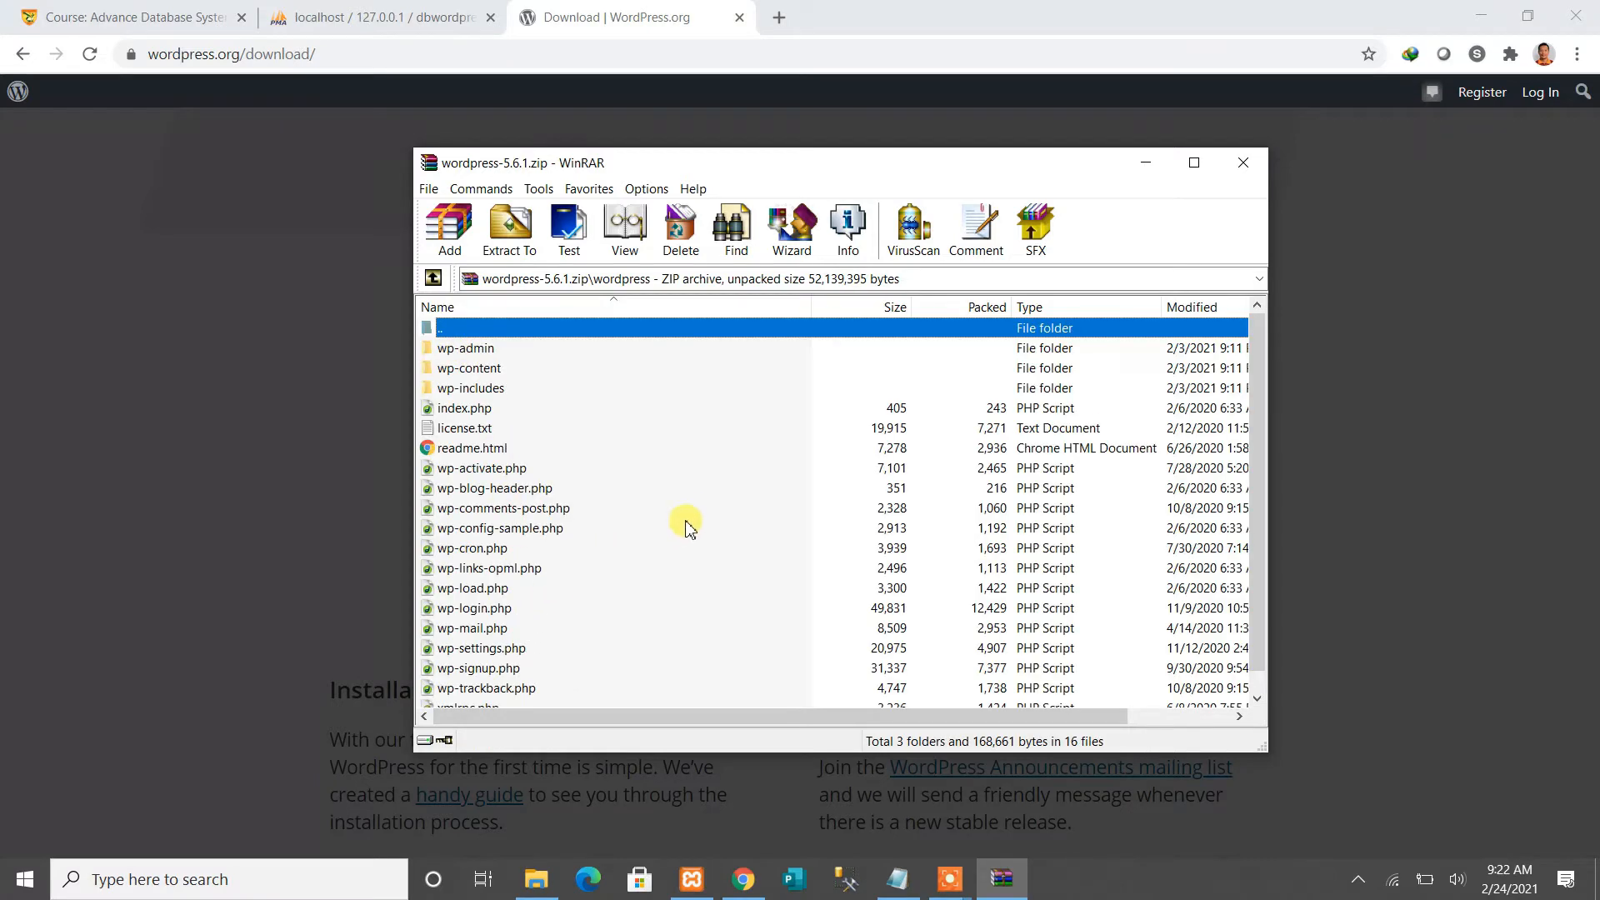
scroll(679, 521, down, 1)
scroll(529, 660, up, 1)
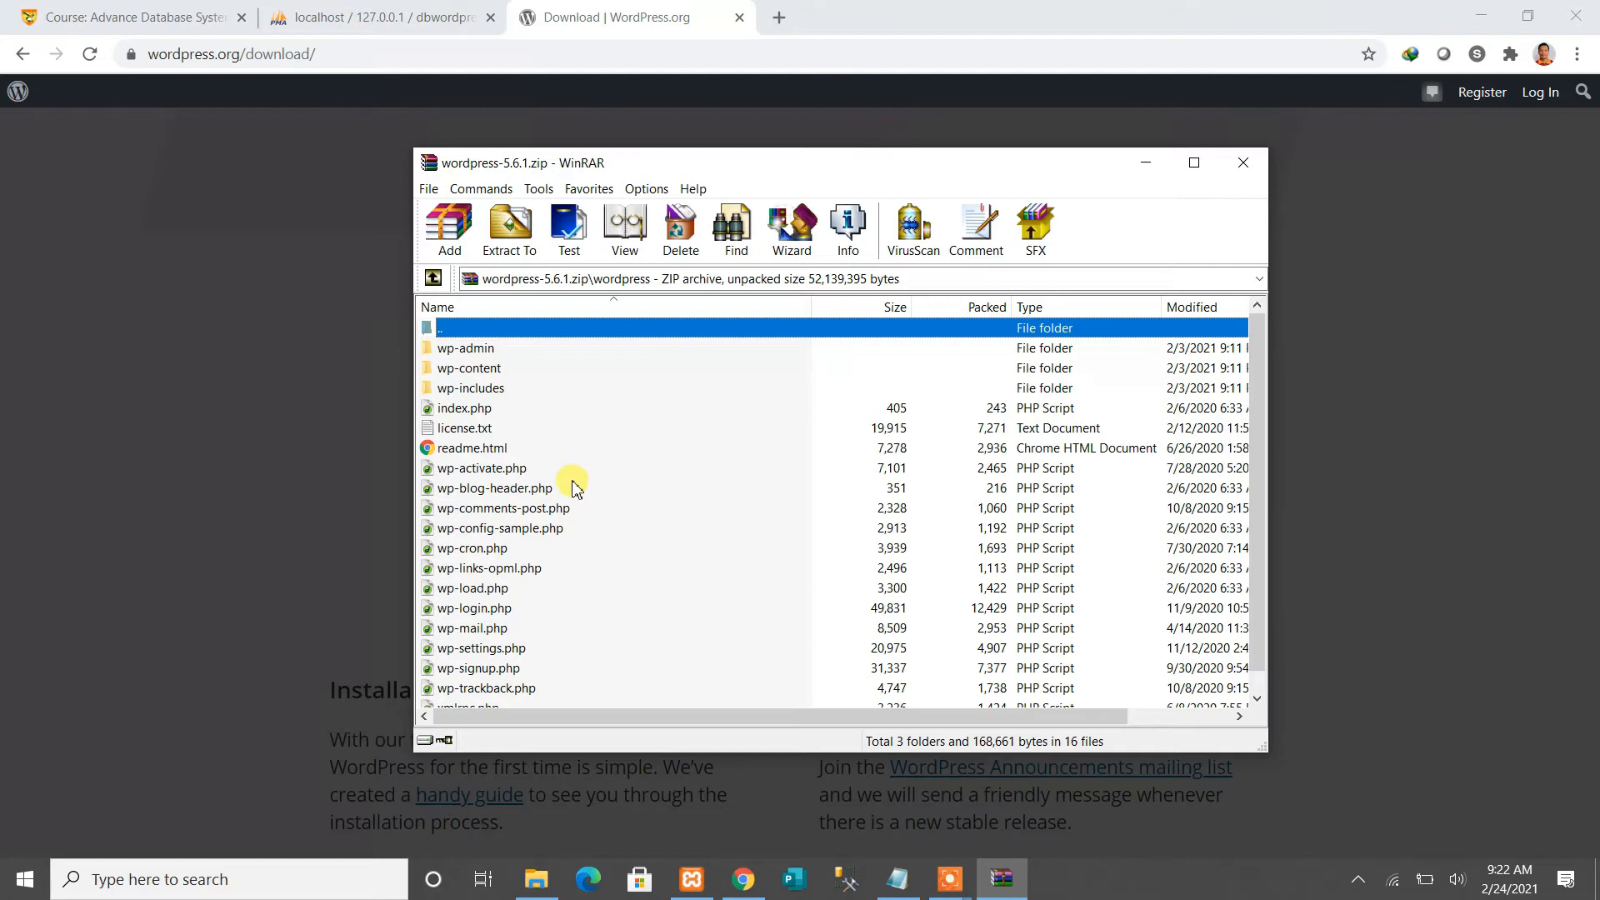
In Extract To, browse the folder tree to Local Disk (C:) > xampp > htdocs as destination
click(511, 234)
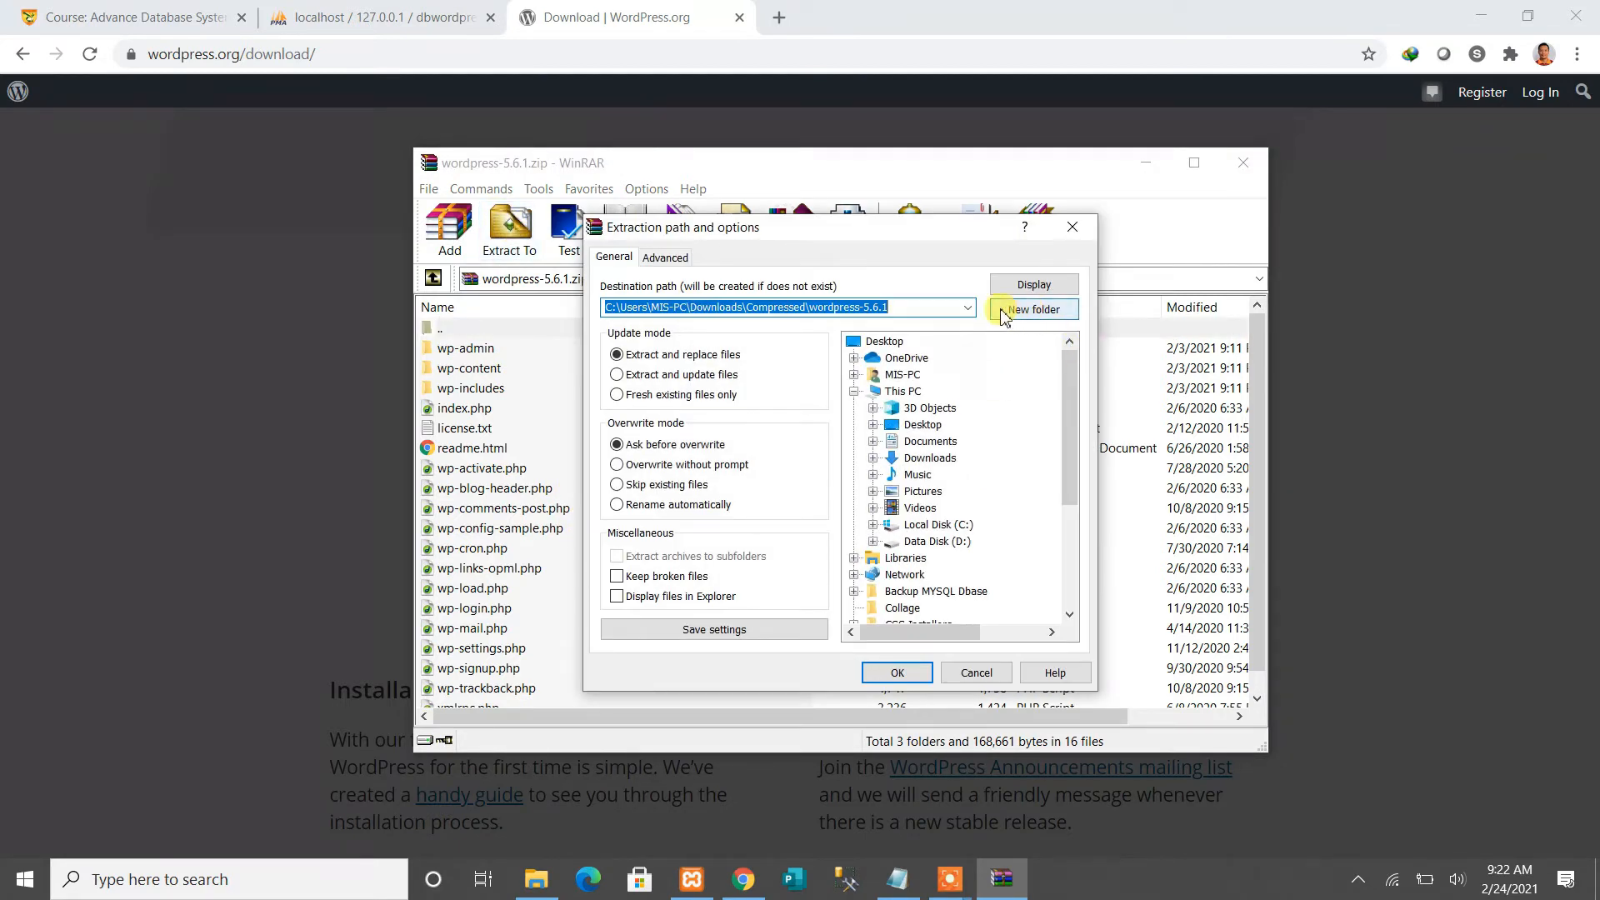
click(901, 393)
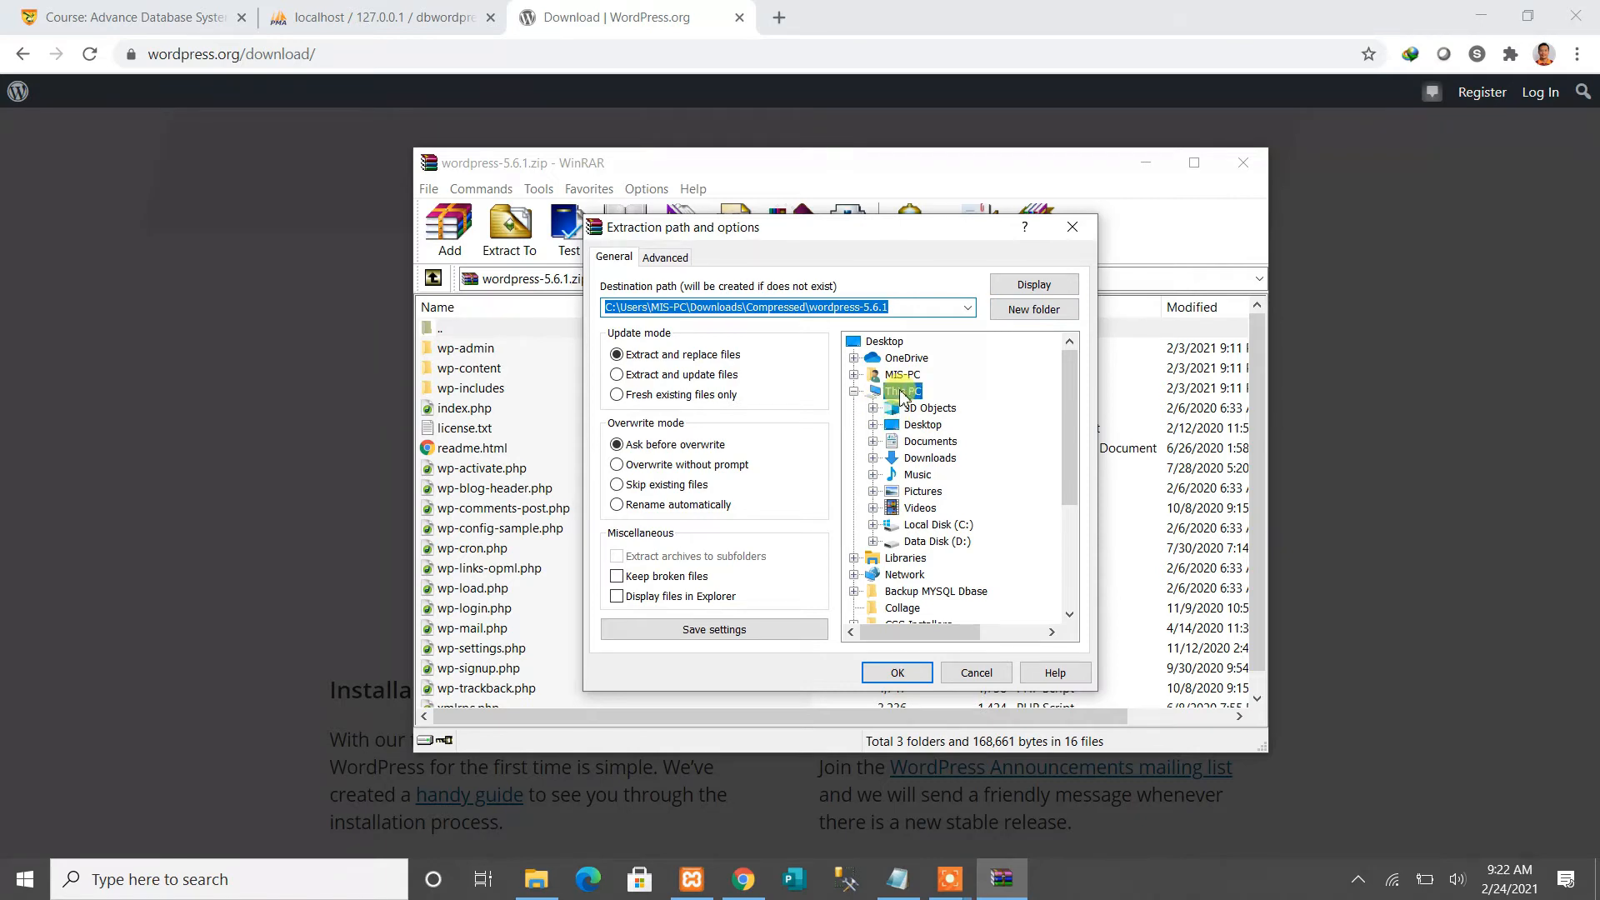
double_click(896, 395)
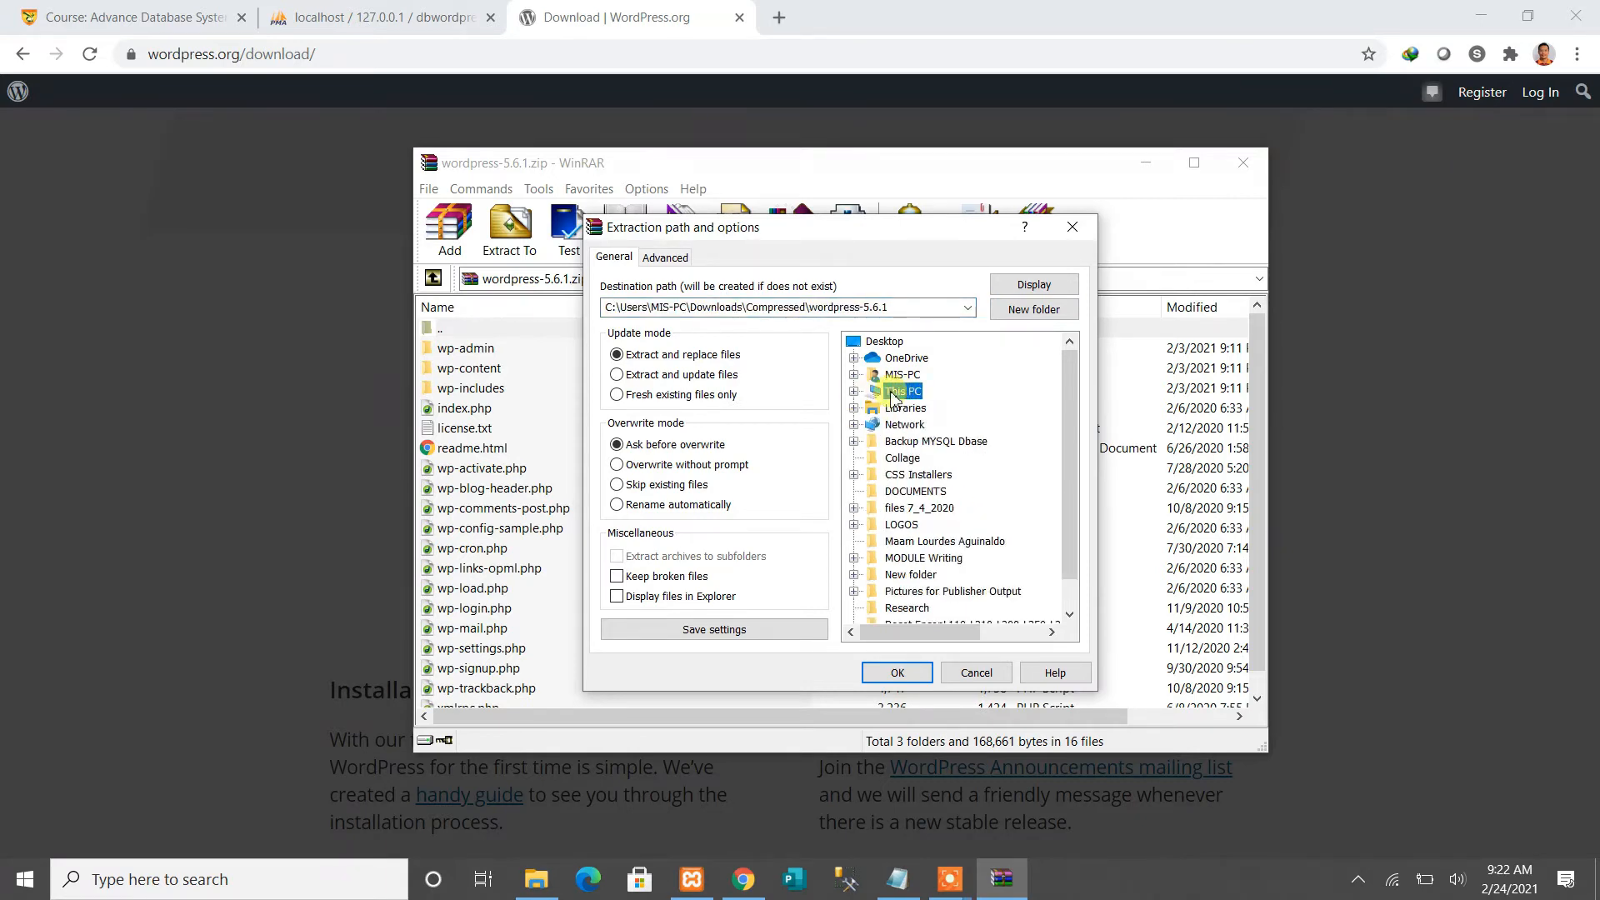
double_click(901, 394)
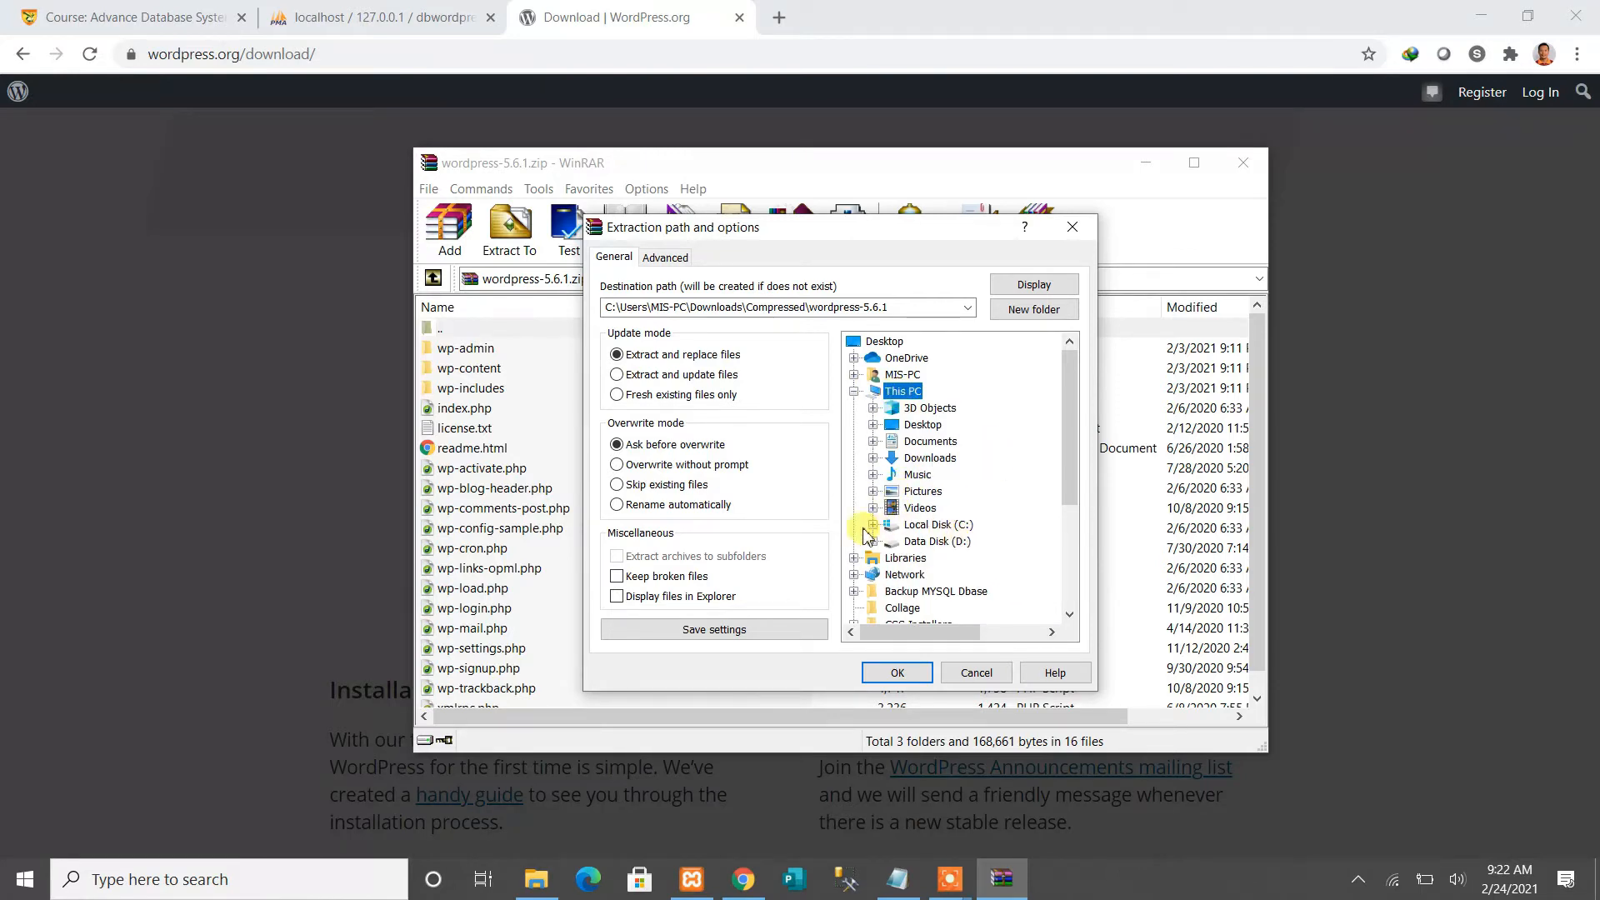
click(950, 879)
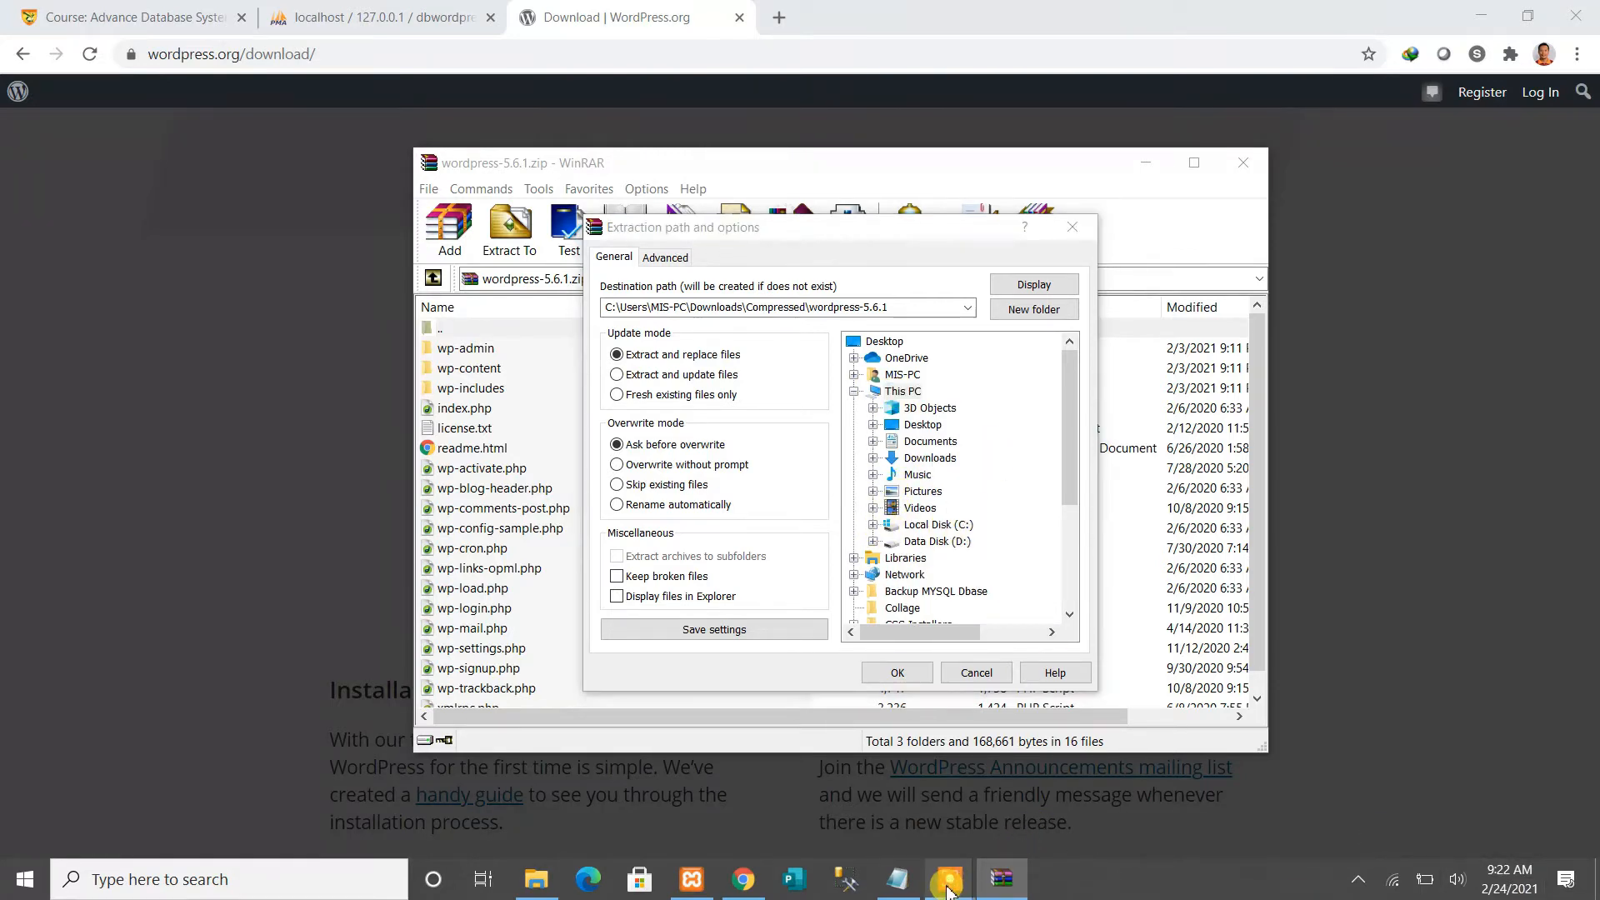
click(1015, 802)
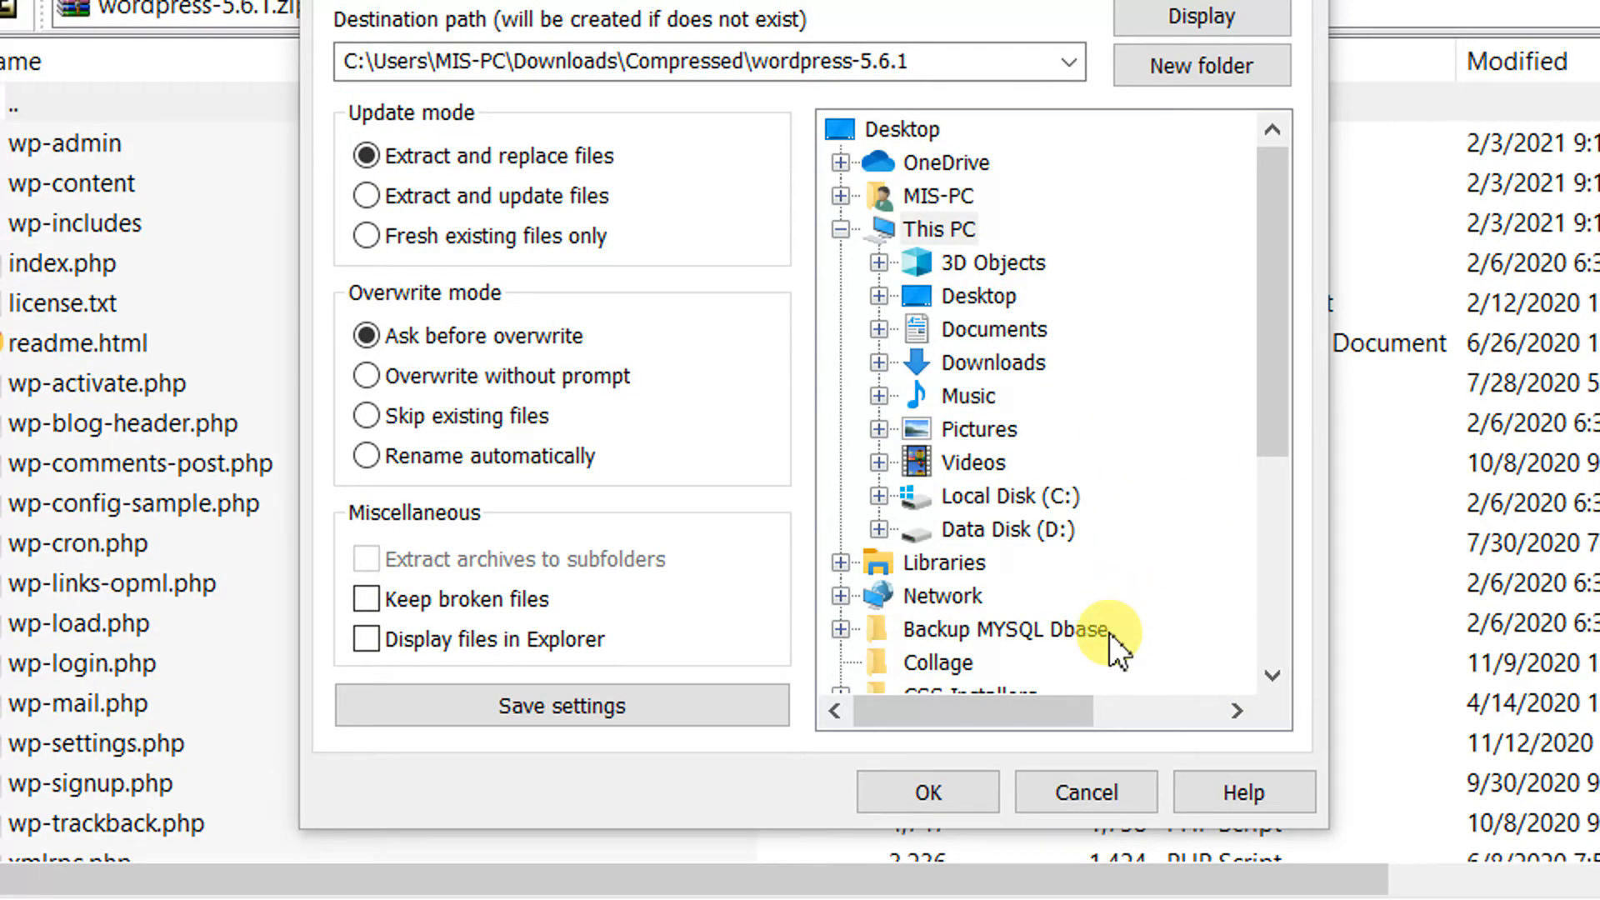
click(991, 493)
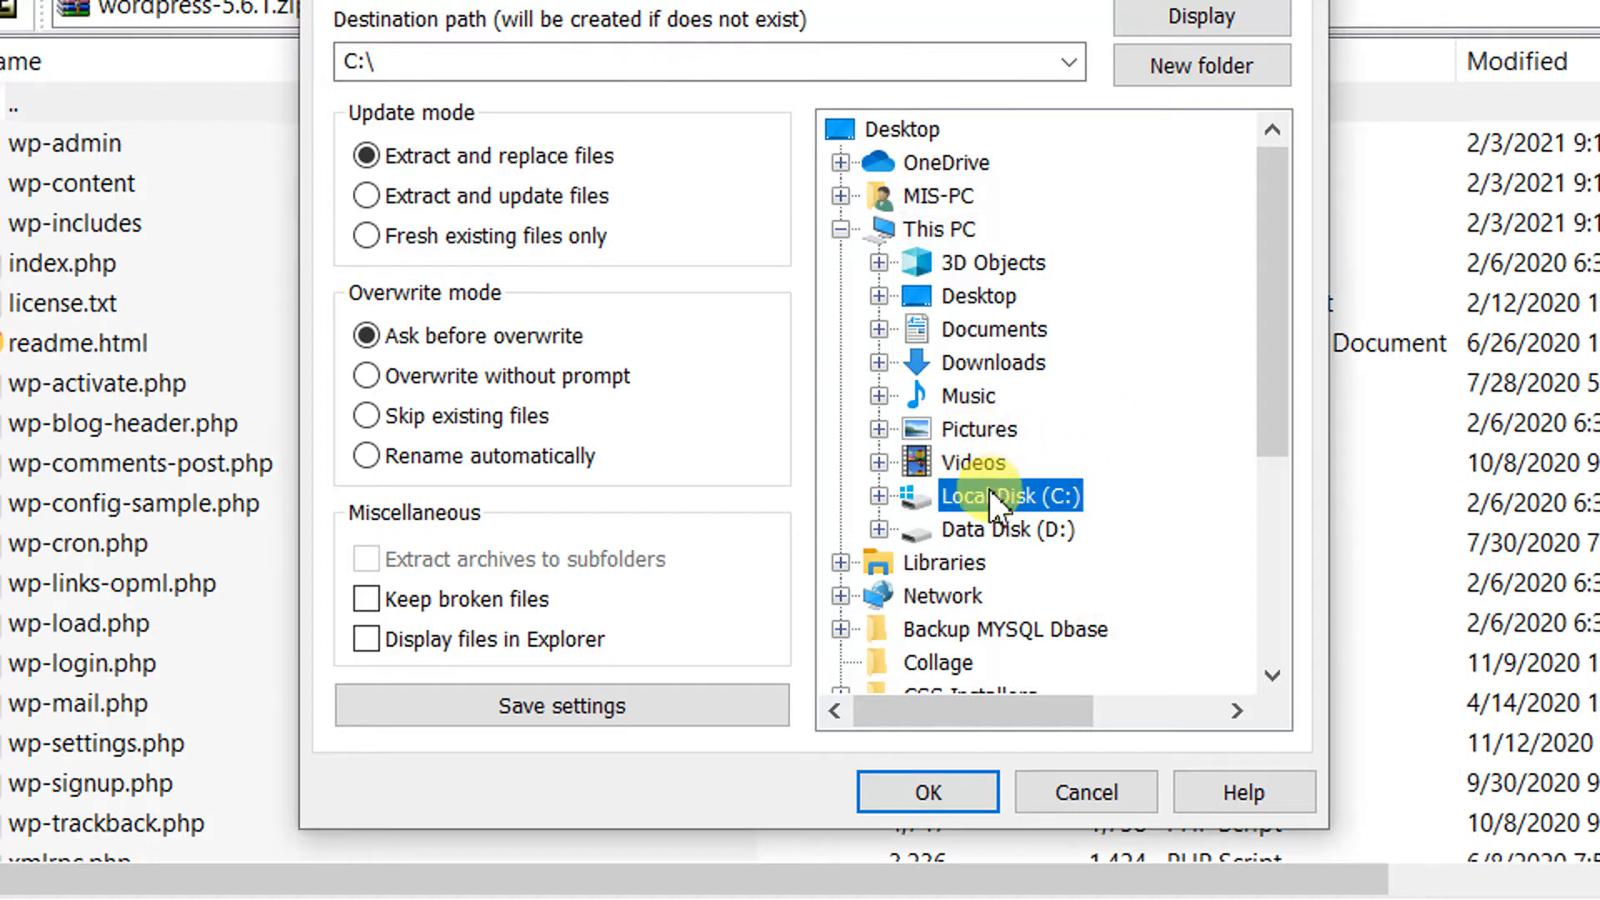
click(880, 495)
scroll(1087, 438, down, 2)
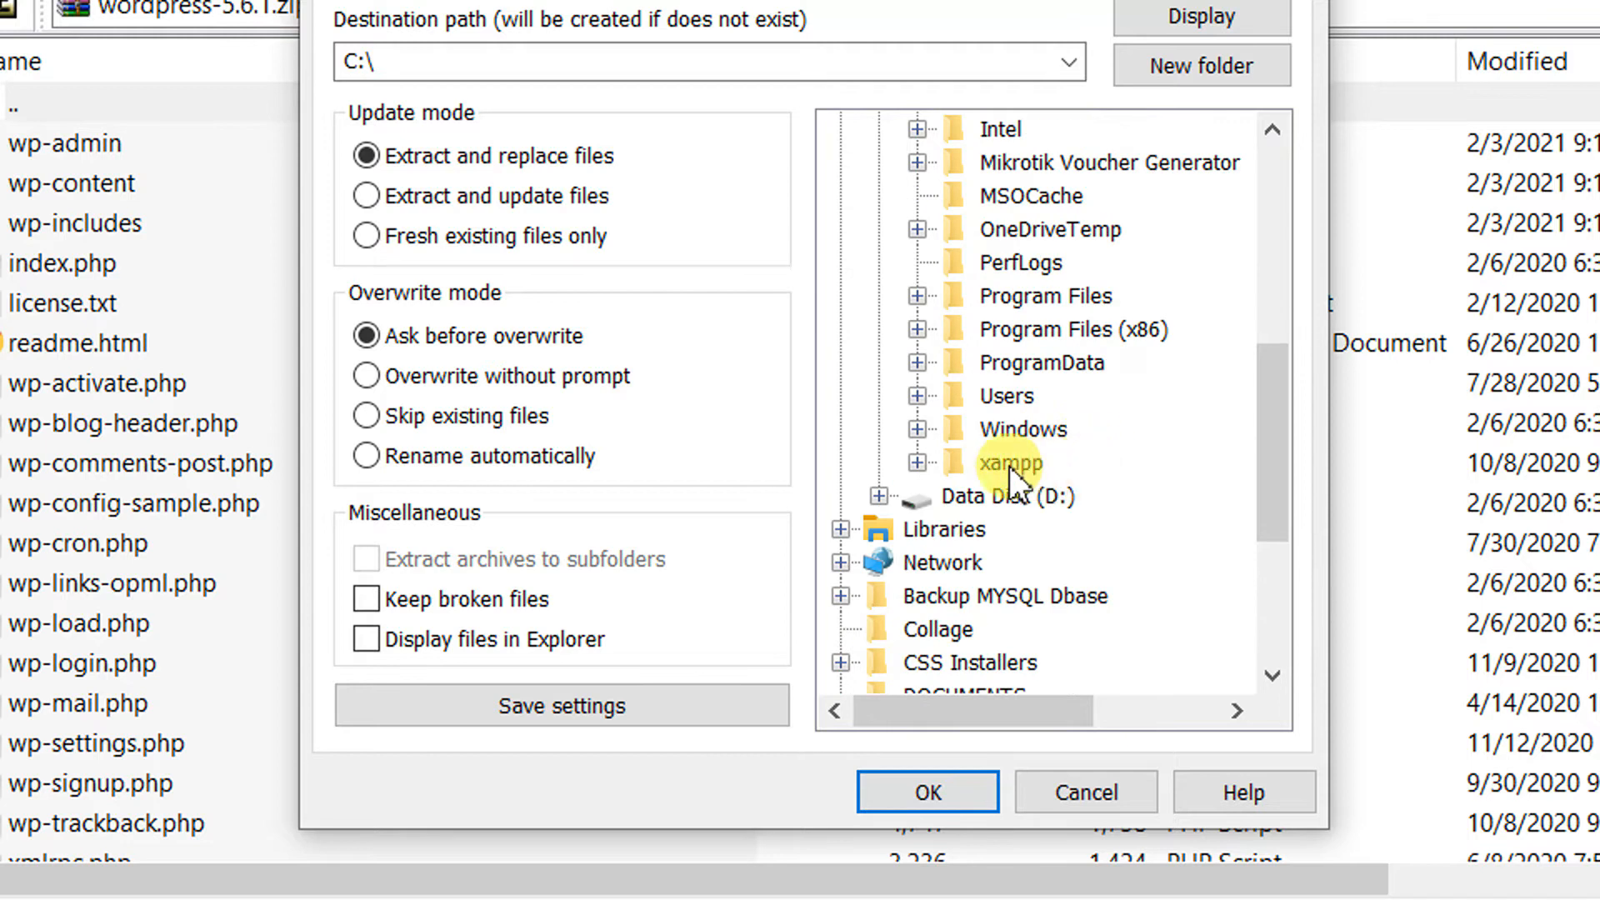
click(976, 465)
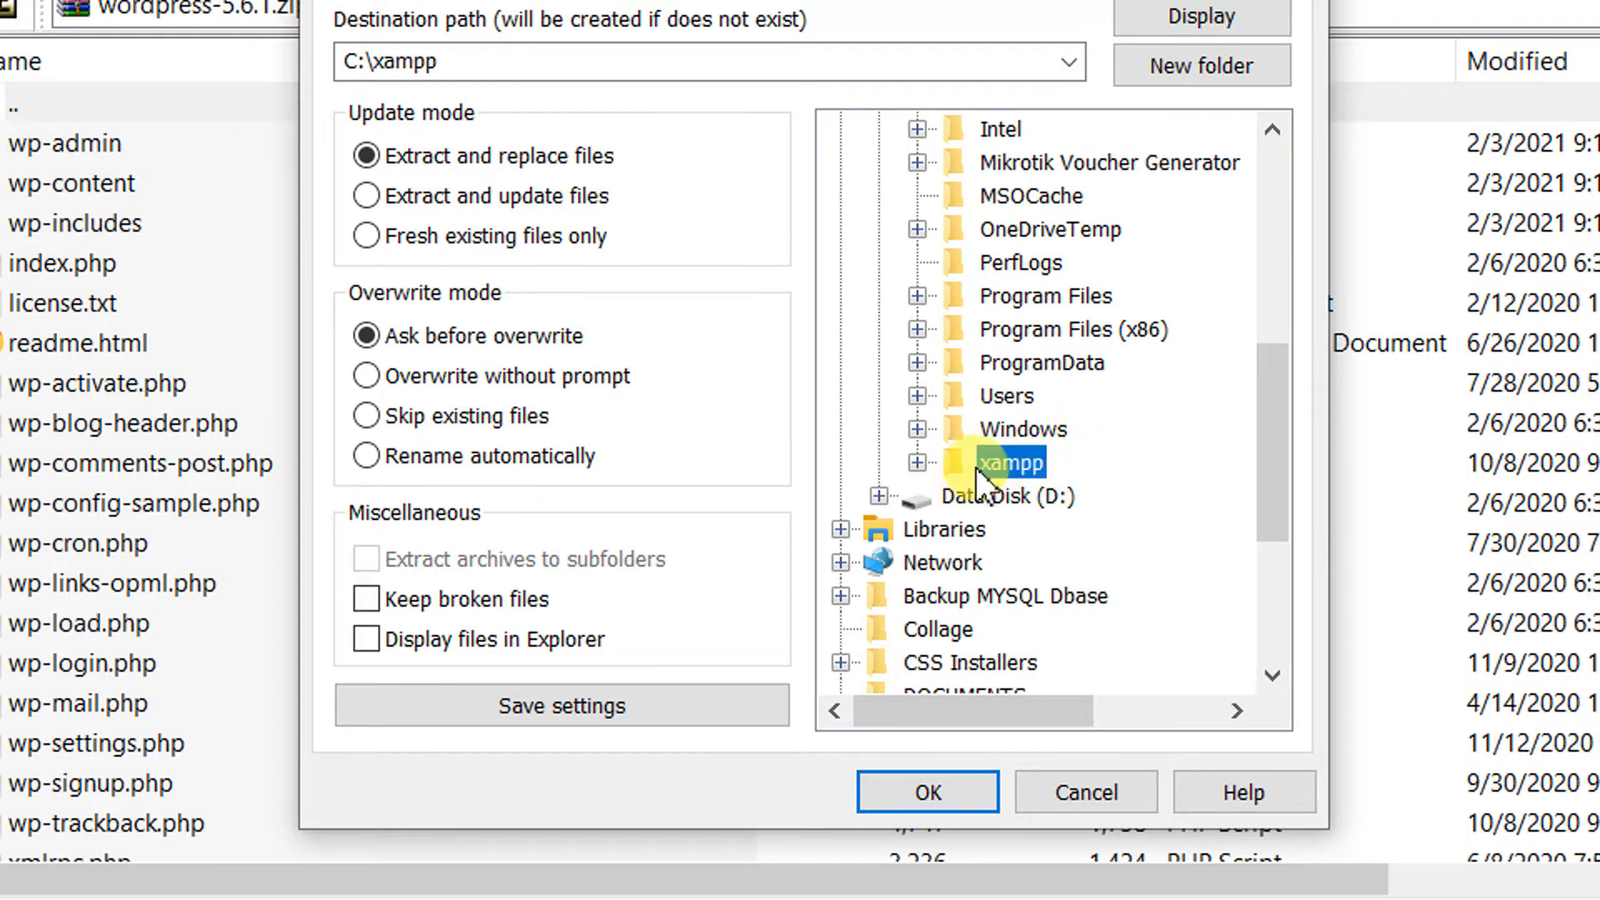
double_click(977, 465)
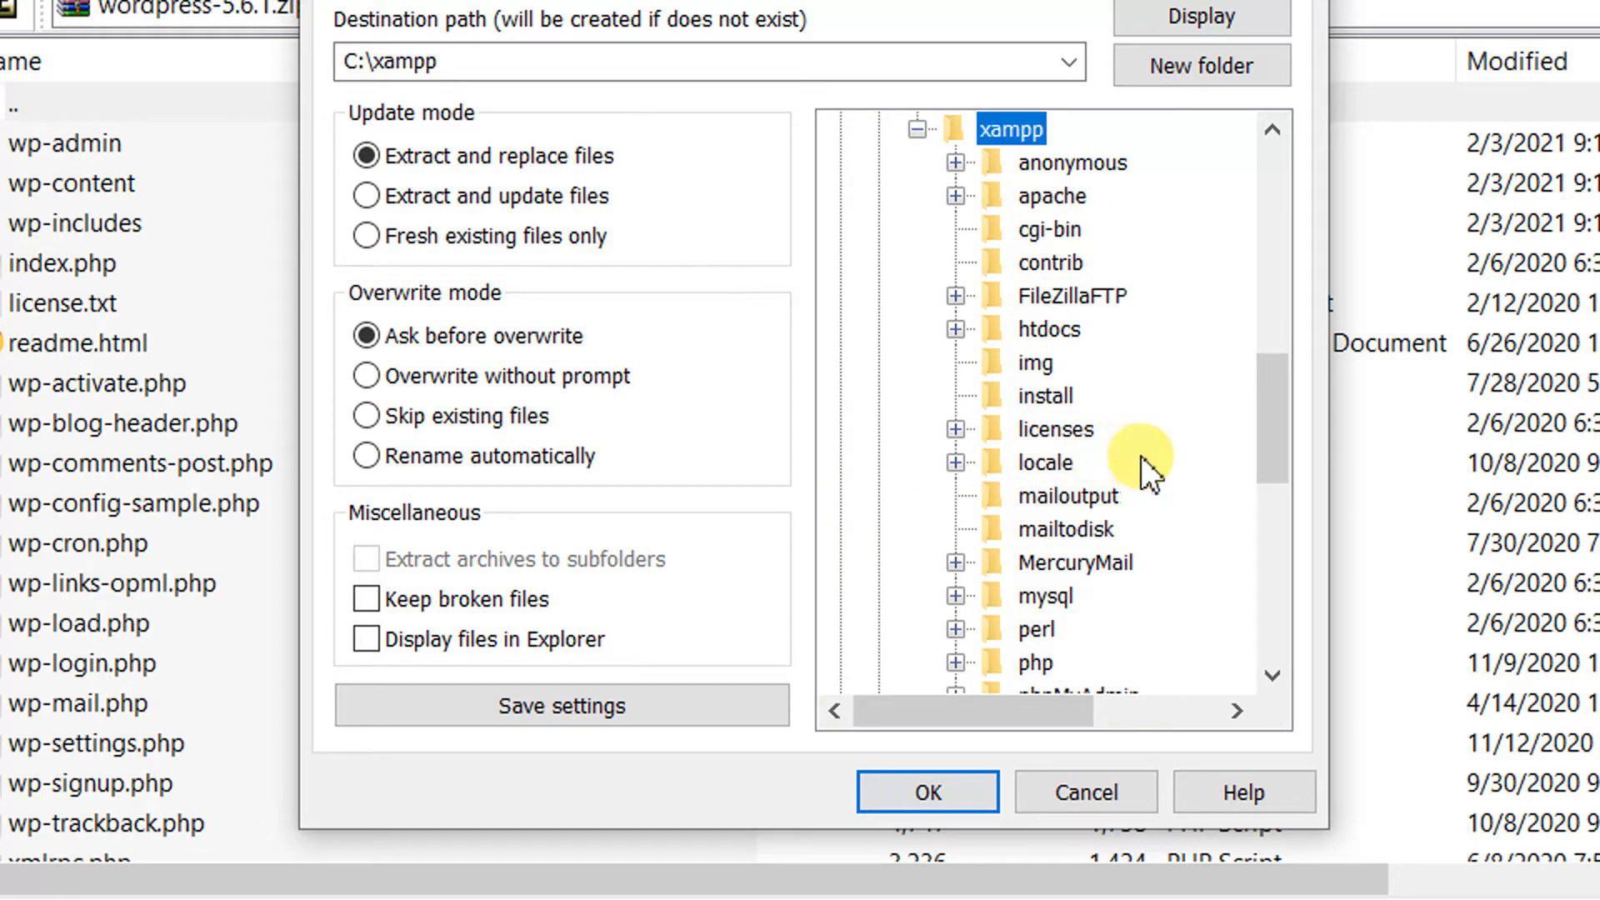
double_click(1047, 333)
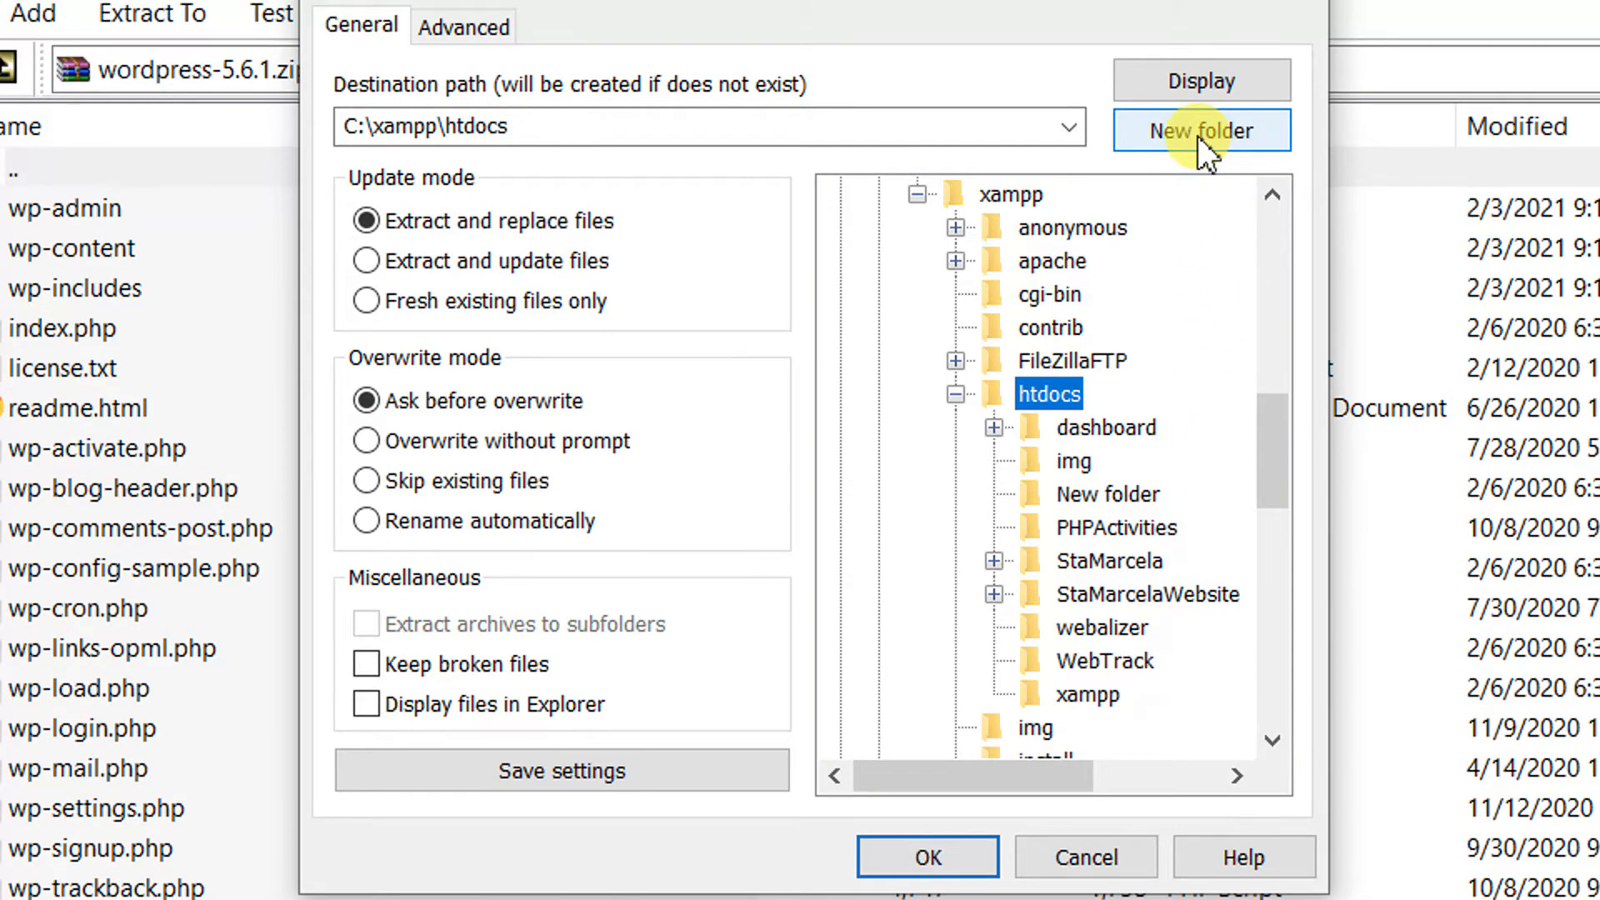
Create a new folder named DanielBlog in htdocs and extract the WordPress files into it
click(1203, 73)
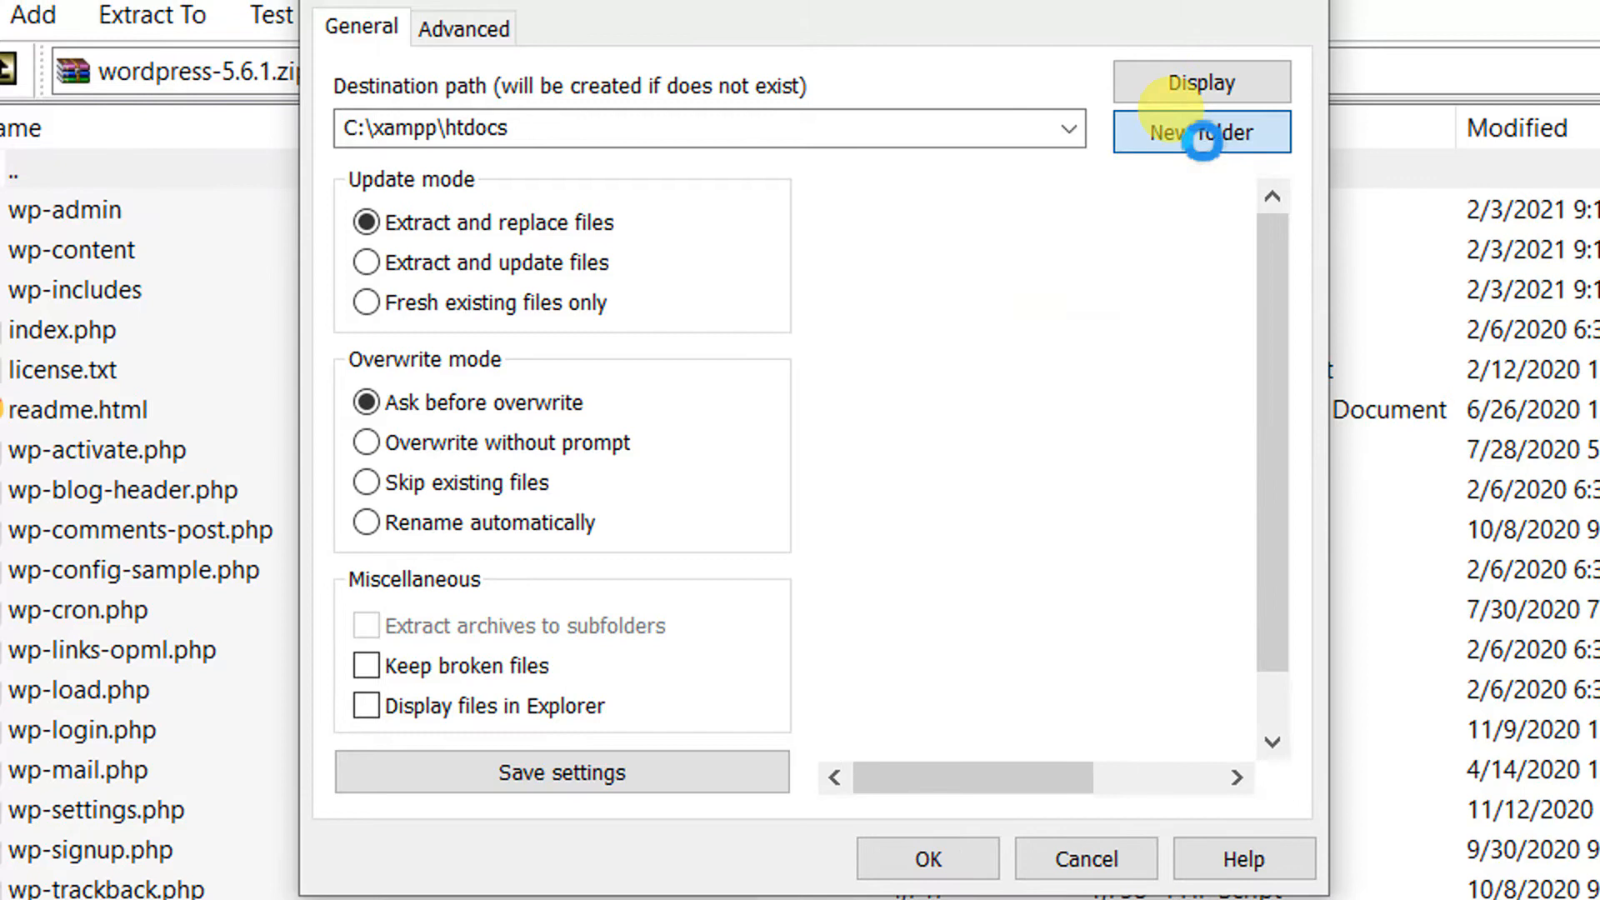
drag(1268, 378, 1268, 429)
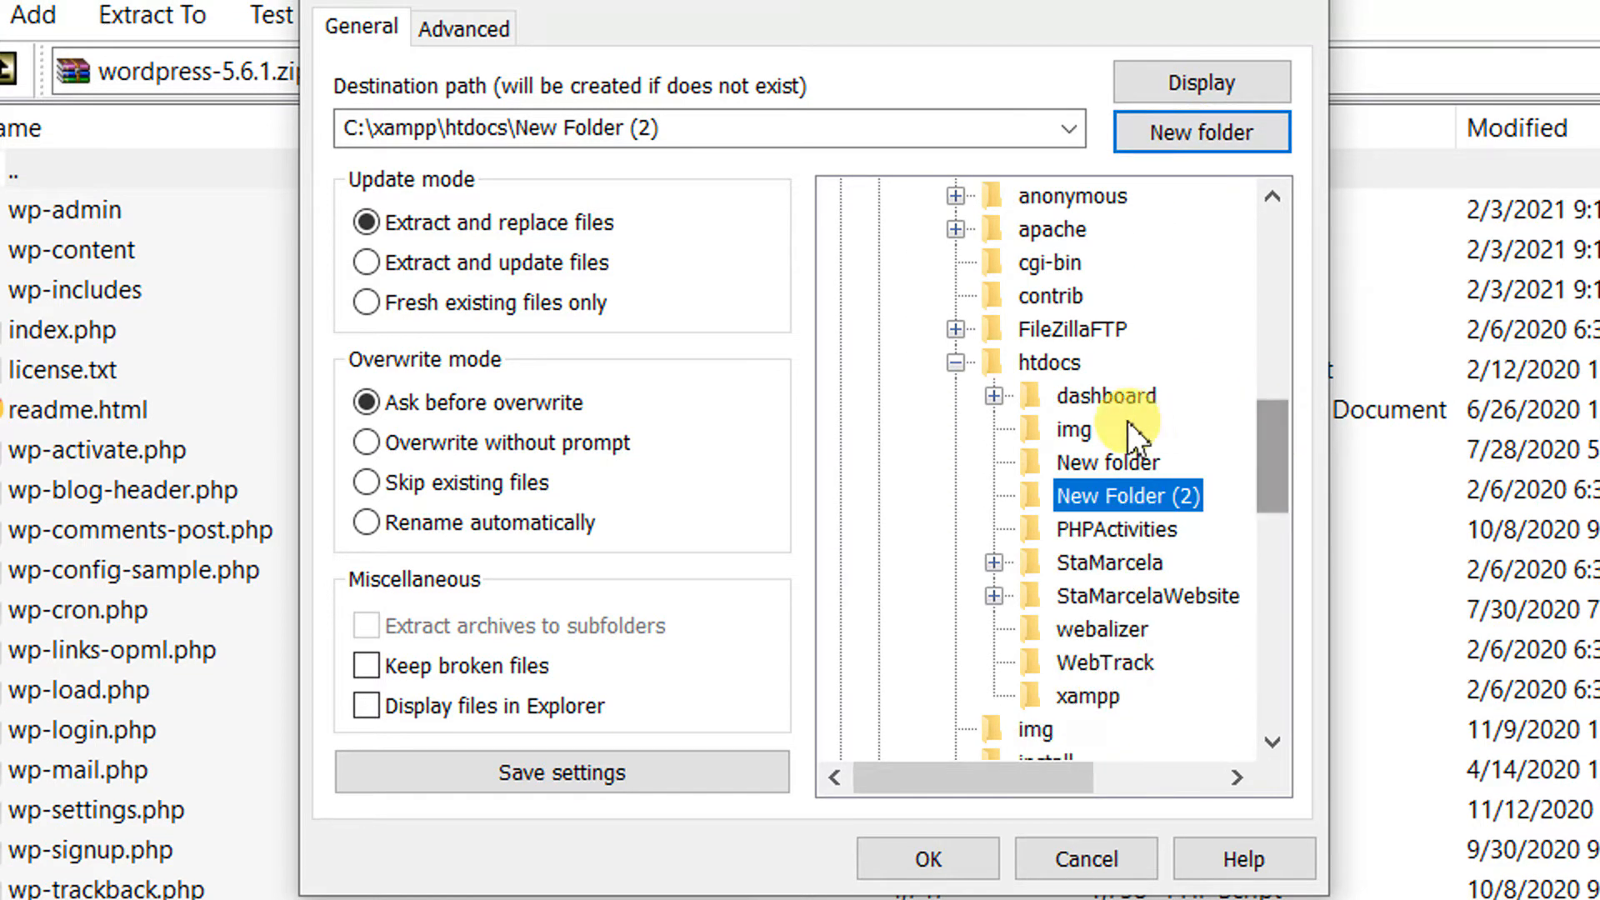
click(1109, 494)
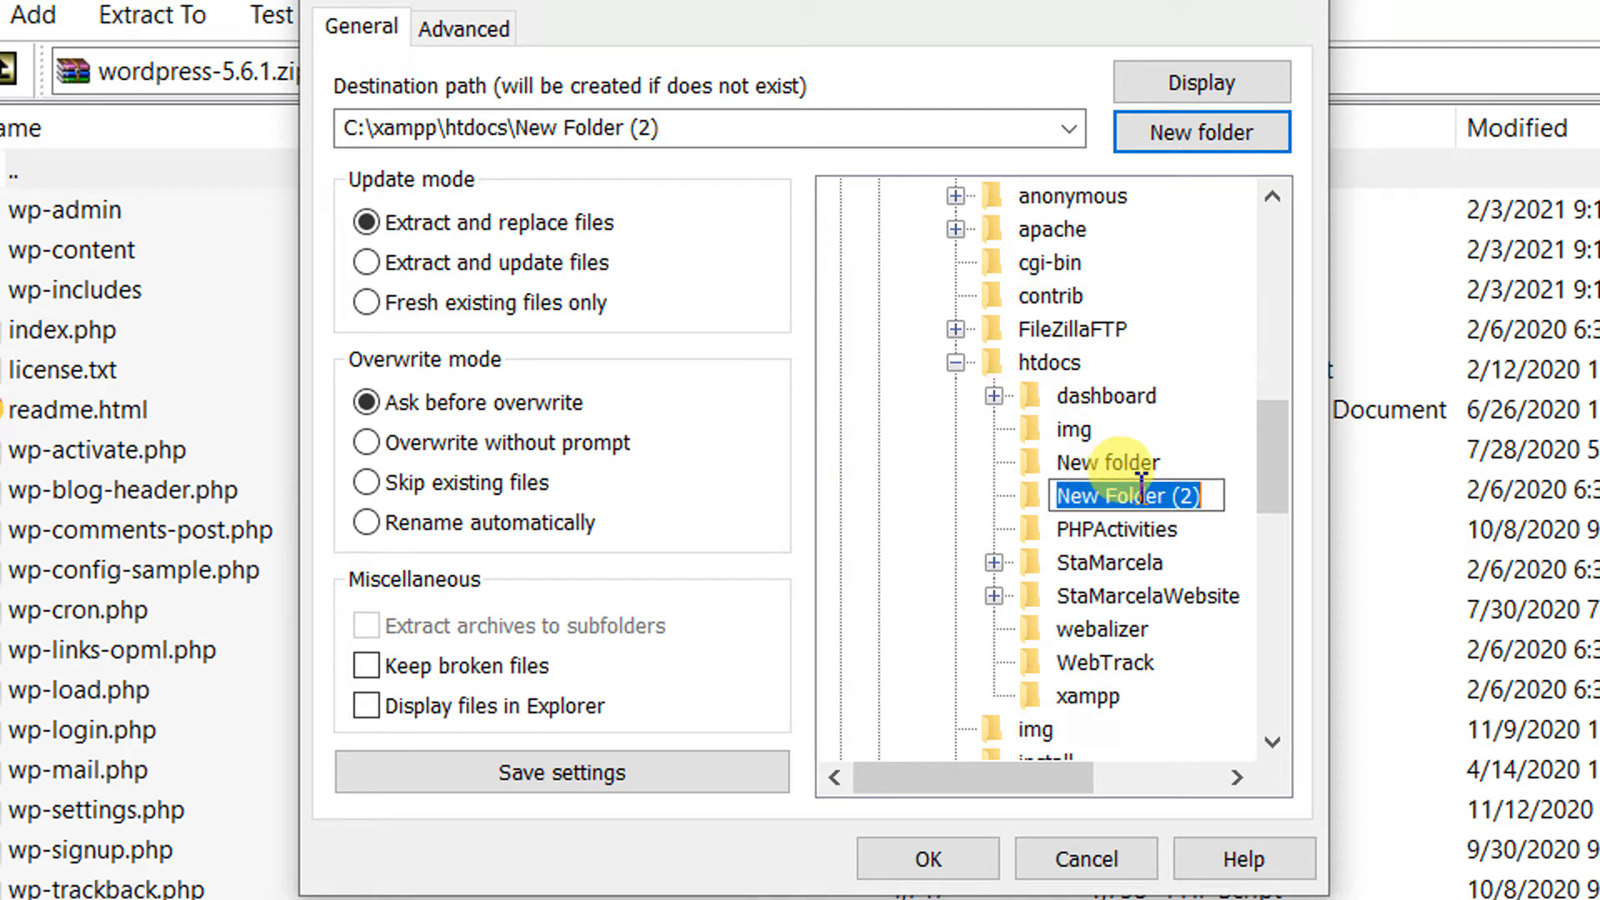
text(Dani)
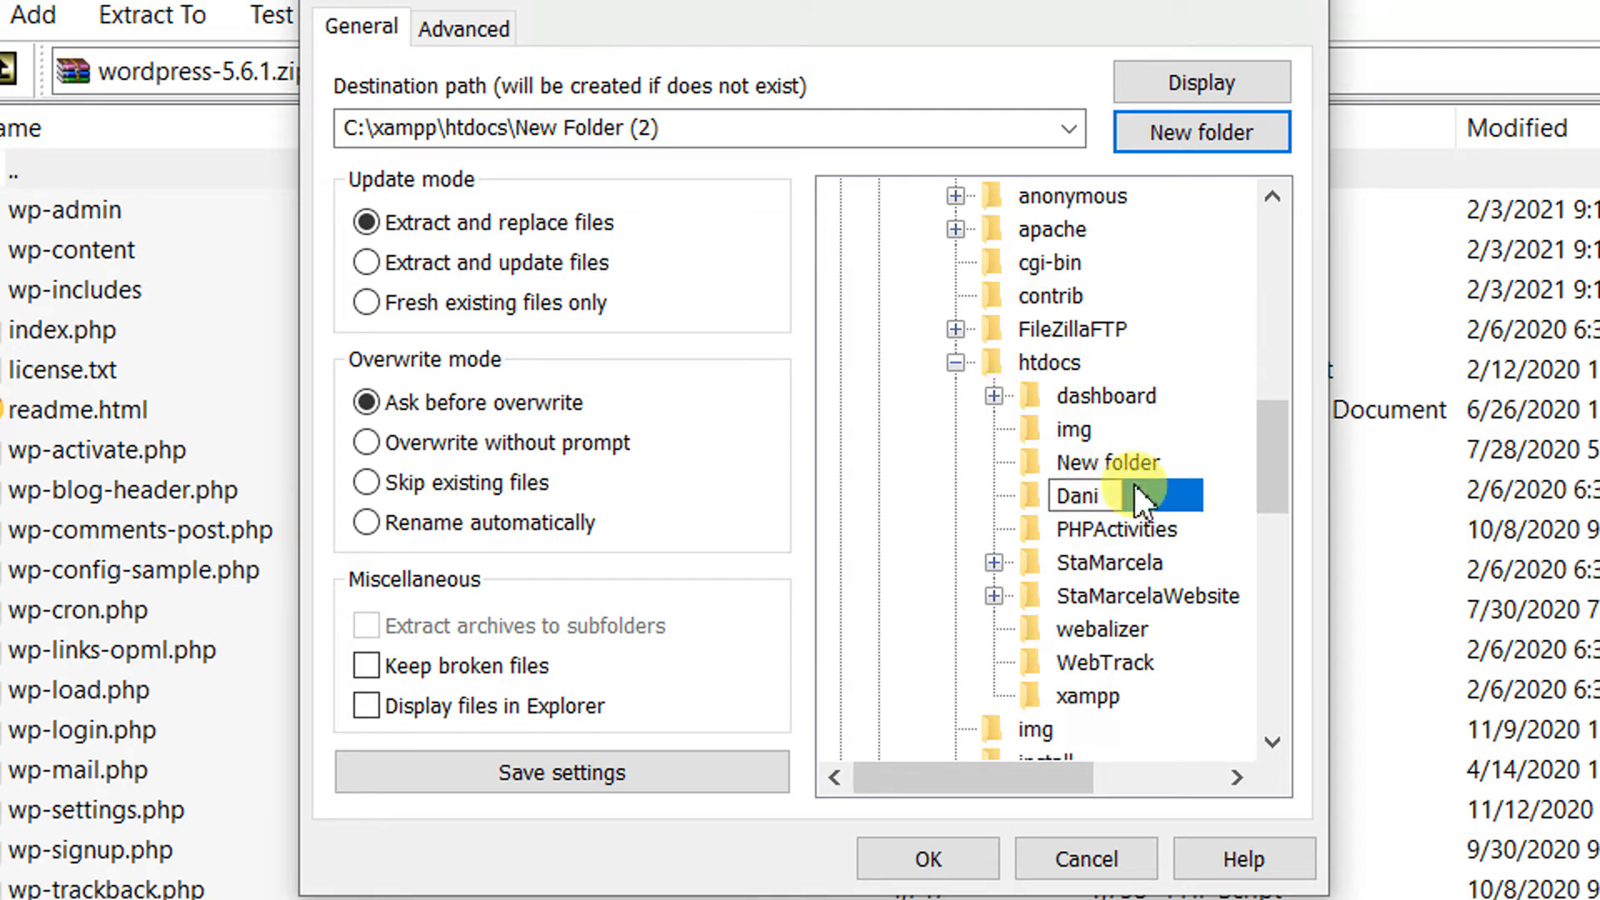
text(elBlog)
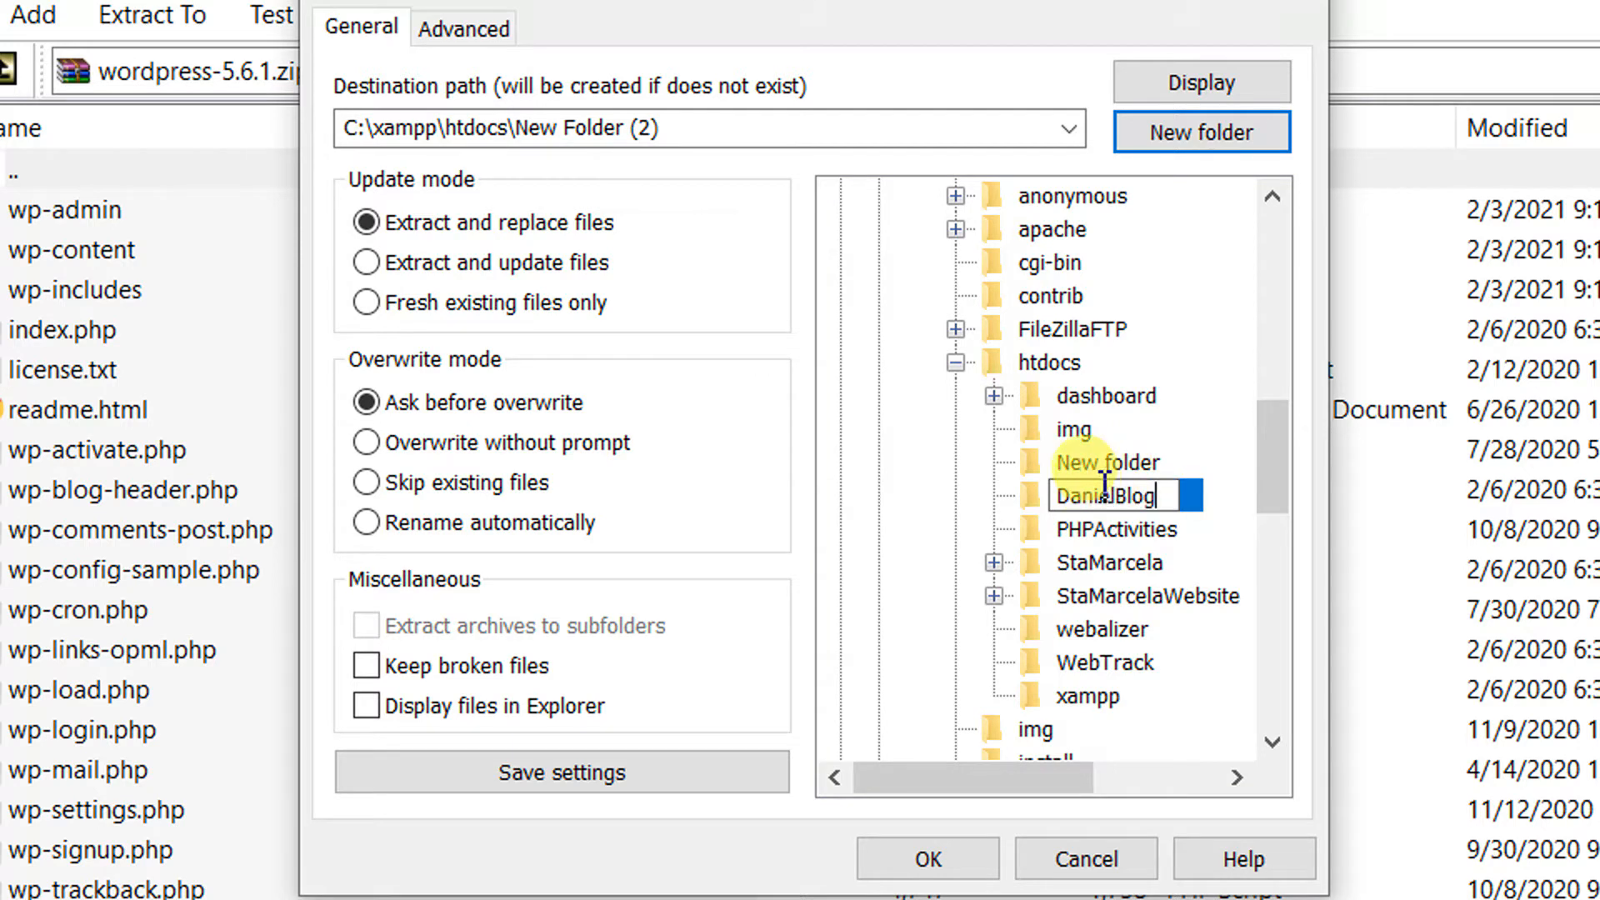
key(Return)
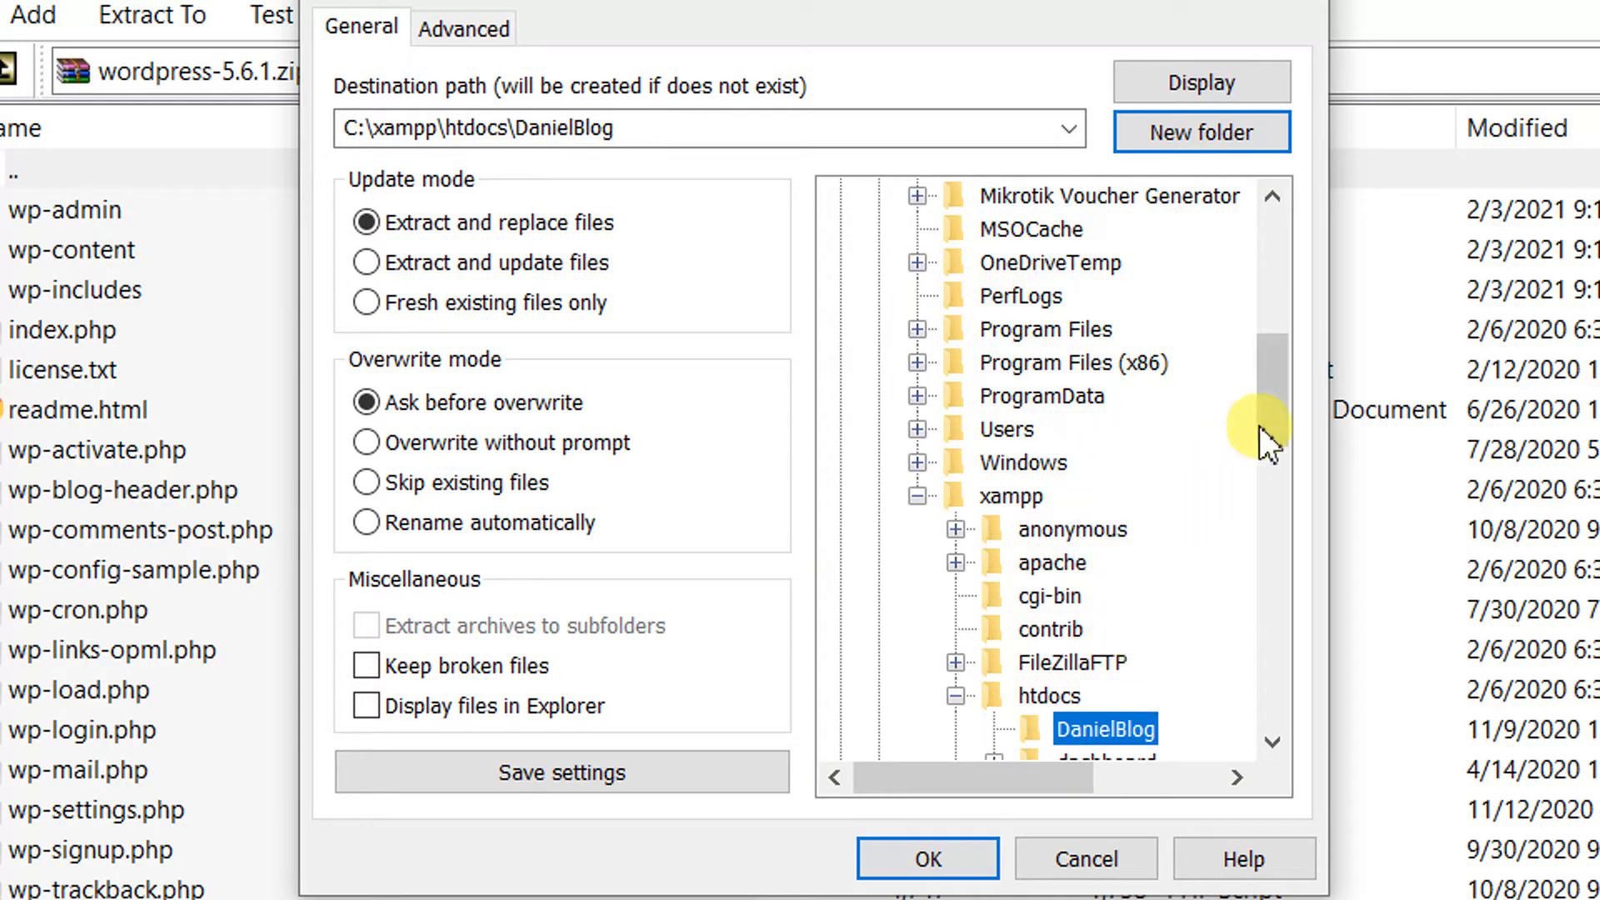
scroll(1260, 416, down, 2)
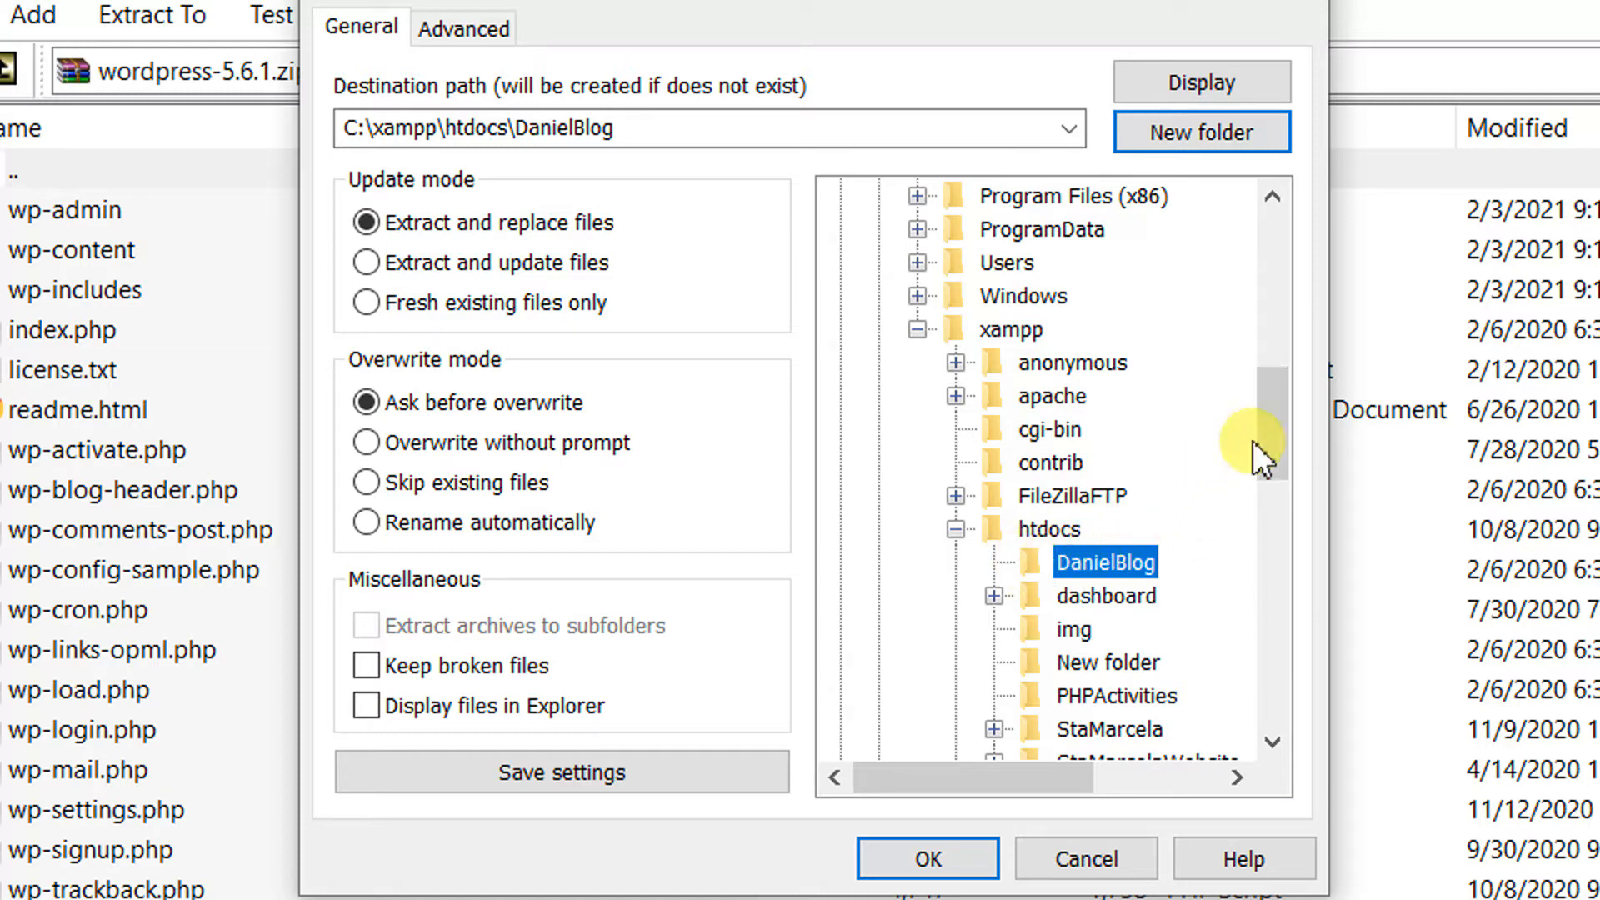
drag(1272, 426, 1268, 473)
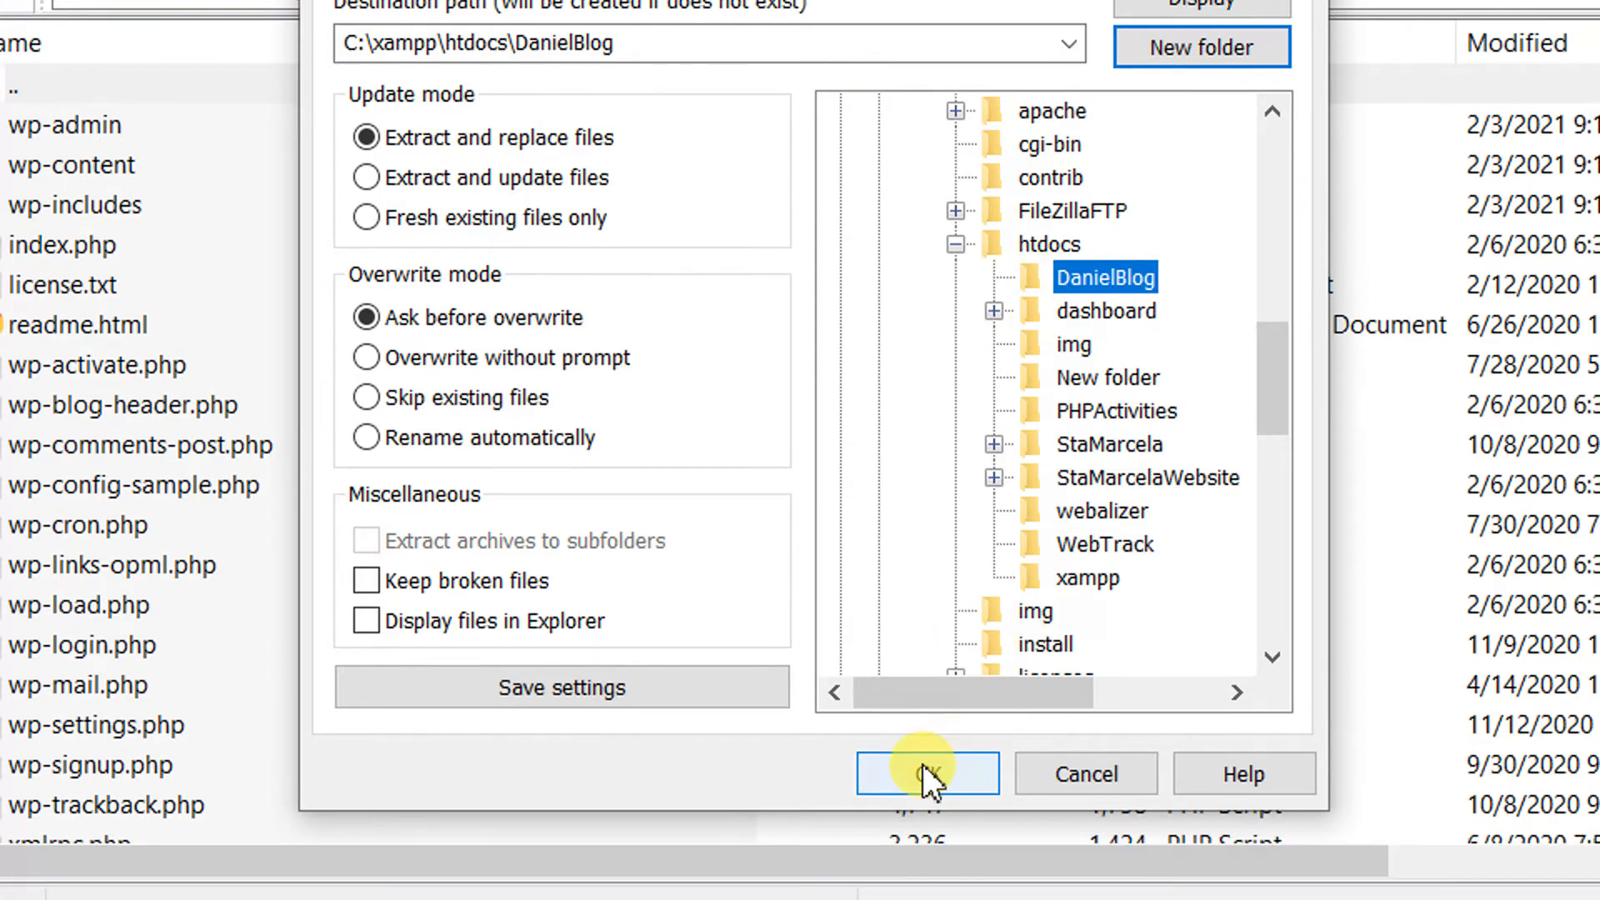
click(924, 857)
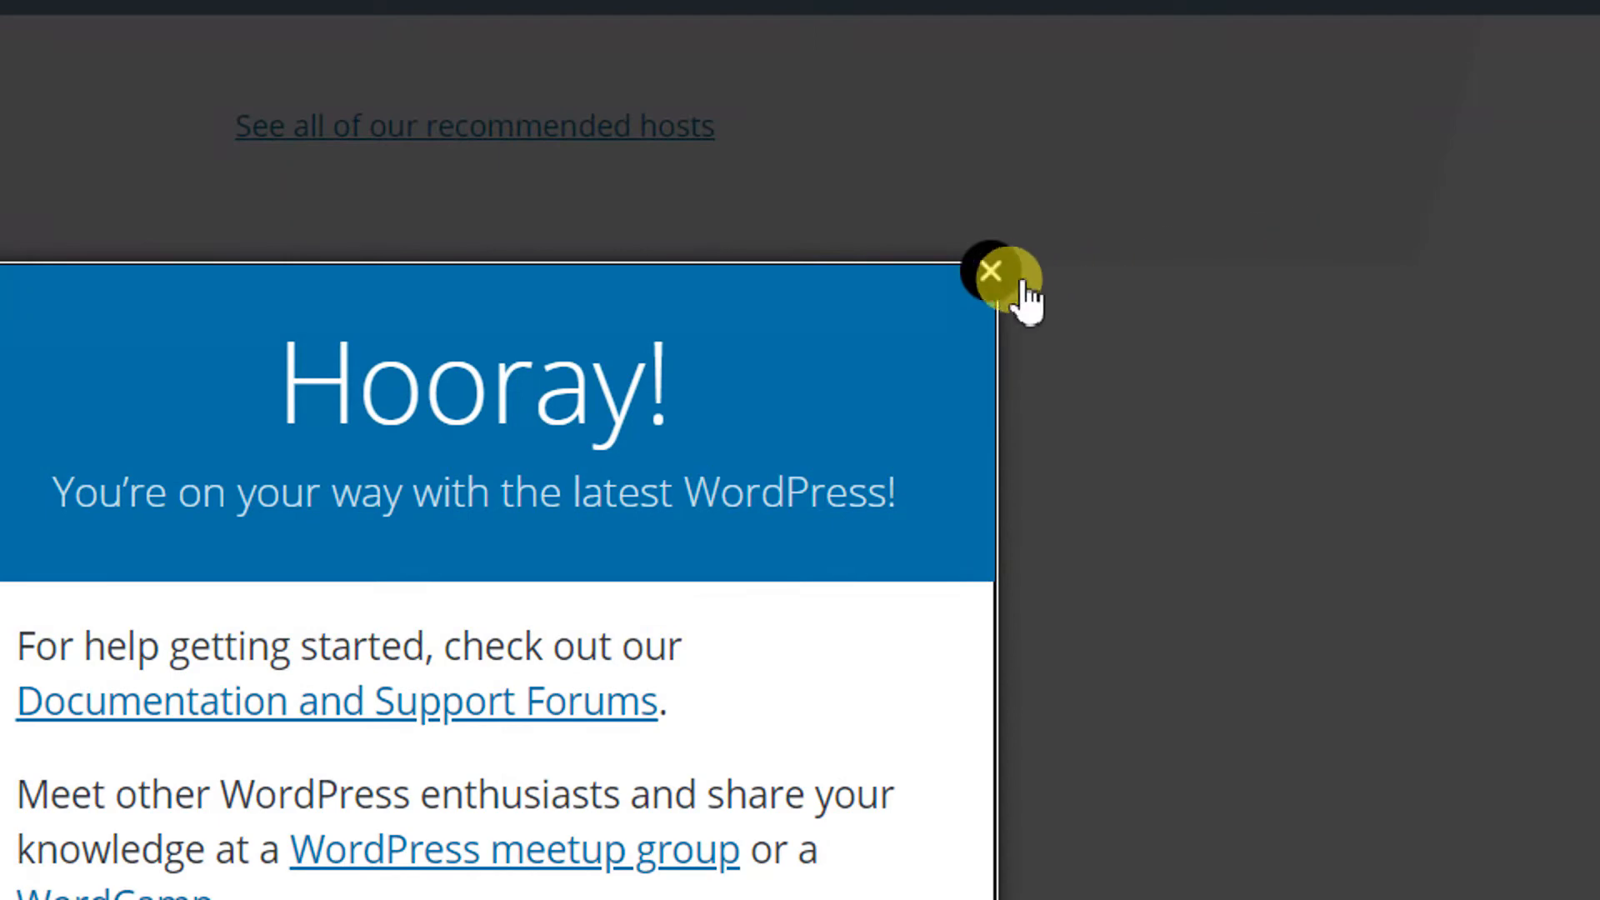
Close the 'Hooray!' thank-you popup on the WordPress 5.6.2 download page
click(994, 269)
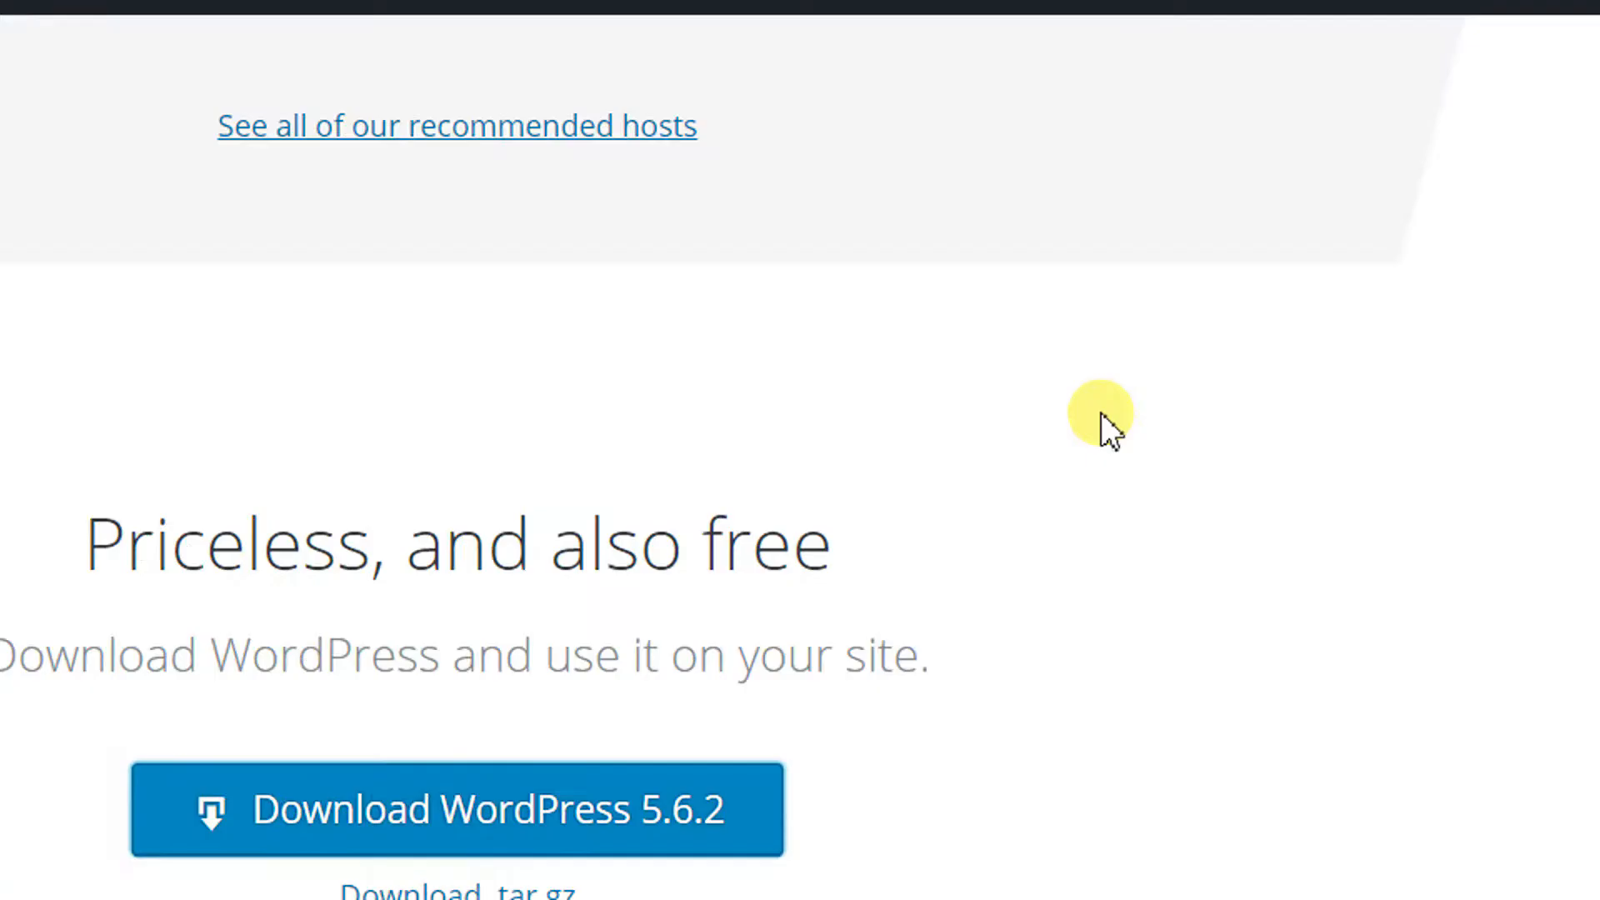
click(1361, 812)
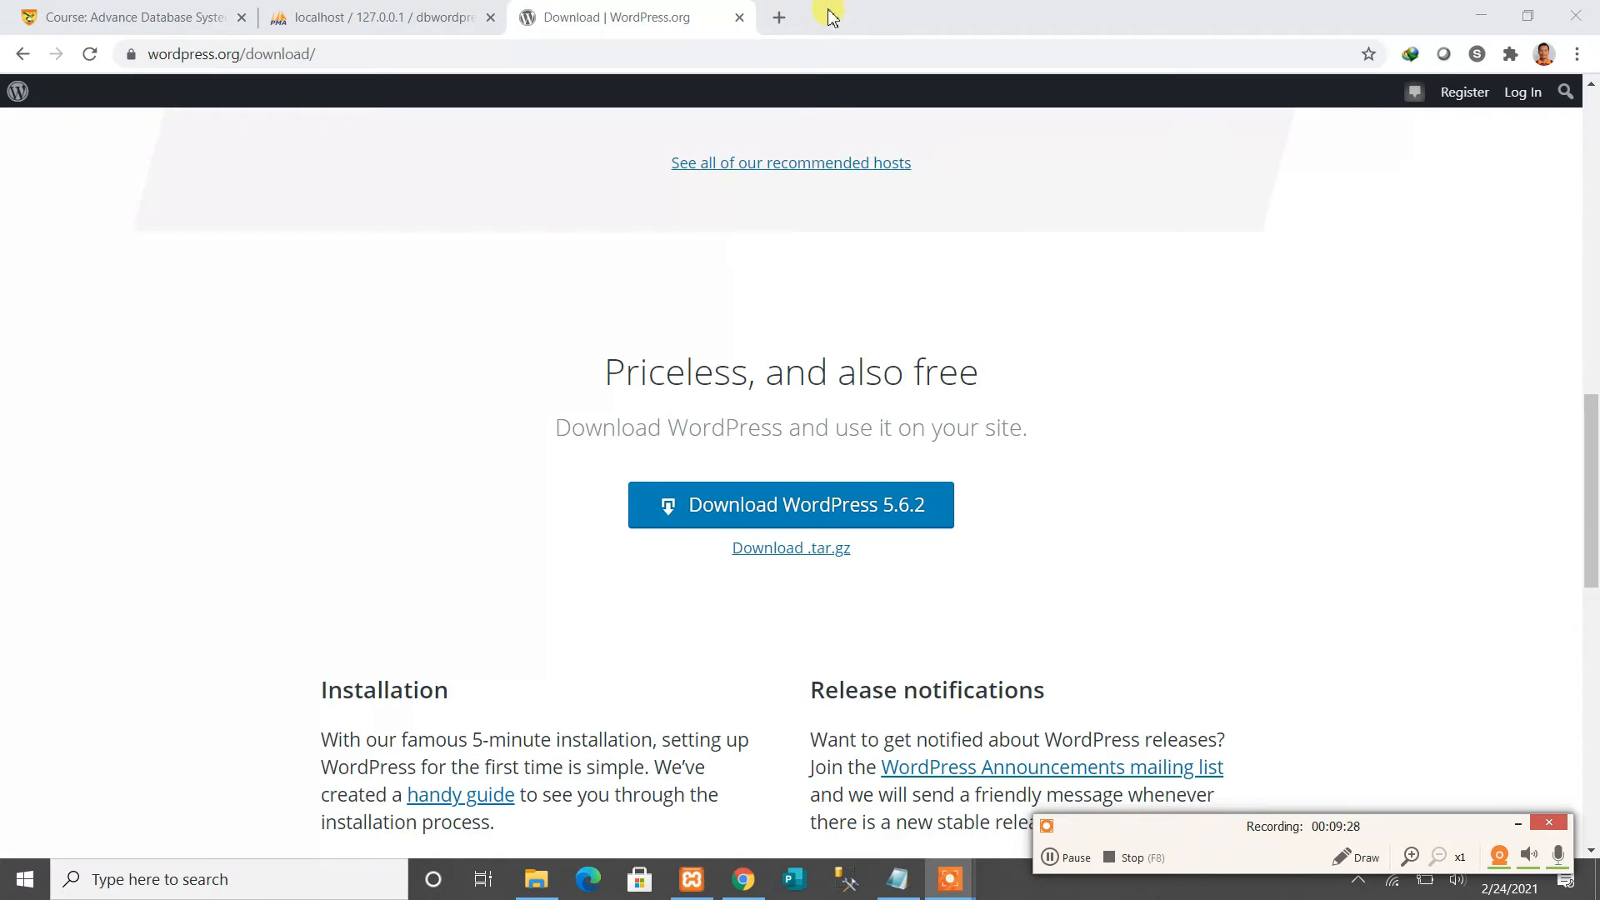
Enter localhost/DanielBlog in a new Chrome tab to load the local site, then switch to File Explorer
click(775, 18)
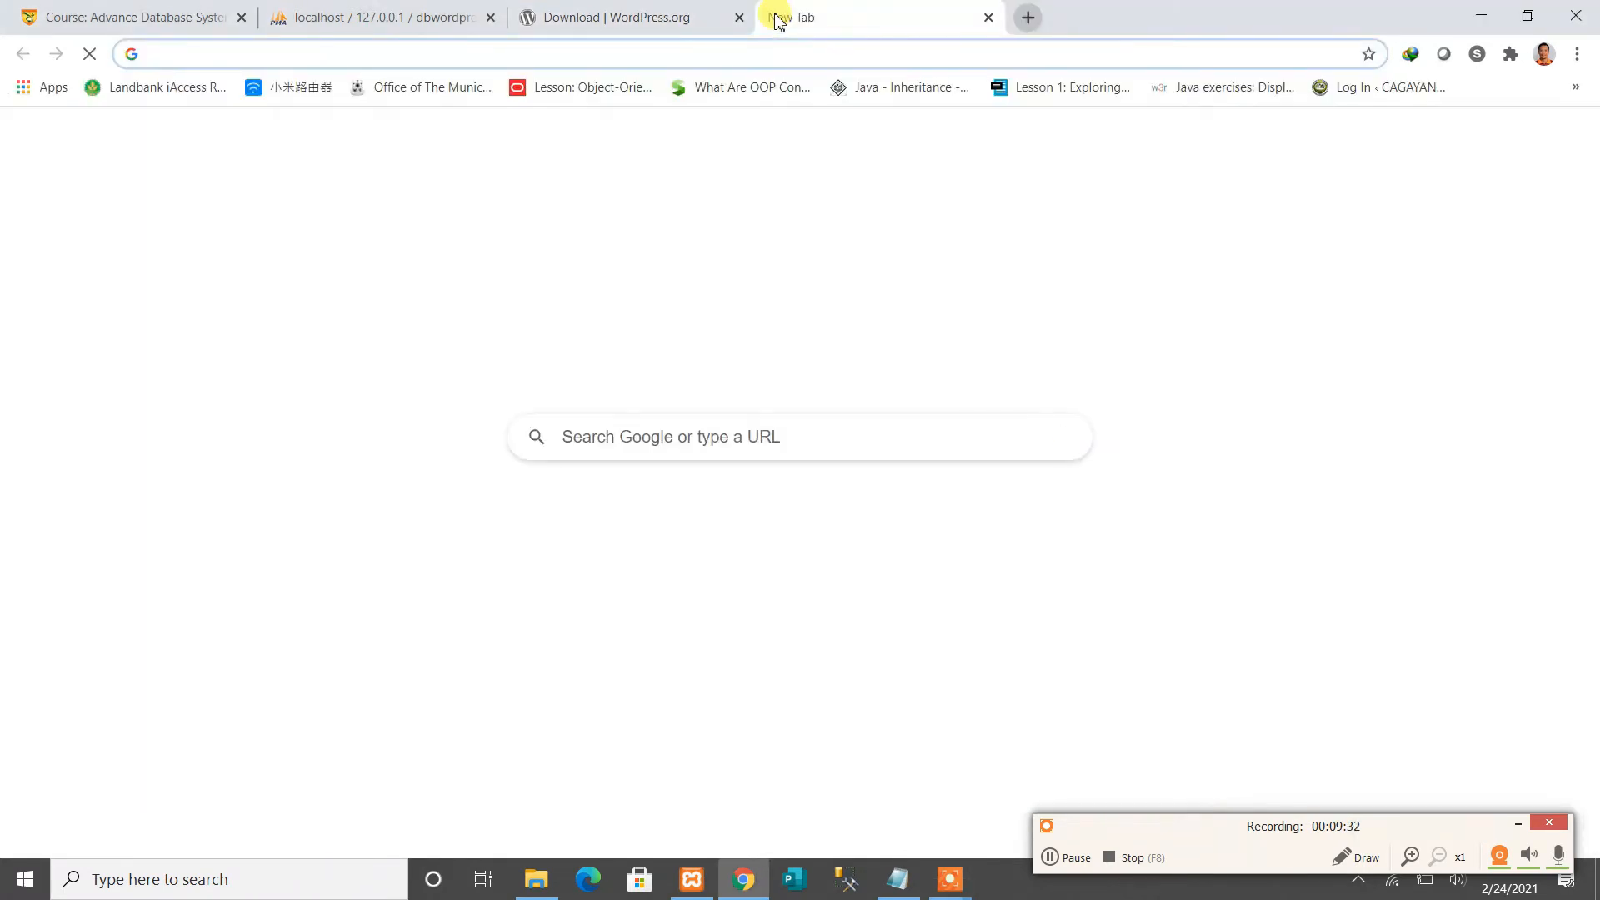
text(local)
key(Right)
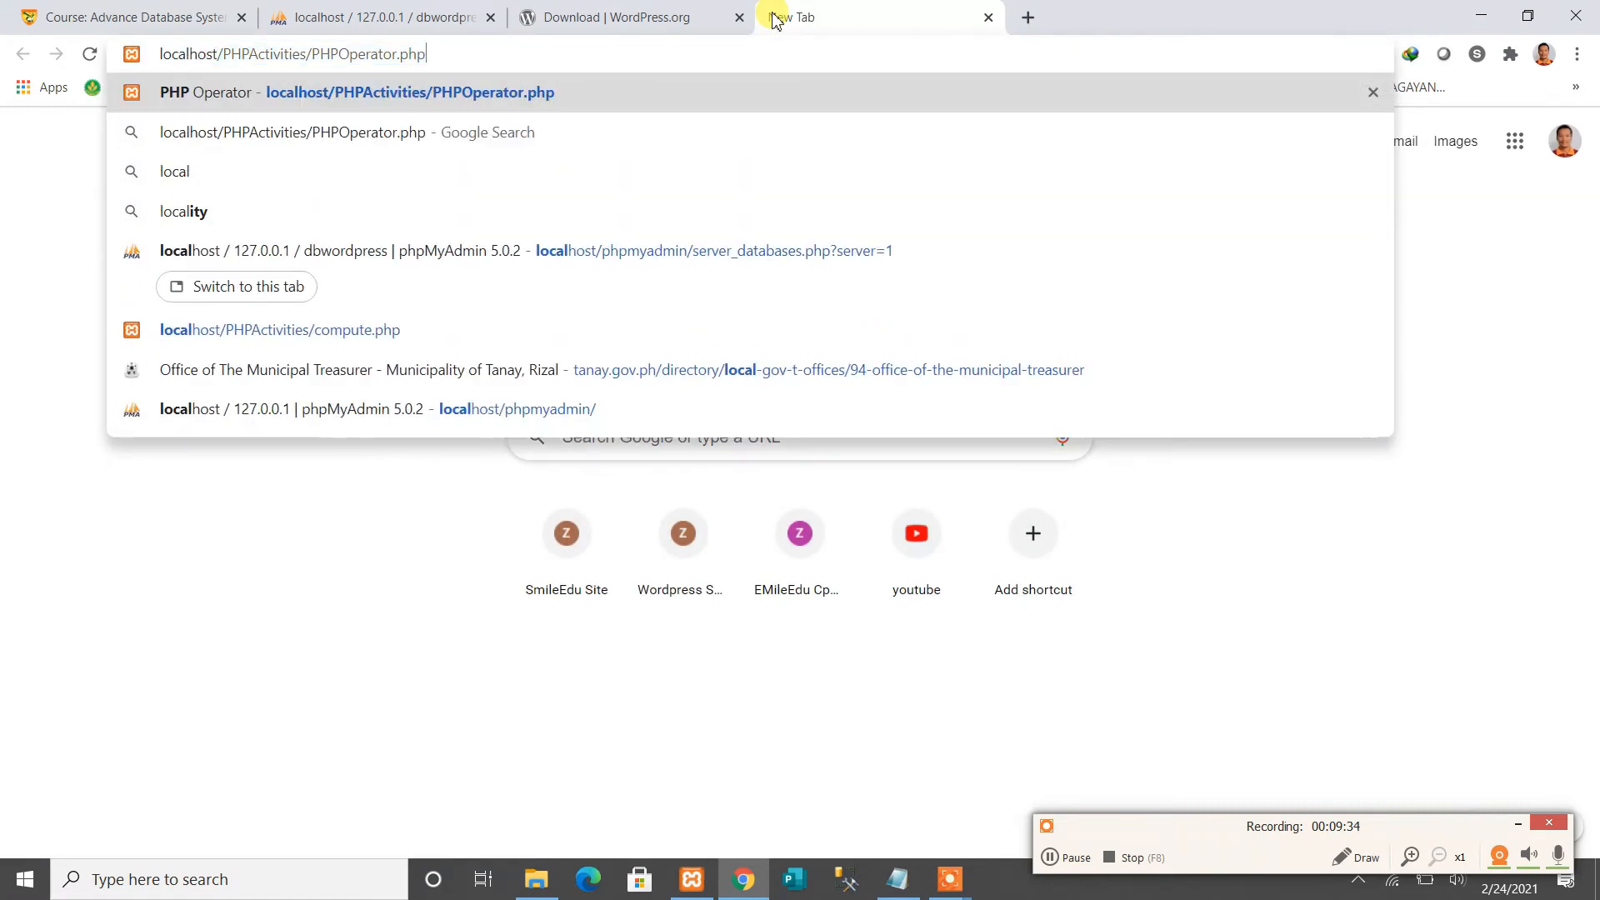
key(BackSpace)
key(BackSpace)
key(BackSpace)
key(BackSpace)
key(BackSpace)
key(BackSpace)
key(BackSpace)
key(BackSpace)
key(BackSpace)
key(BackSpace)
key(BackSpace)
key(BackSpace)
key(BackSpace)
key(BackSpace)
key(BackSpace)
key(BackSpace)
key(BackSpace)
key(BackSpace)
key(BackSpace)
key(BackSpace)
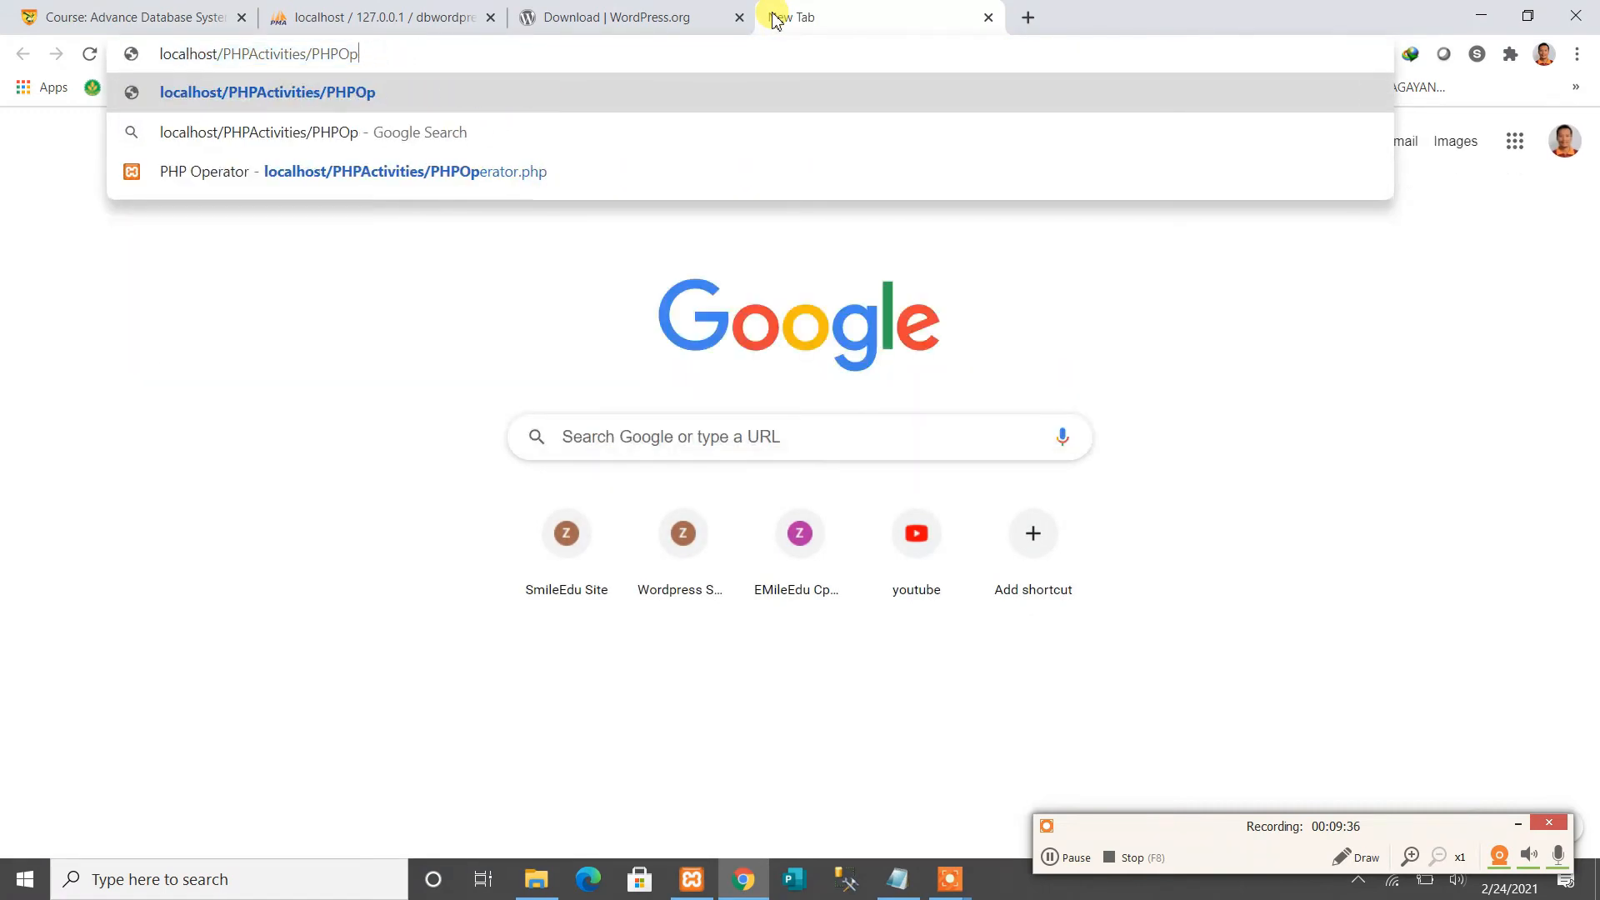
key(BackSpace)
key(BackSpace)
key(BackSpace)
key(BackSpace)
key(BackSpace)
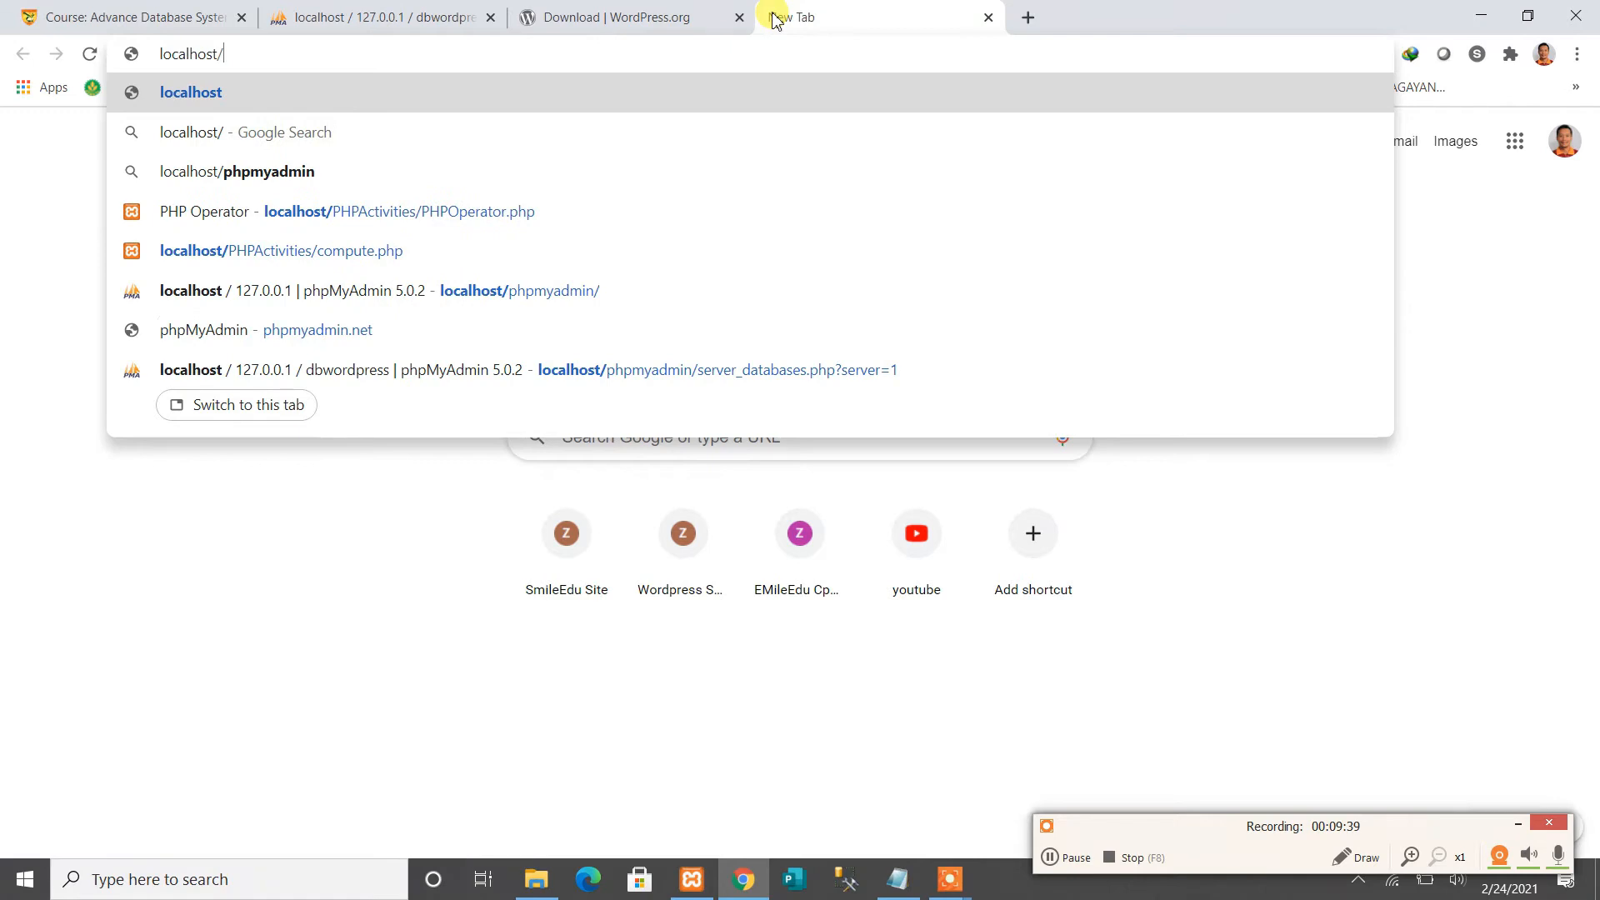
text(Da)
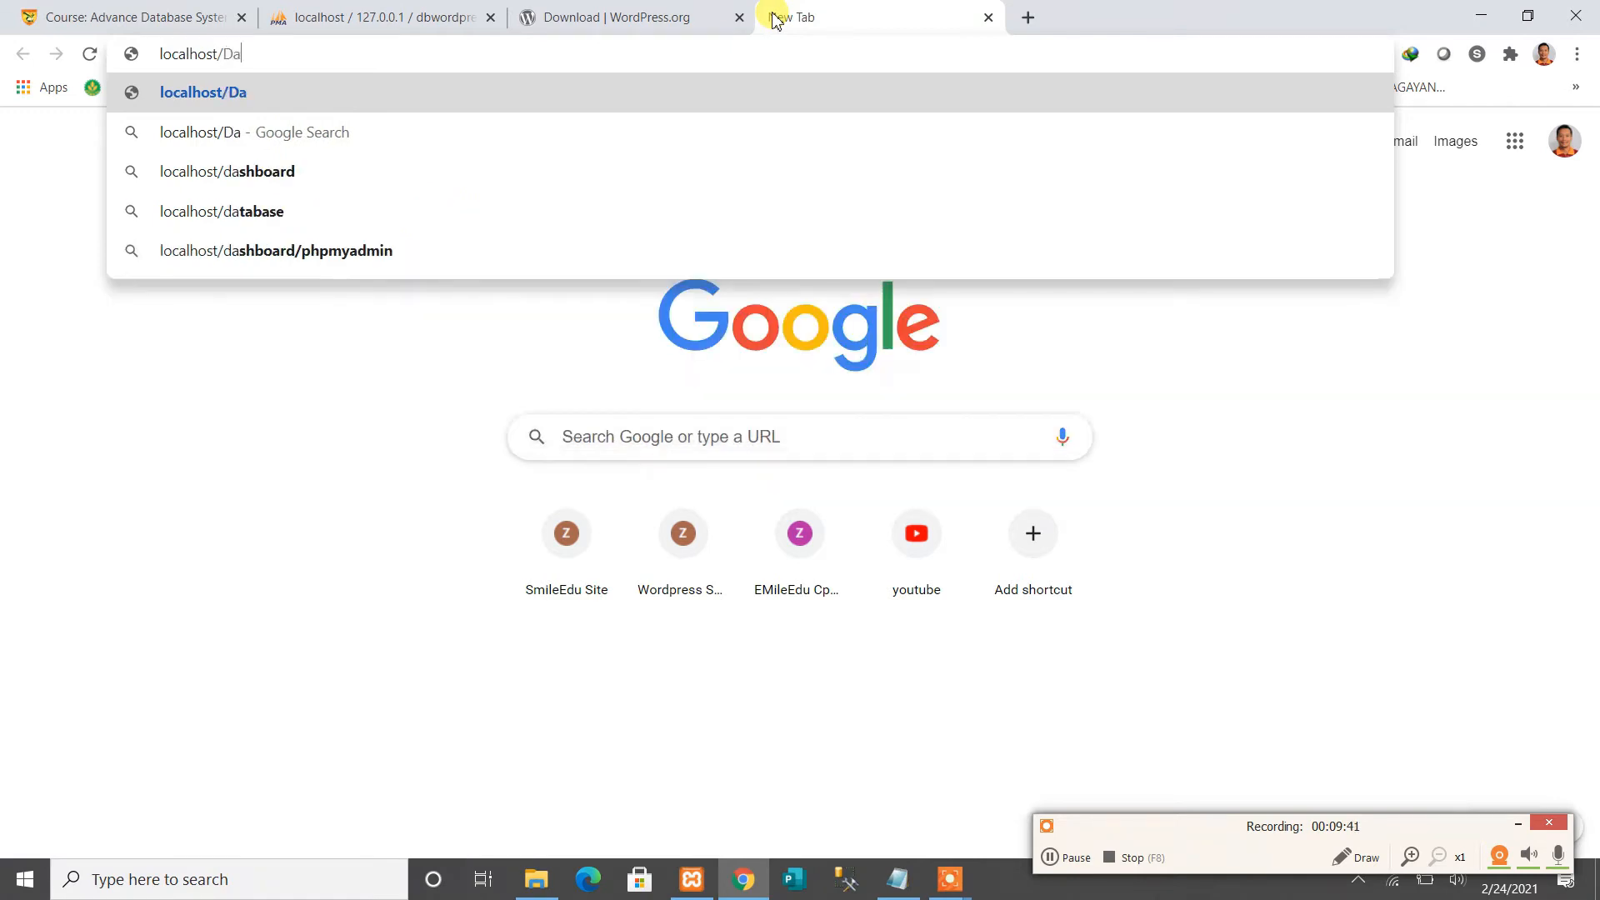
text(nielBlog)
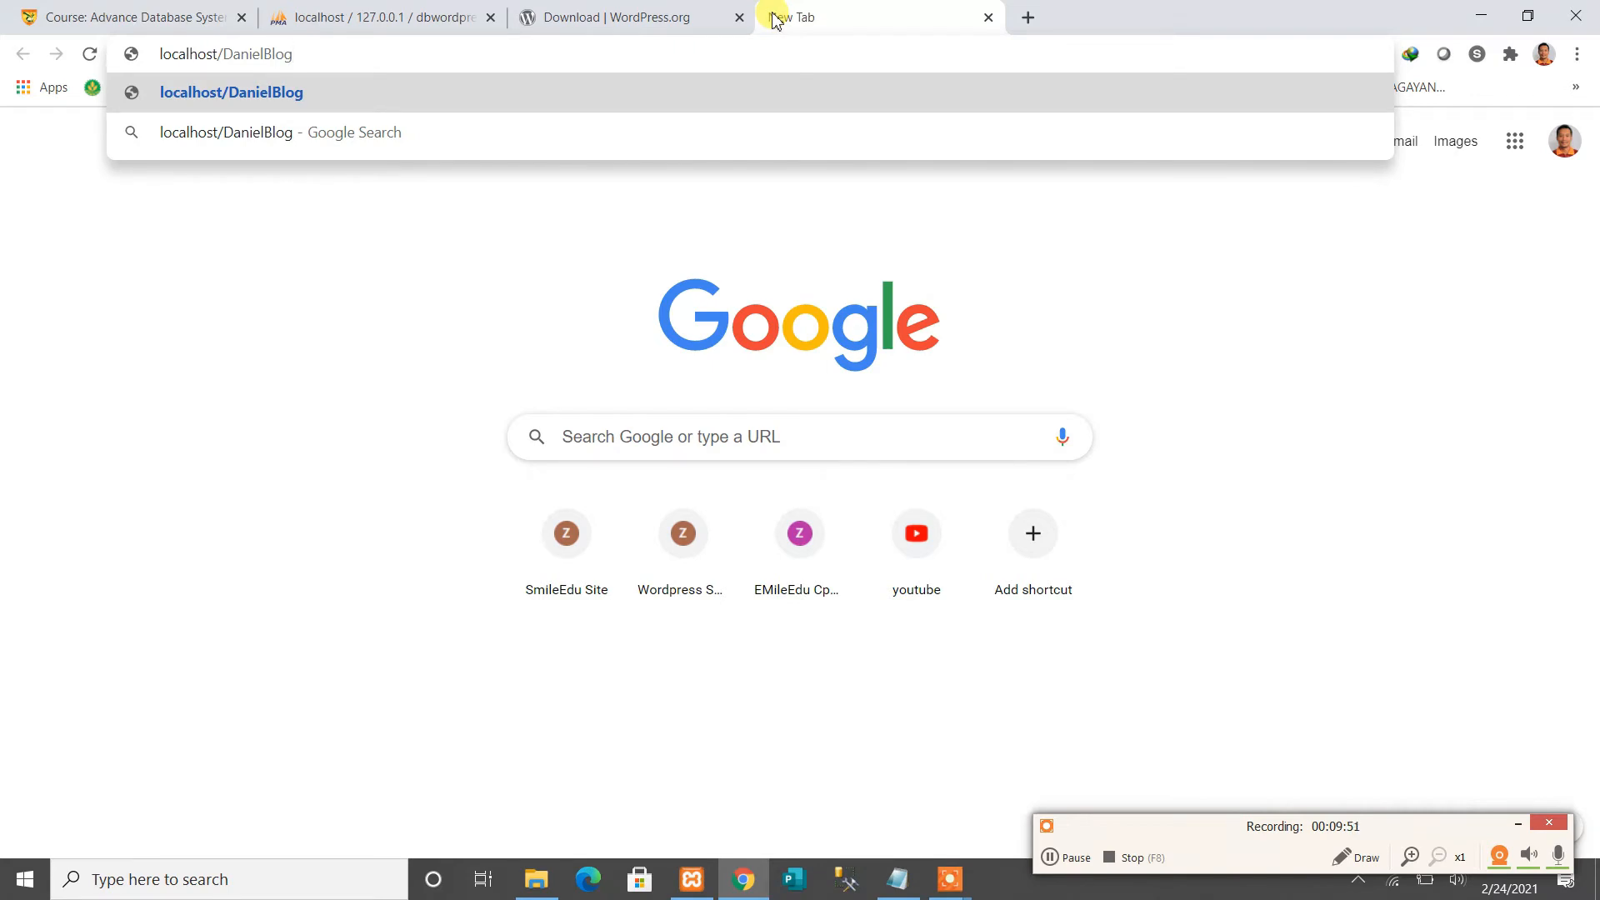
key(Return)
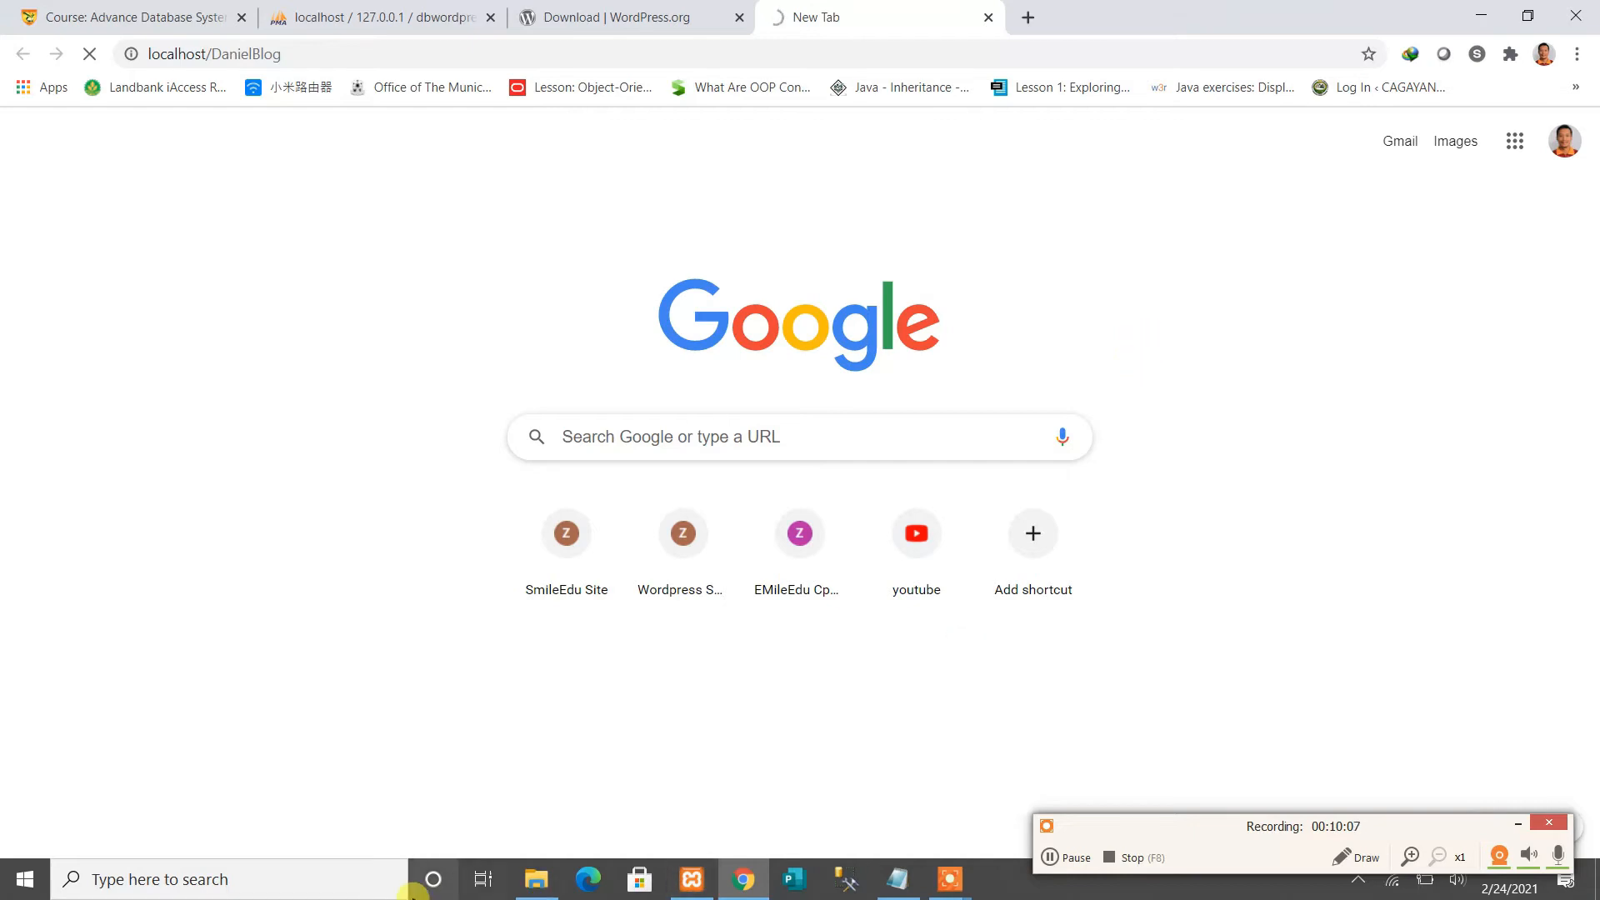
click(545, 881)
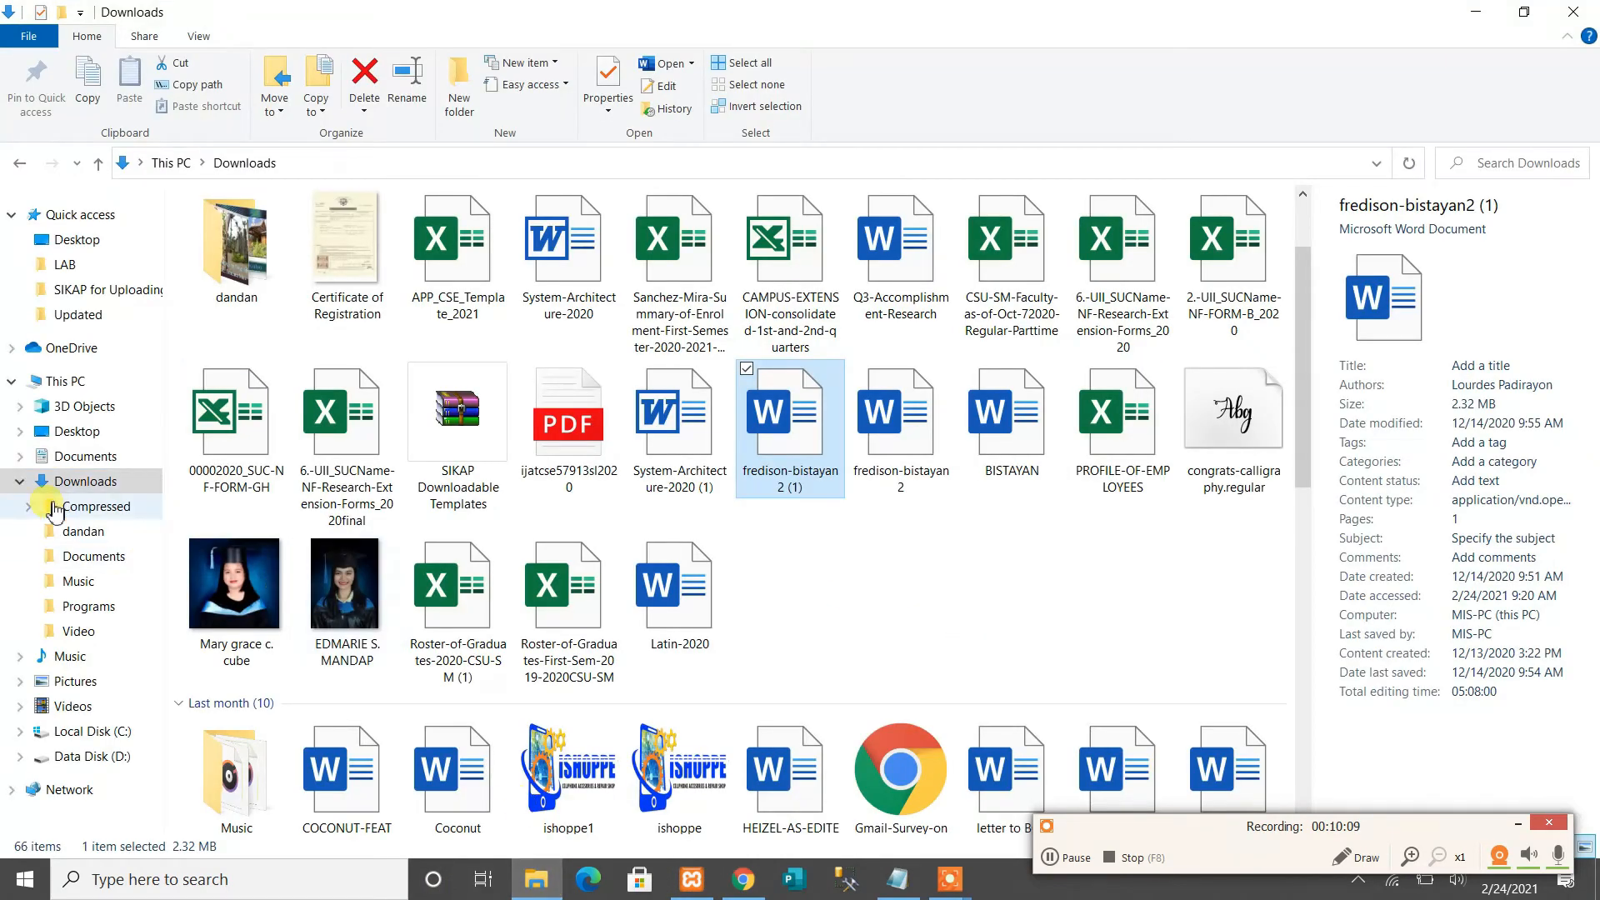
Browse to C:\xampp\htdocs\DanielBlog, select its 19 WordPress files, and go back to Chrome
click(67, 381)
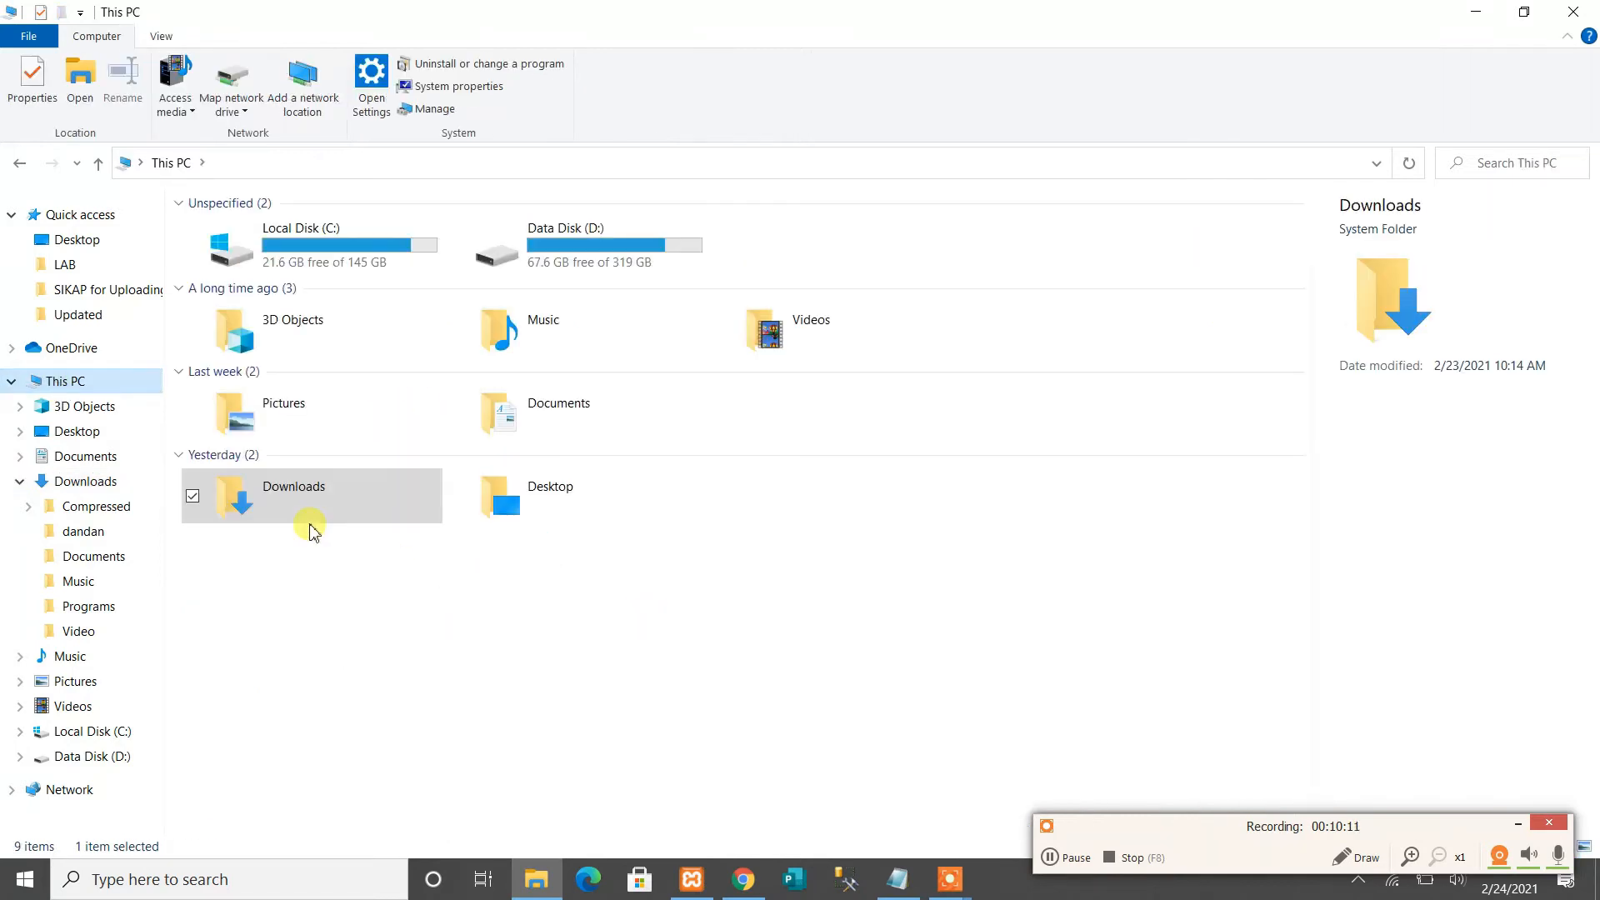
click(318, 241)
double_click(318, 242)
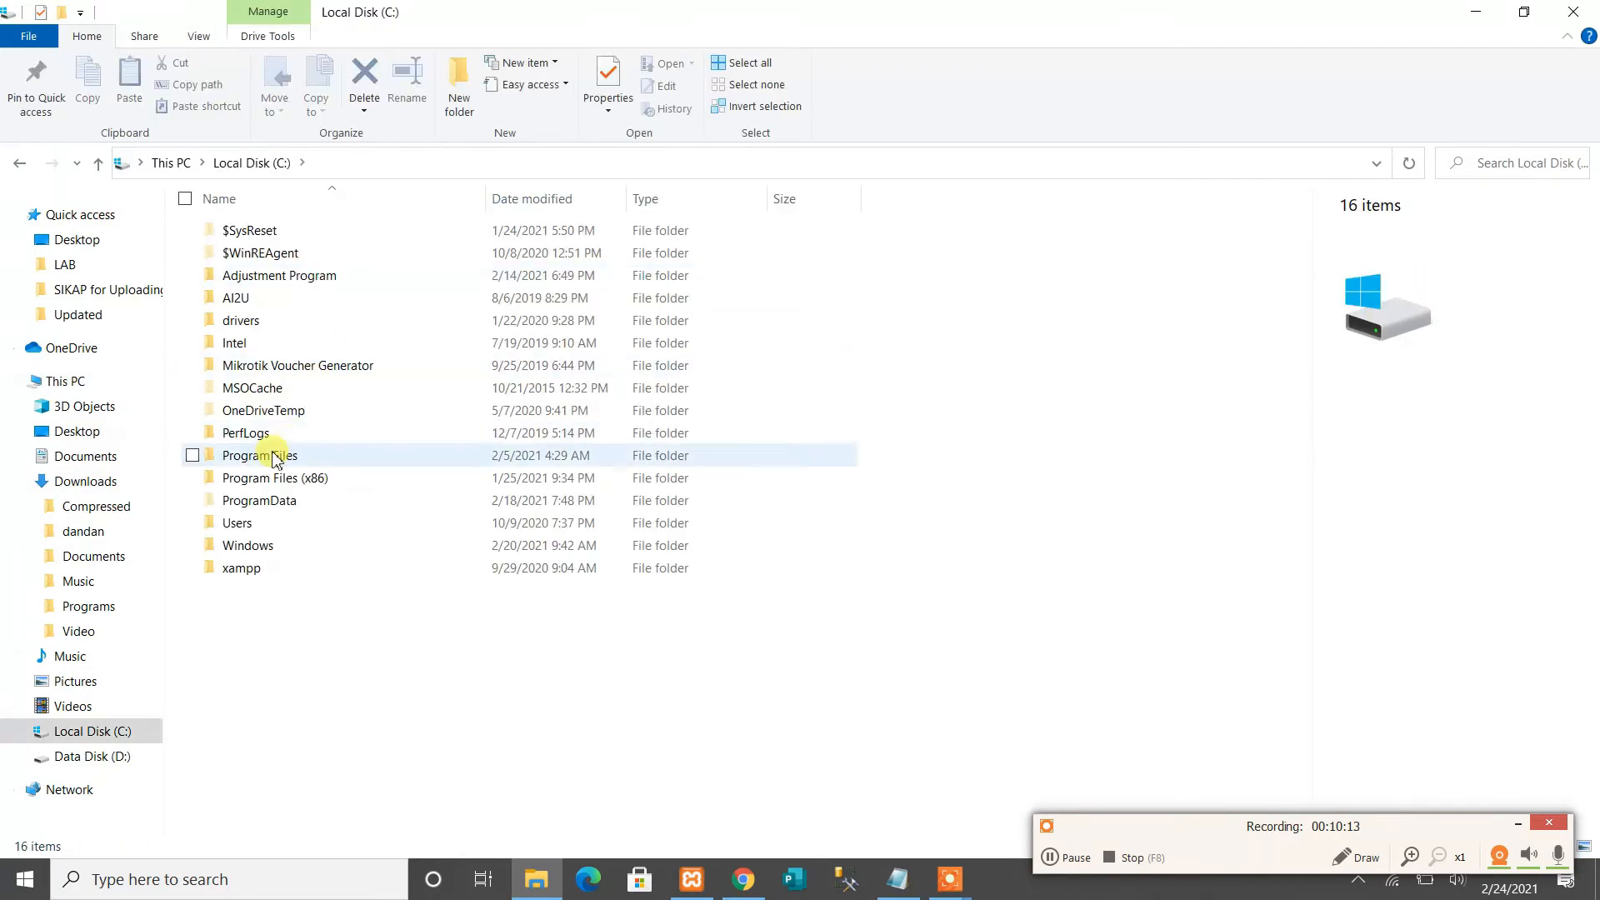
click(253, 575)
double_click(252, 575)
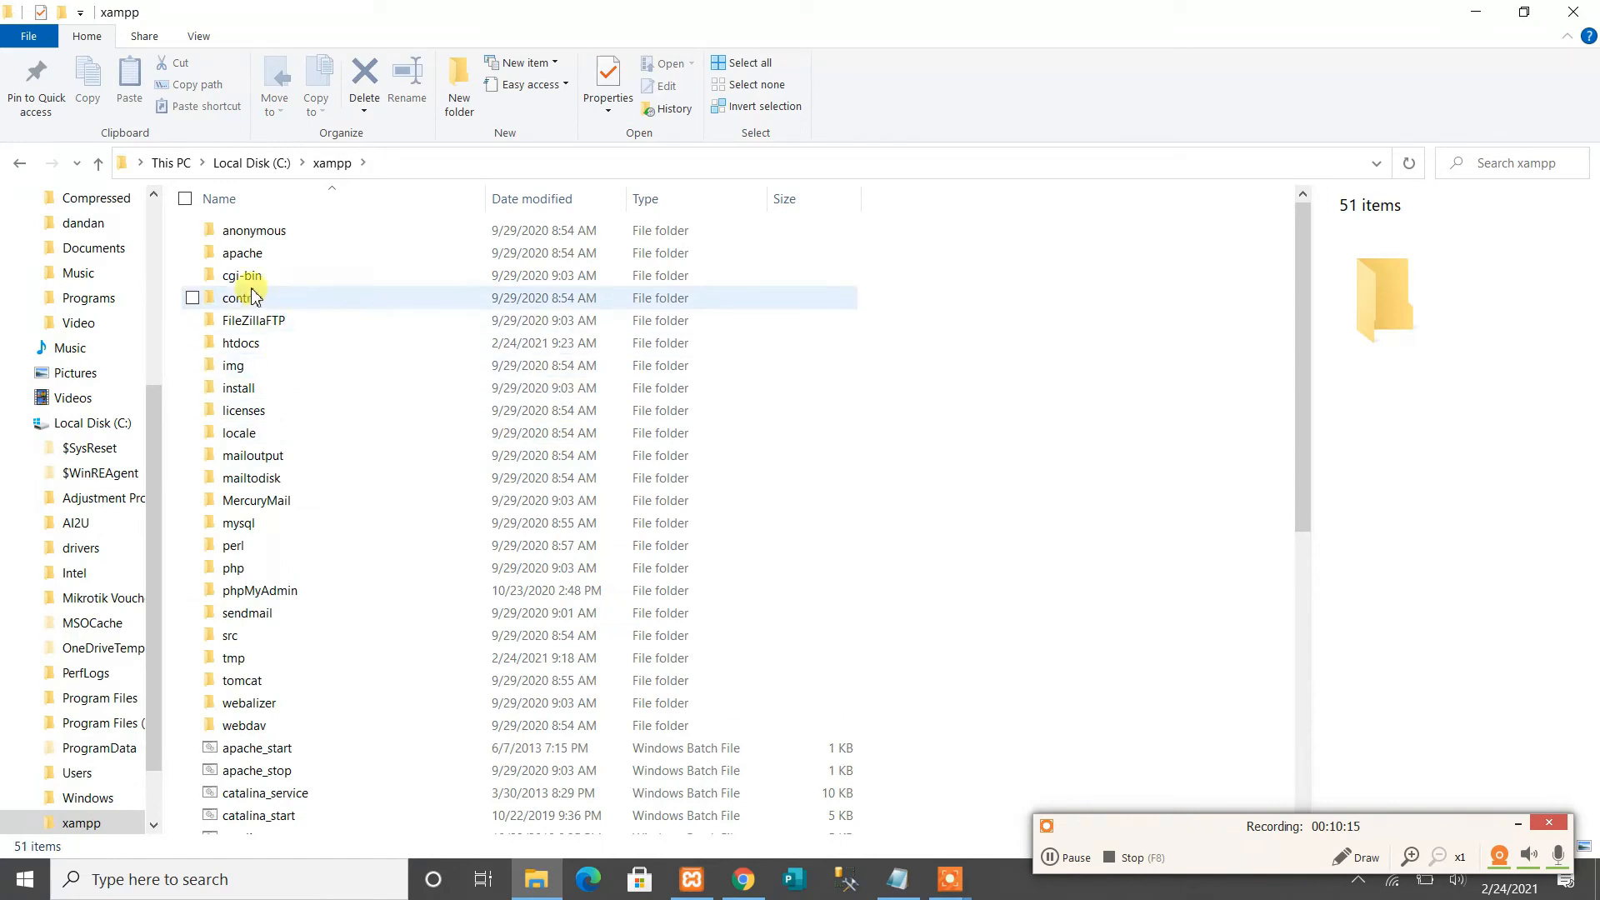
double_click(267, 343)
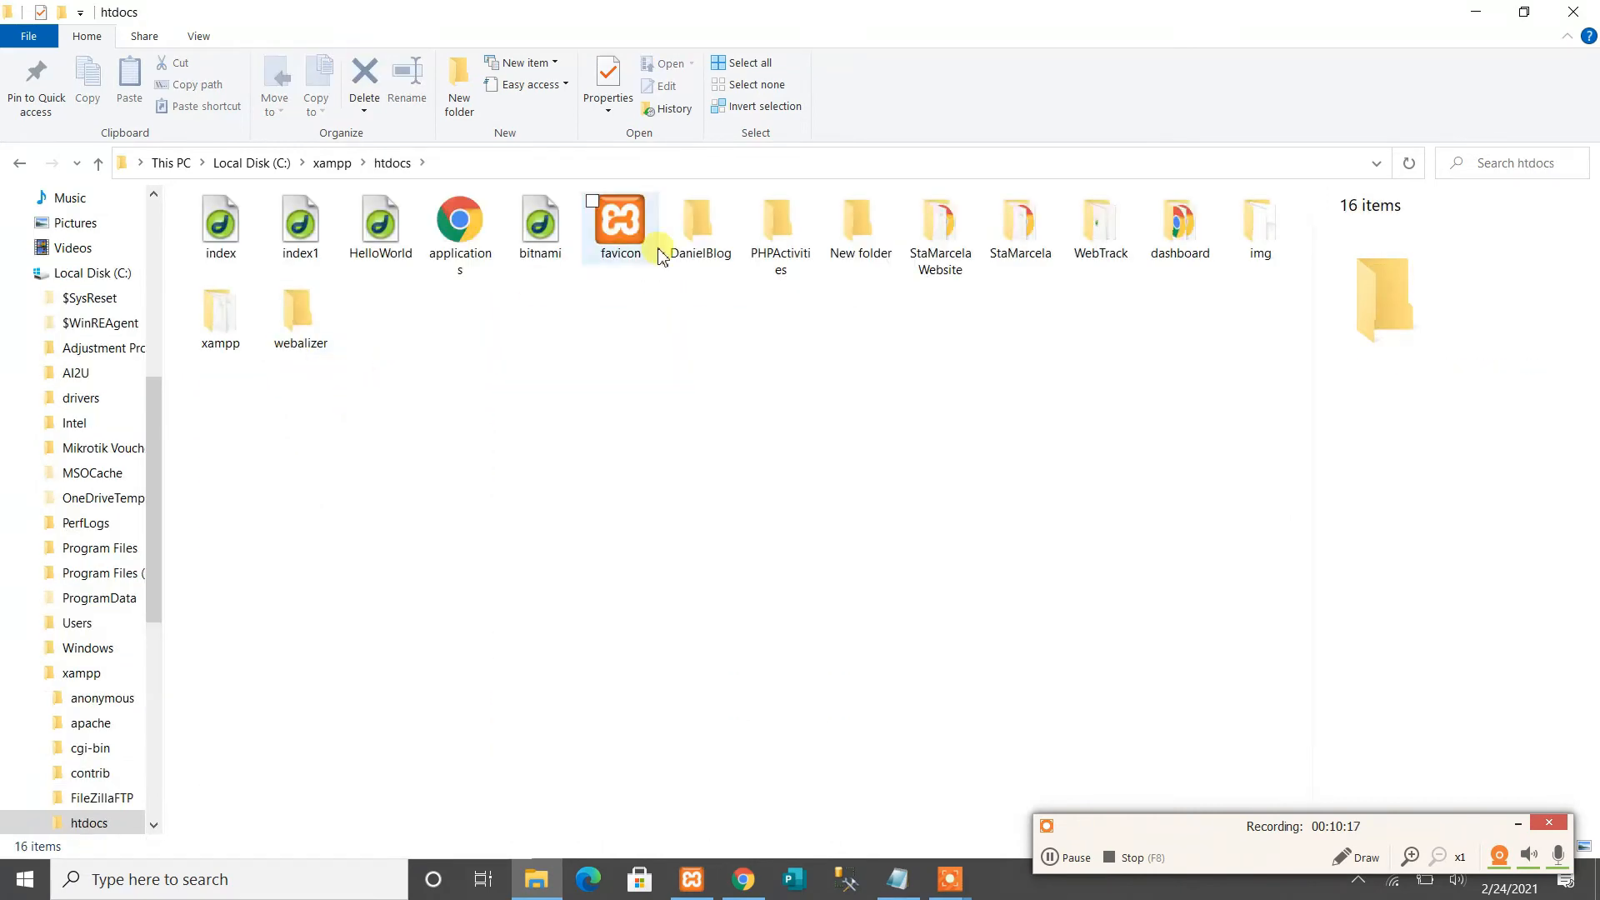
double_click(691, 237)
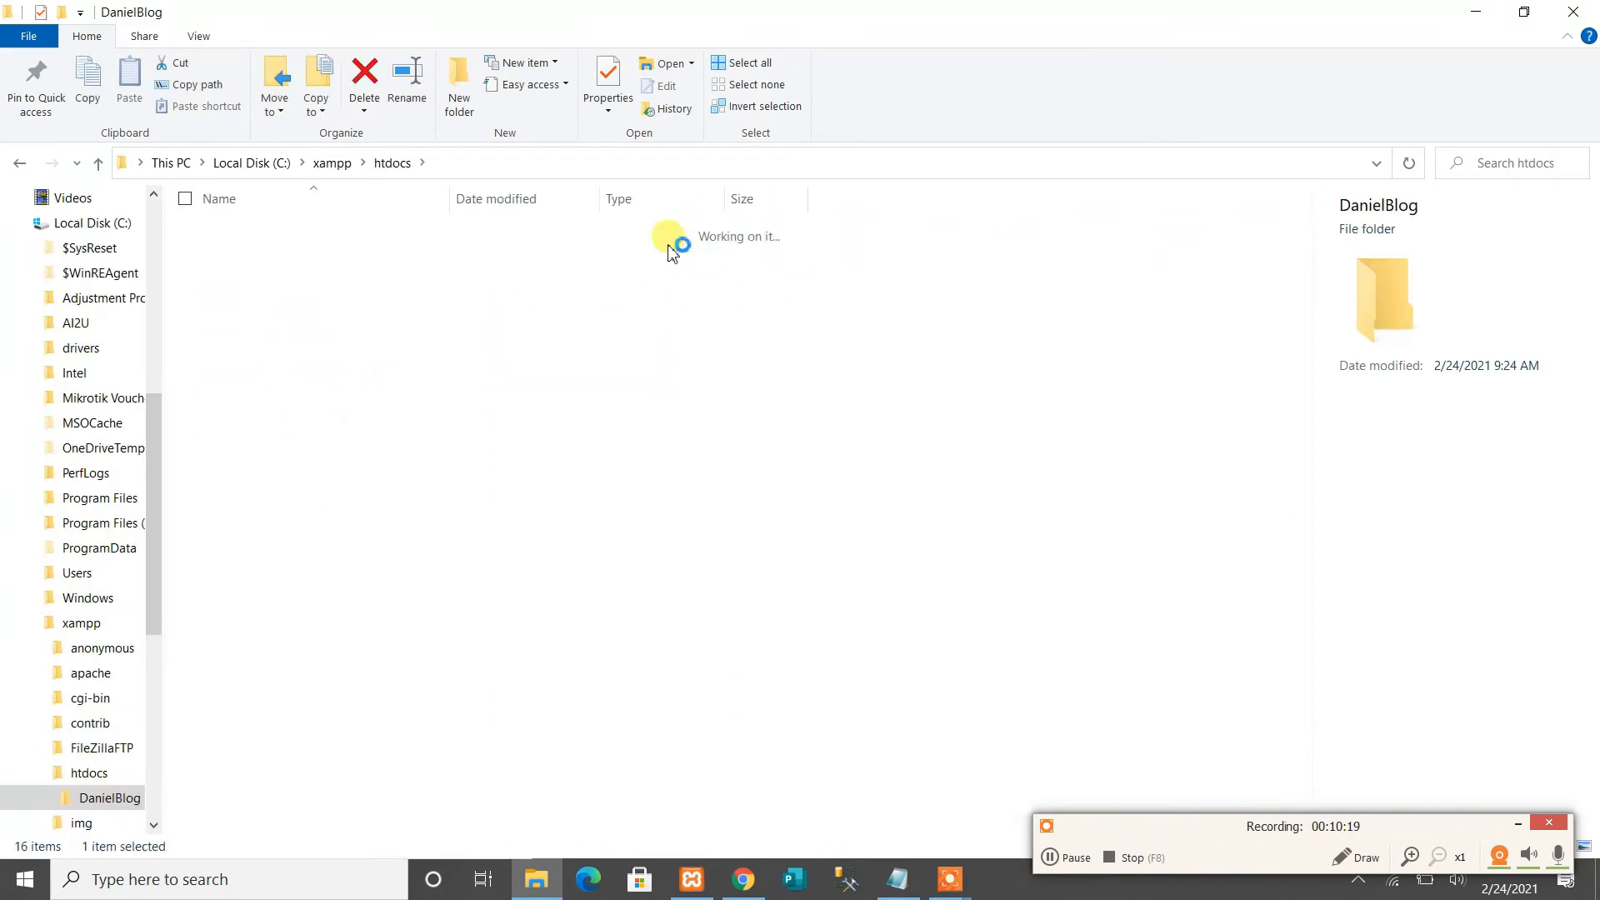
drag(280, 732, 262, 229)
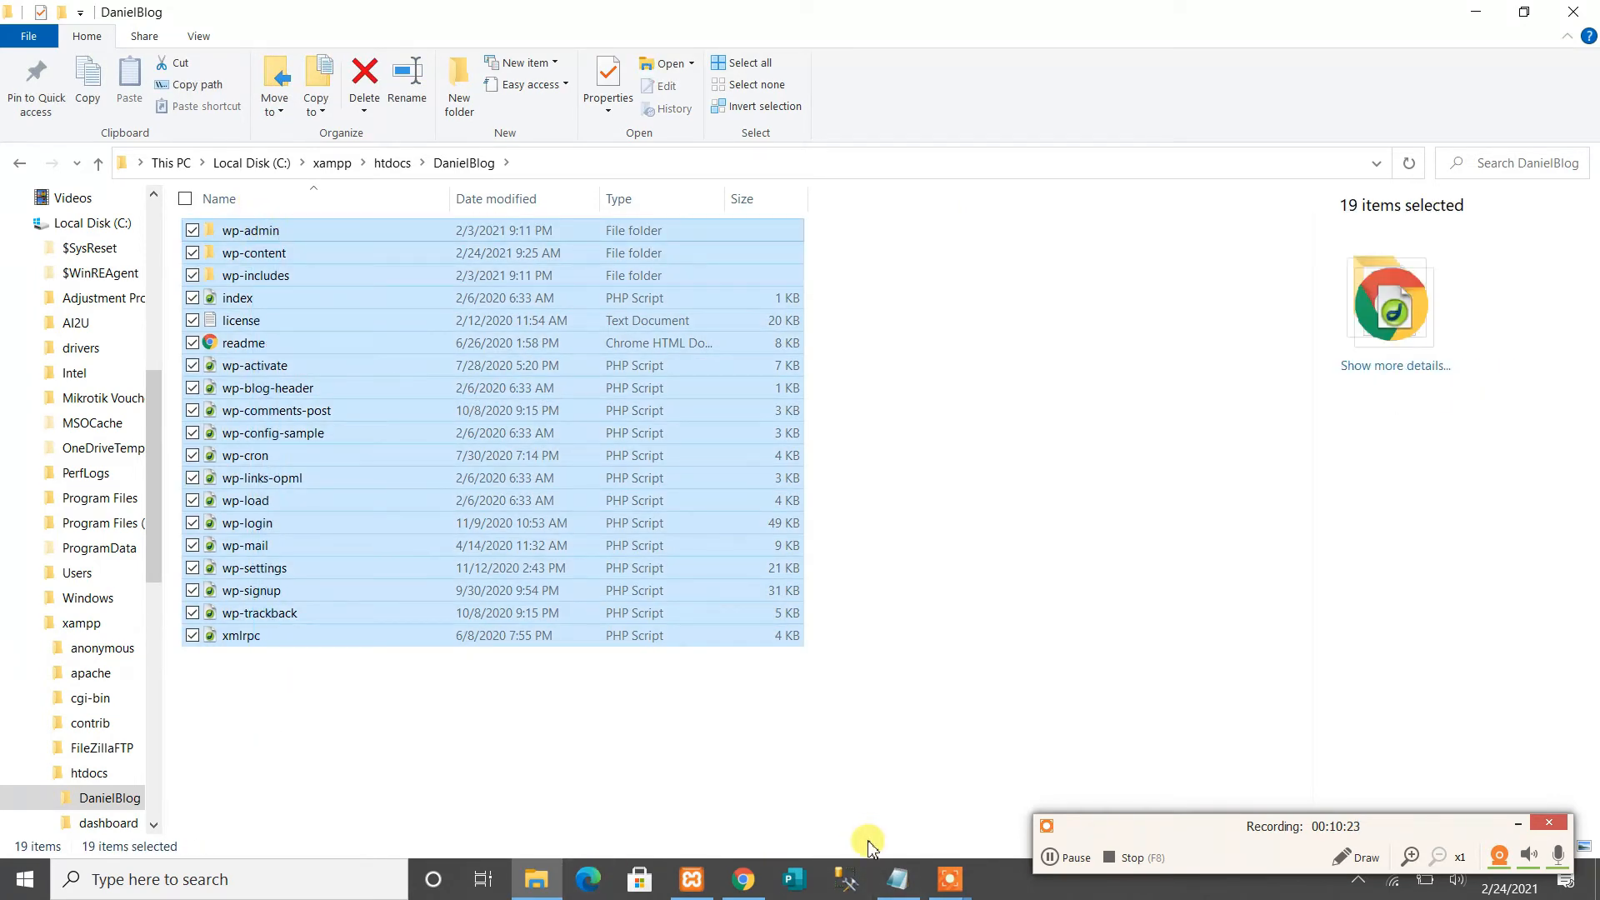
click(741, 882)
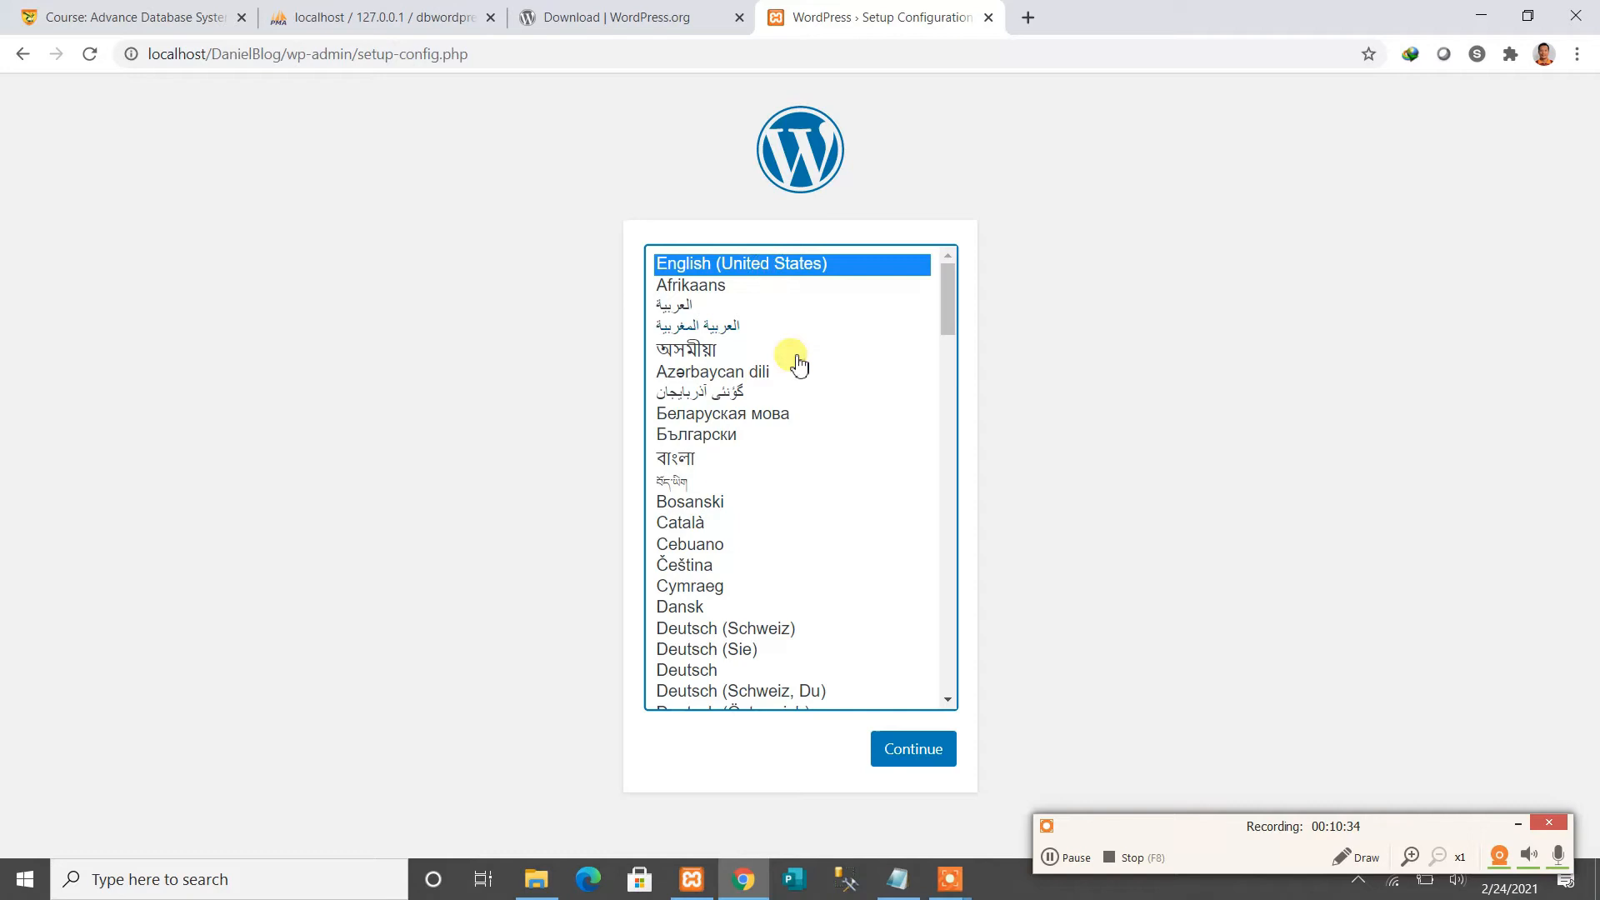
Continue in English (United States), review the database name, username, password and host requirements, and proceed
click(915, 752)
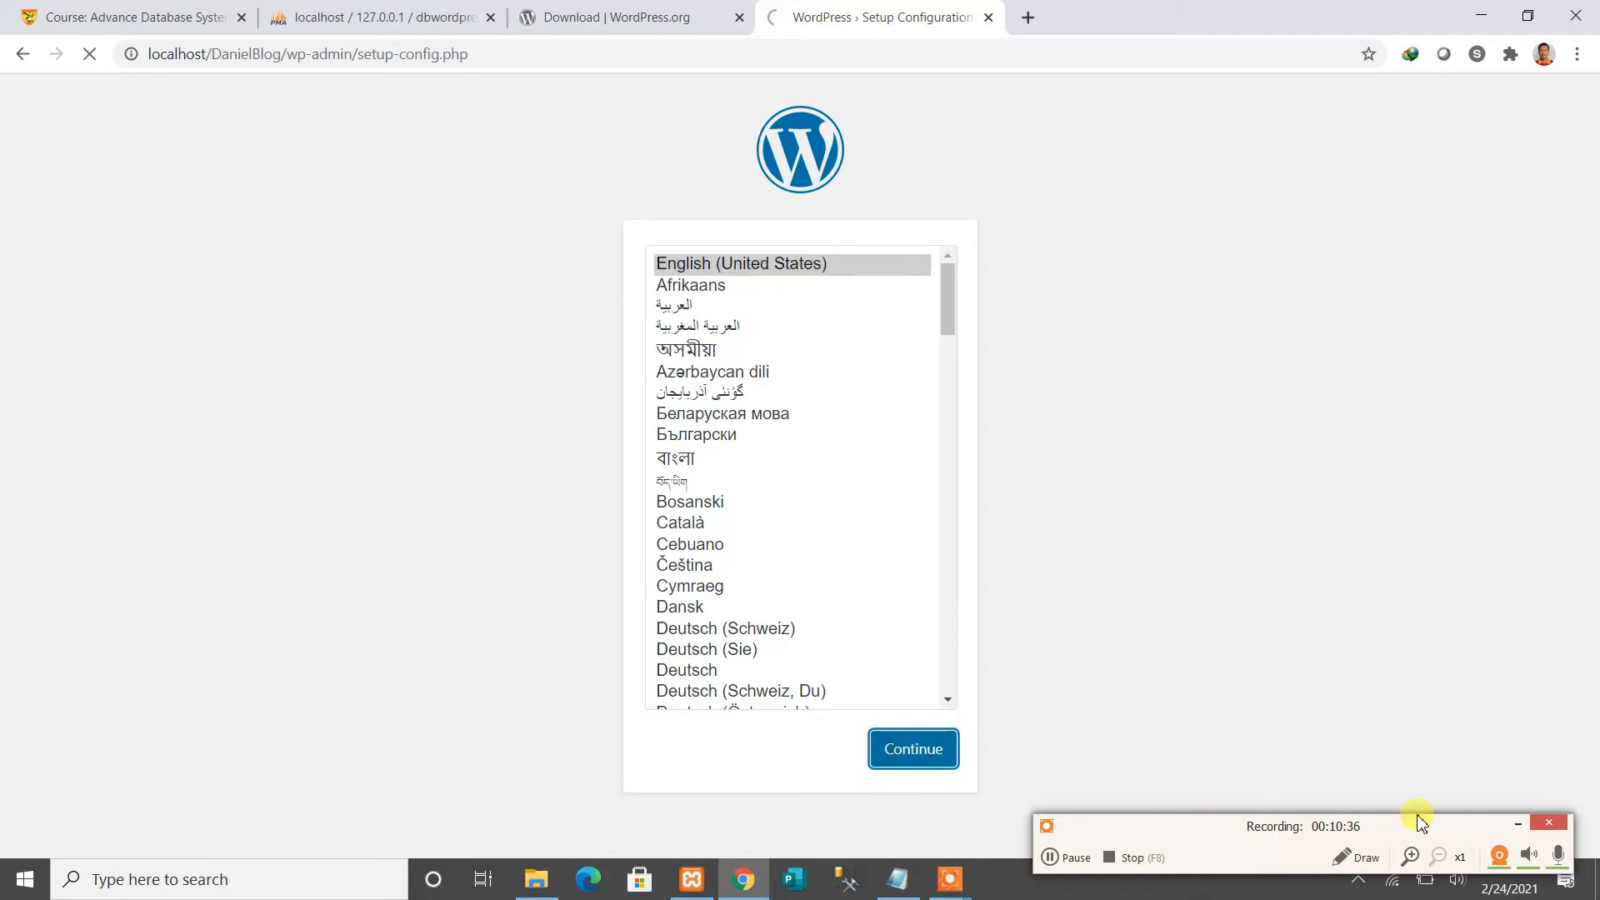
click(1518, 827)
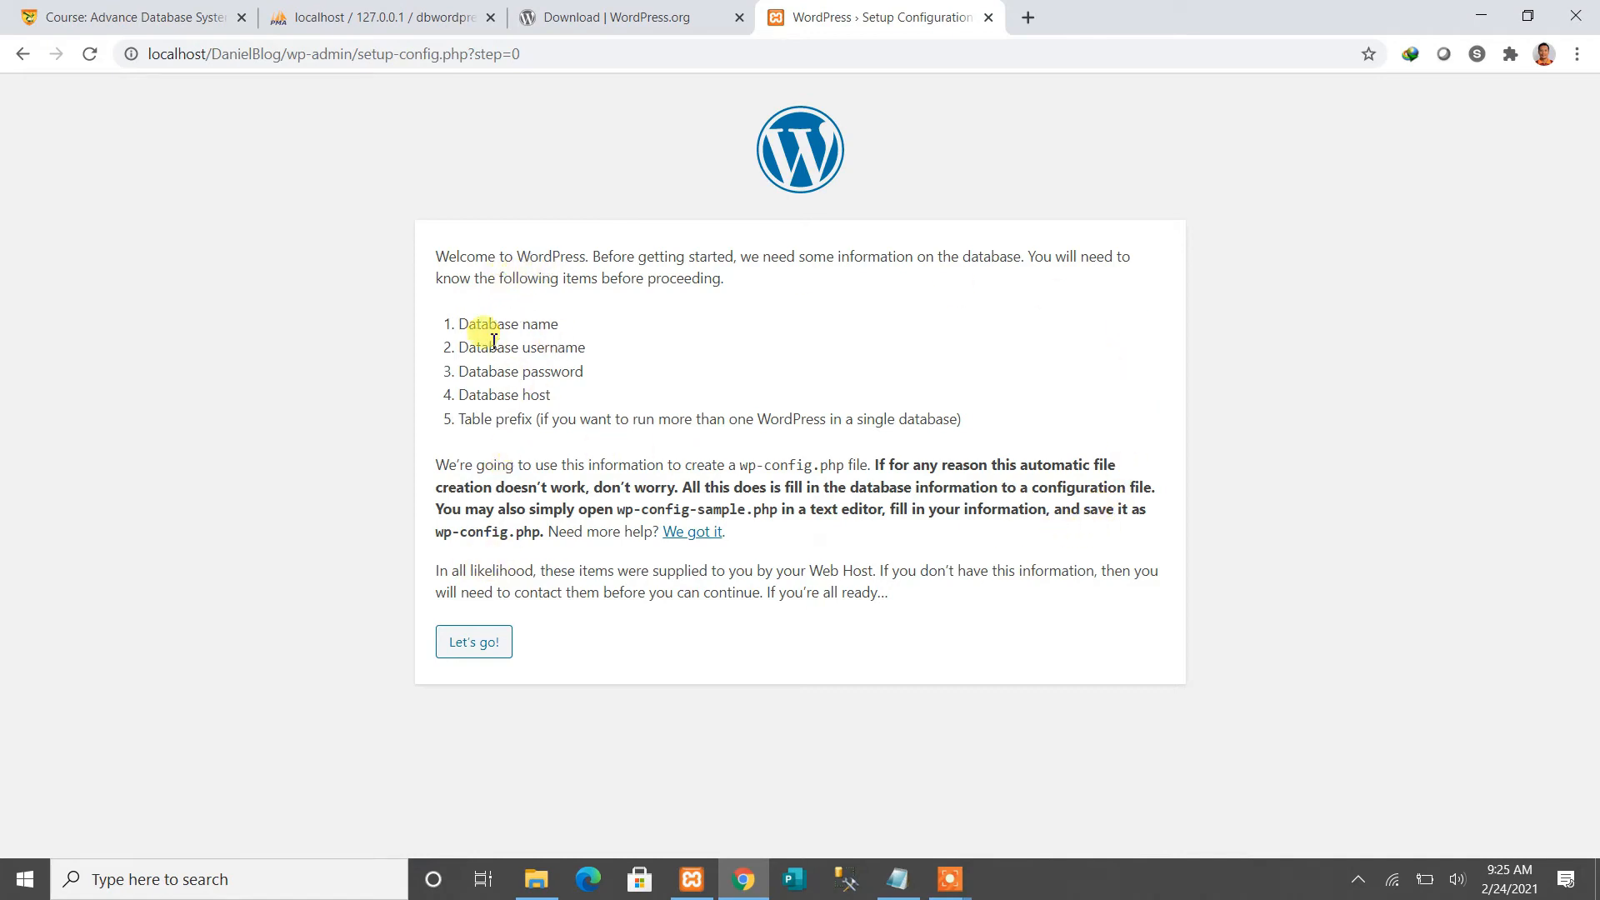
drag(459, 325, 558, 326)
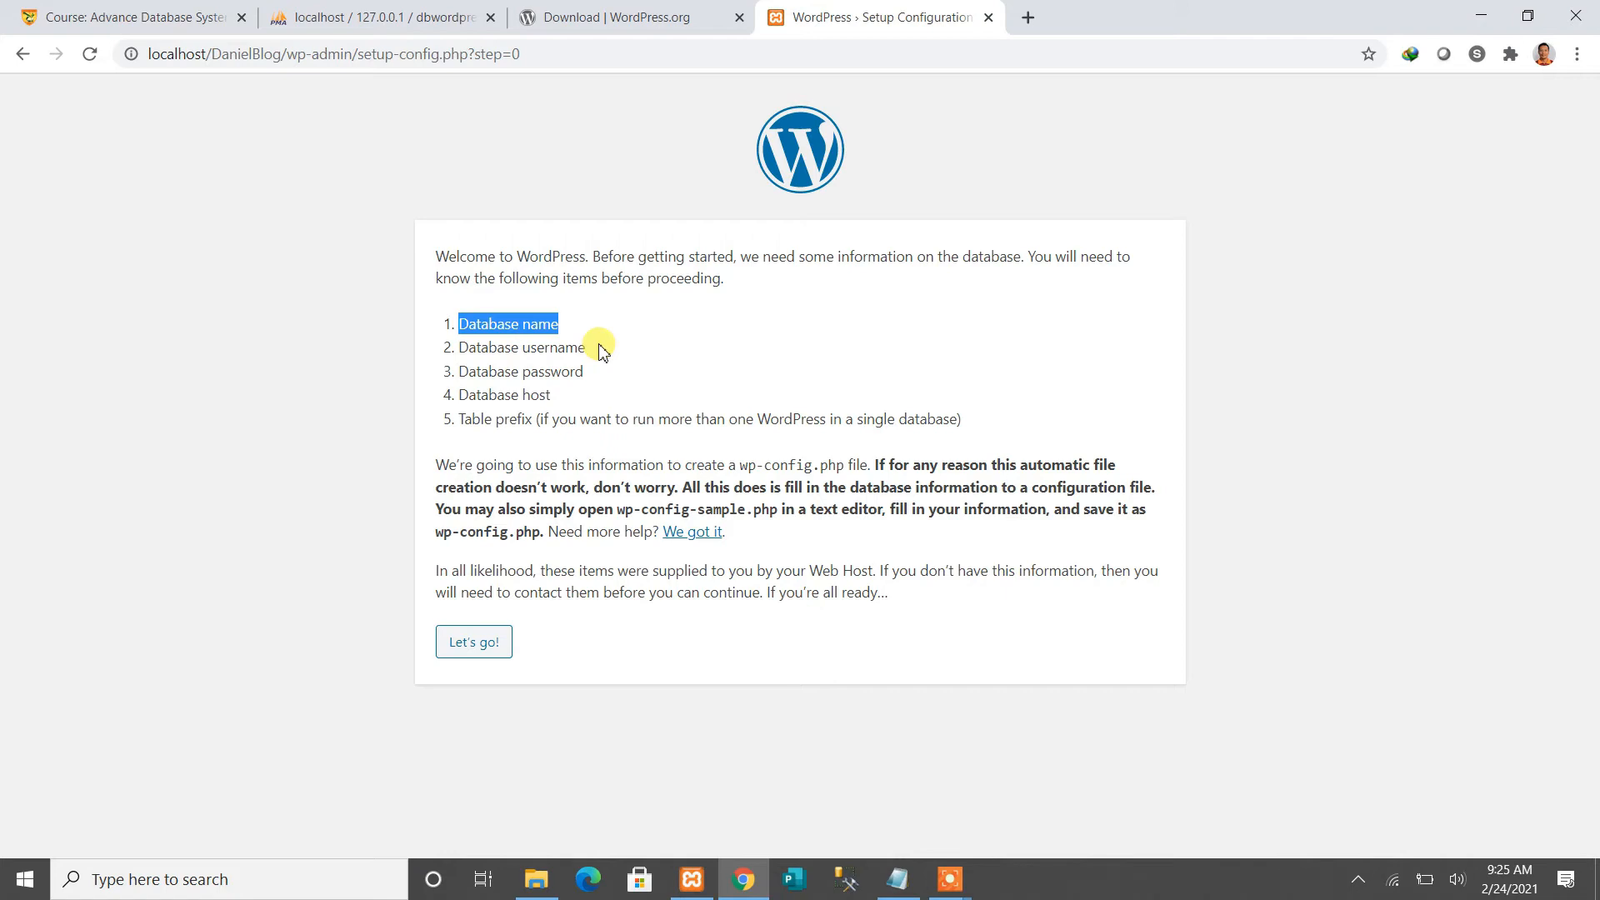
triple_click(482, 352)
click(495, 377)
drag(490, 377, 530, 401)
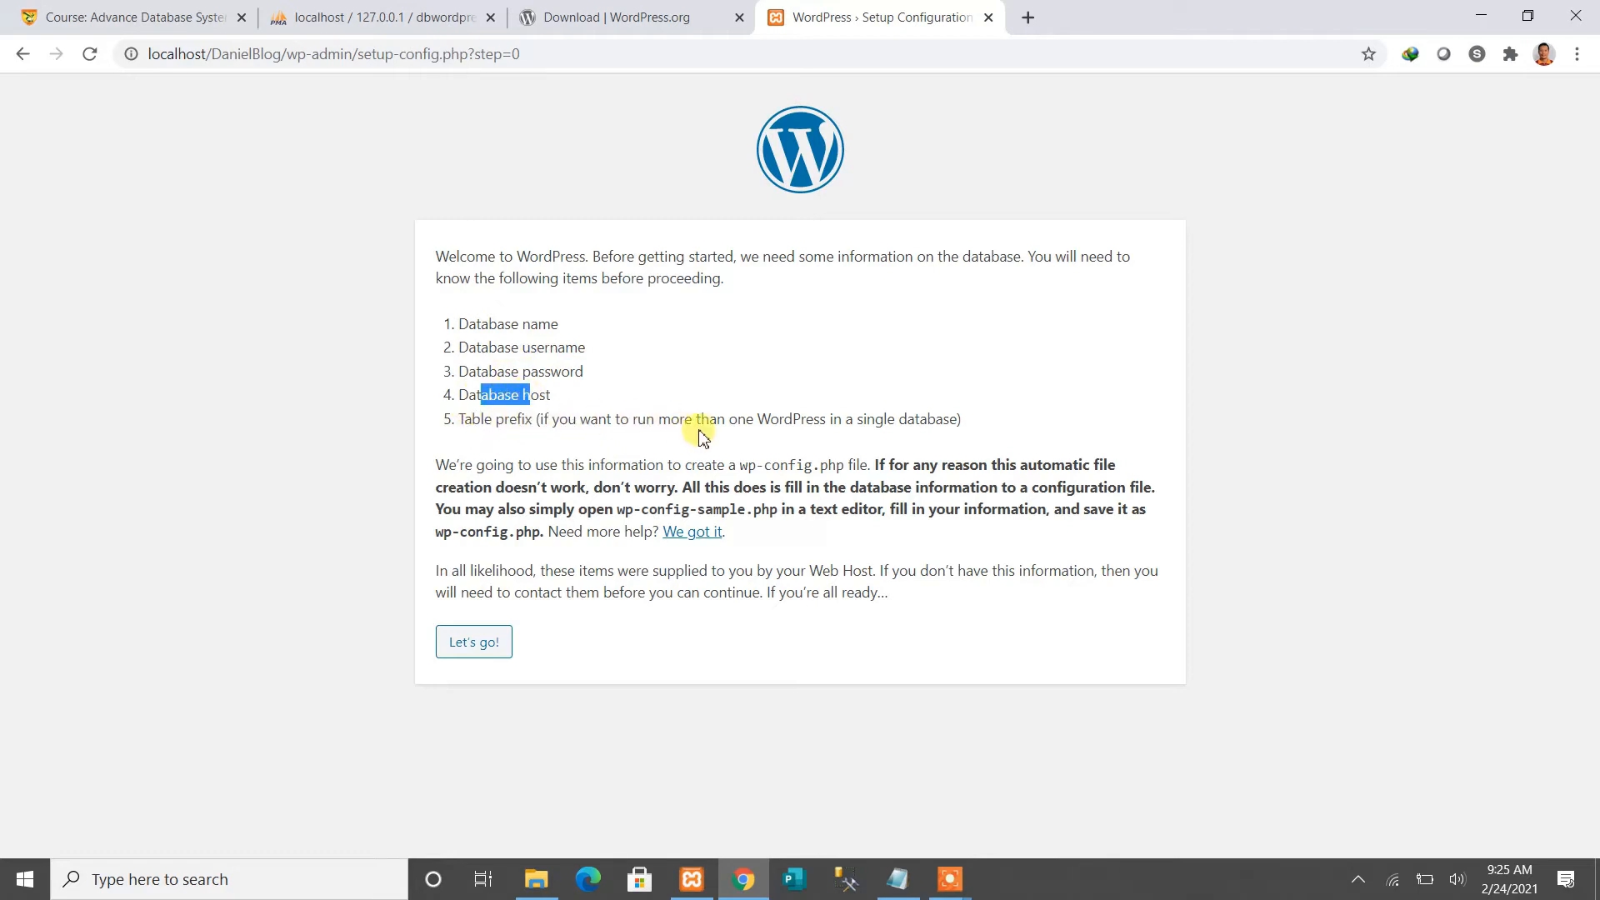
click(471, 649)
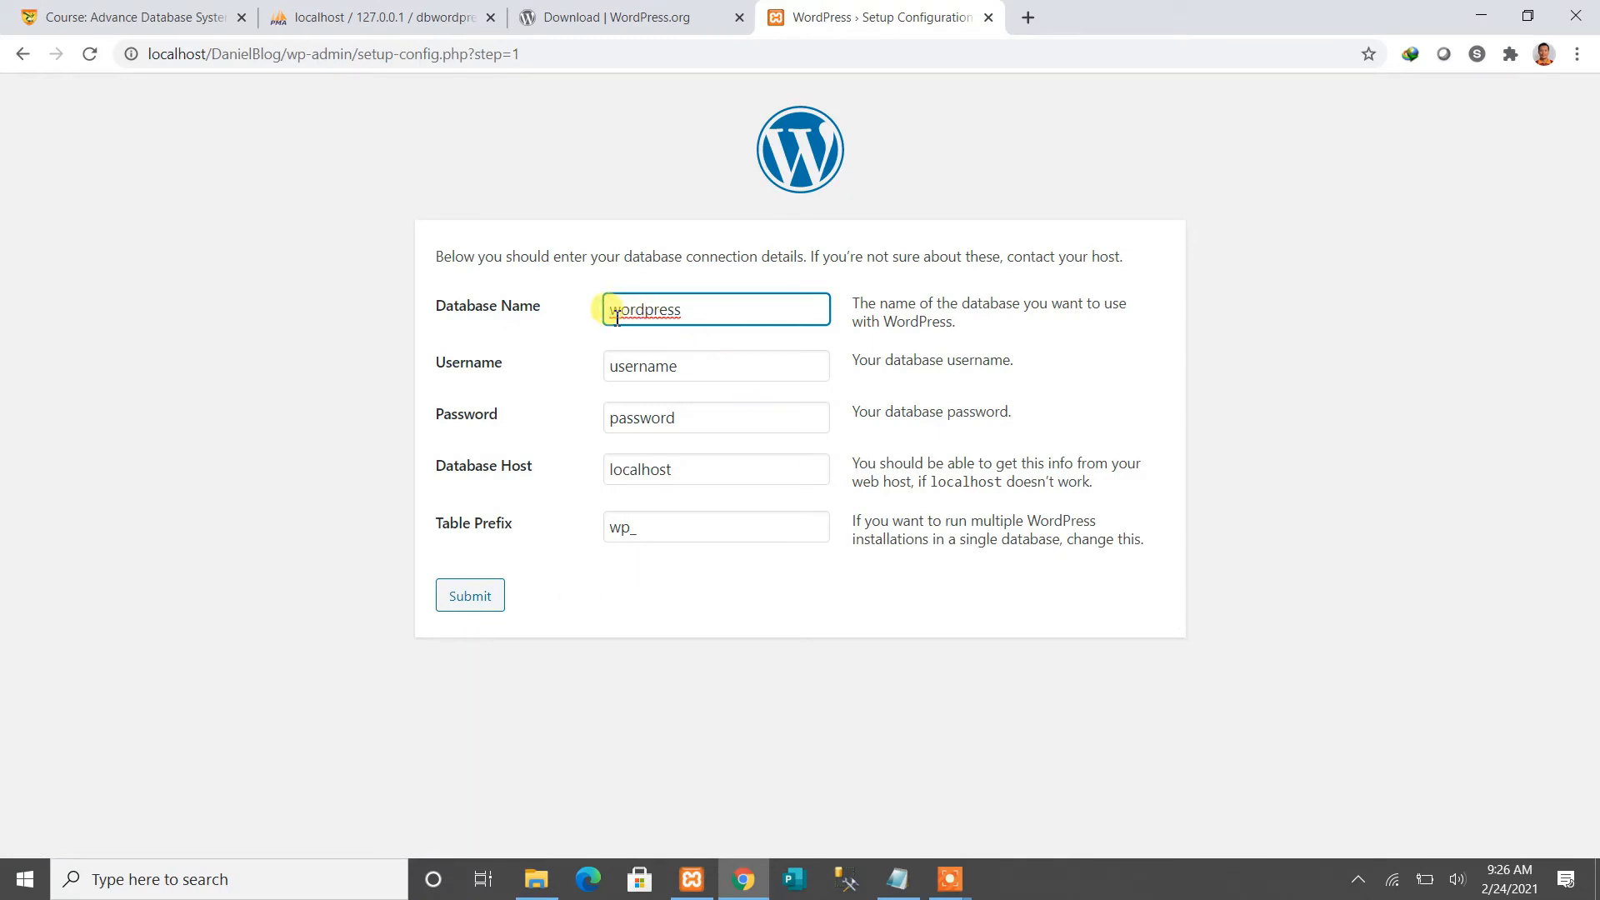
Change the database name from wordpress to dbwordpress
drag(607, 311, 687, 314)
click(699, 314)
text(db)
drag(608, 309, 741, 311)
double_click(732, 312)
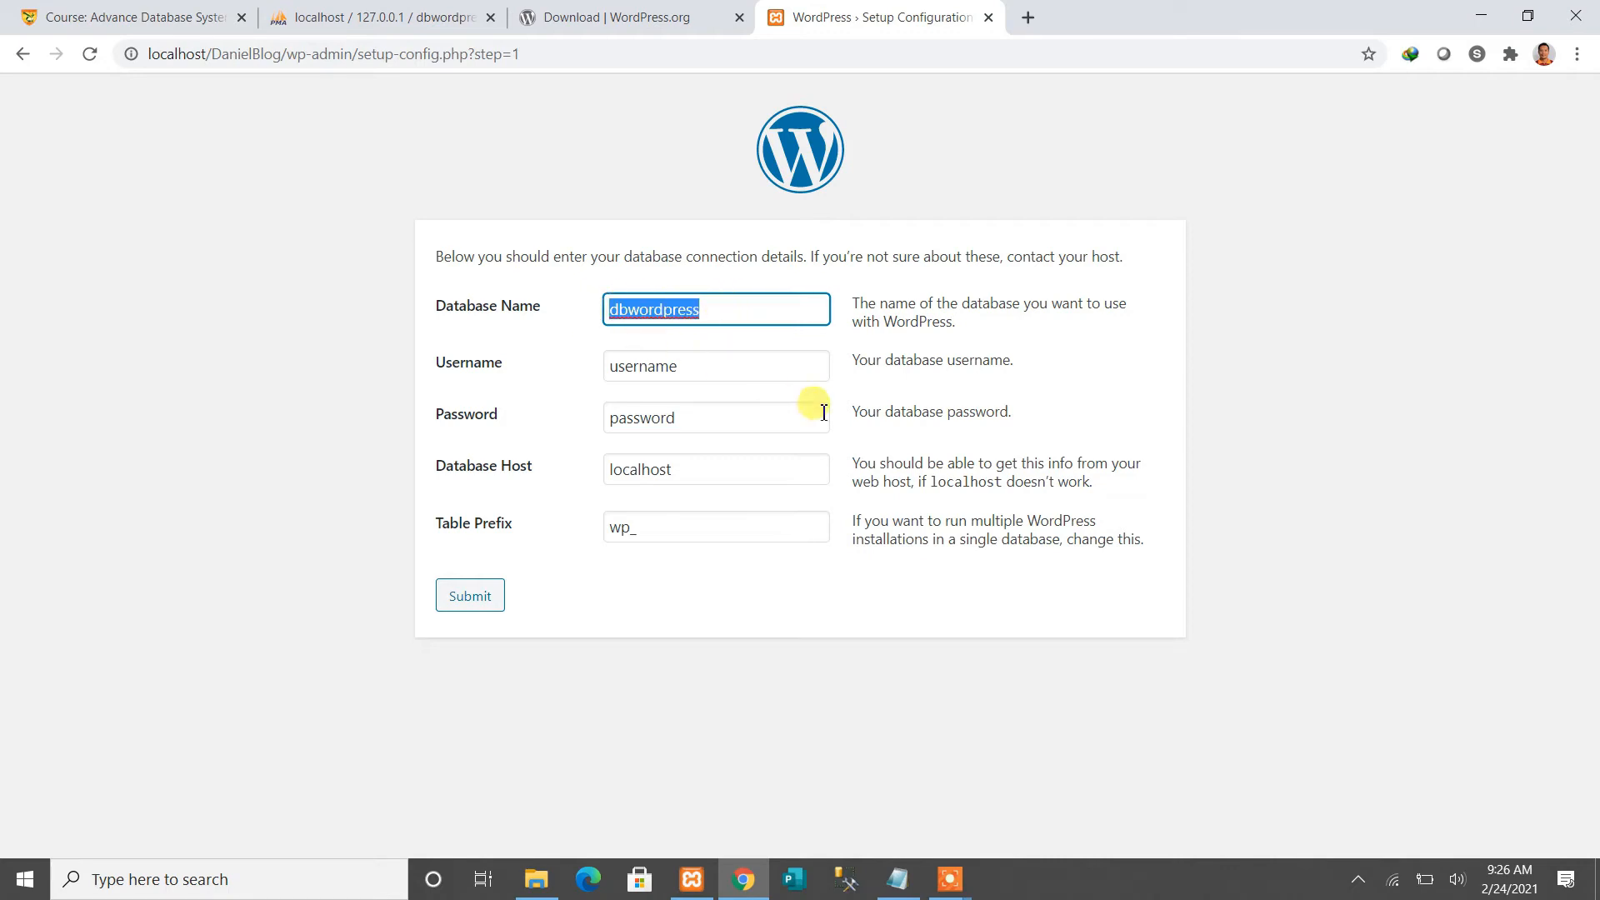
Set the database username to root and leave the password blank
click(725, 372)
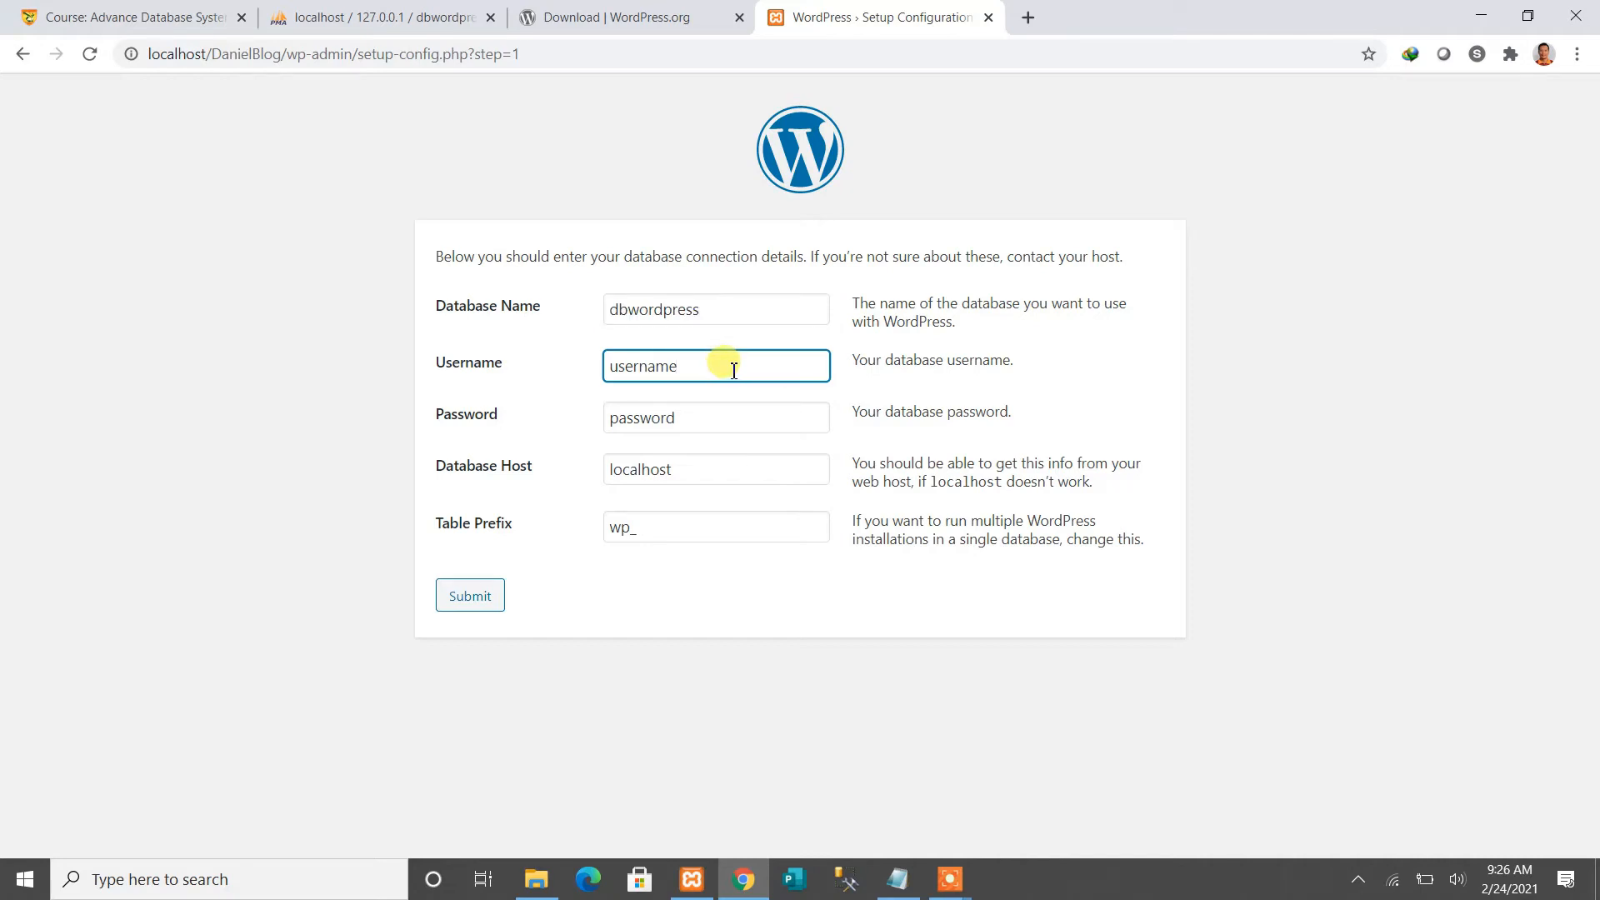
drag(725, 369, 582, 361)
text(root)
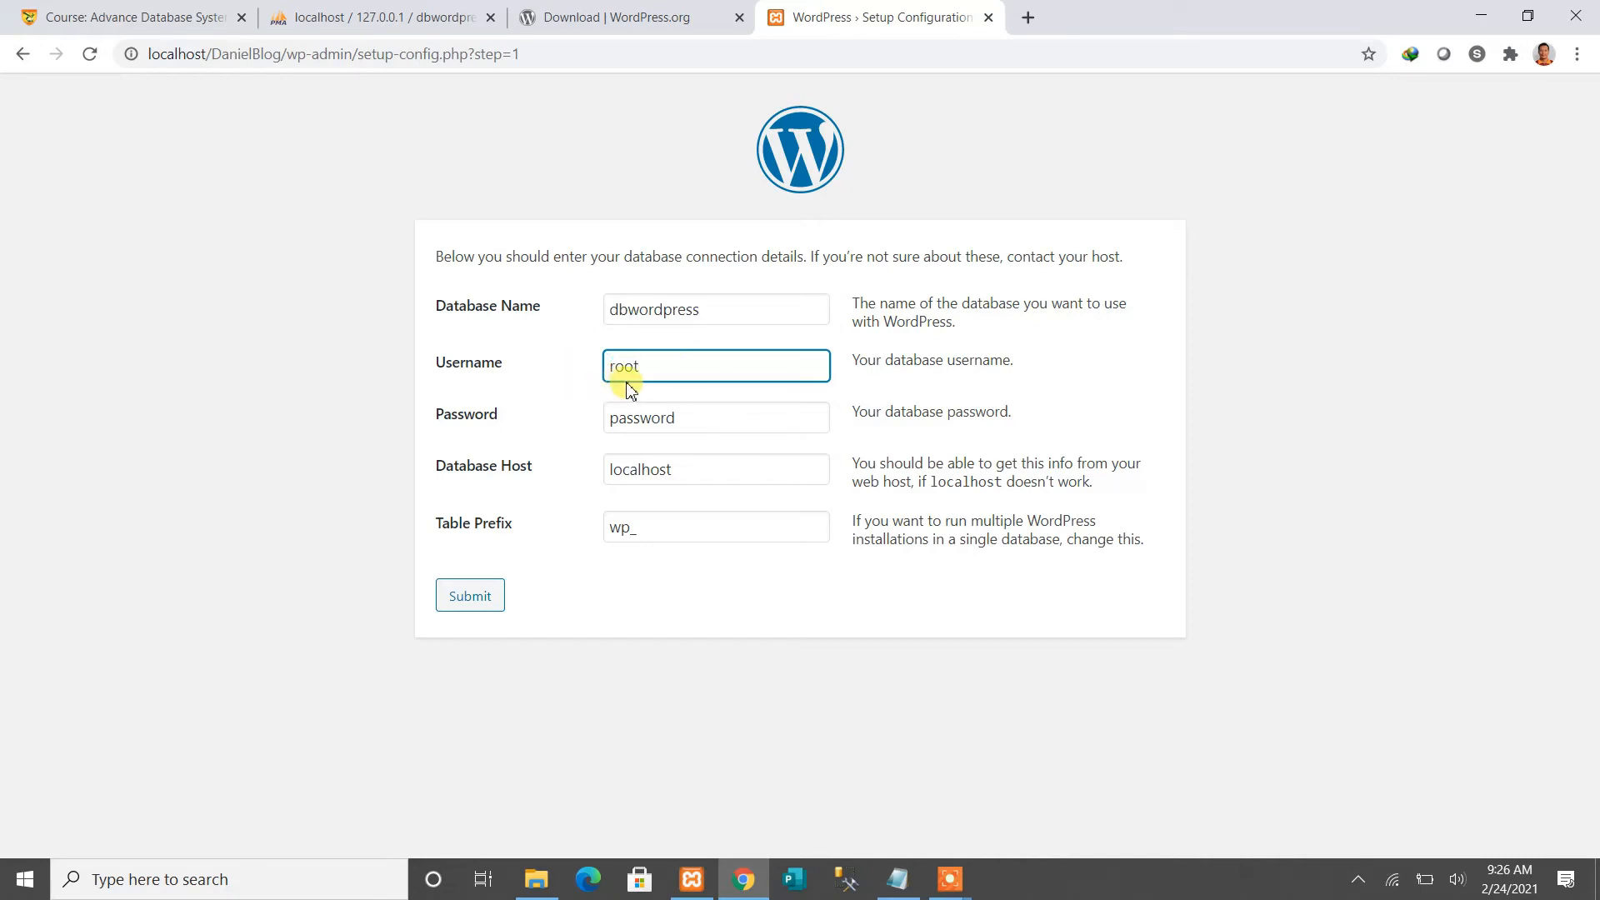
click(696, 417)
drag(704, 418, 473, 427)
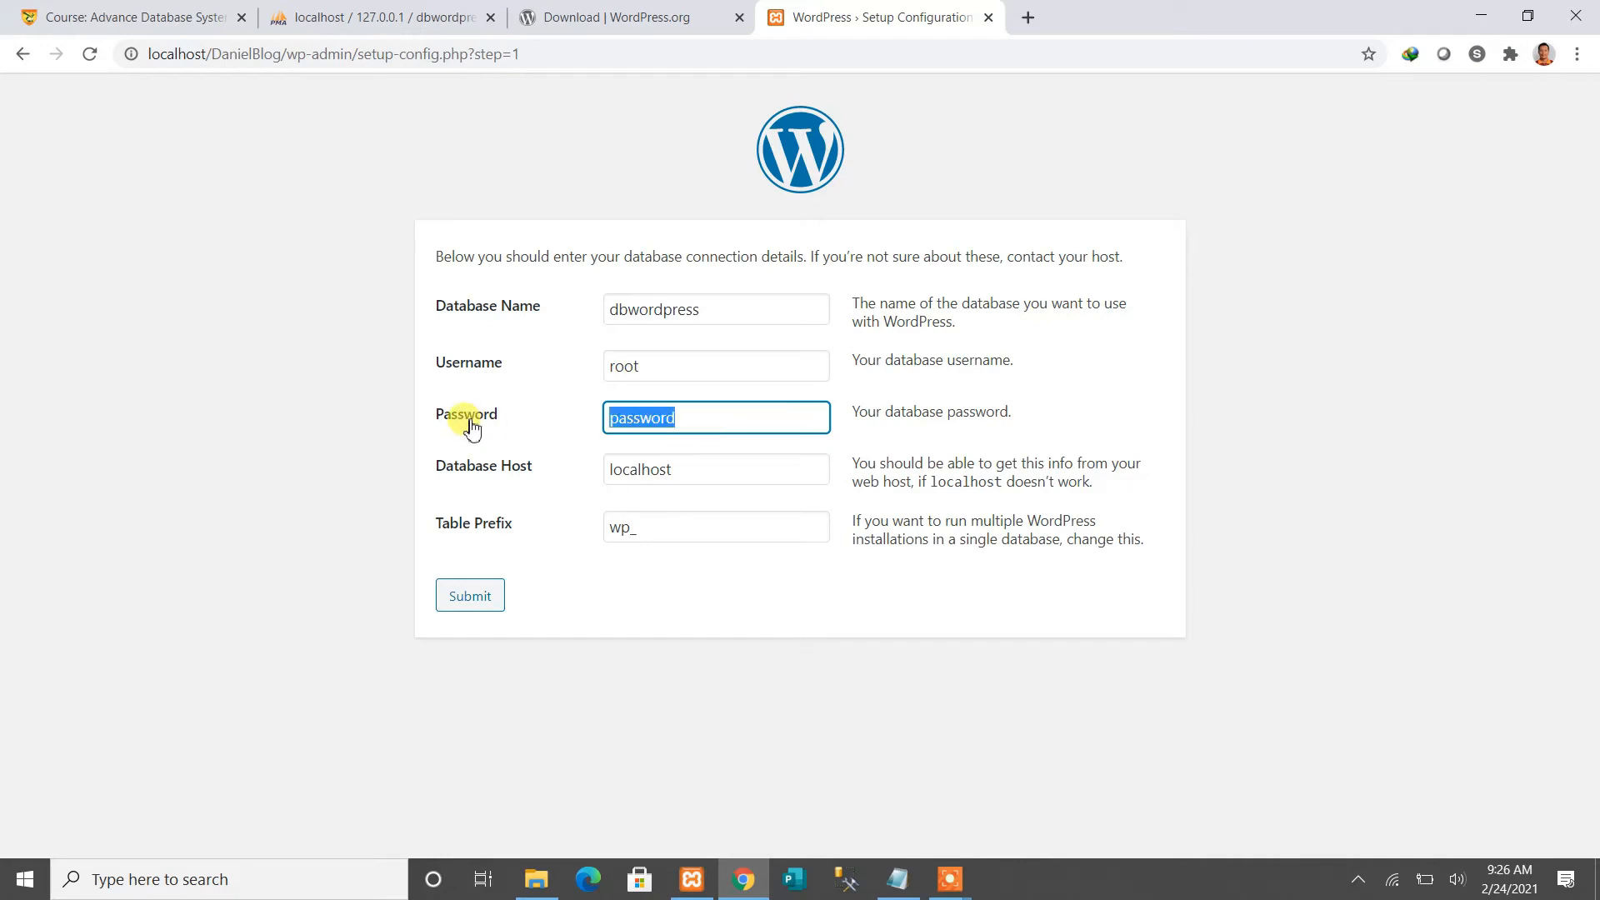
key(BackSpace)
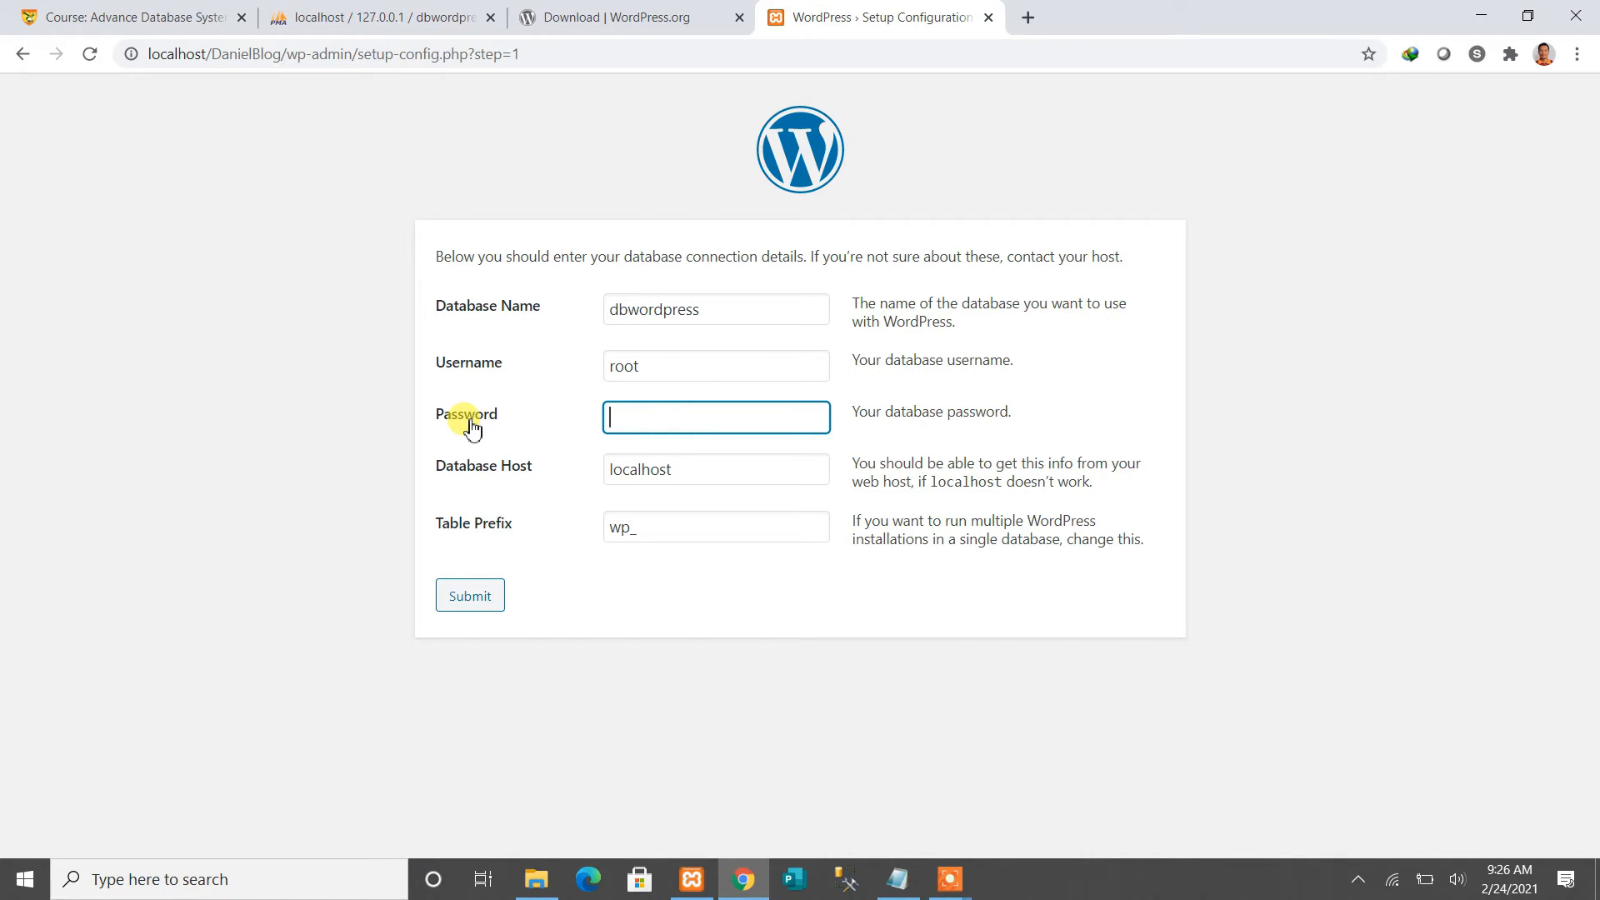
Keep the database host as localhost and the table prefix as wp_
click(704, 475)
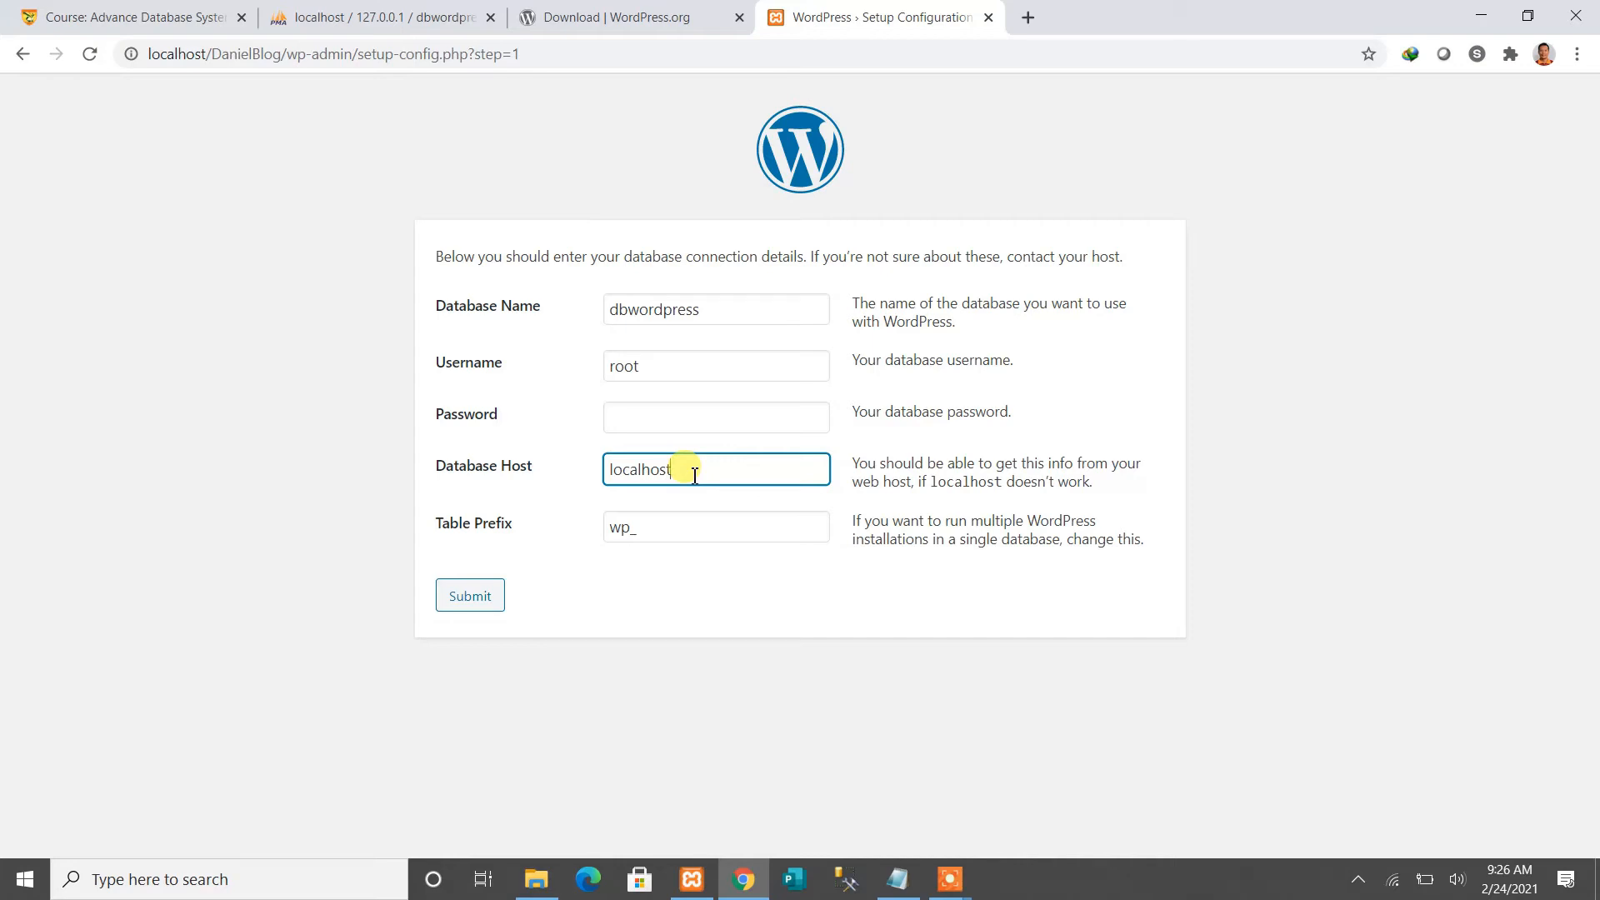
drag(692, 472, 597, 467)
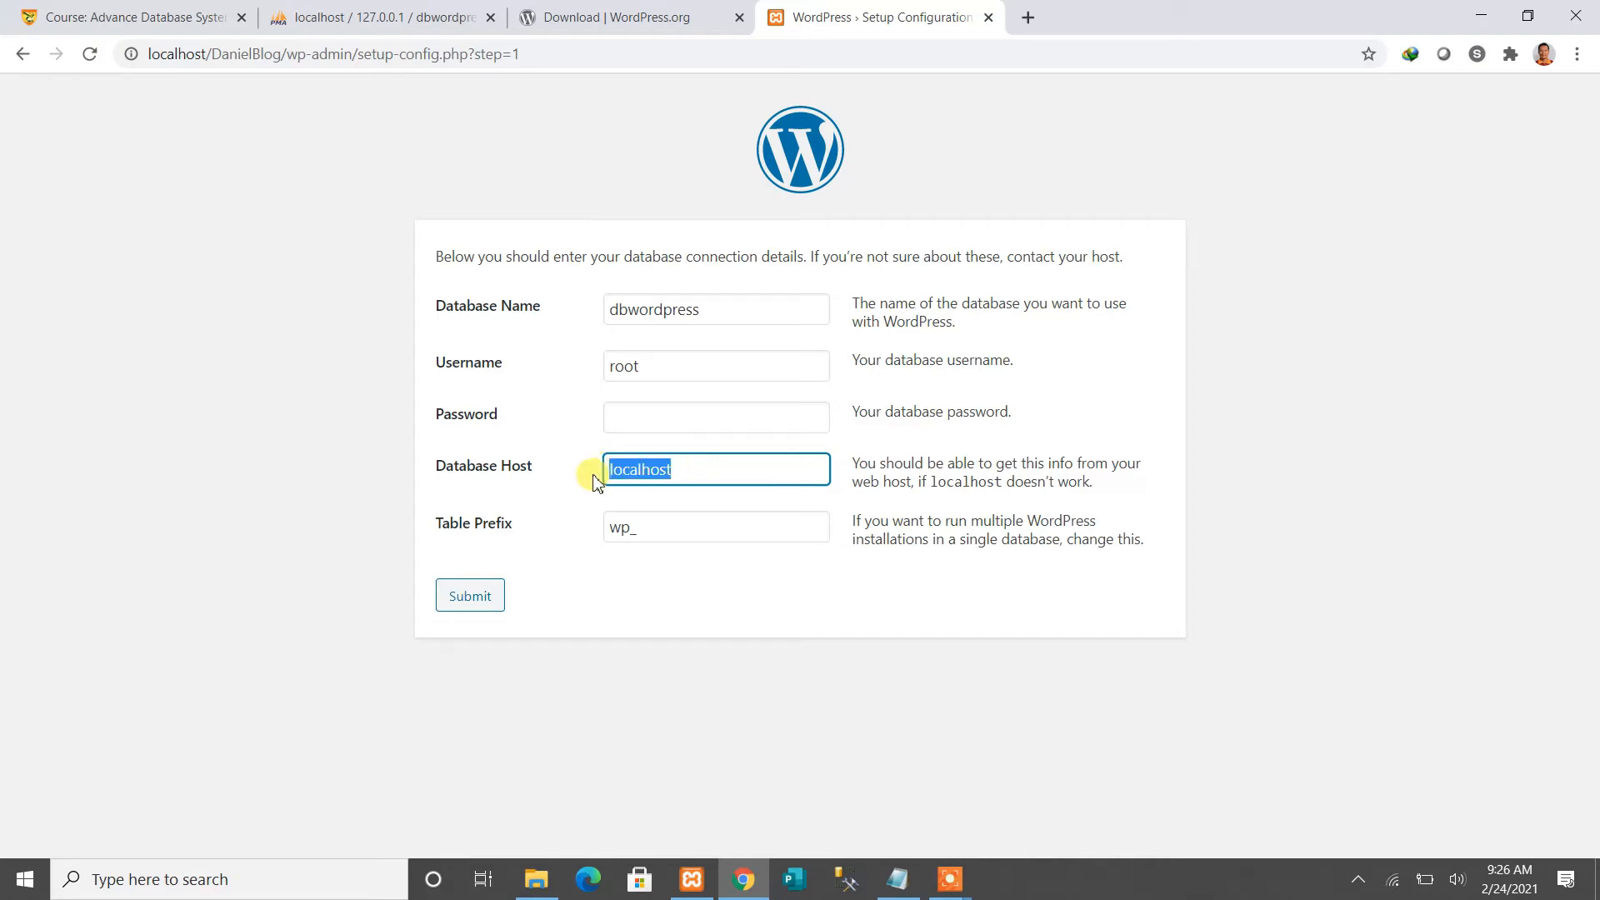
click(706, 472)
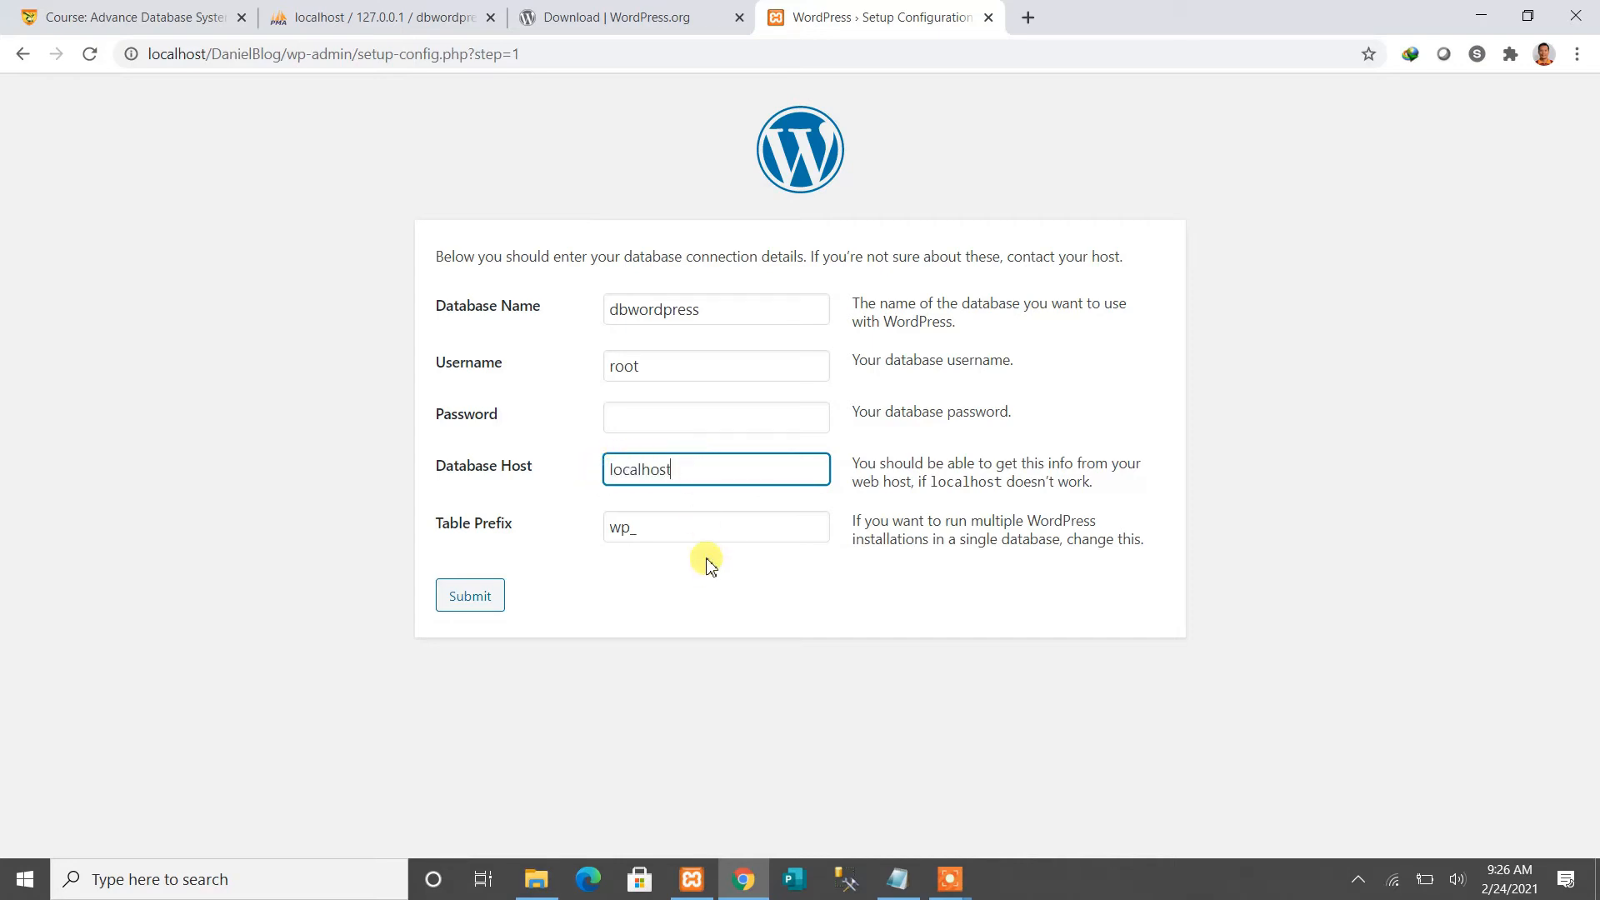
click(656, 527)
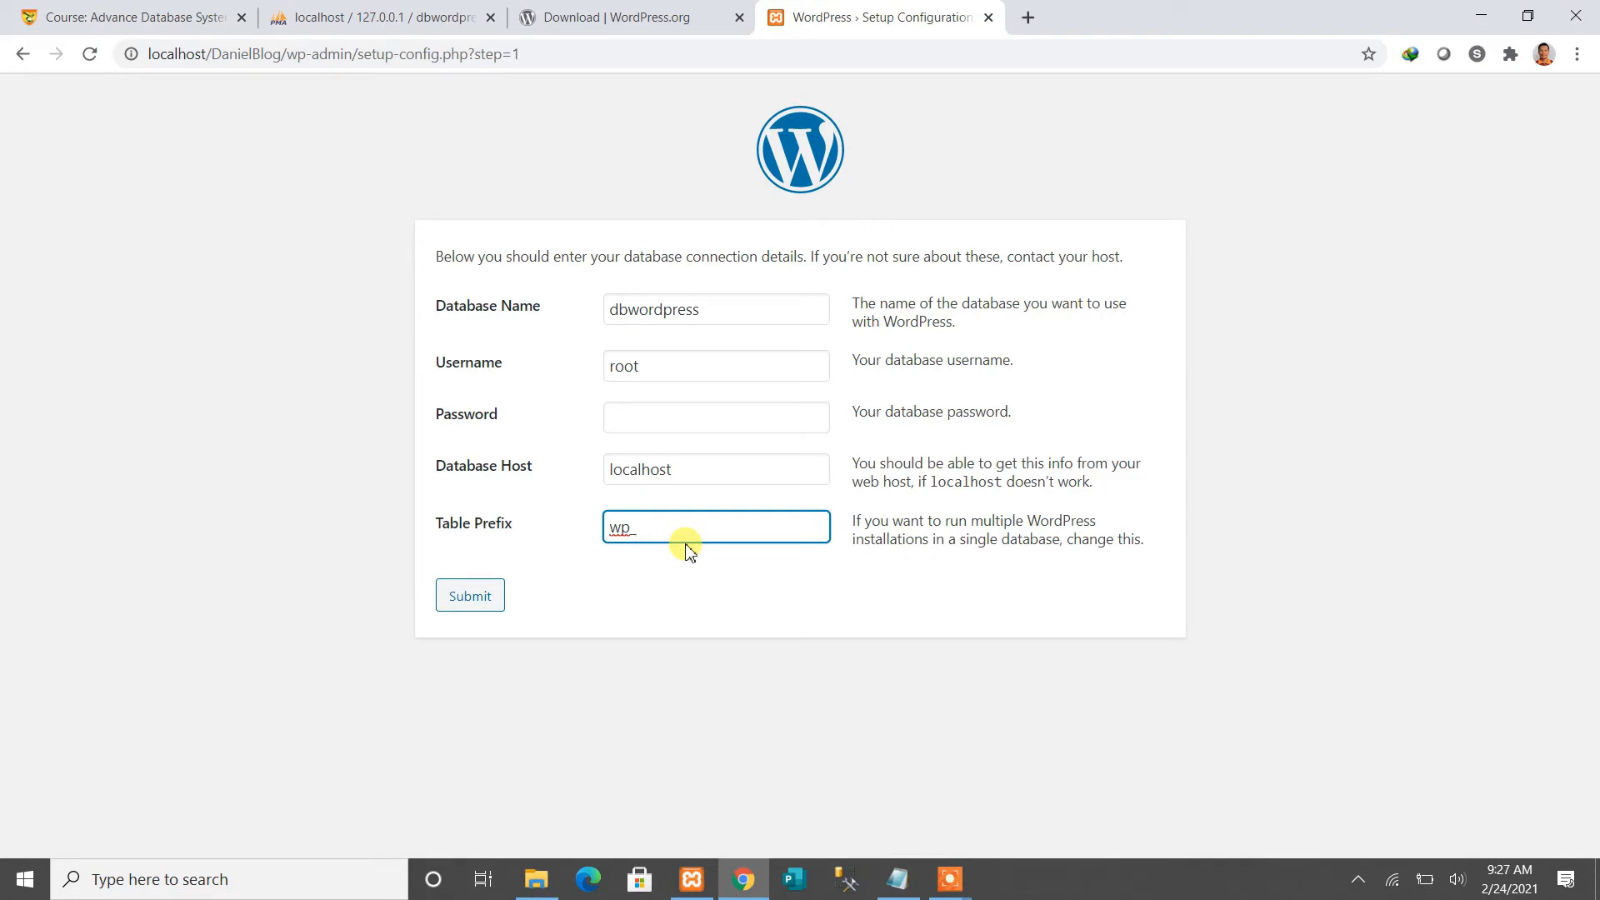
double_click(625, 530)
double_click(730, 309)
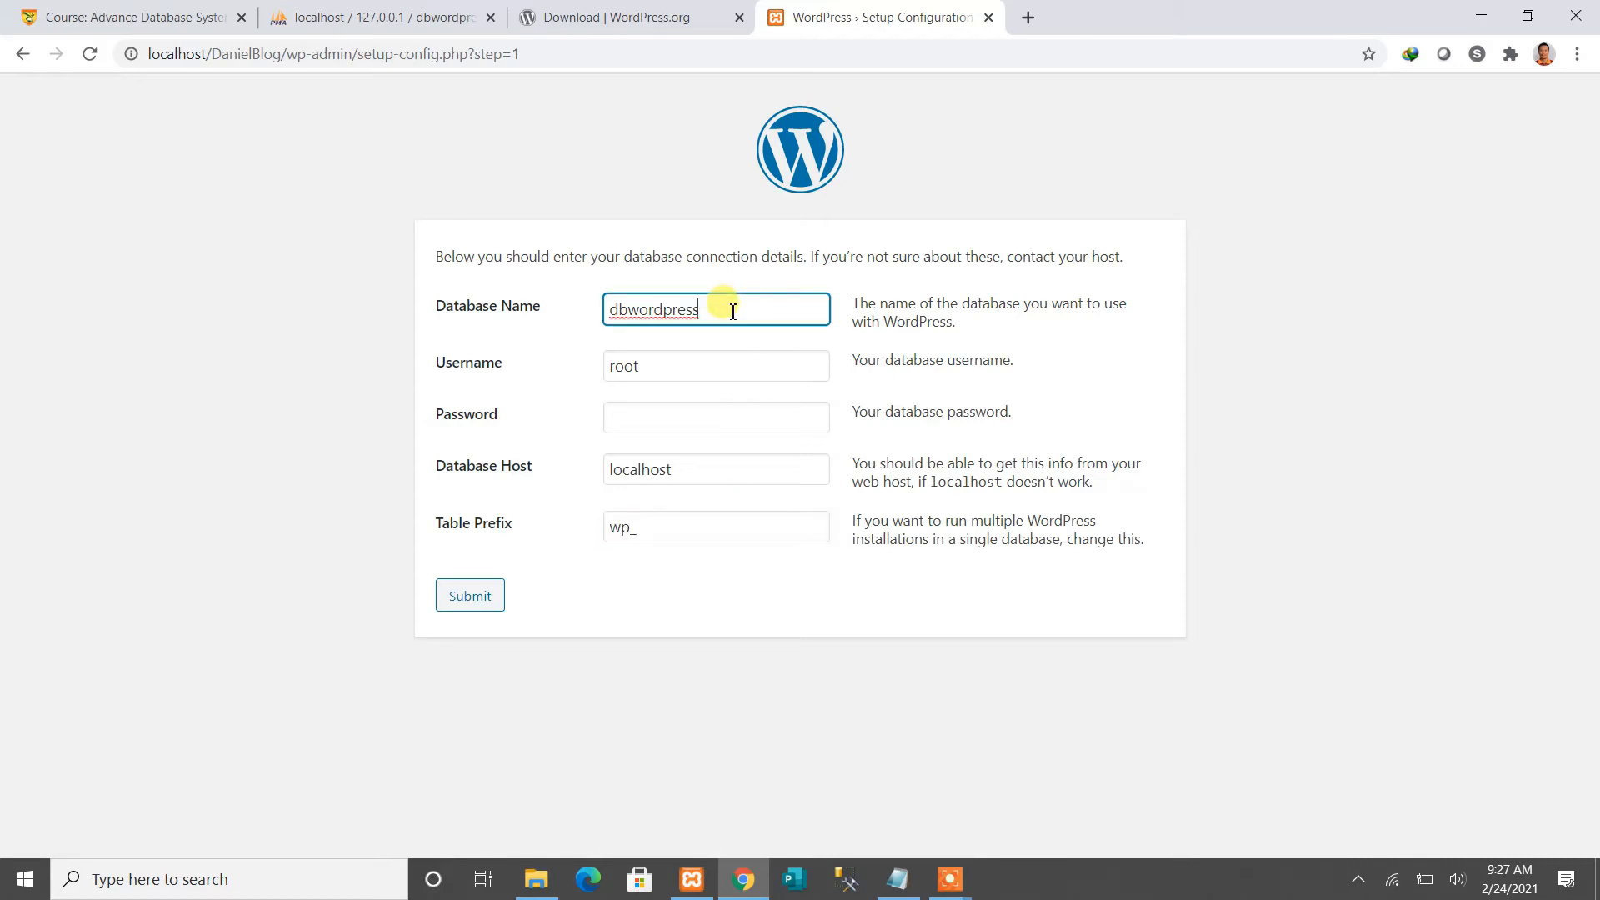
Check the empty dbwordpress database in phpMyAdmin, then return to the WordPress setup tab
click(365, 20)
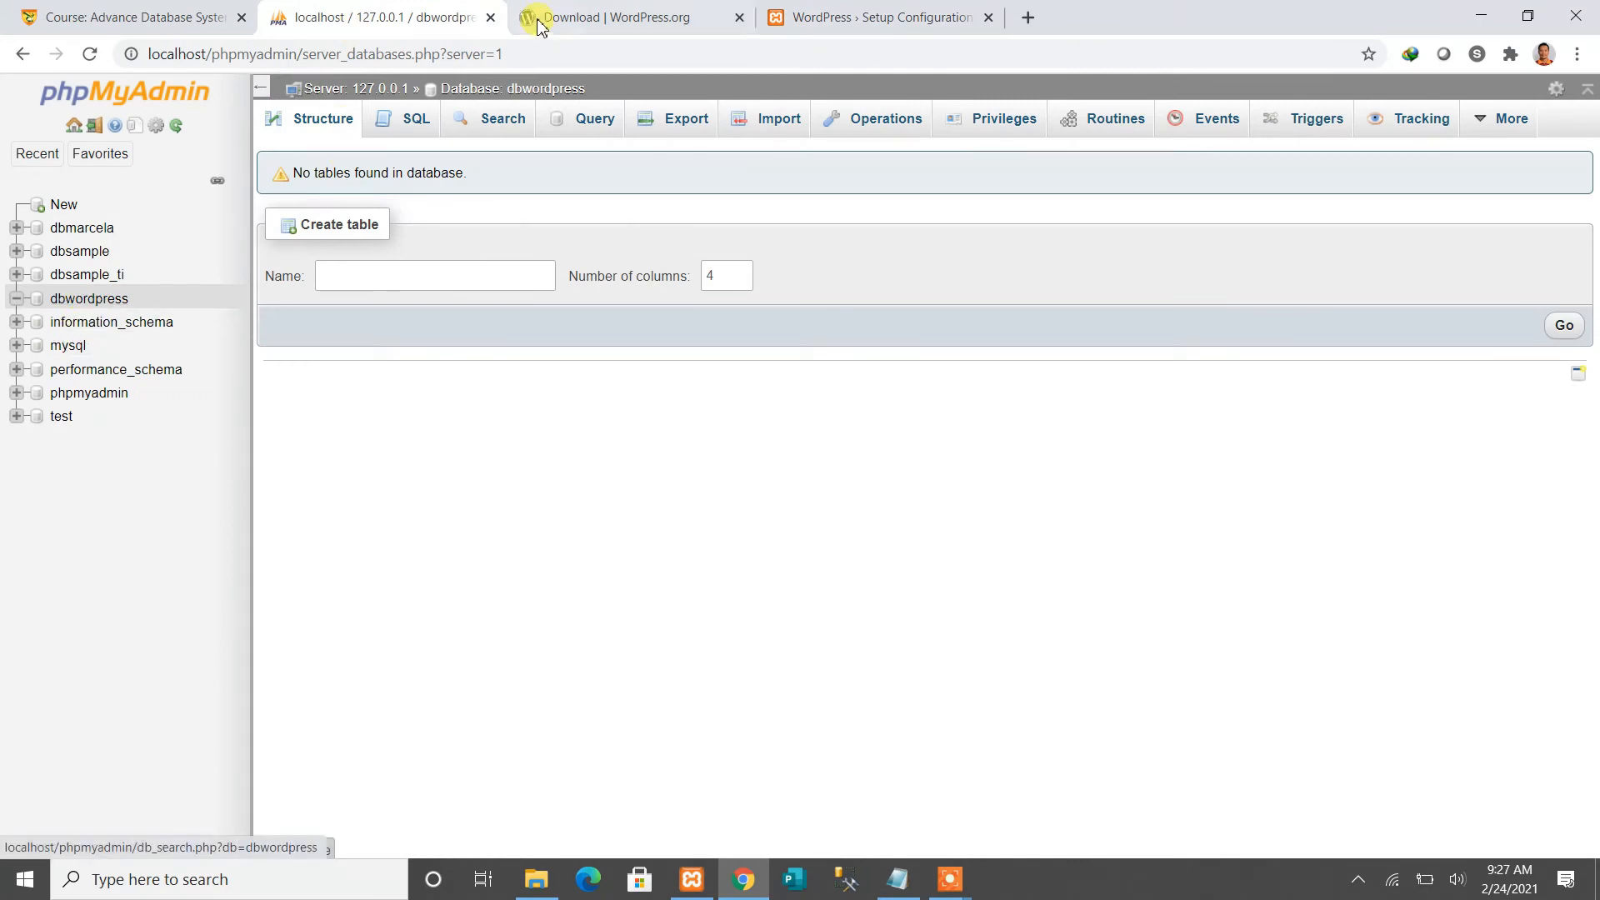
click(594, 17)
click(847, 20)
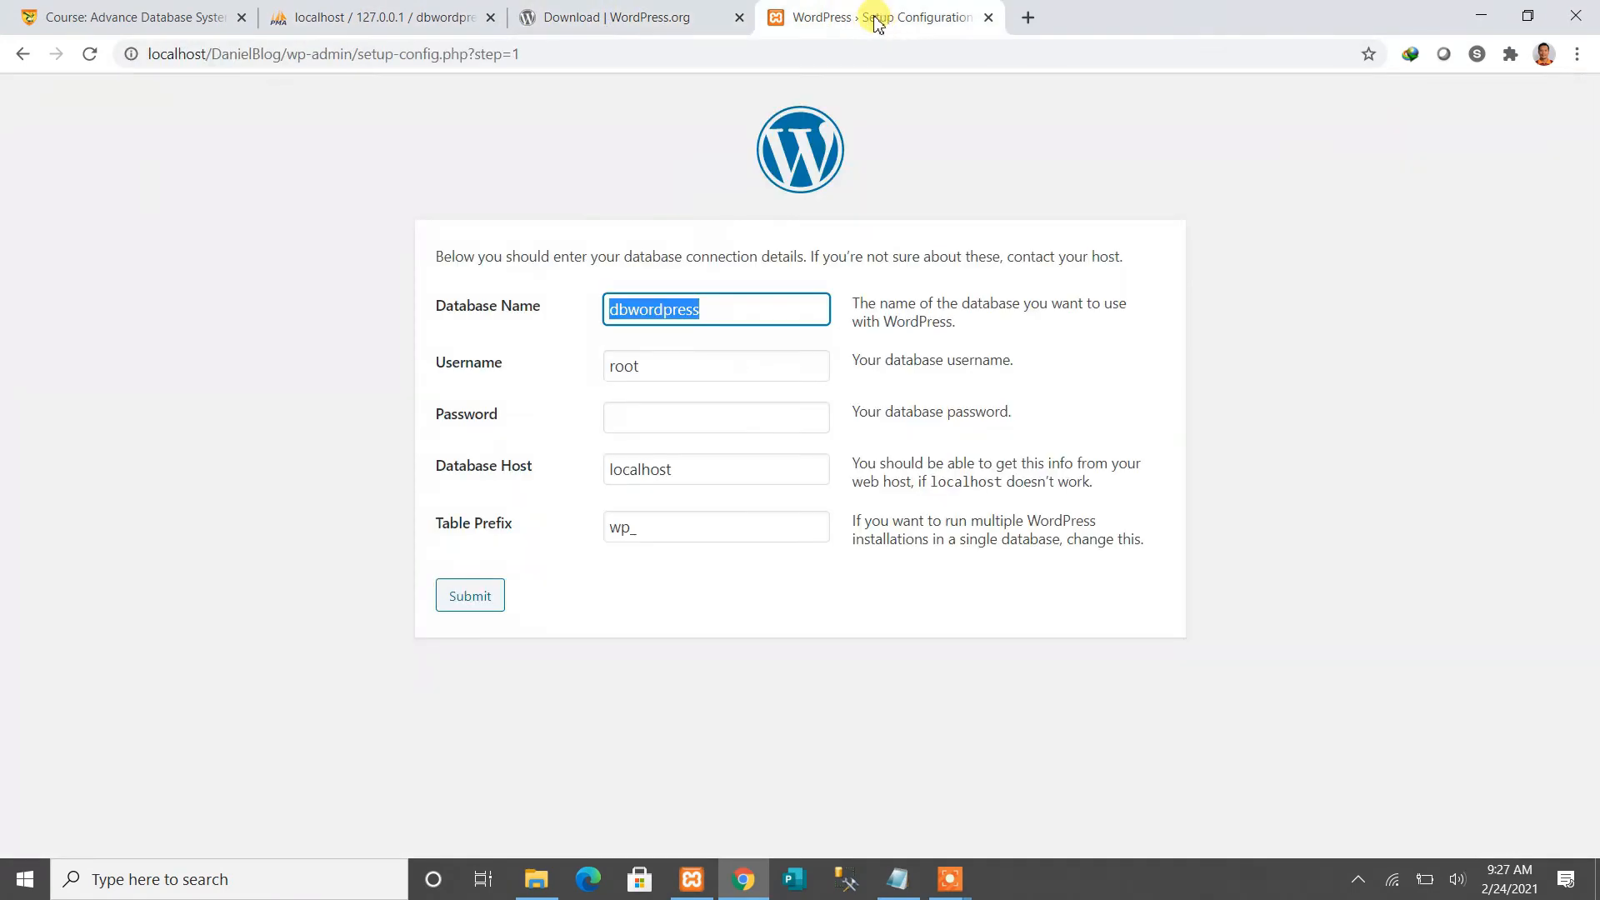
Confirm the root username and blank password, and submit the database details
click(626, 365)
double_click(627, 365)
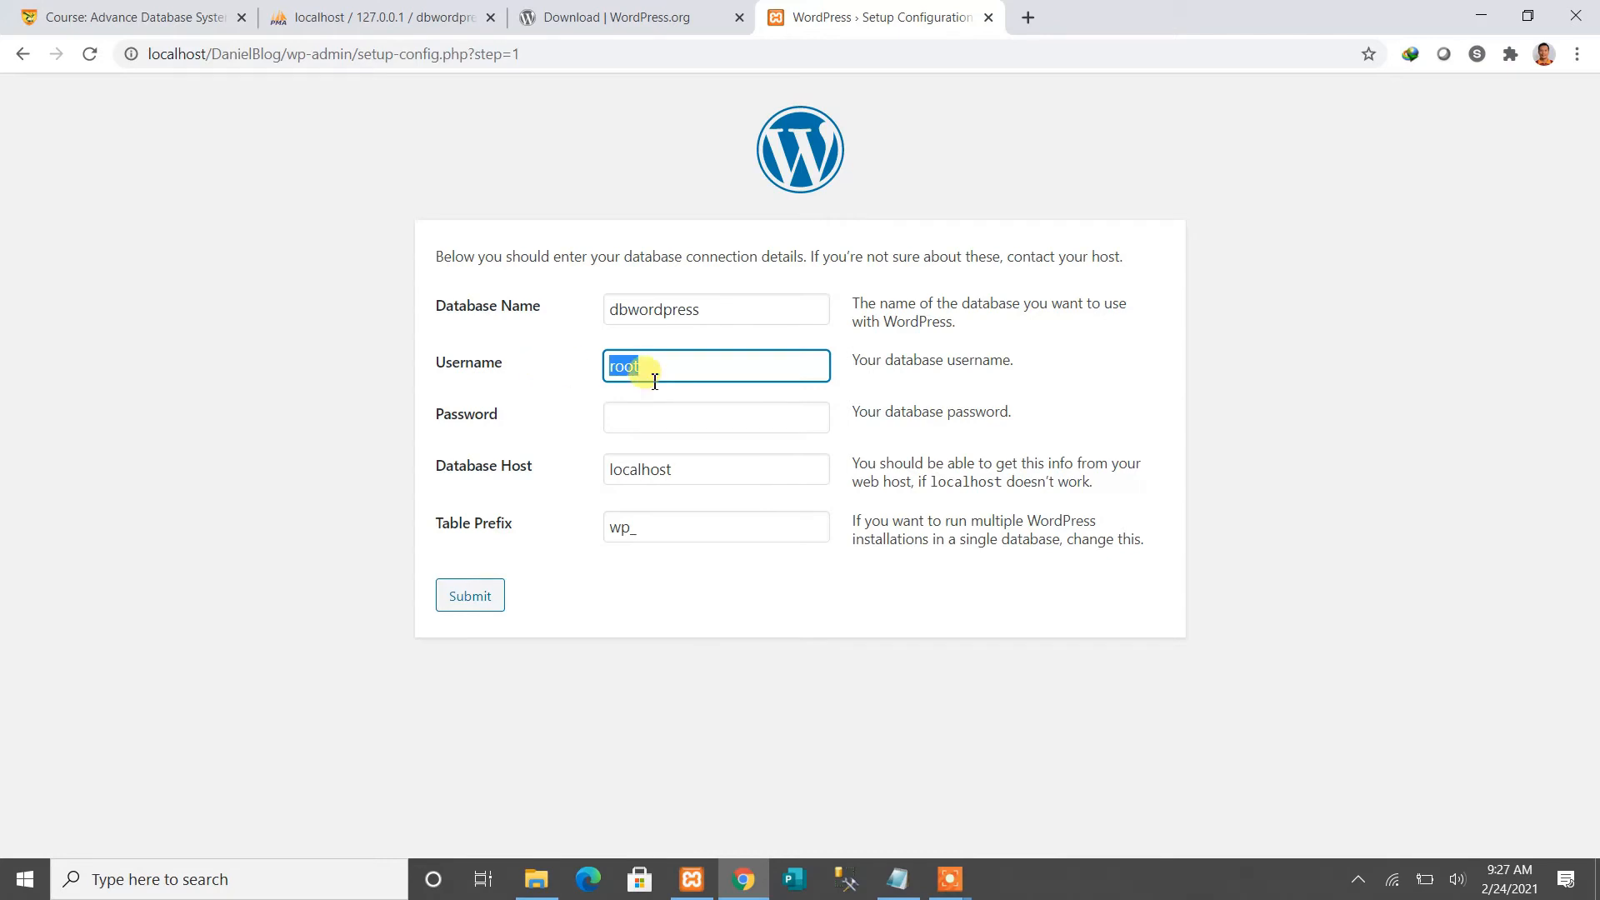
click(676, 421)
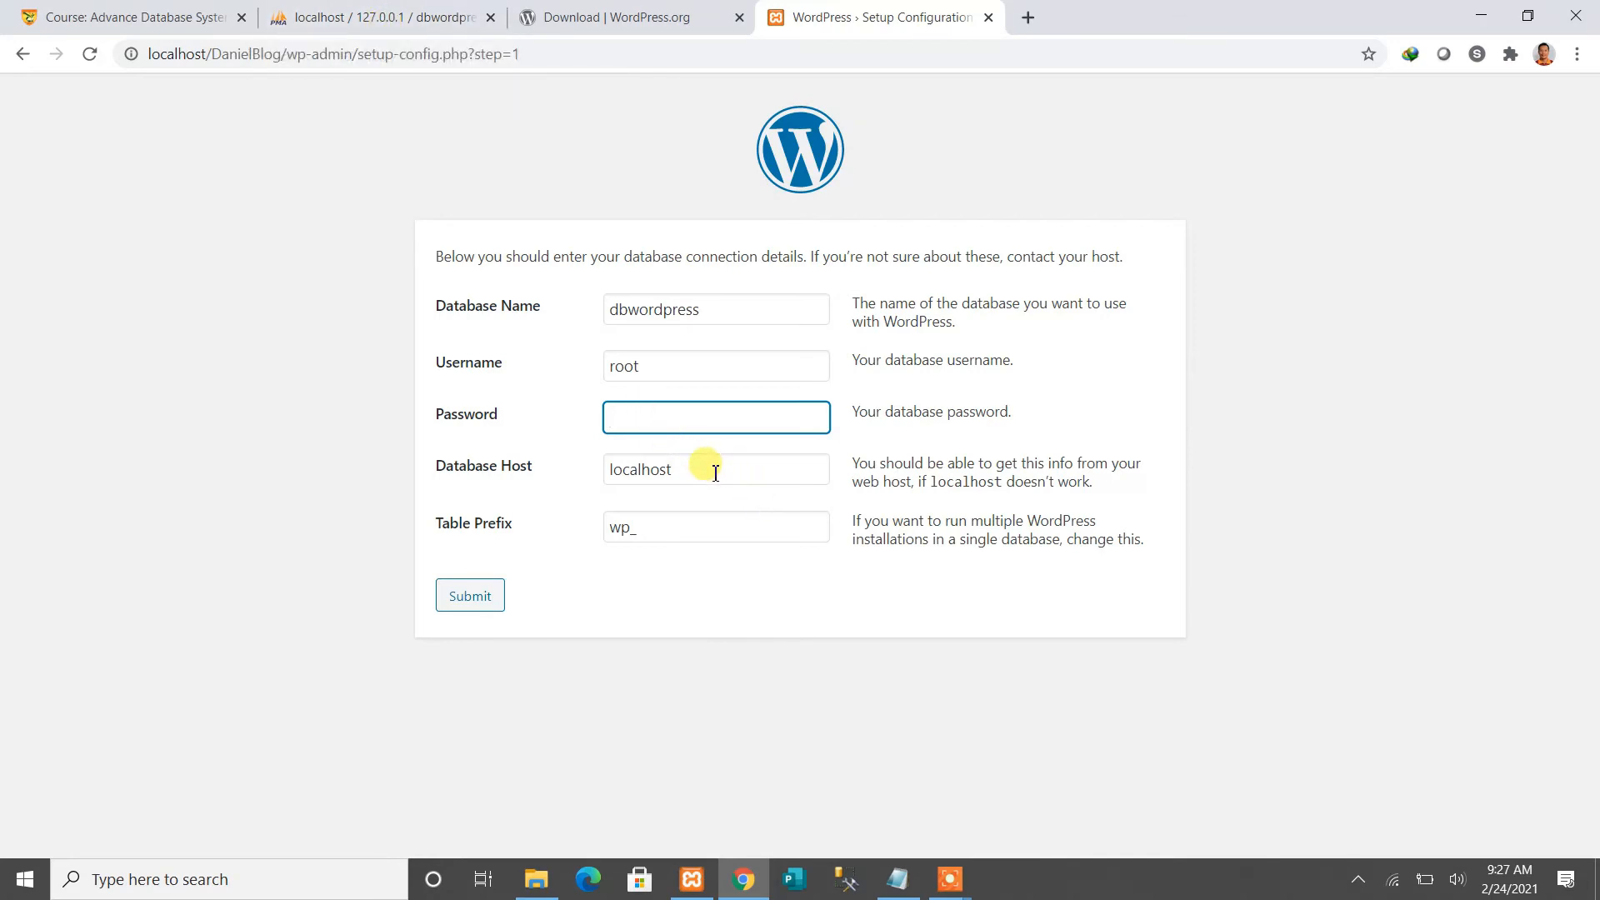
click(467, 598)
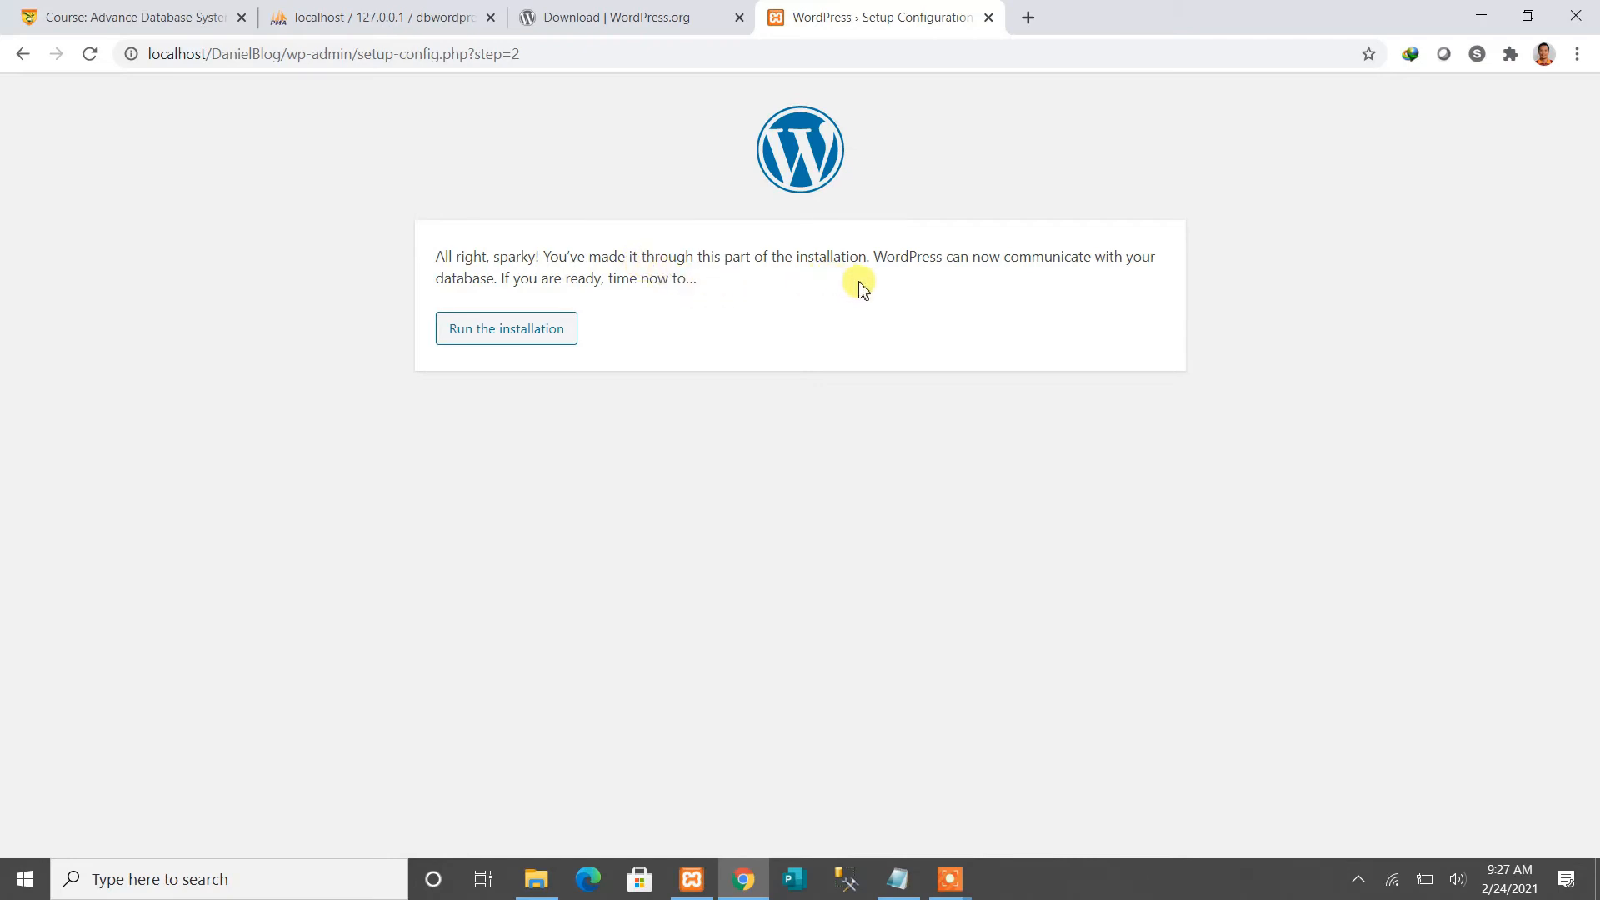
Run the installation and enter the site title Daniel's Blog
click(487, 336)
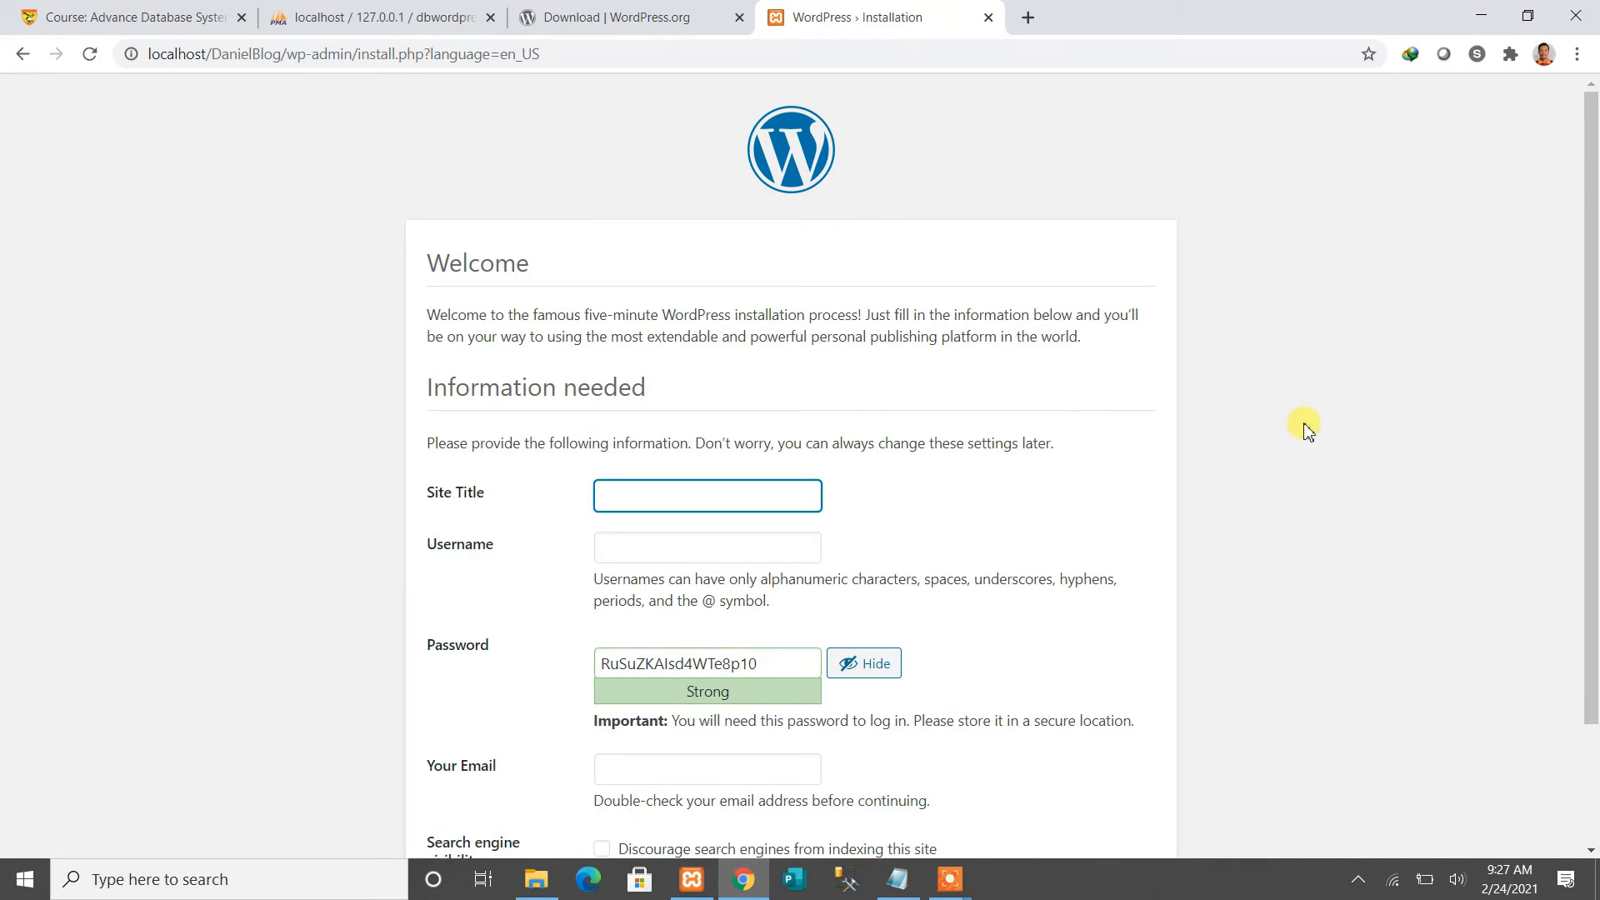
scroll(1307, 430, down, 1)
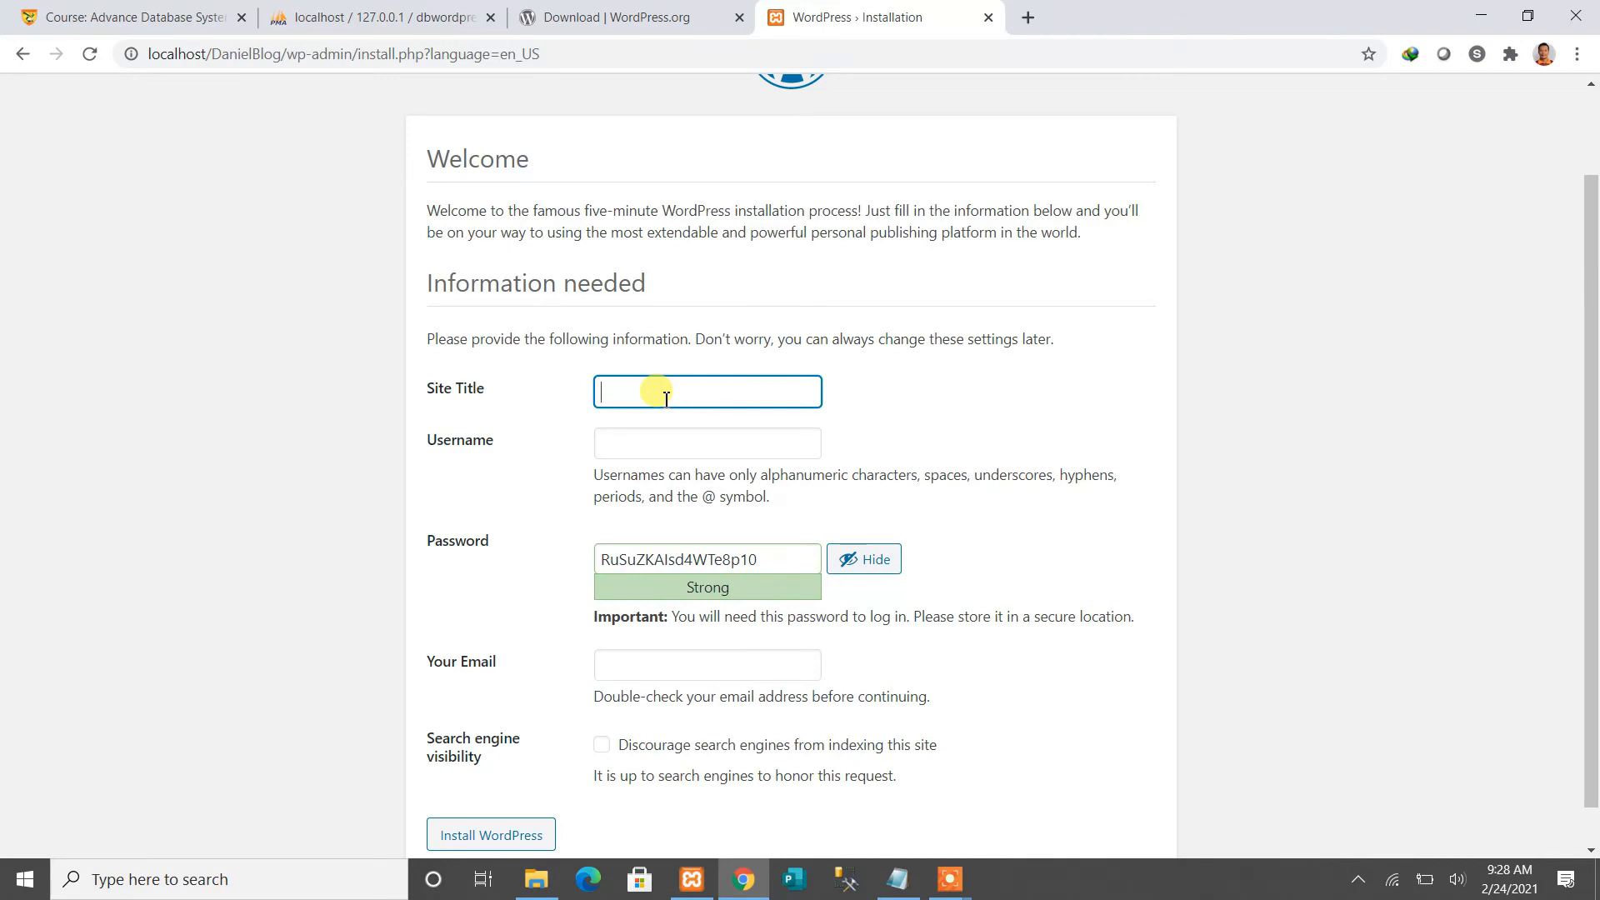
text(Daniel's Blog)
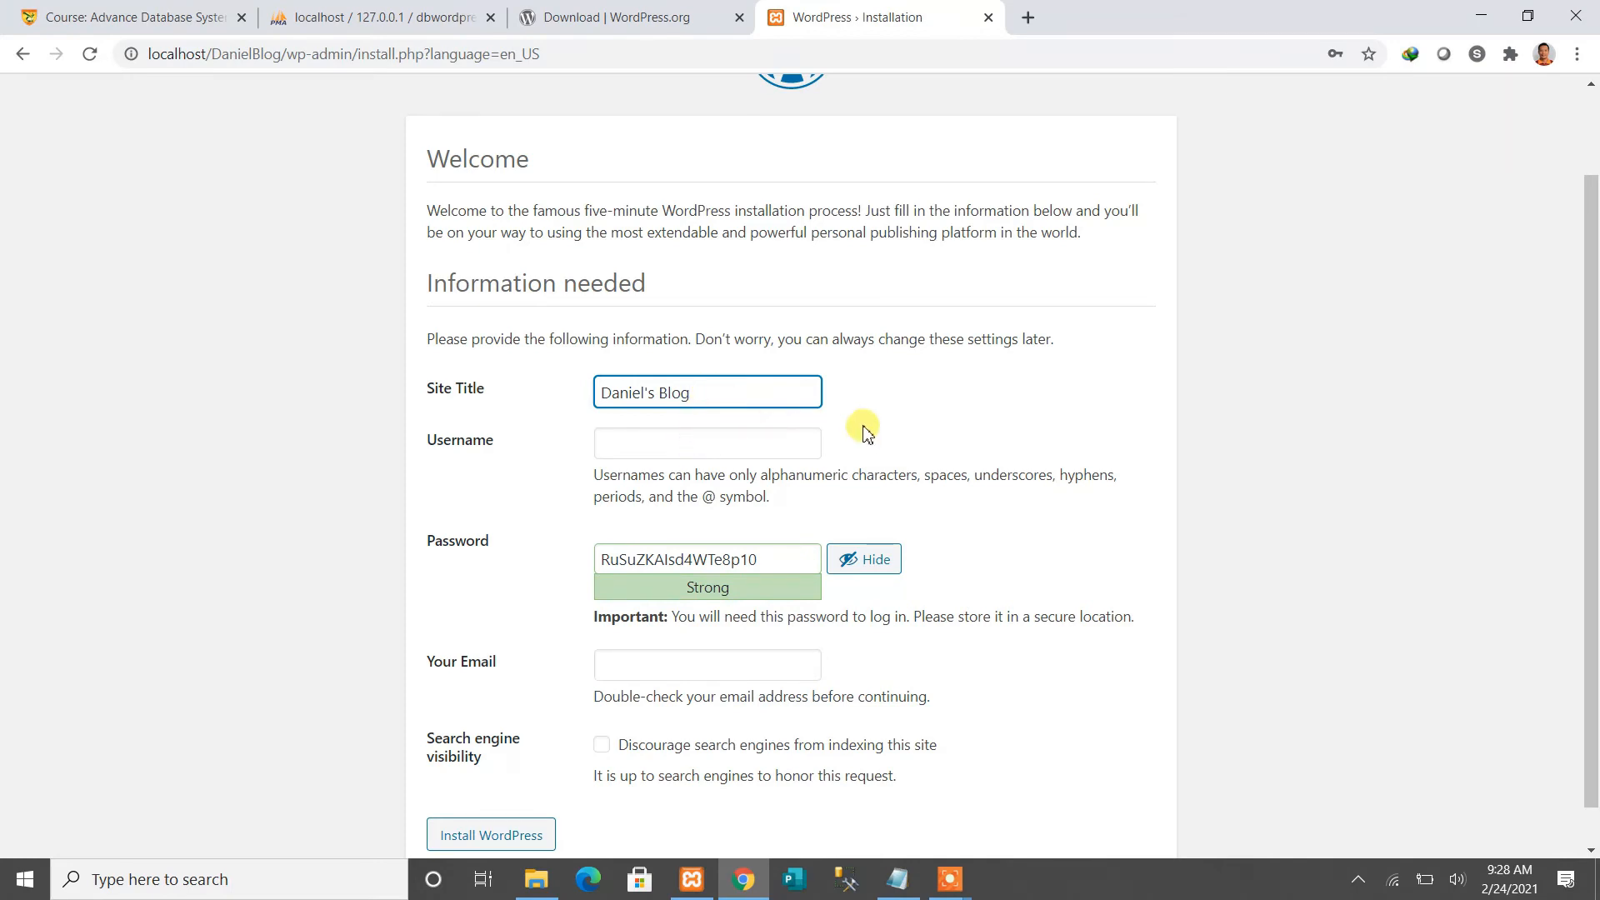
scroll(917, 404, down, 1)
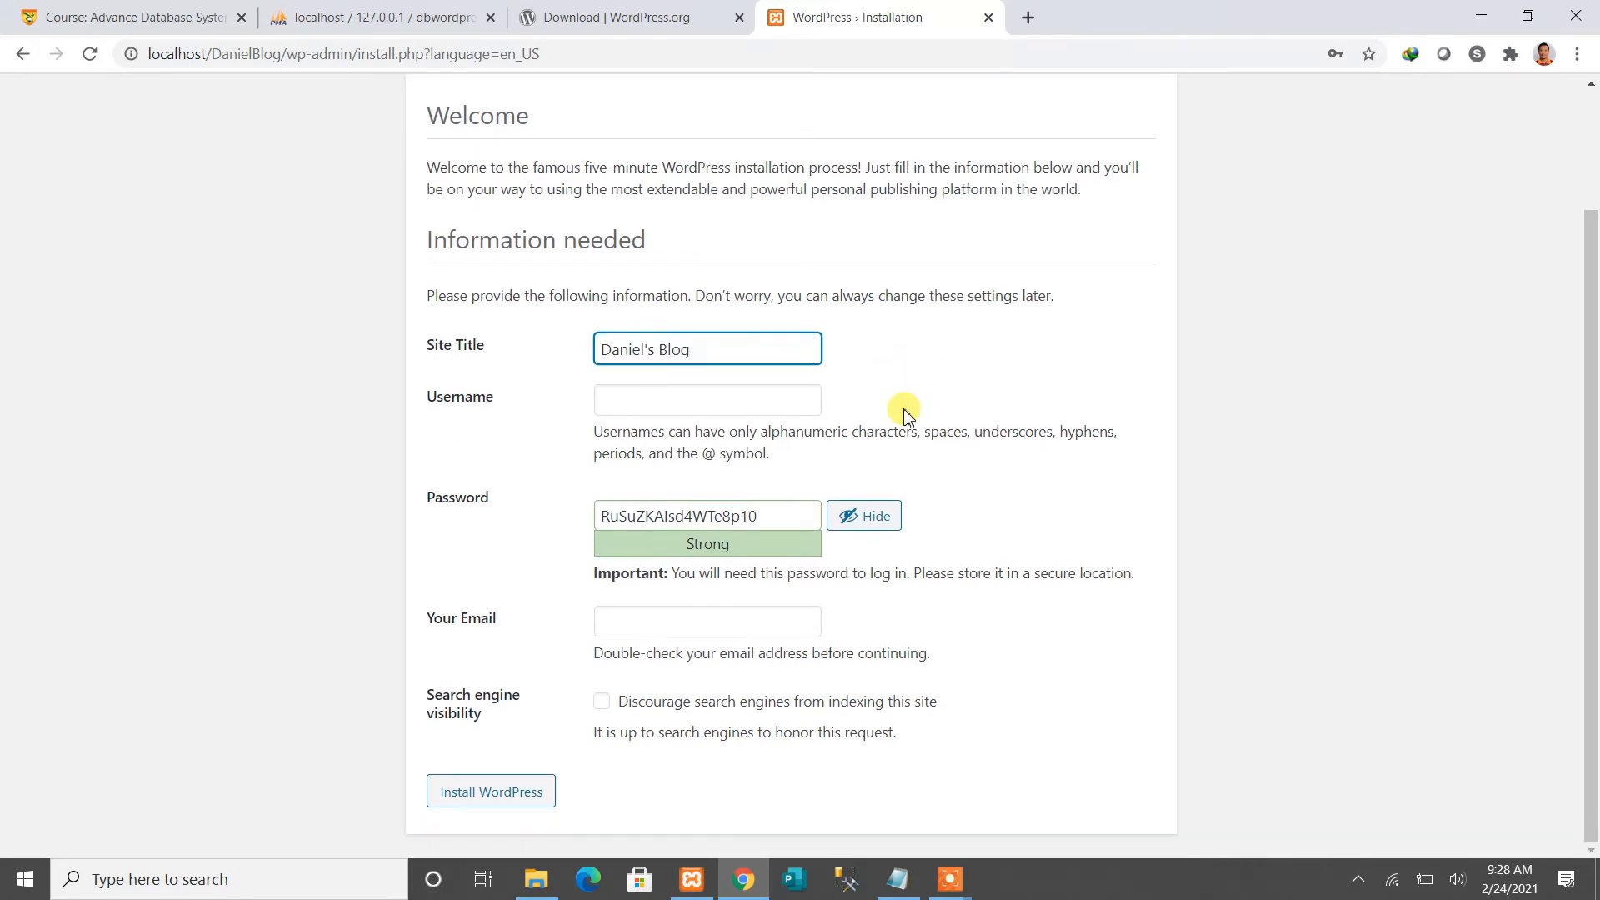
Enter the admin username in the installation form
click(717, 402)
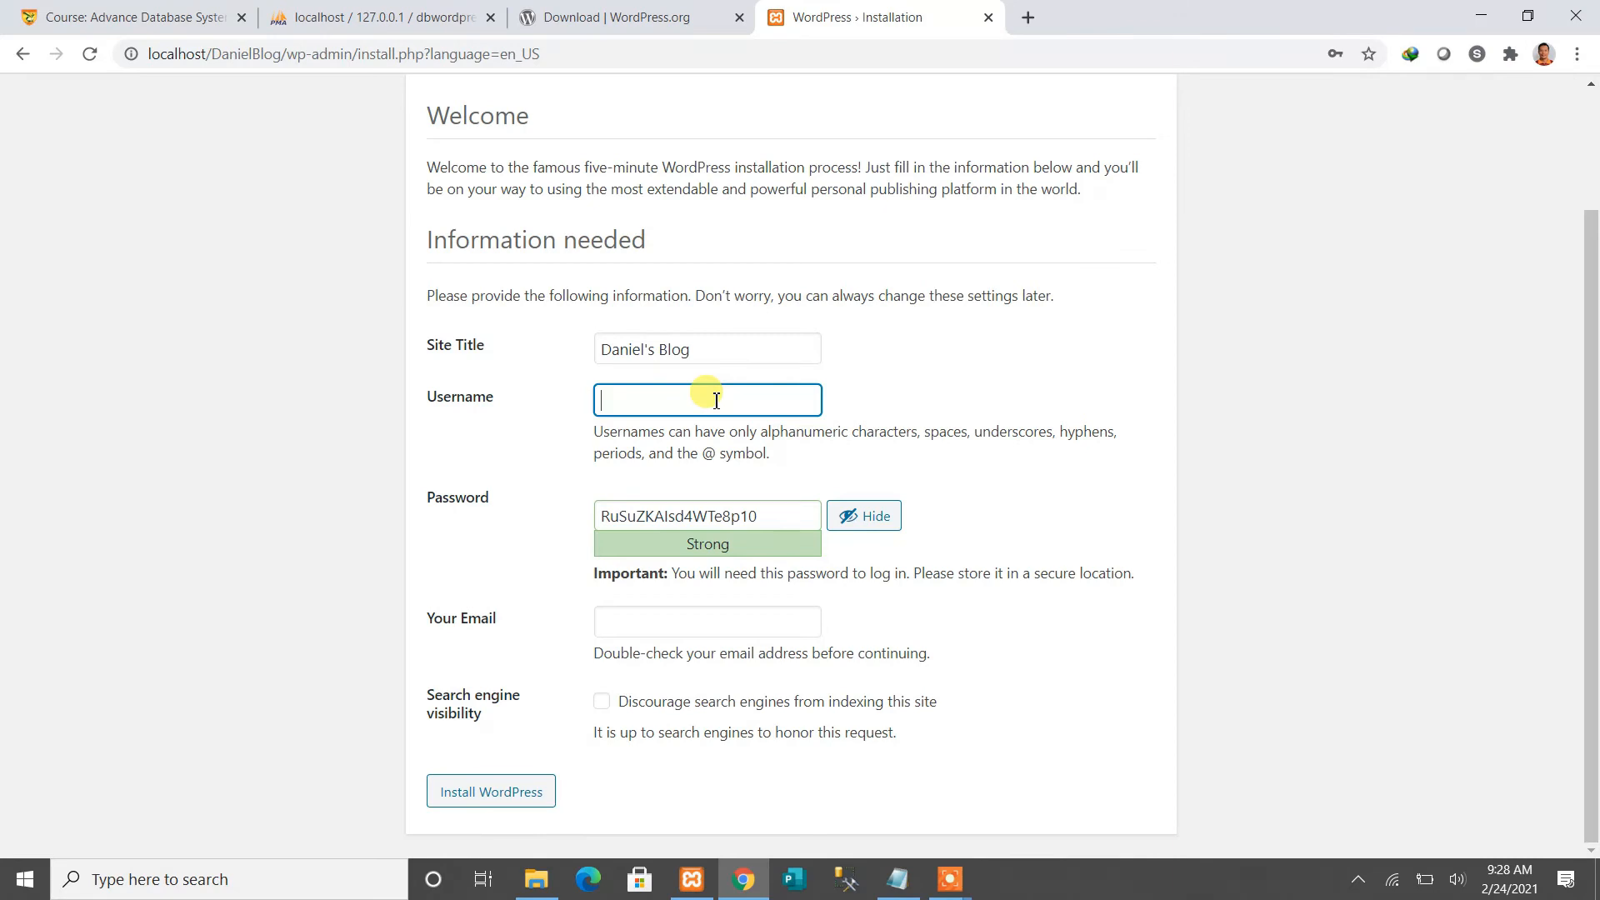
text(daniel)
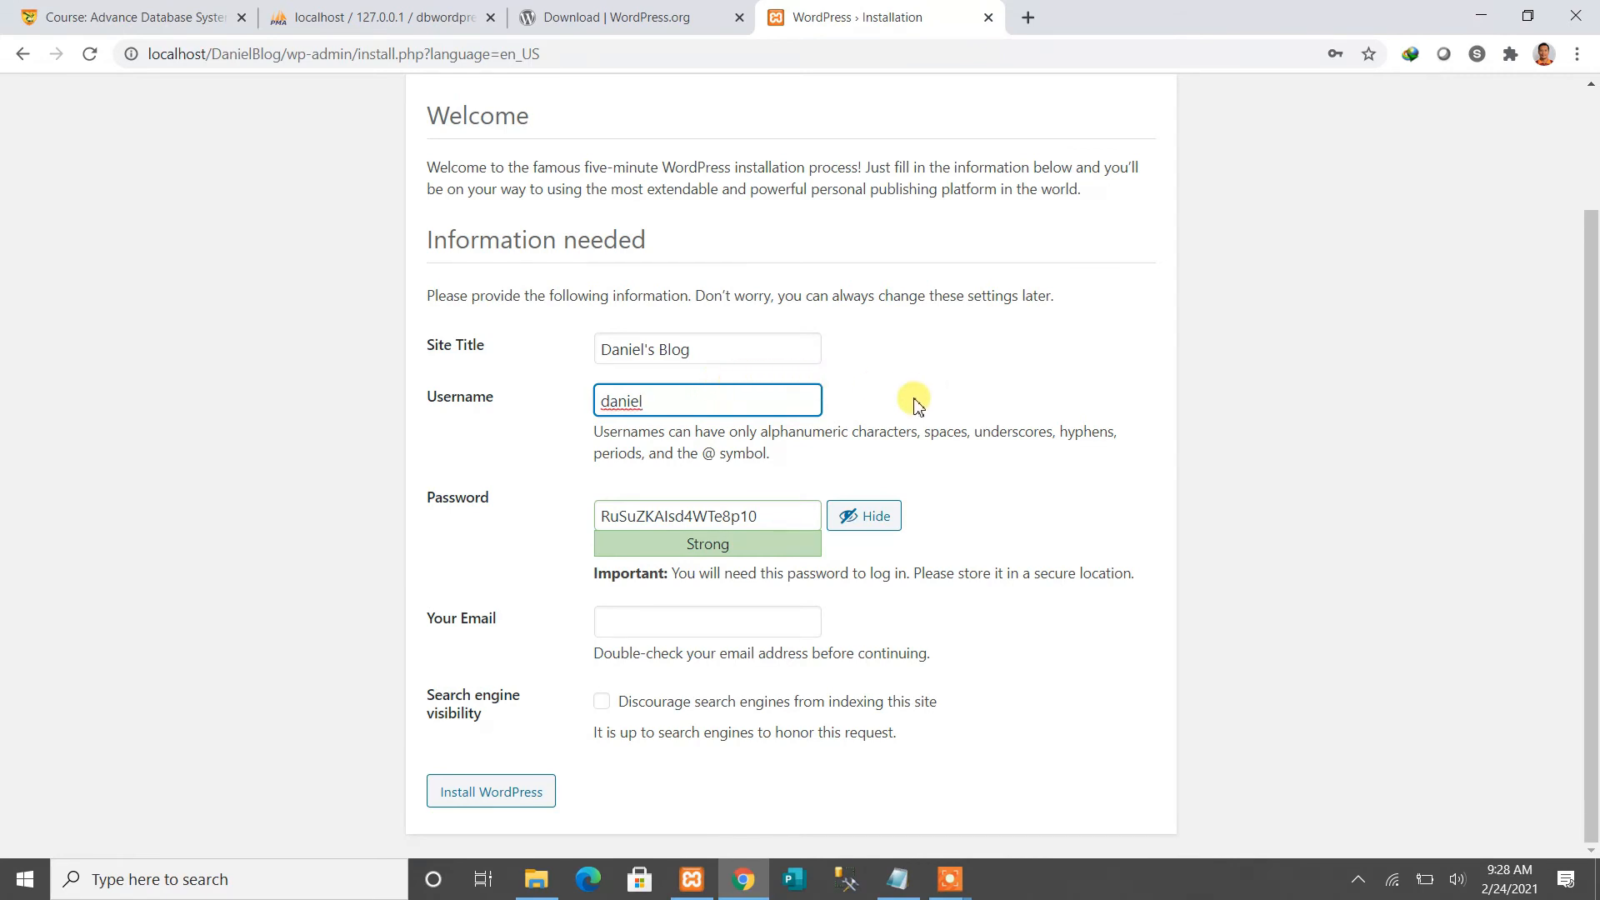
drag(664, 401, 521, 417)
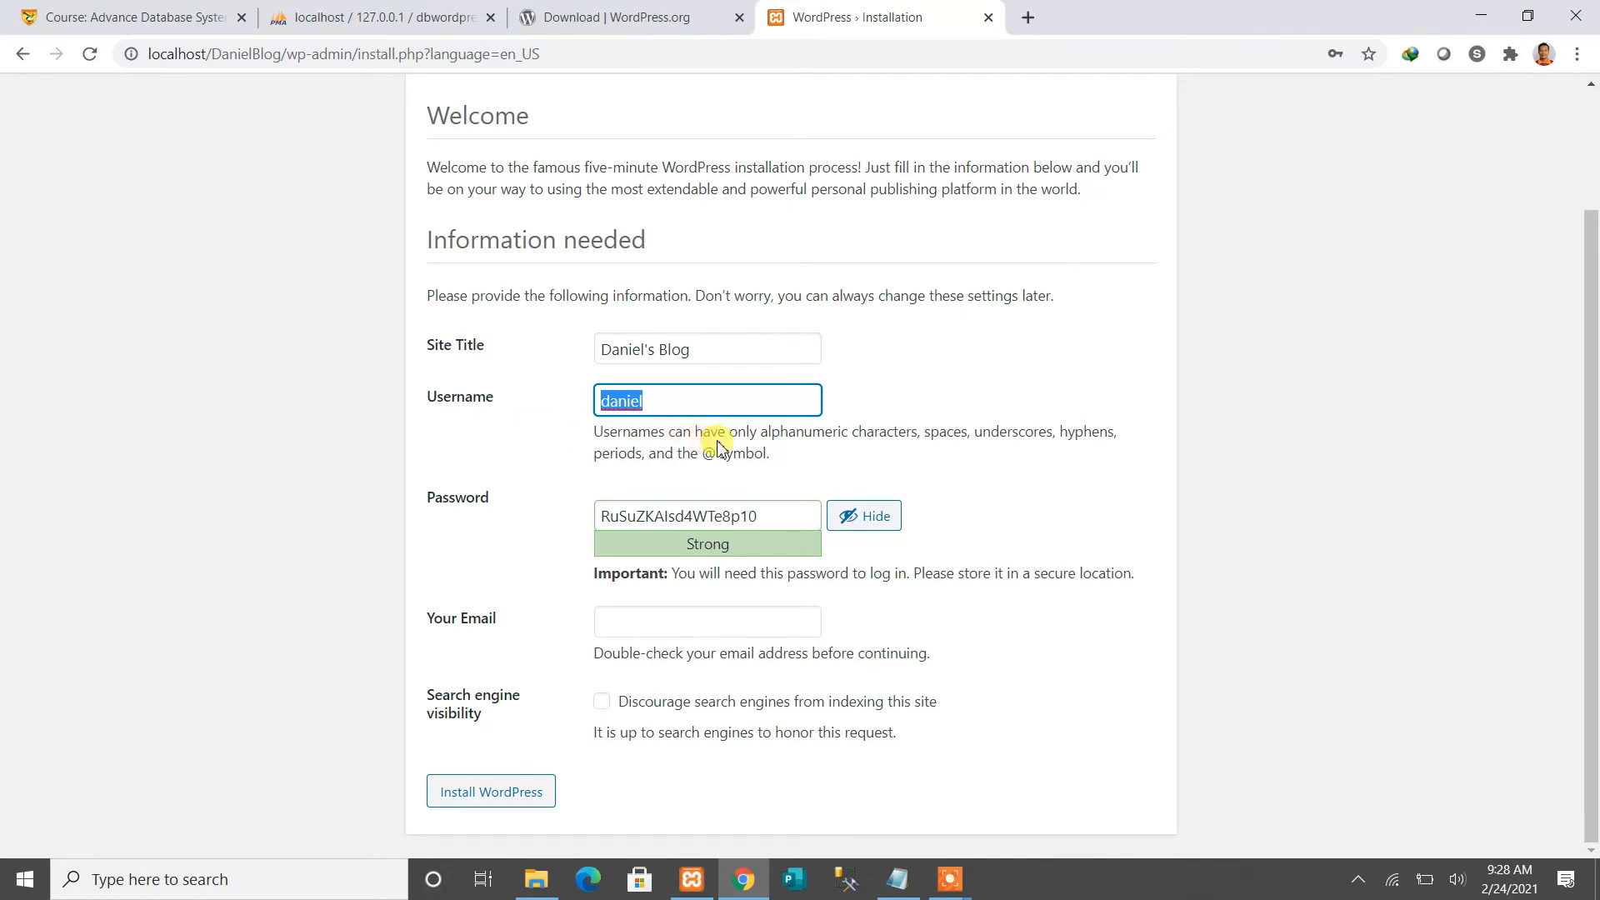
click(684, 405)
drag(668, 401, 504, 425)
click(655, 405)
drag(655, 405, 580, 413)
drag(676, 404, 565, 408)
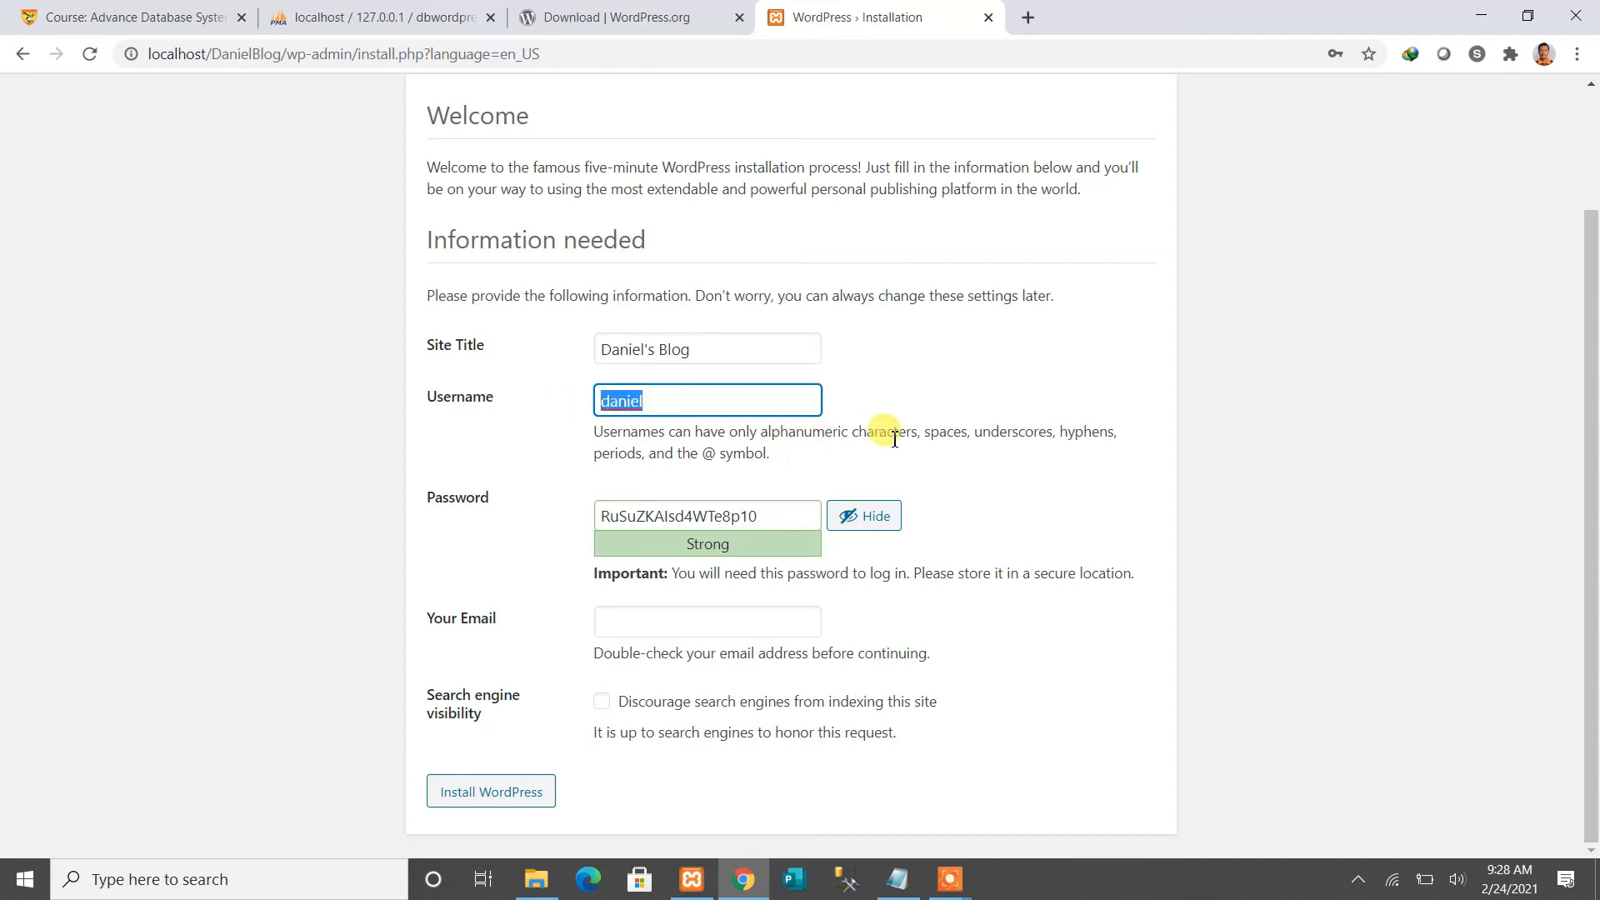
Select and copy the strong generated password
drag(775, 517, 536, 517)
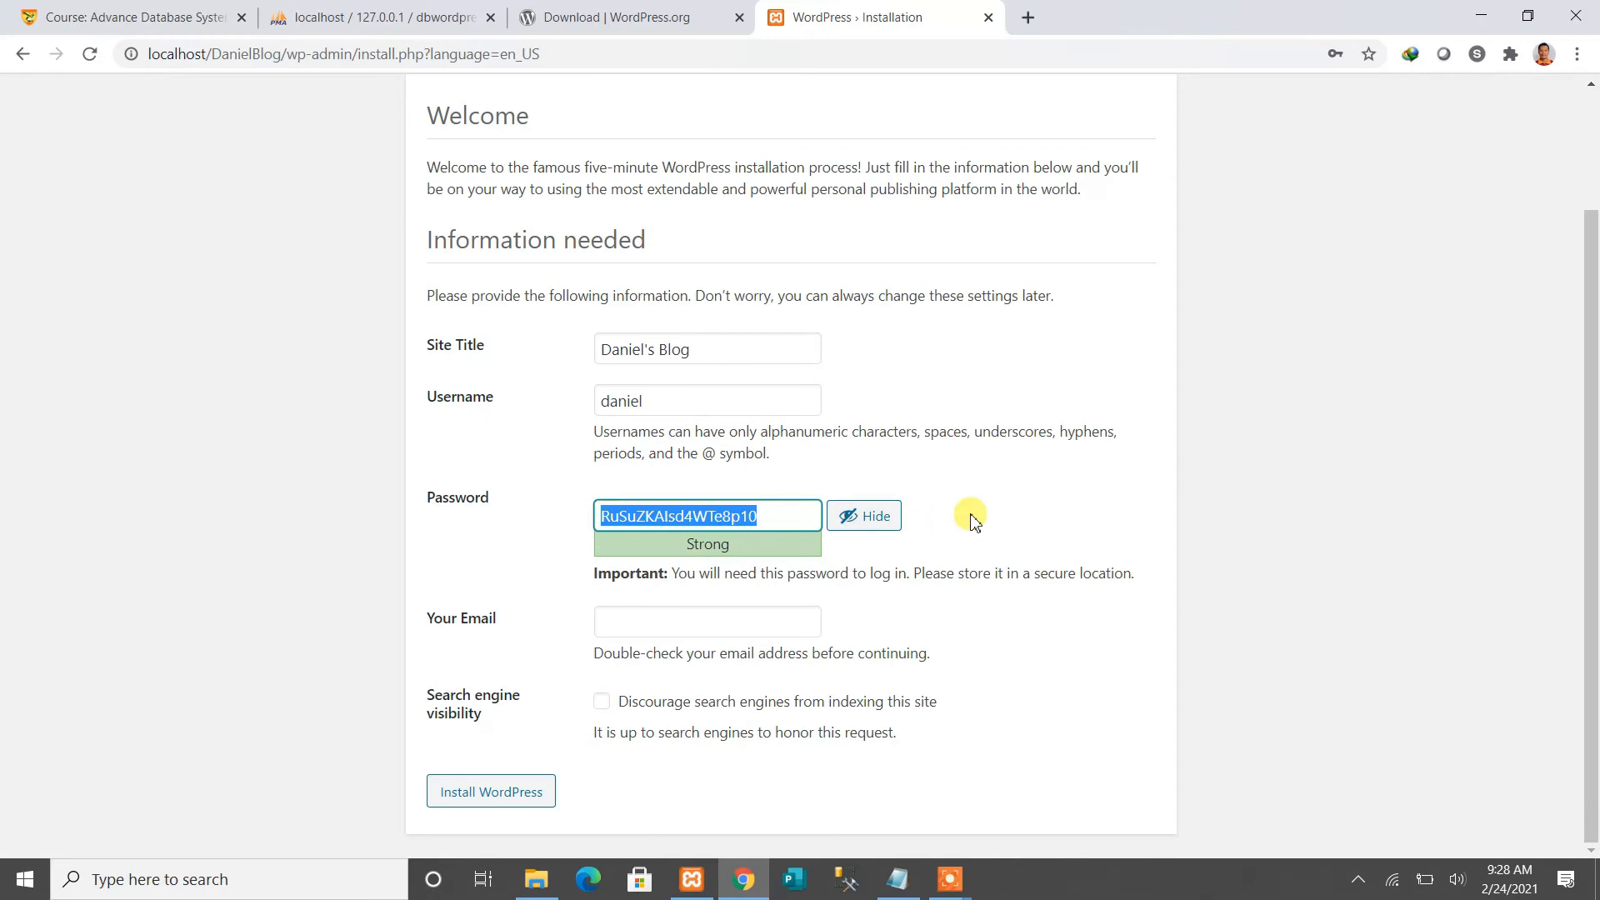
click(781, 519)
drag(782, 518, 554, 516)
click(783, 514)
drag(785, 519, 525, 516)
key(ctrl+c)
drag(779, 514, 513, 540)
Open Notepad and paste the copied password into a new note
click(213, 880)
text(not)
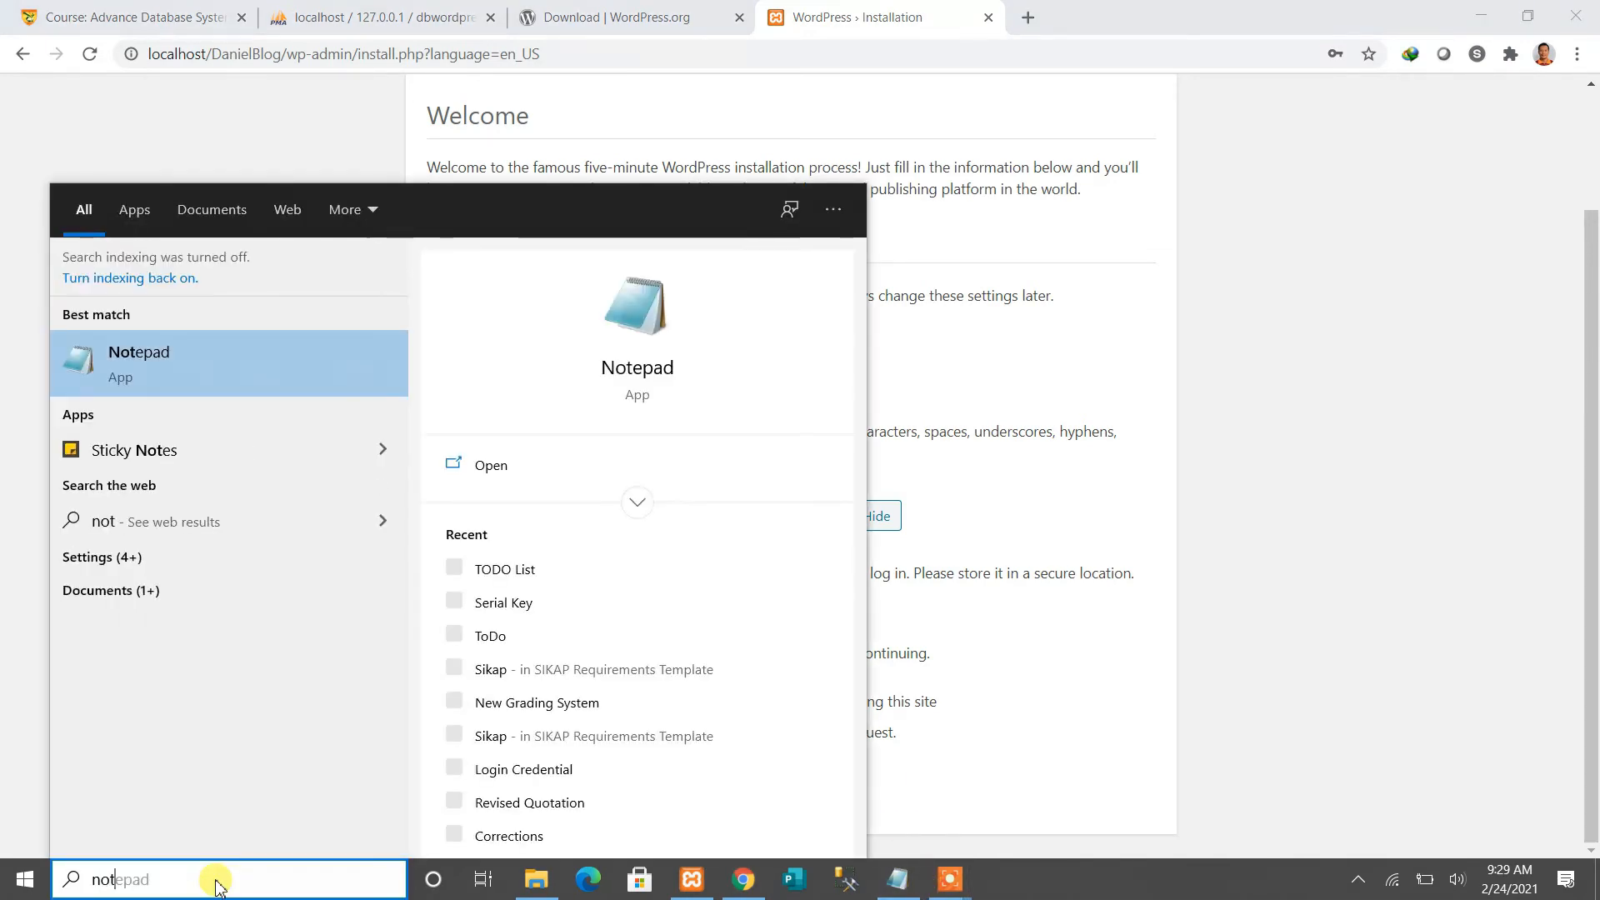
key(Return)
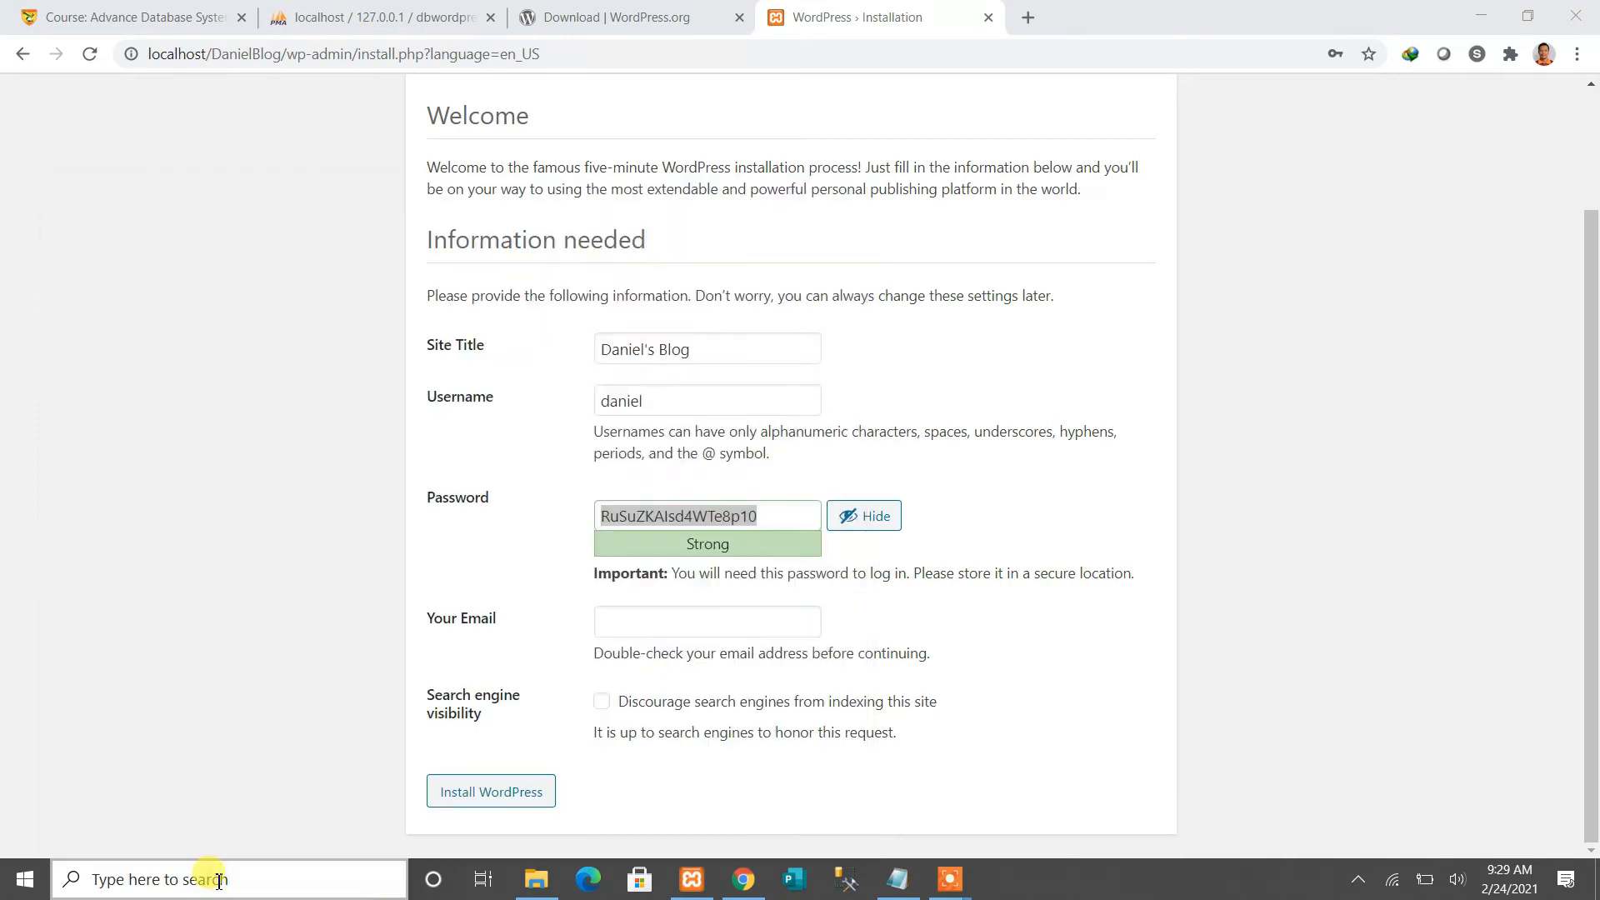
key(ctrl+v)
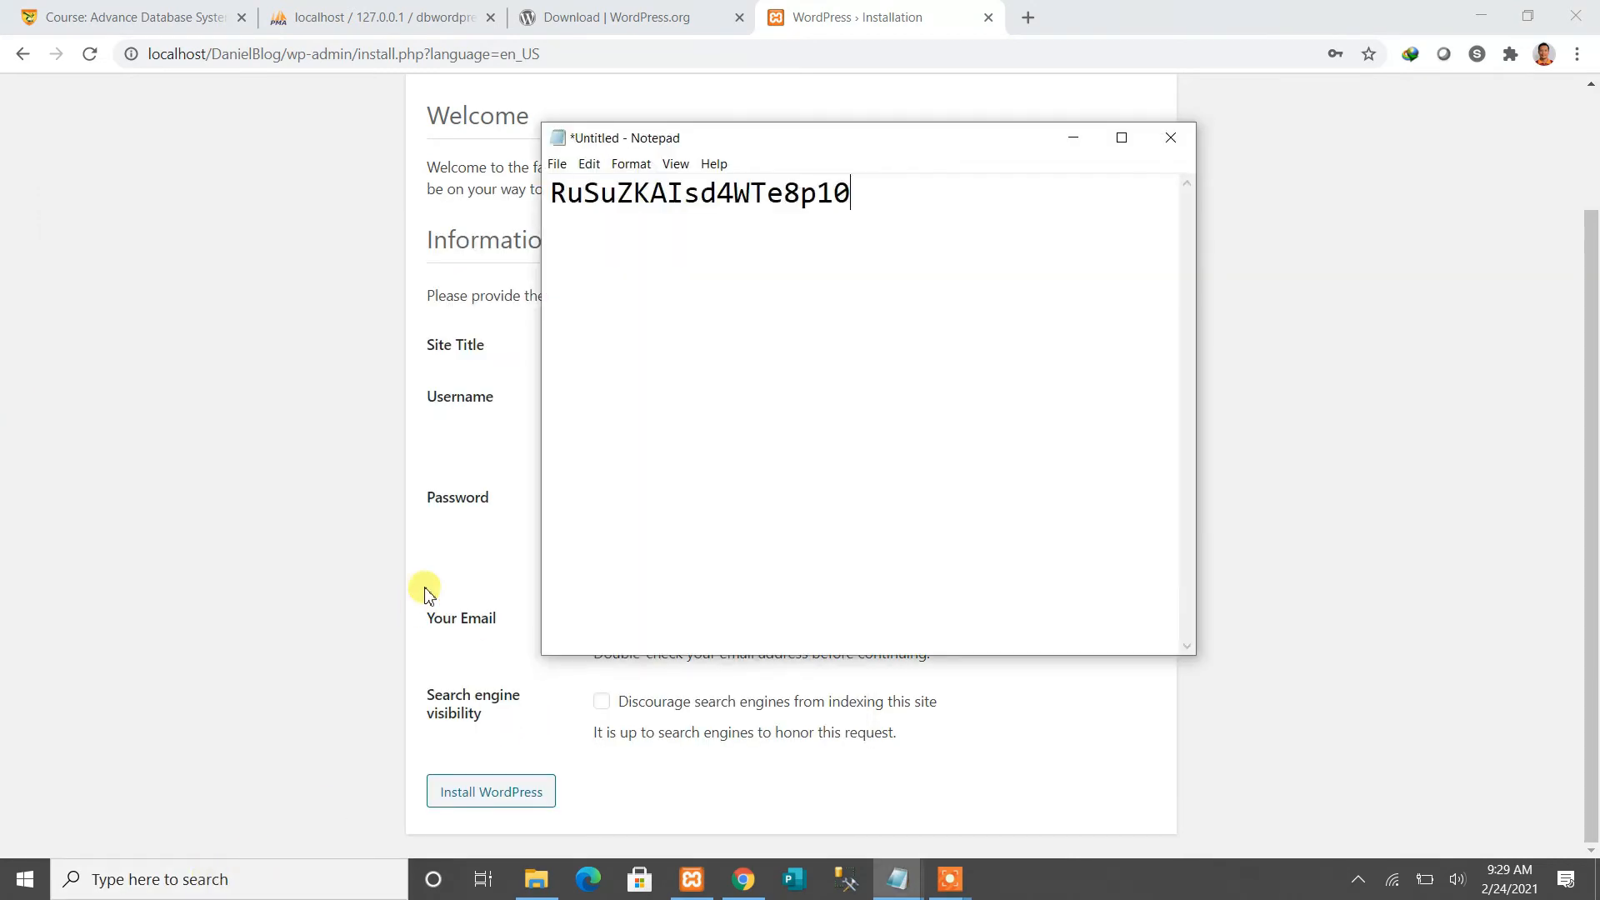
Add a 'Username:' line with the admin username and a 'Password:' label, then minimize Notepad
click(557, 203)
key(Return)
text(UsernameL)
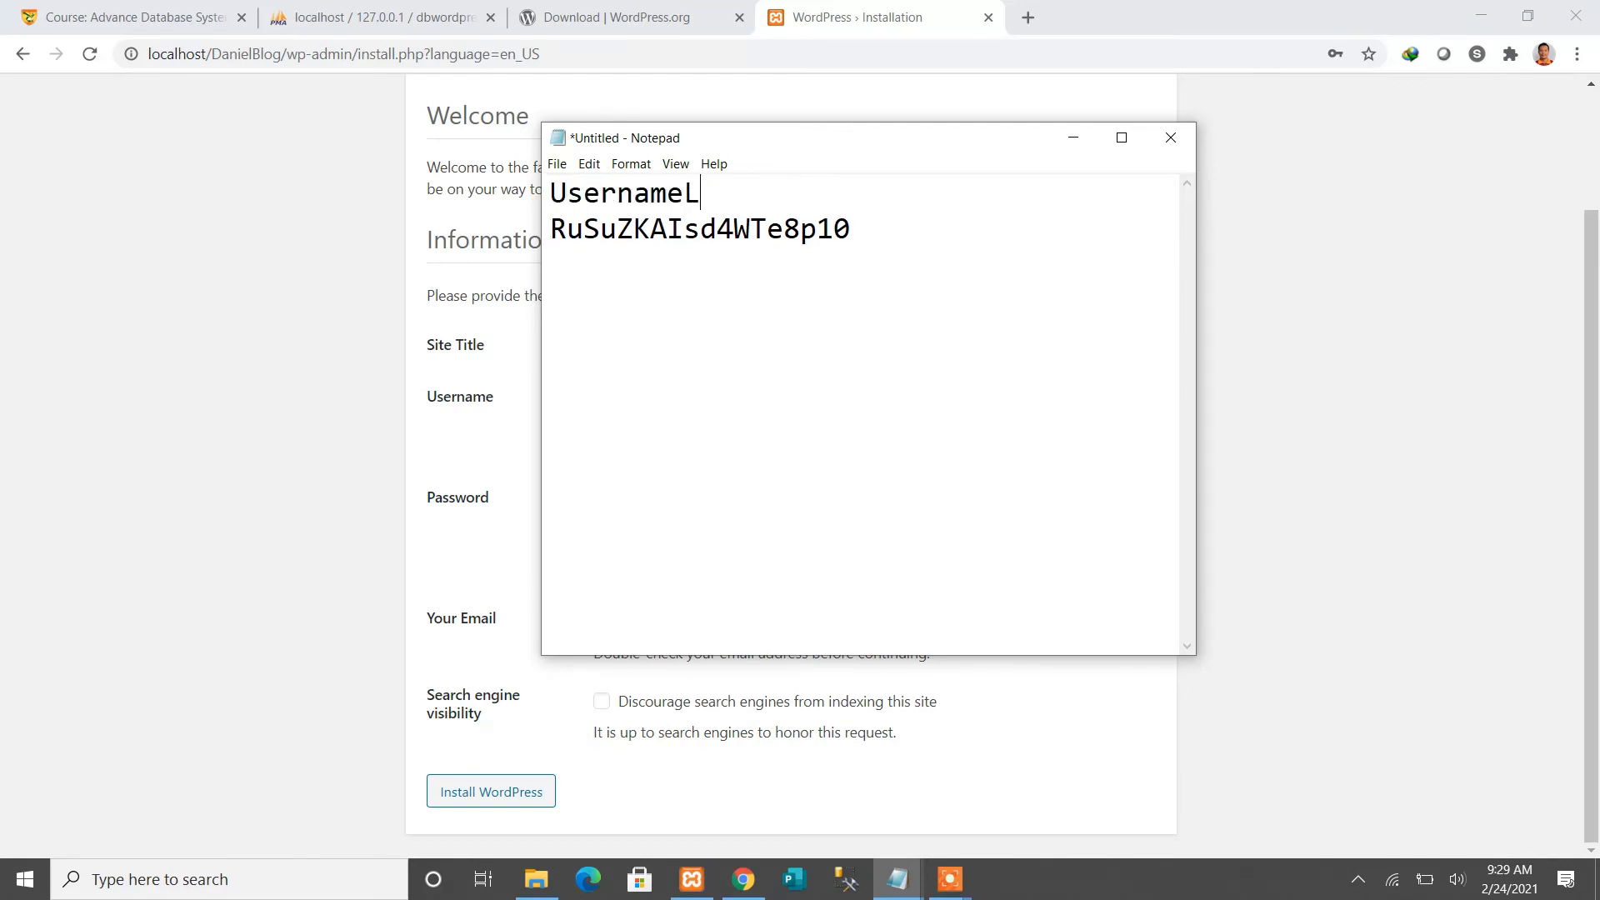
key(BackSpace)
text(: daniel)
click(801, 228)
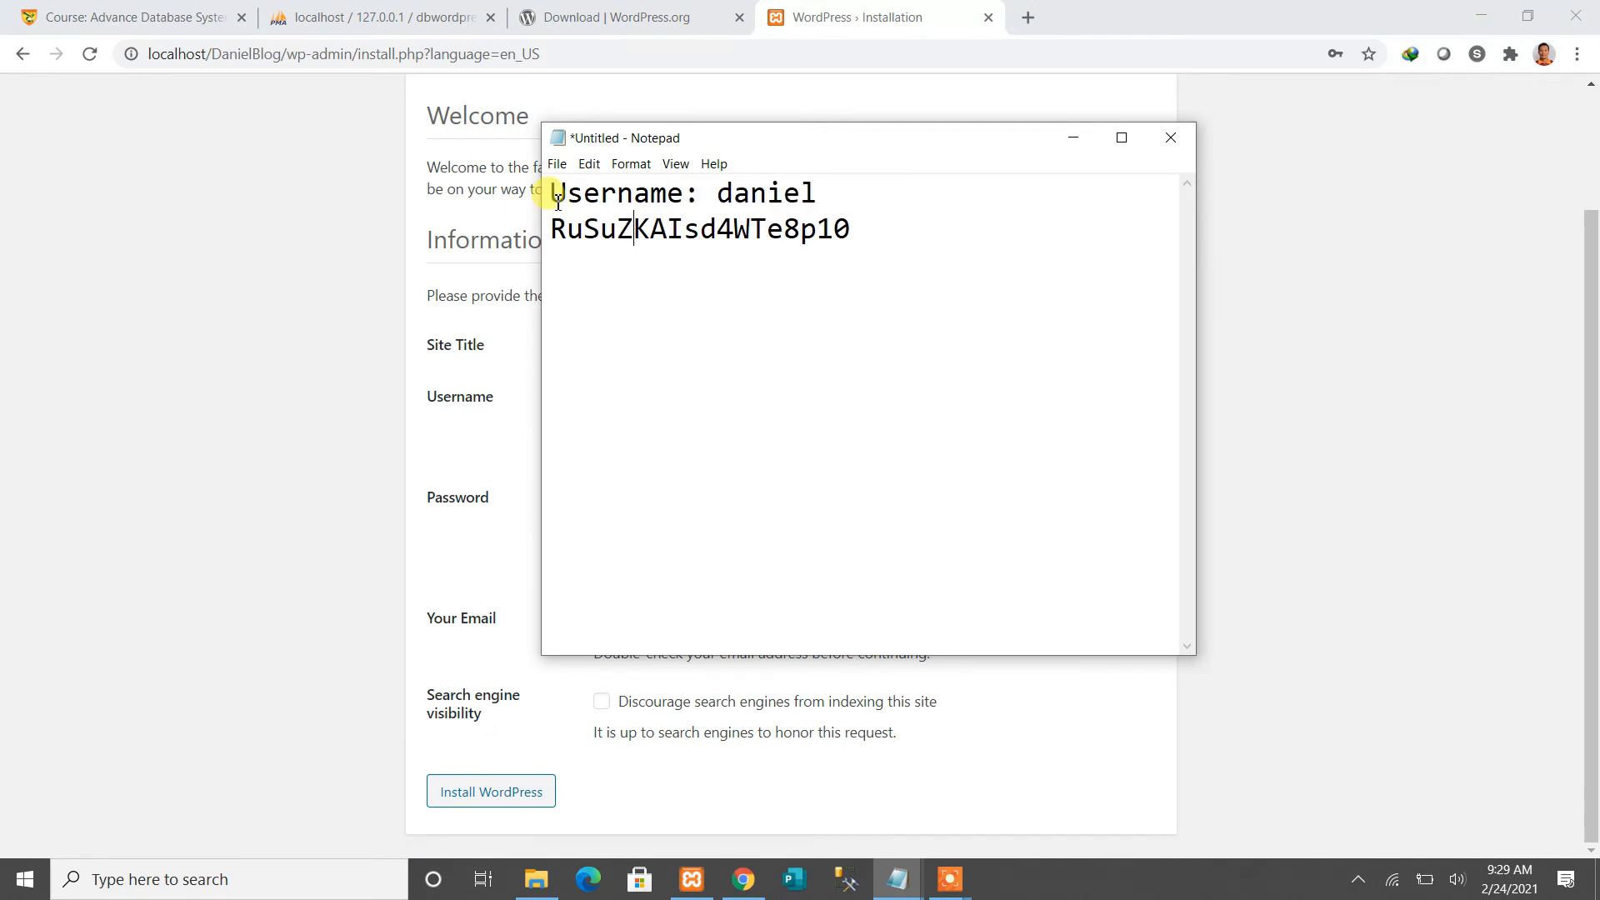
text(Password:)
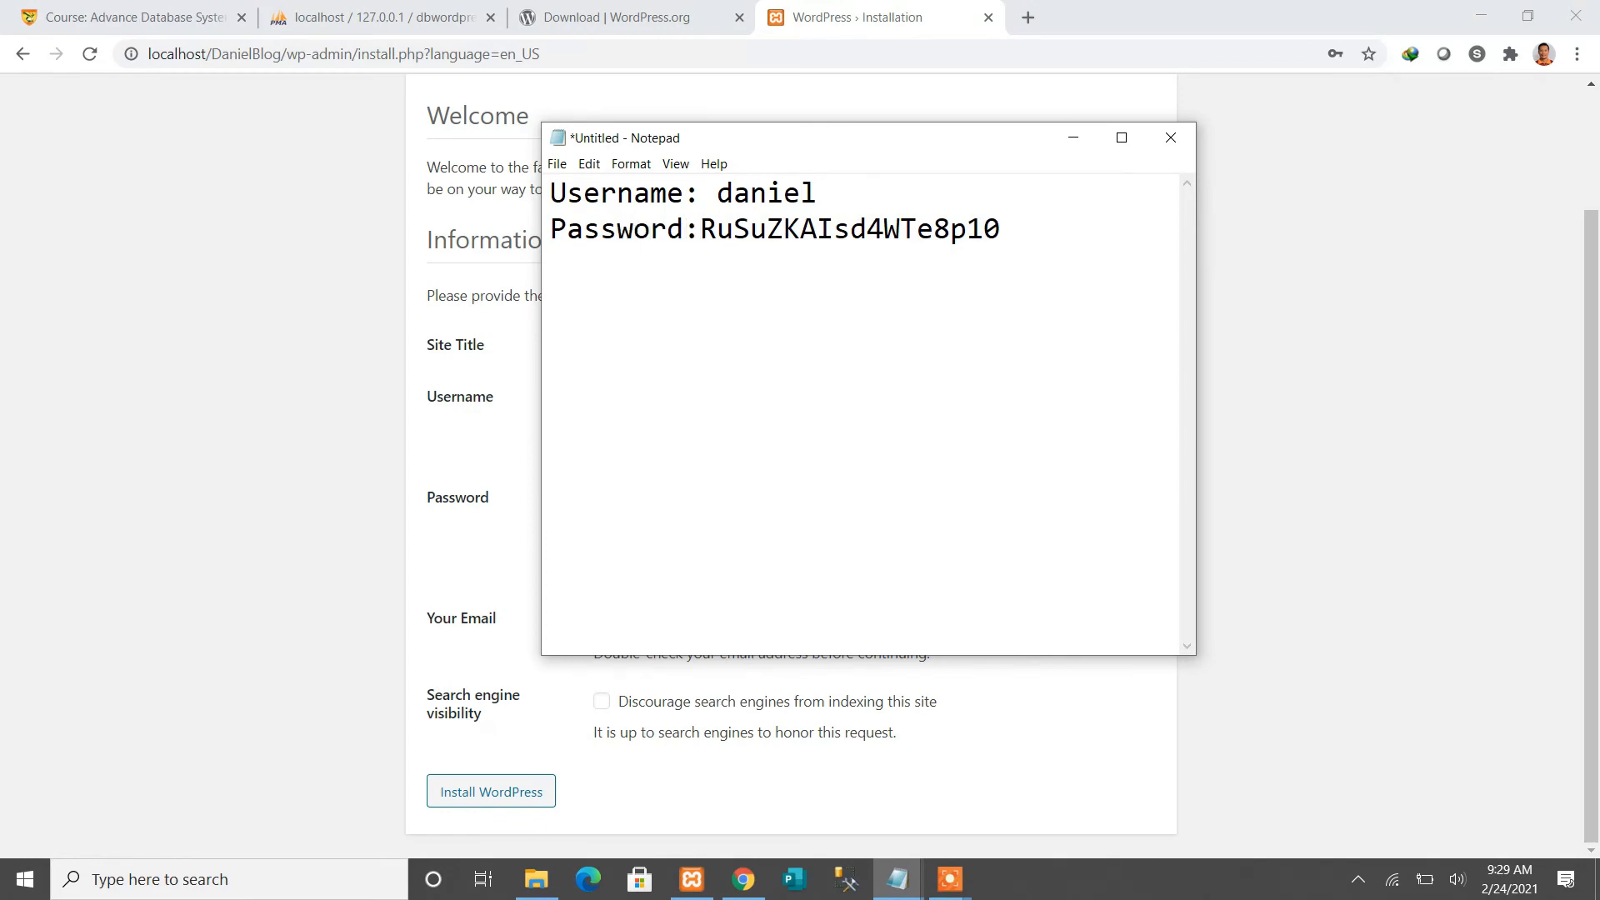
click(1074, 140)
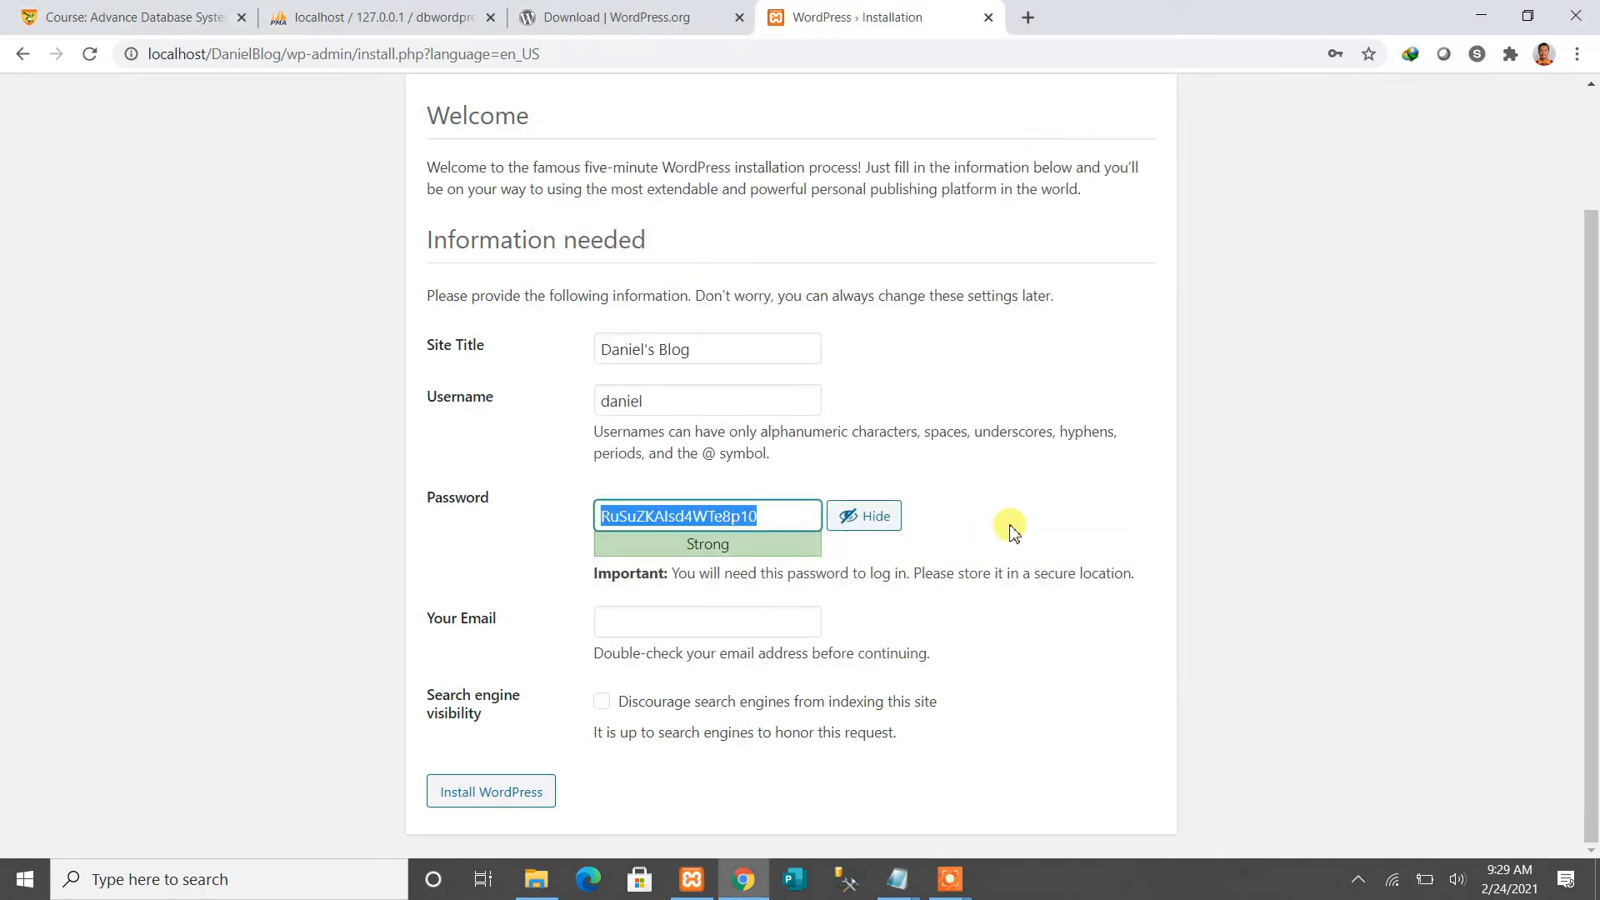
Enter the admin's e-mail address and install WordPress
click(768, 625)
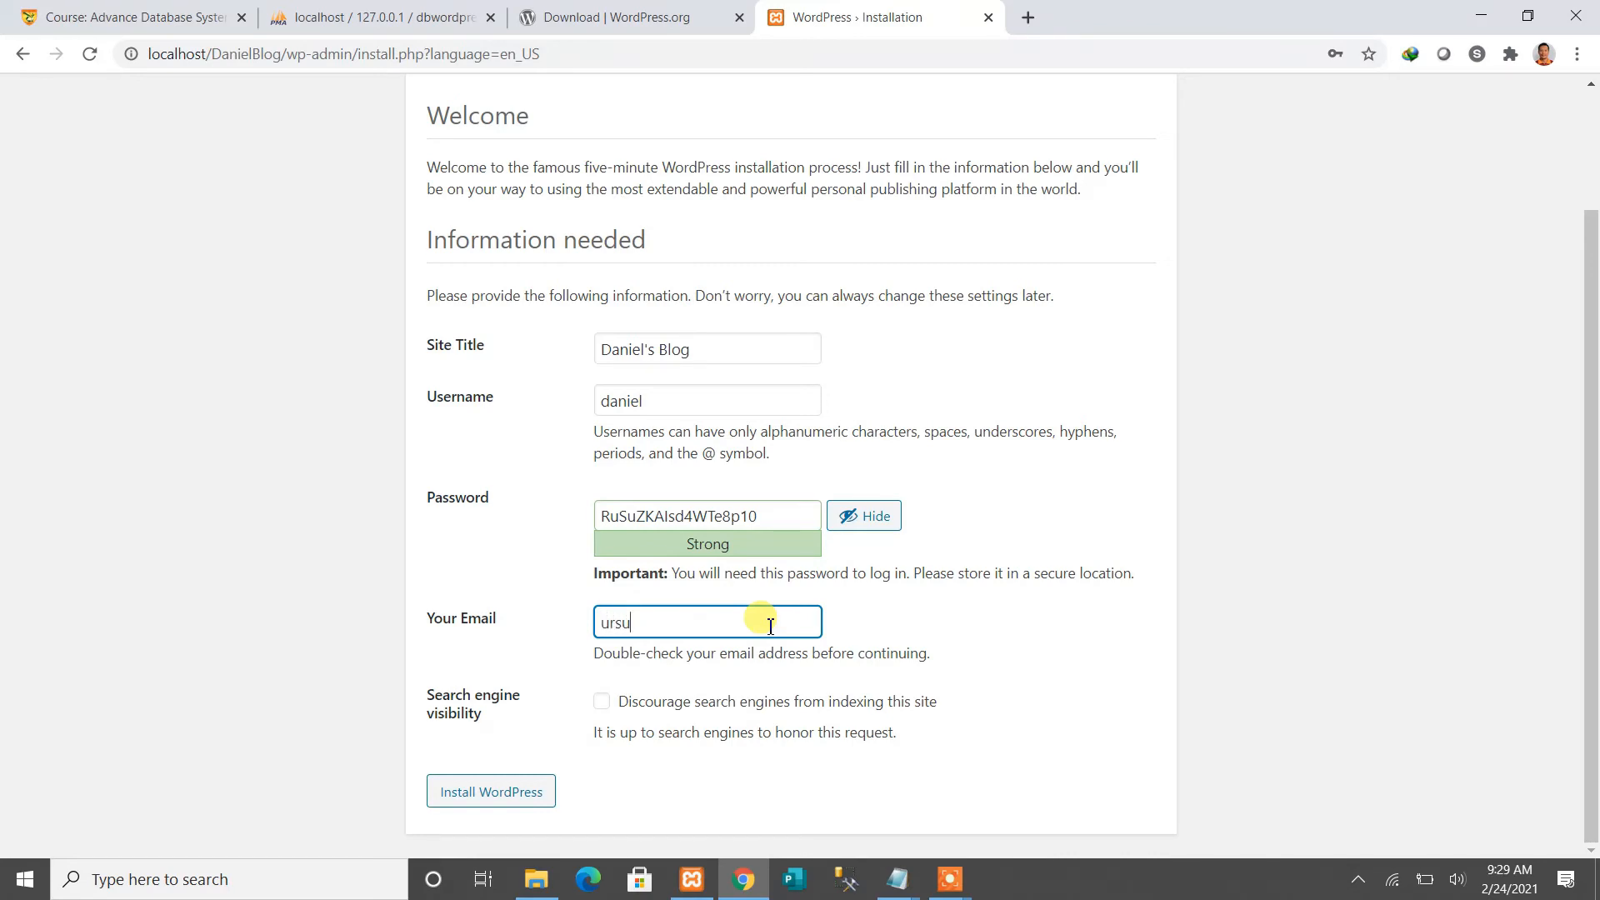
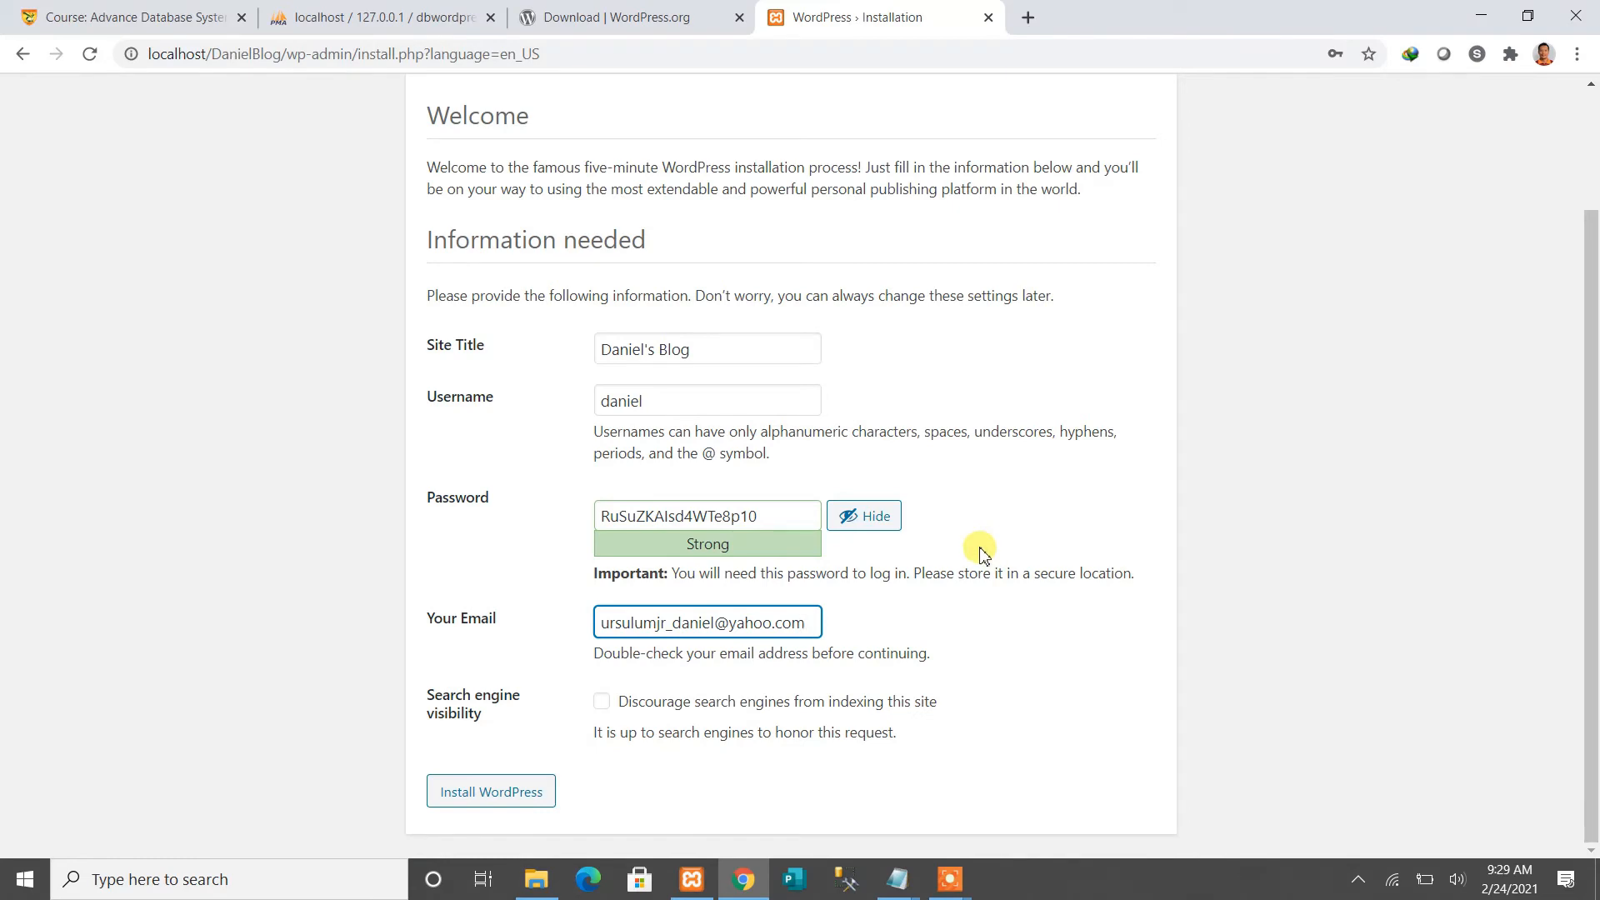
click(487, 800)
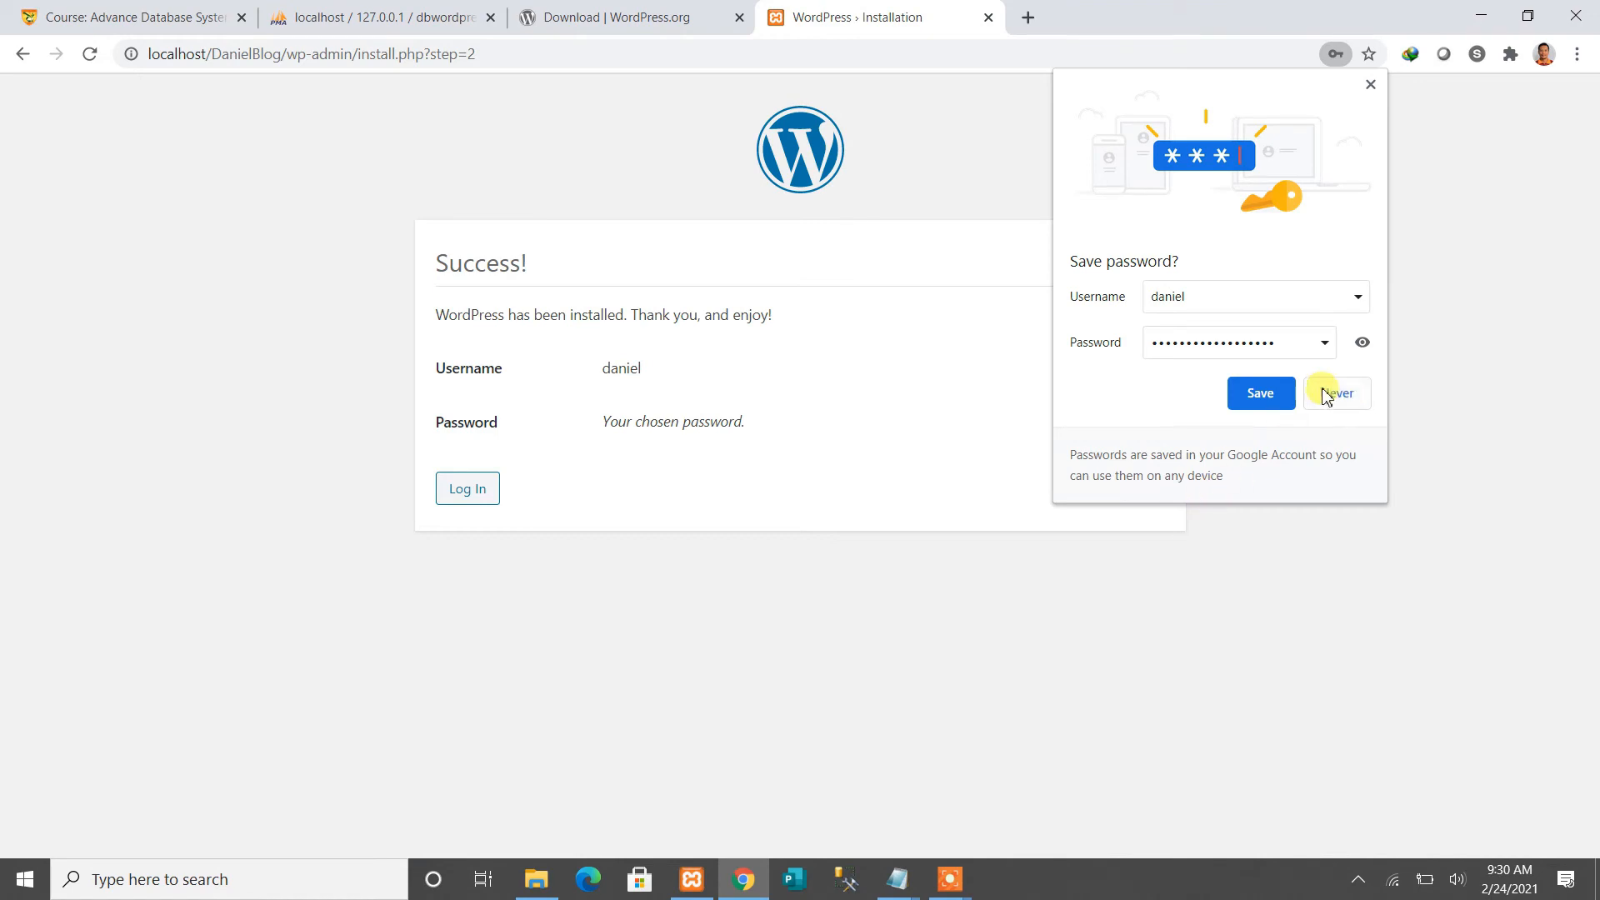
Decline saving the password in Chrome and go to the WordPress login page
click(1350, 399)
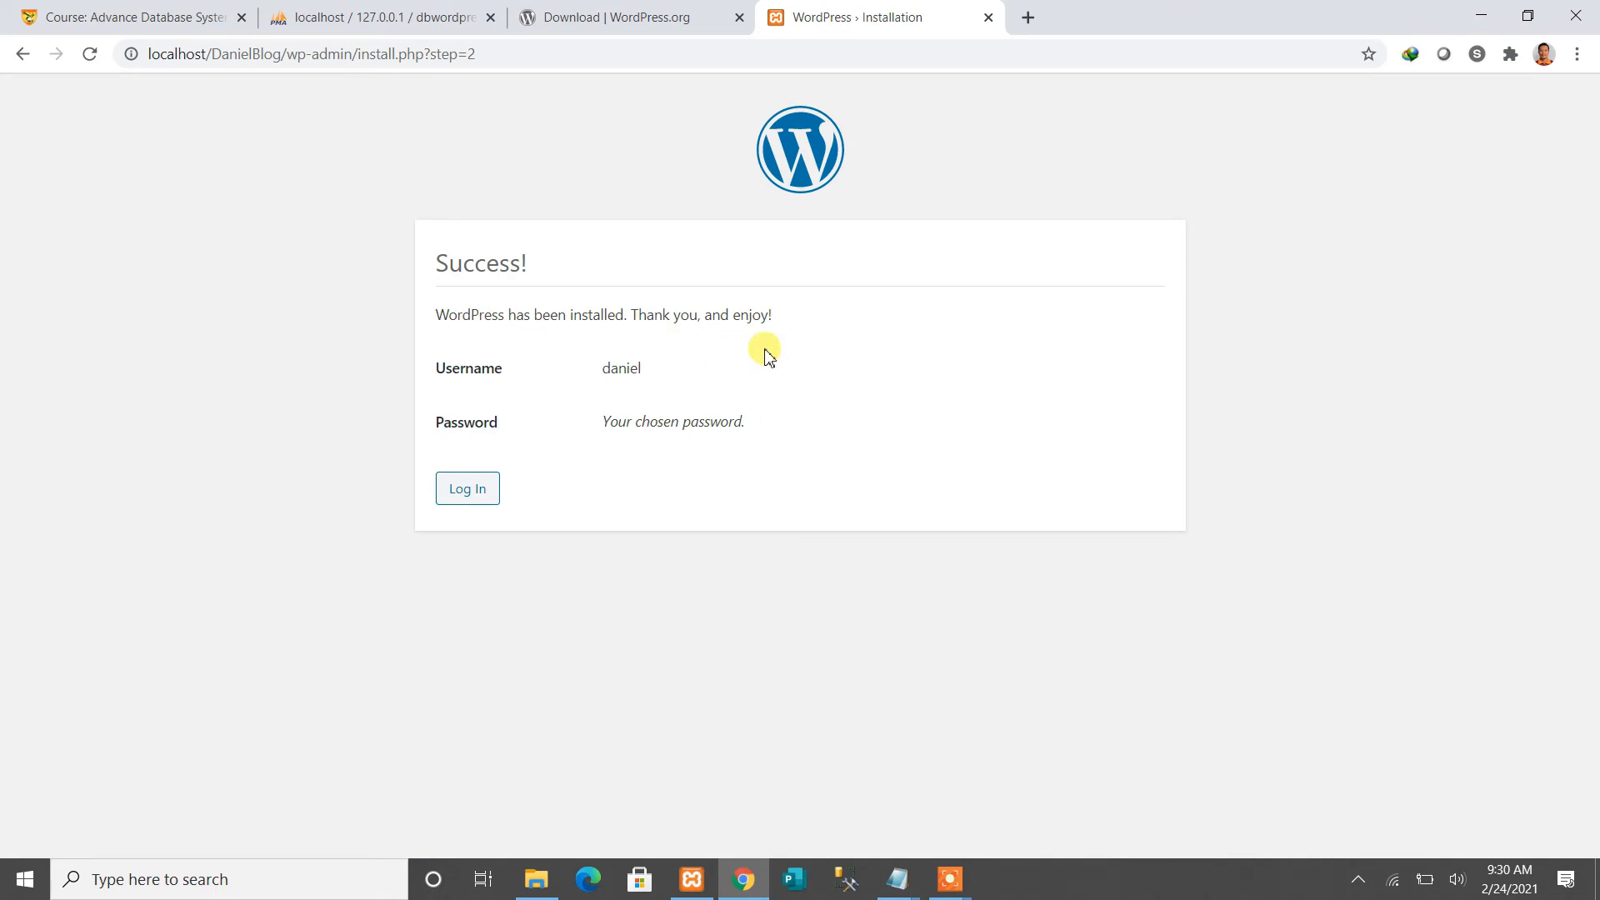
click(468, 490)
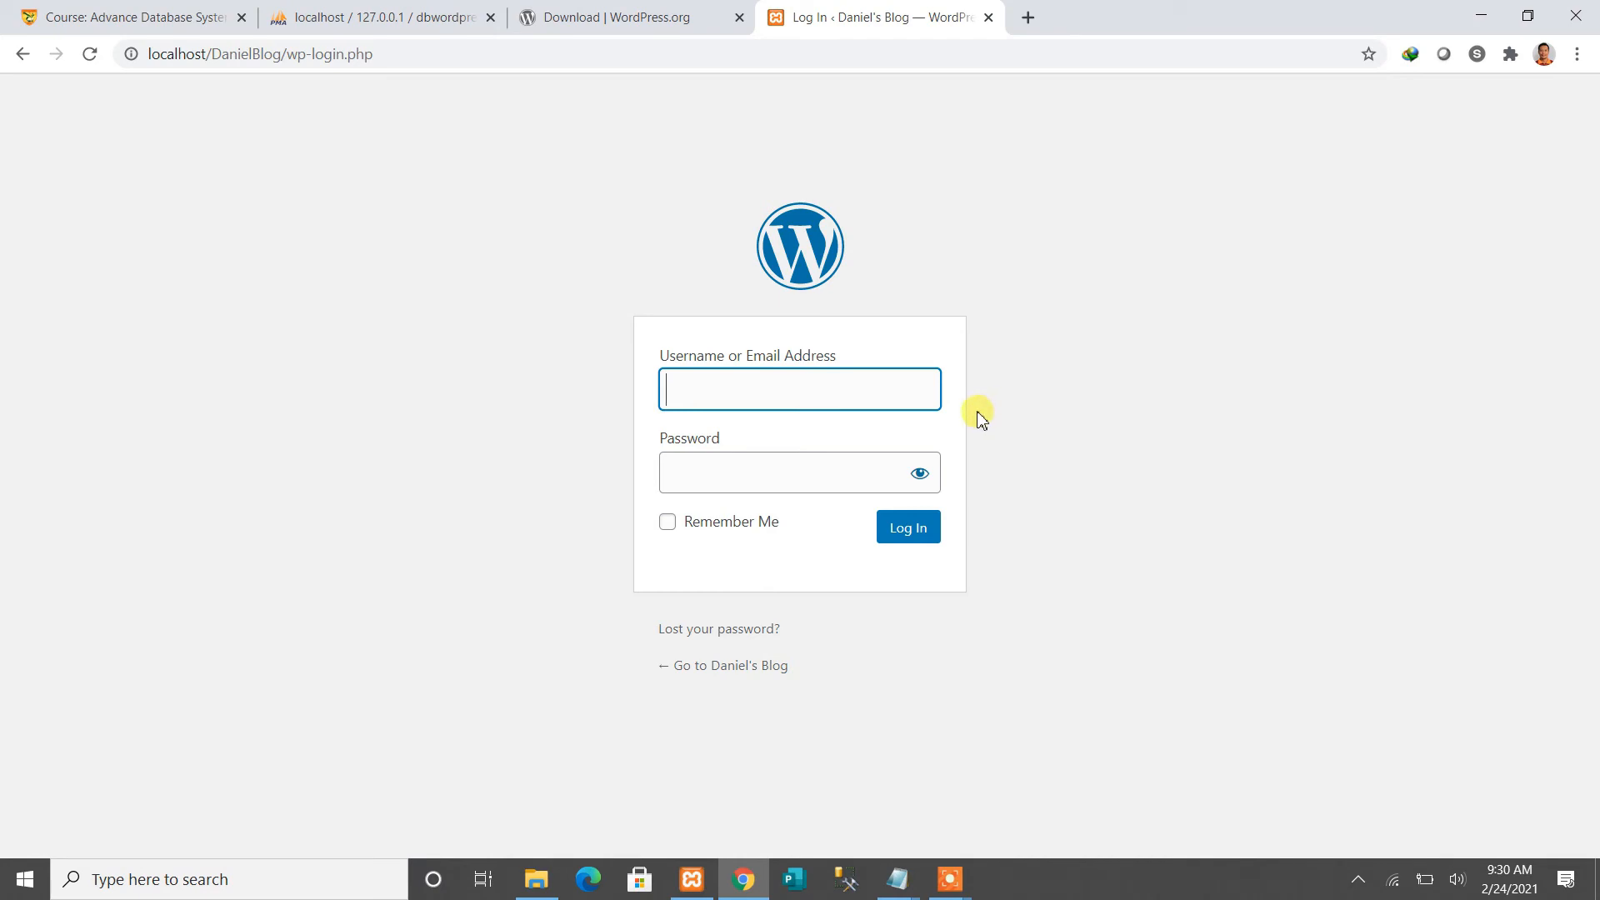
Log in with the admin username and the password copied from the Notepad note
text(daniel)
key(Tab)
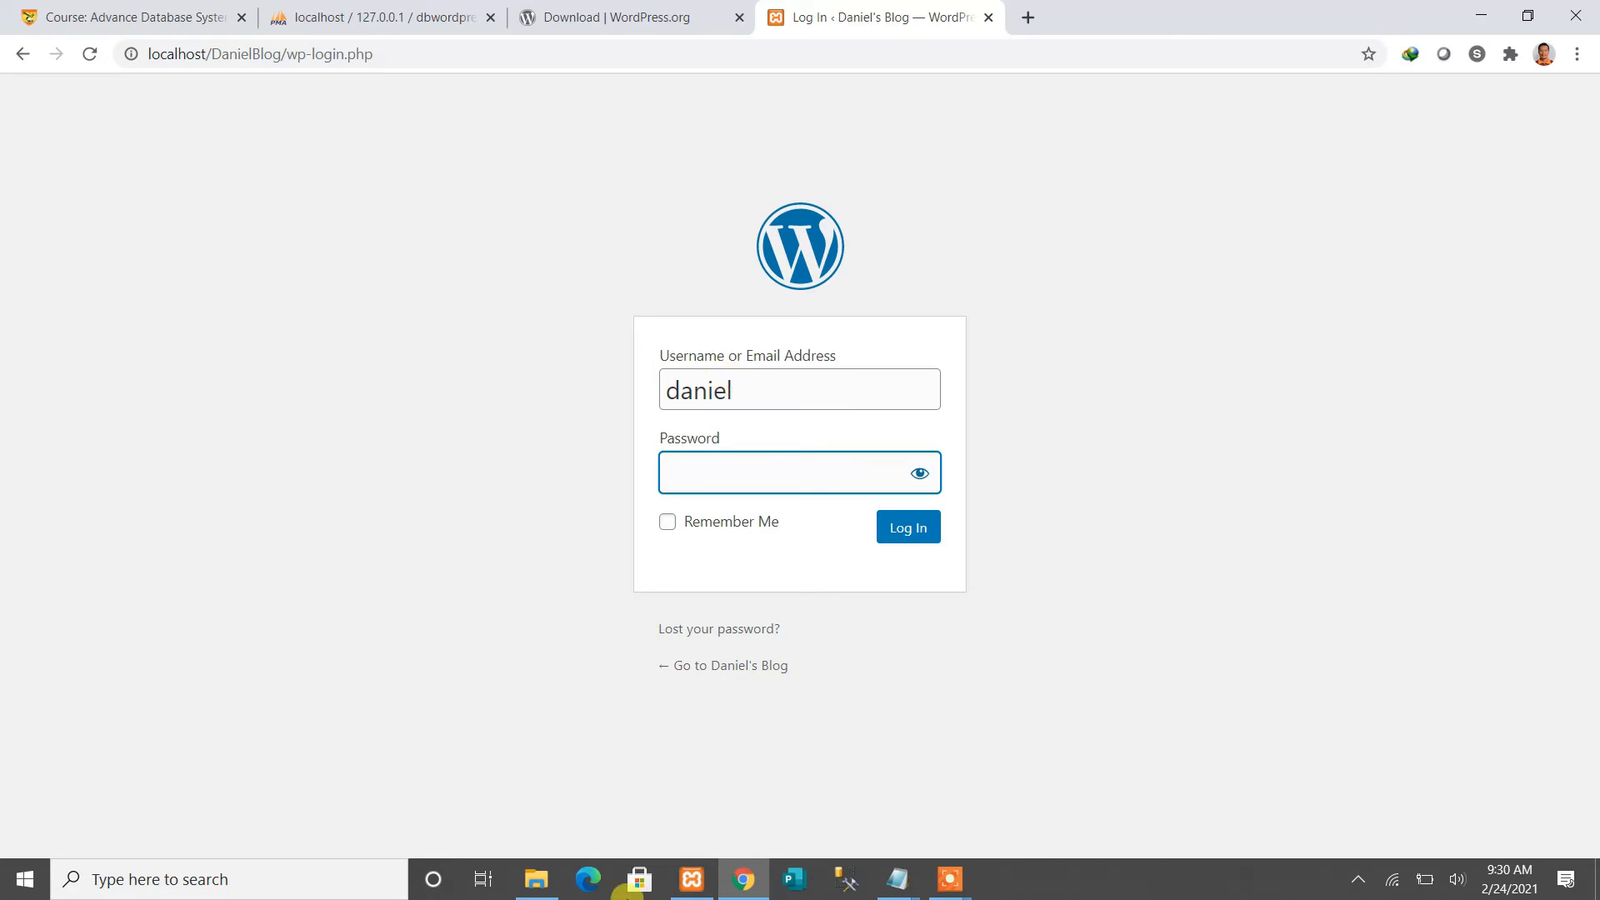
click(896, 879)
click(987, 812)
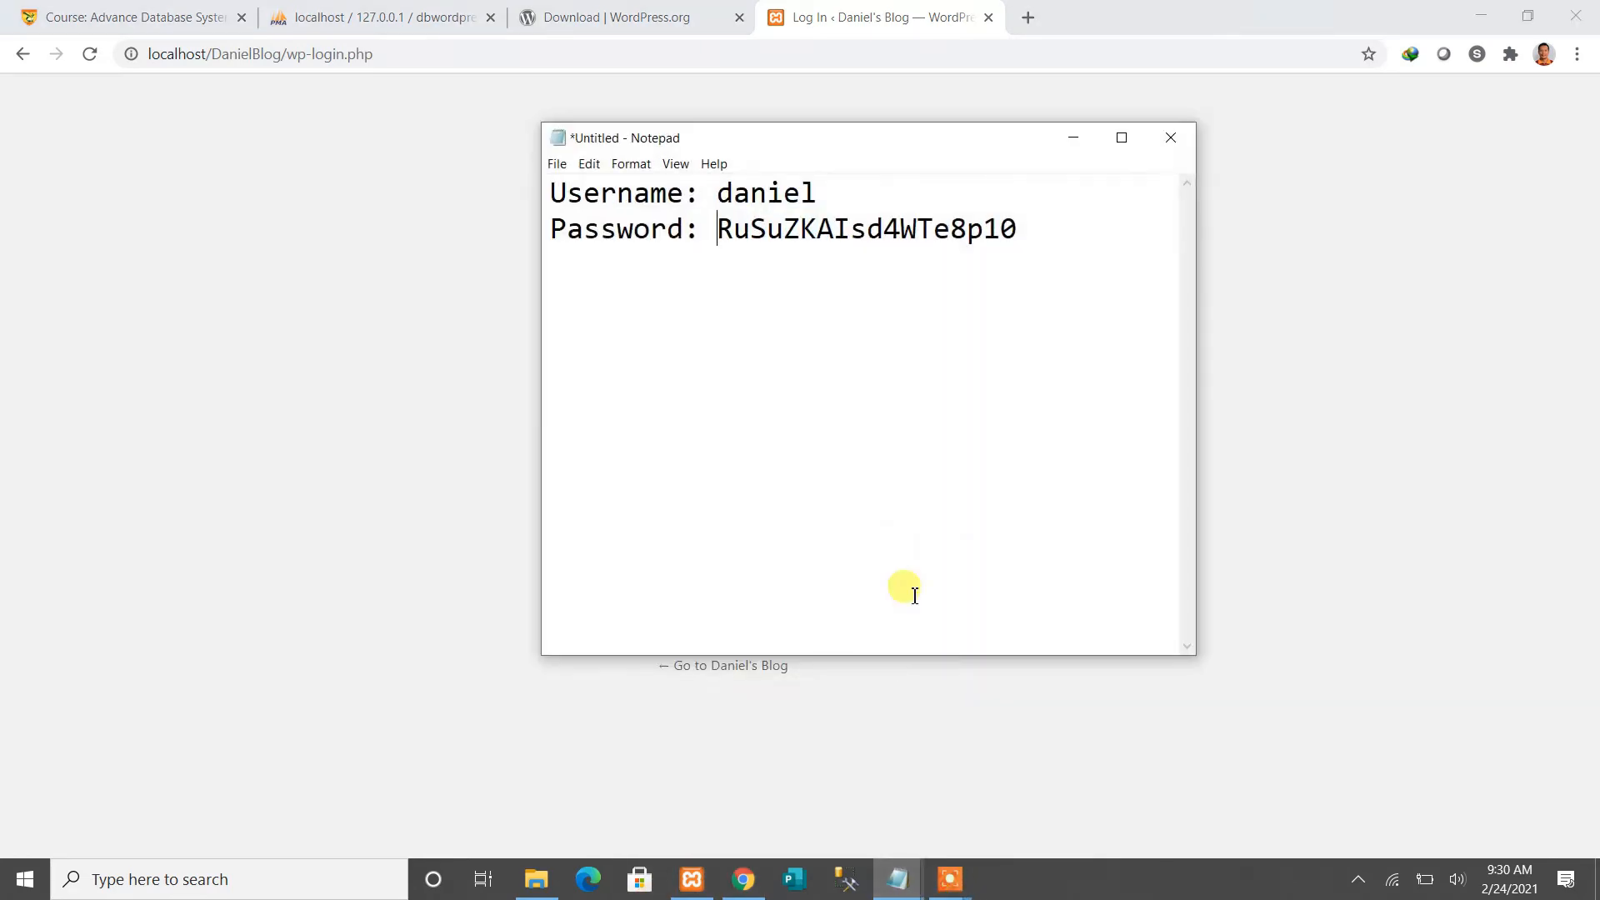
drag(1032, 228, 725, 230)
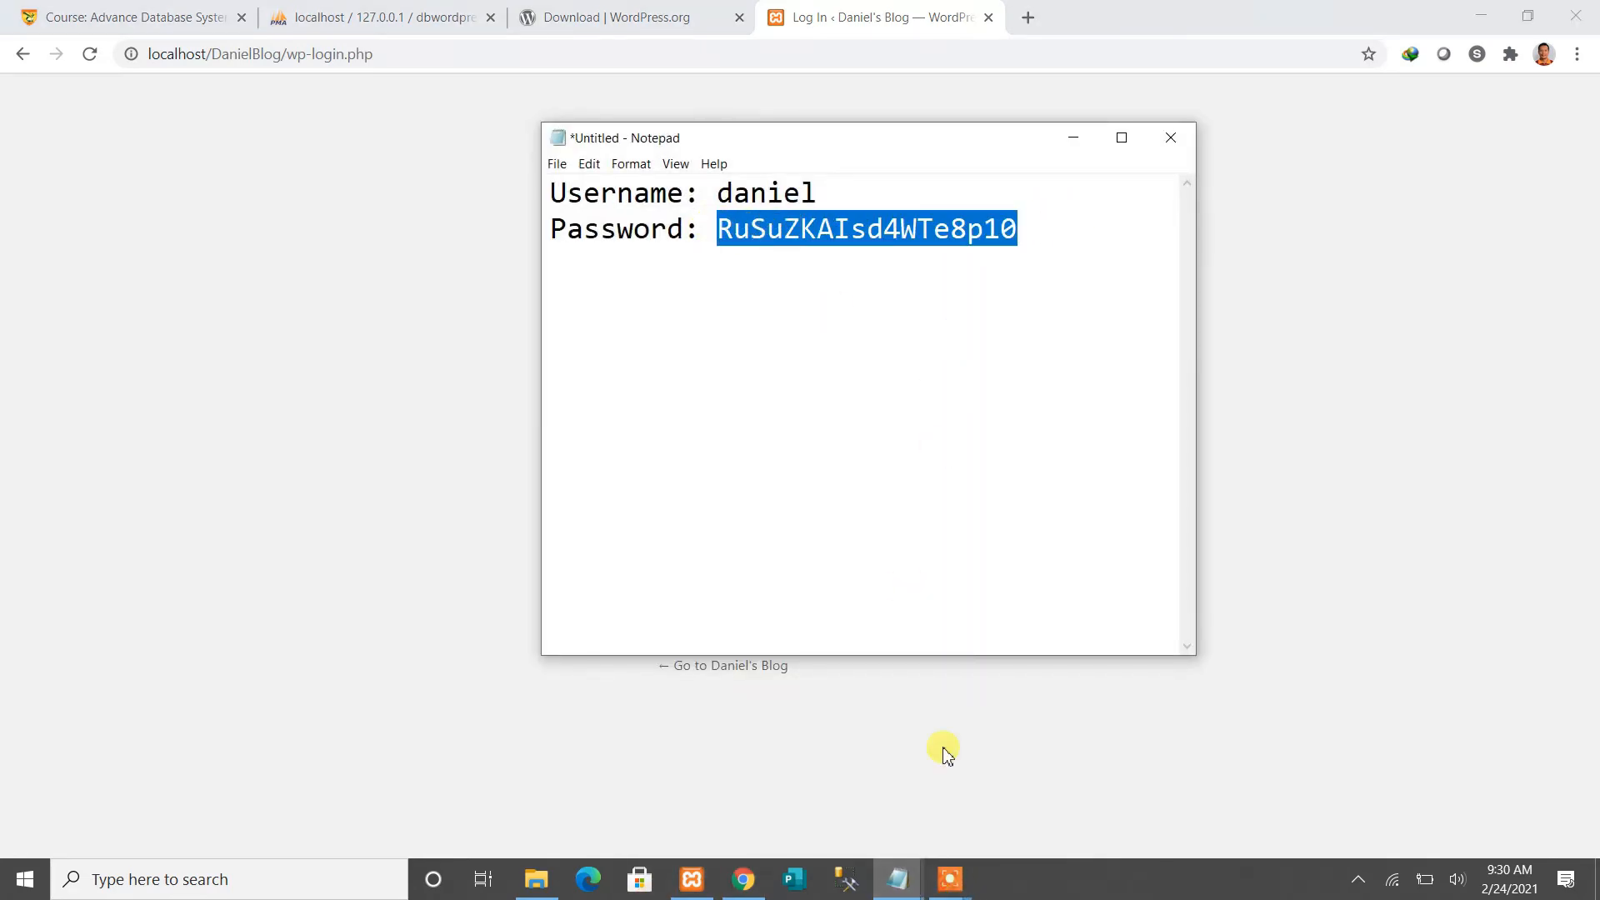
click(743, 879)
key(ctrl+v)
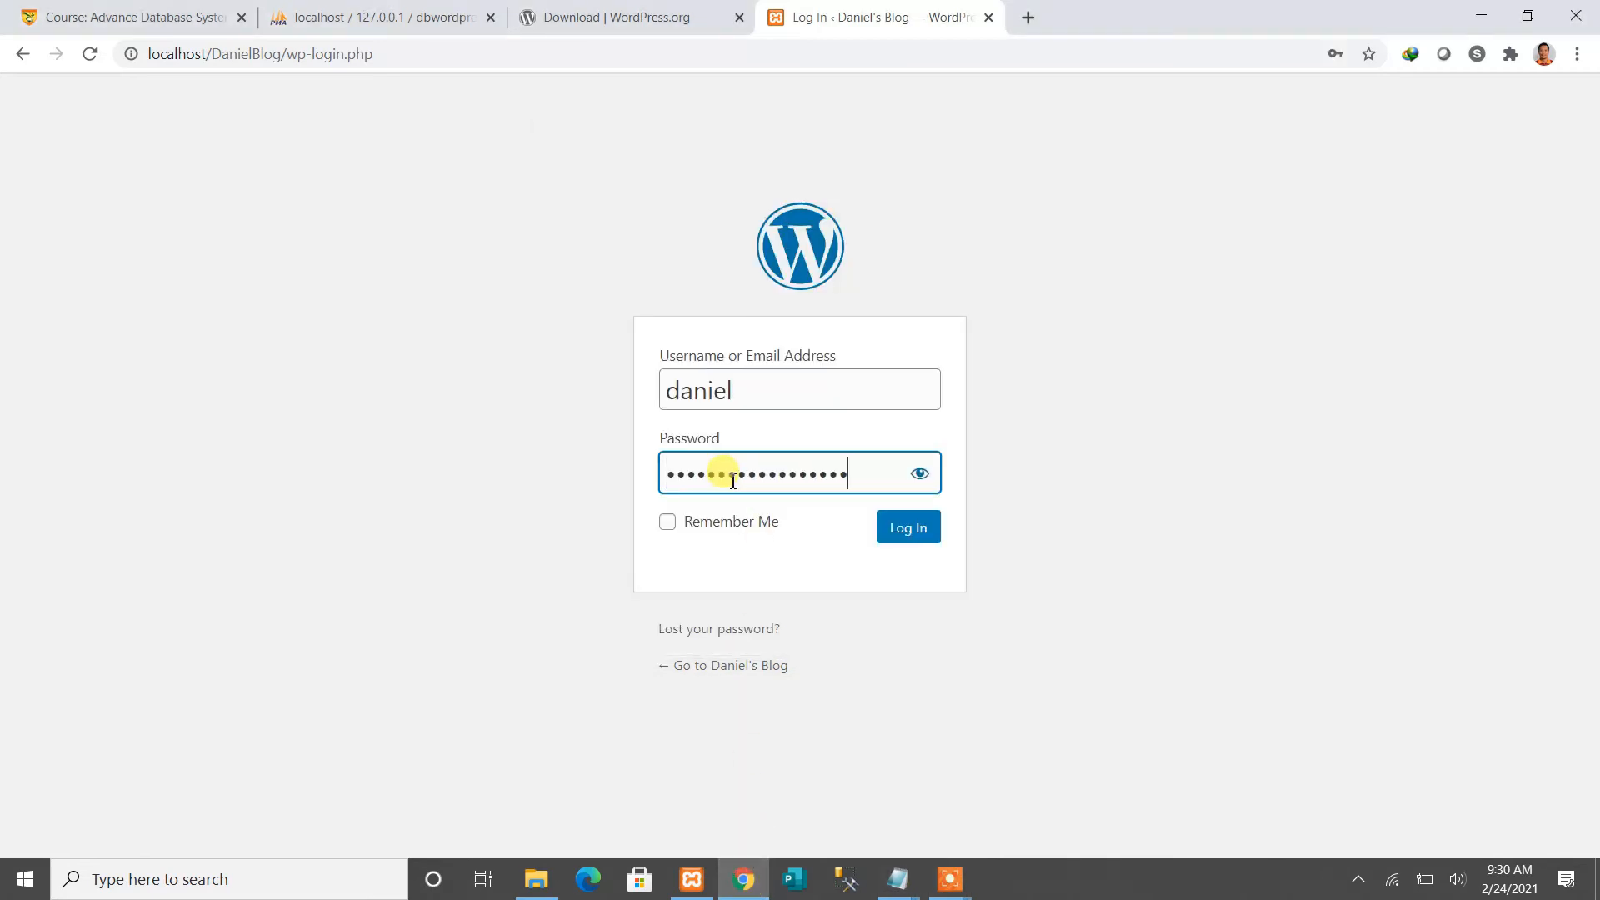
click(917, 536)
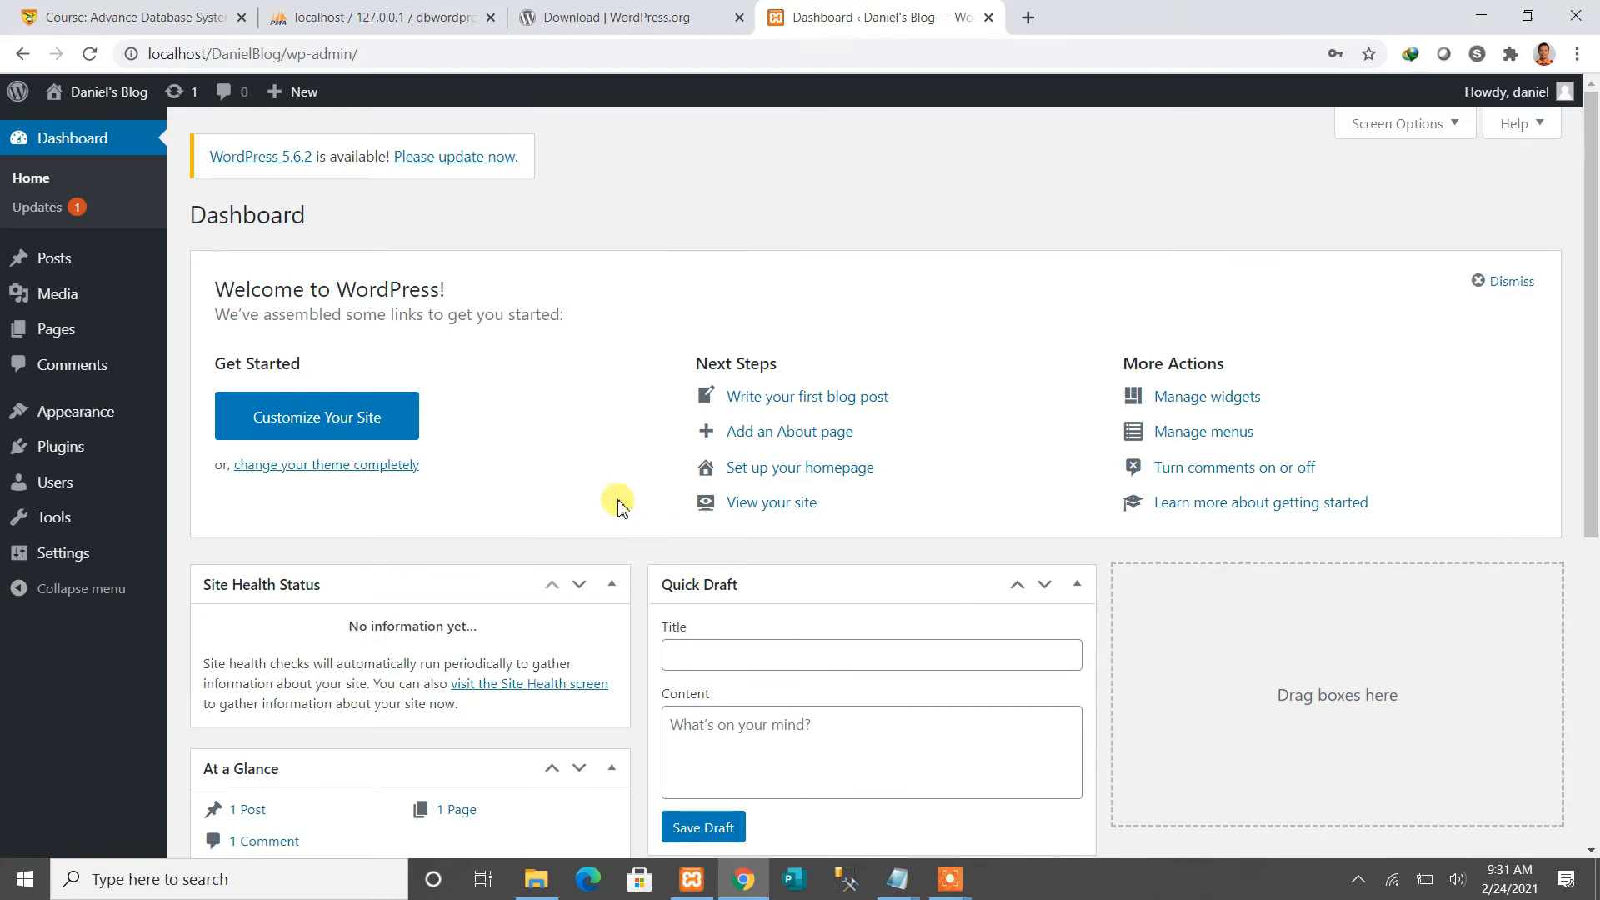
Close the Dashboard tab and load localhost/DanielBlog in a new tab
click(987, 18)
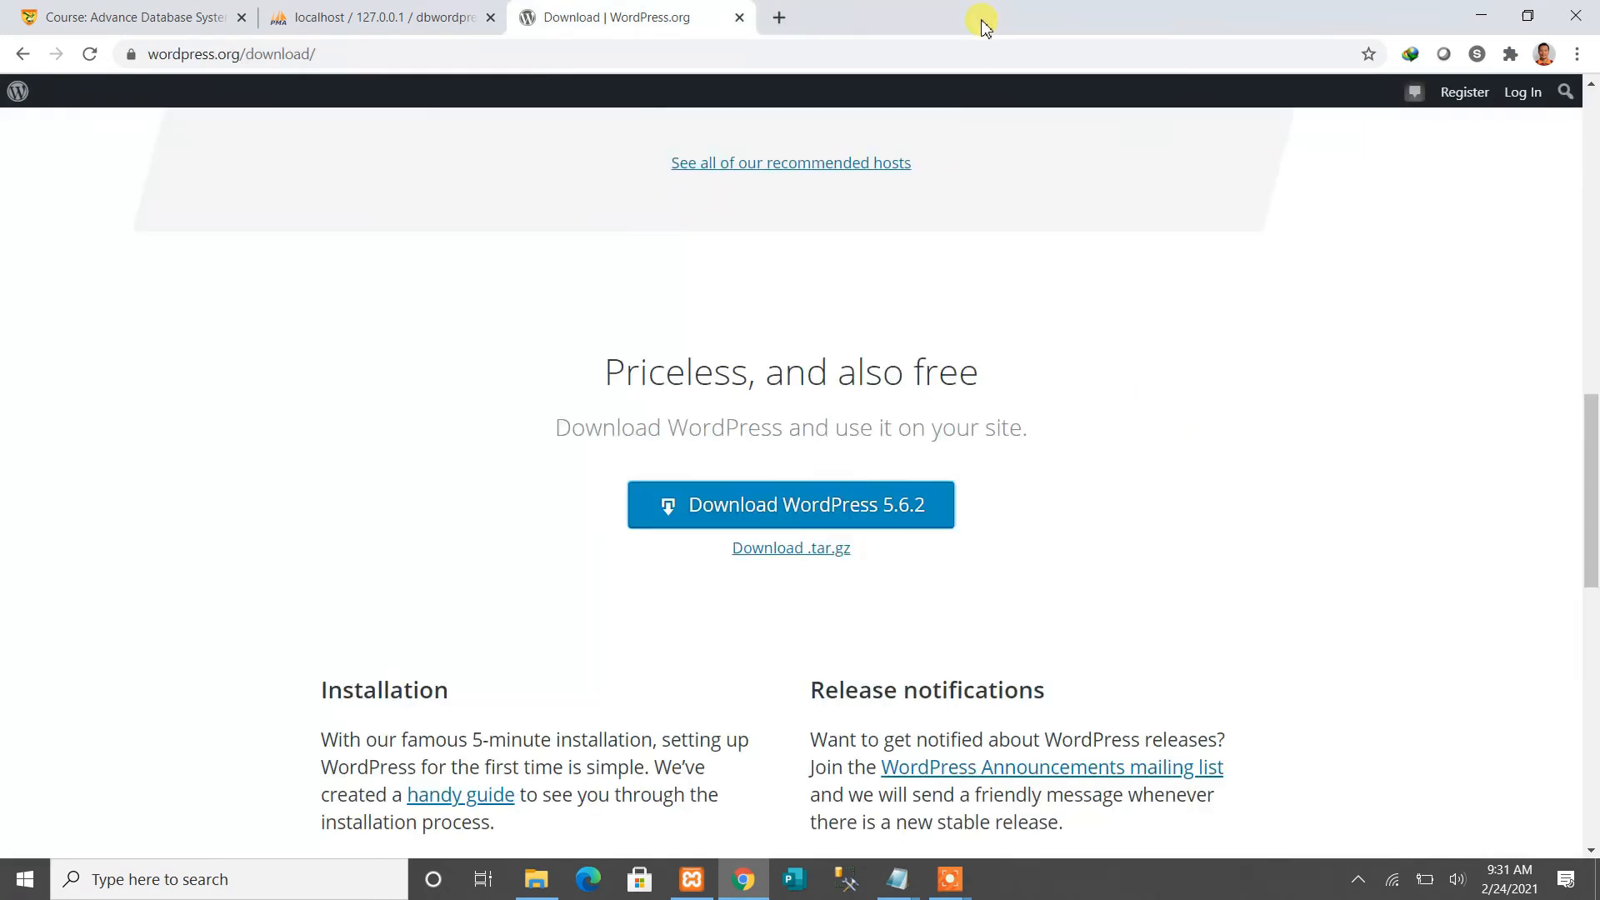
click(777, 18)
text(local)
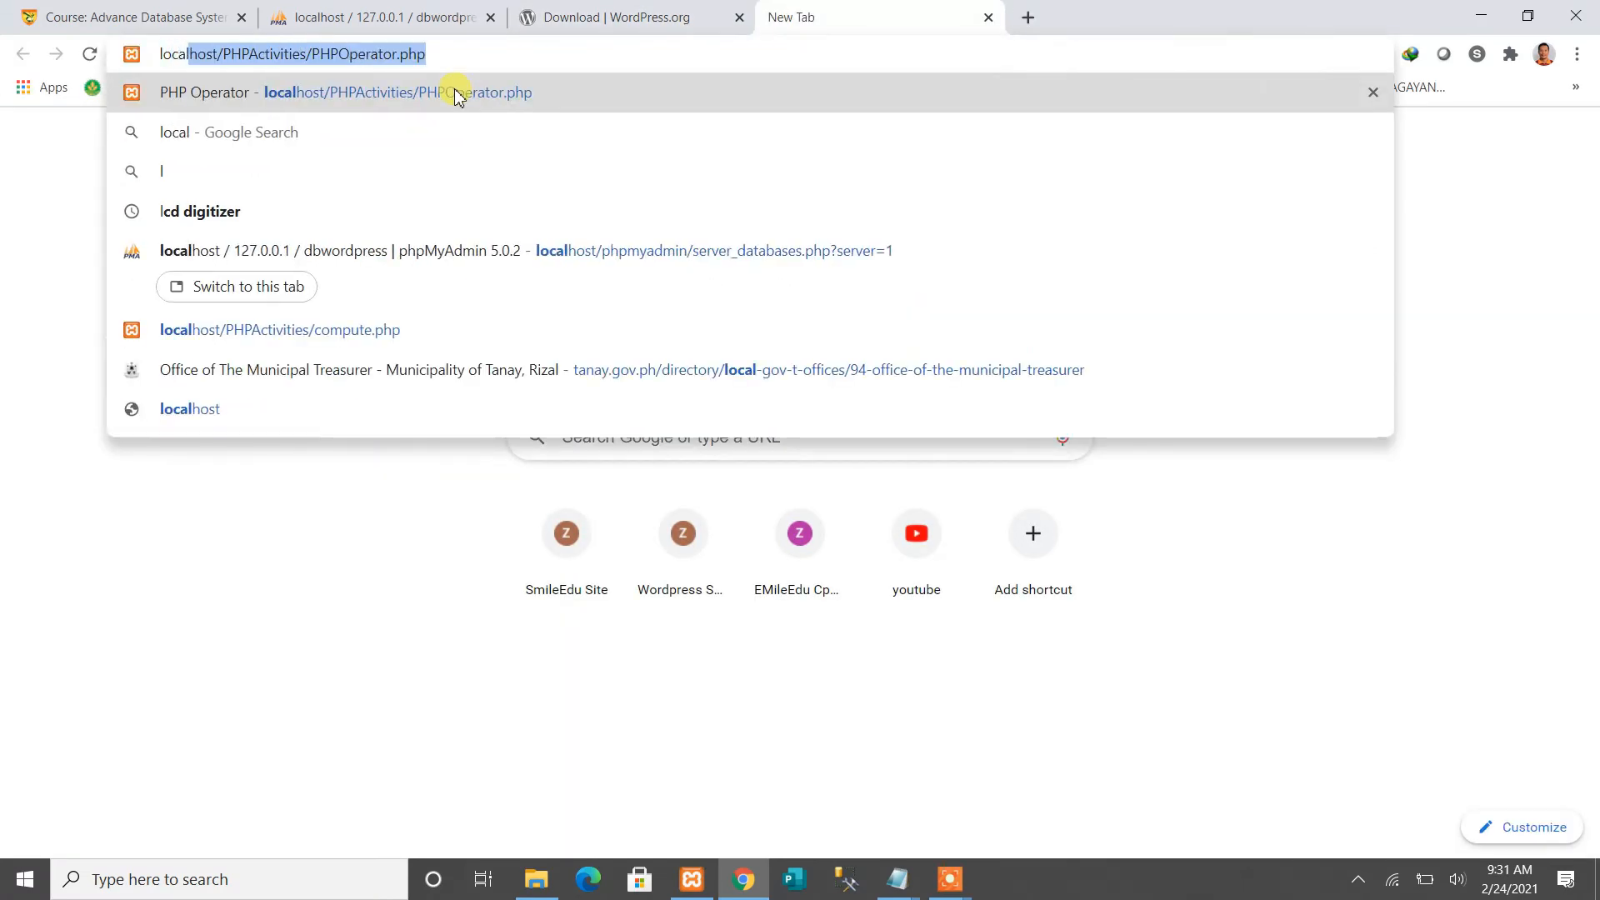
key(Right)
key(BackSpace)
key(BackSpace)
key(BackSpace)
key(BackSpace)
key(BackSpace)
key(BackSpace)
key(BackSpace)
key(BackSpace)
key(BackSpace)
key(BackSpace)
key(BackSpace)
key(BackSpace)
key(BackSpace)
key(BackSpace)
key(BackSpace)
key(BackSpace)
key(BackSpace)
key(BackSpace)
key(BackSpace)
key(BackSpace)
key(BackSpace)
key(BackSpace)
key(BackSpace)
key(BackSpace)
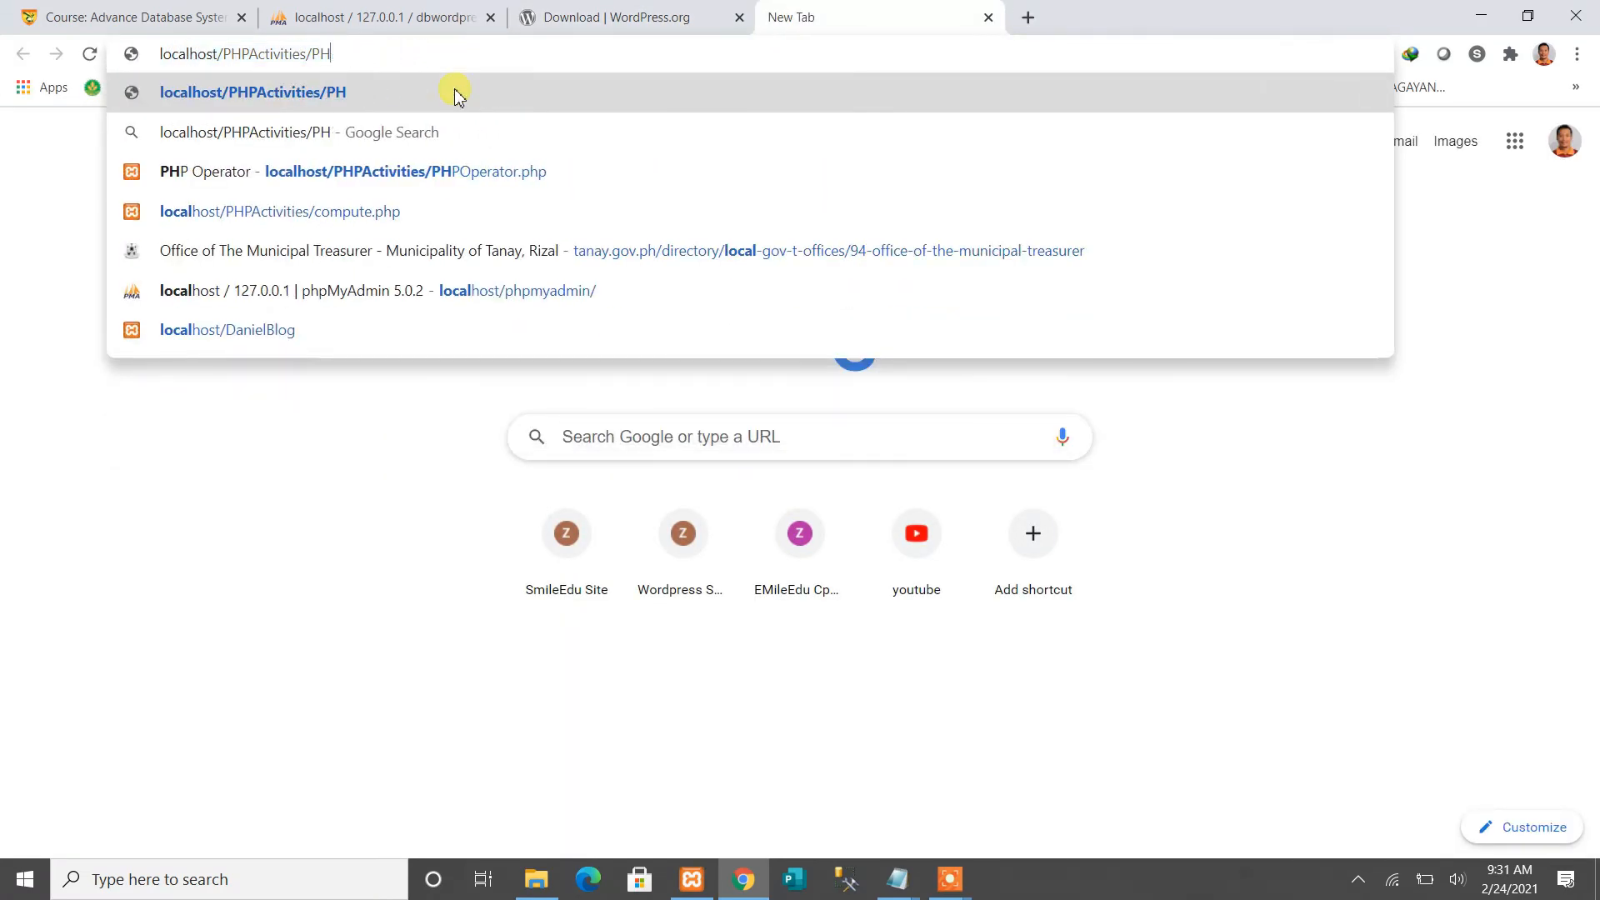
text(Daniel)
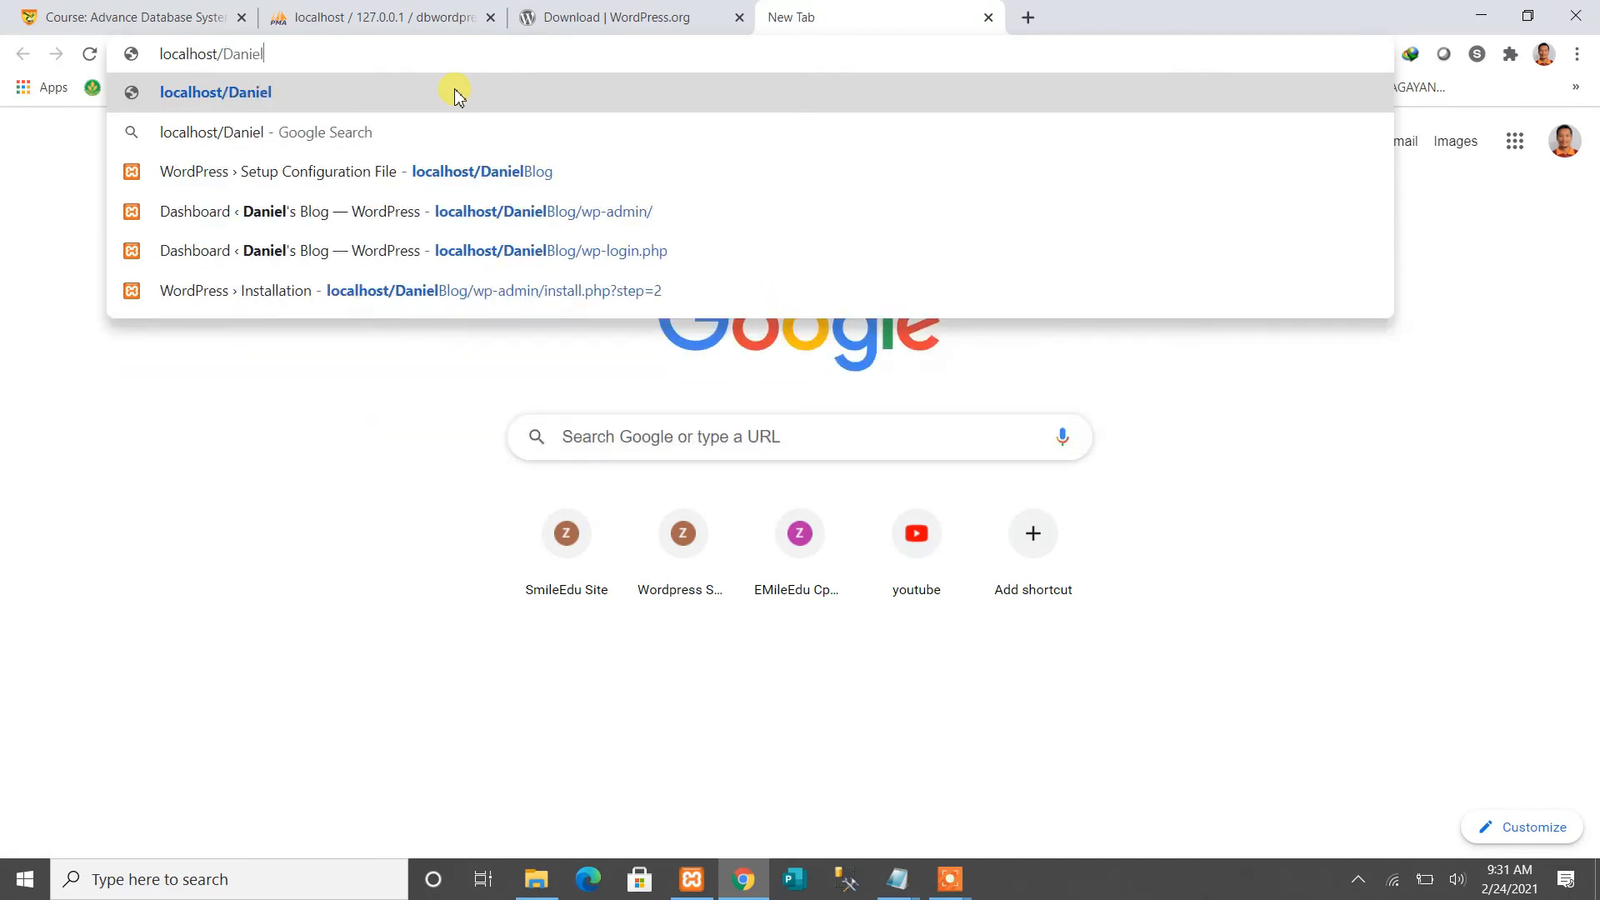
text(Blog)
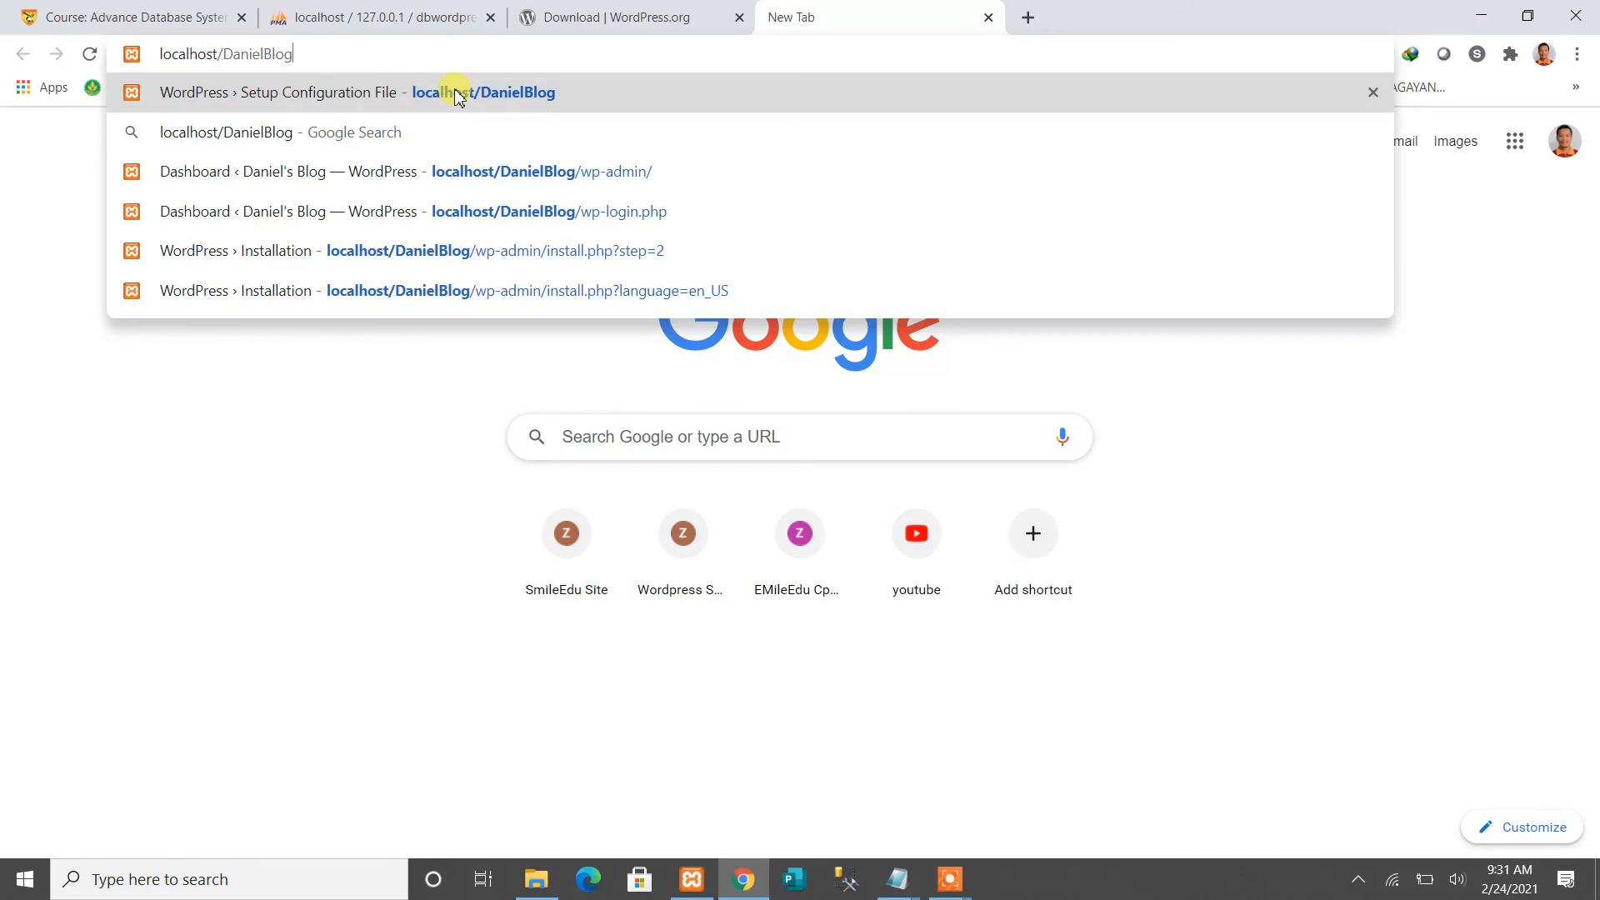
key(Return)
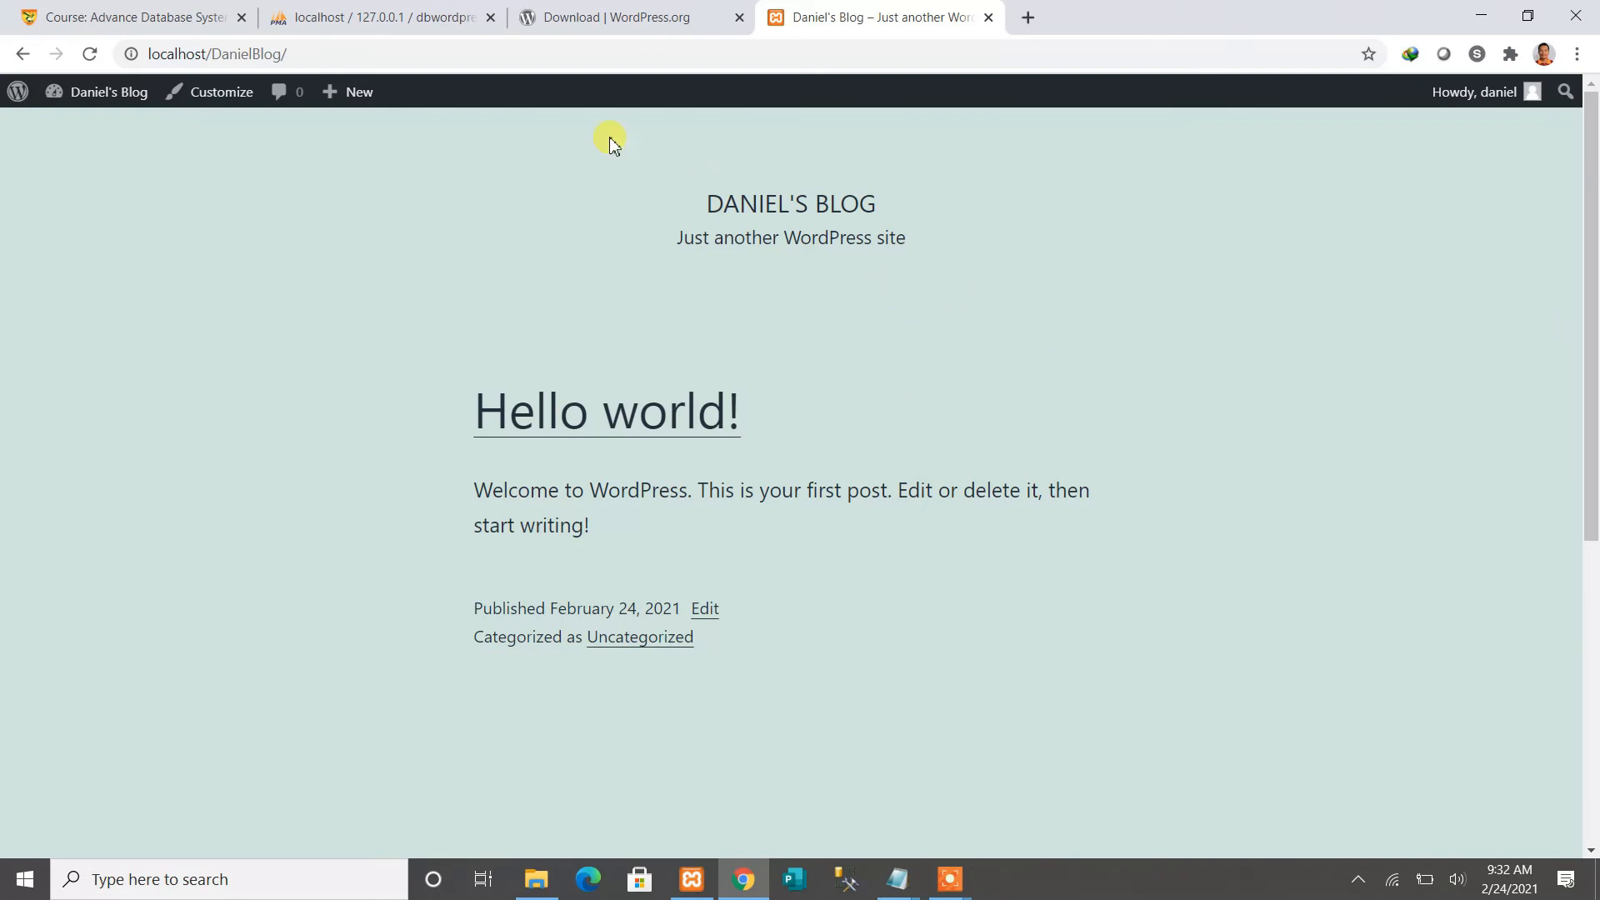
Append wp-login to the blog's address, which returns the 'Nothing here' page
click(380, 54)
click(380, 54)
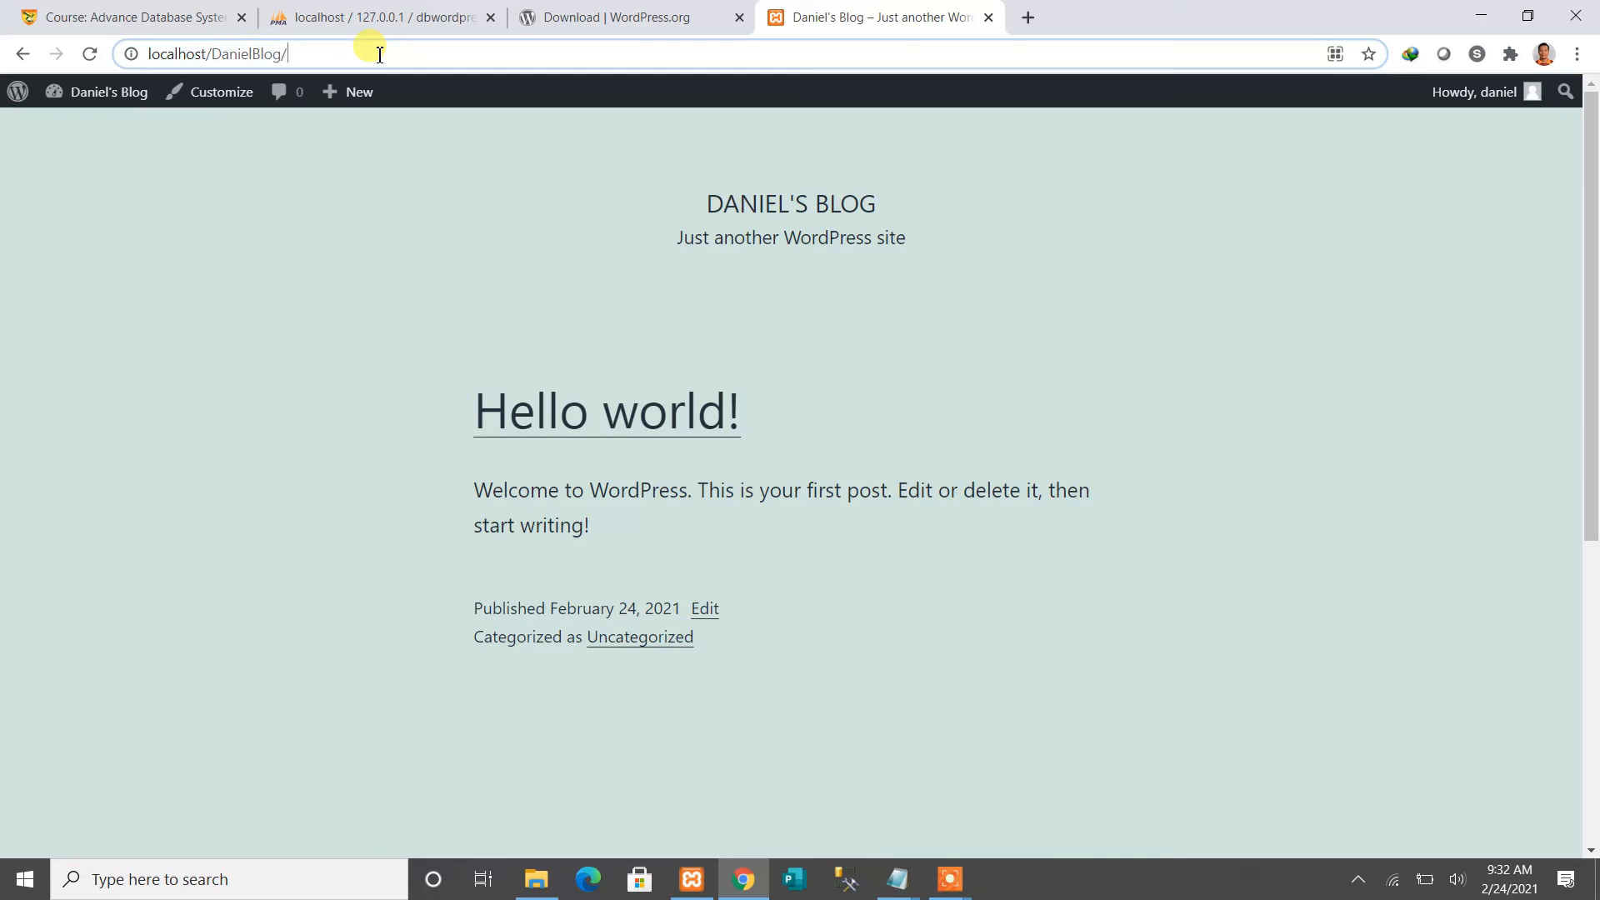
text(wp)
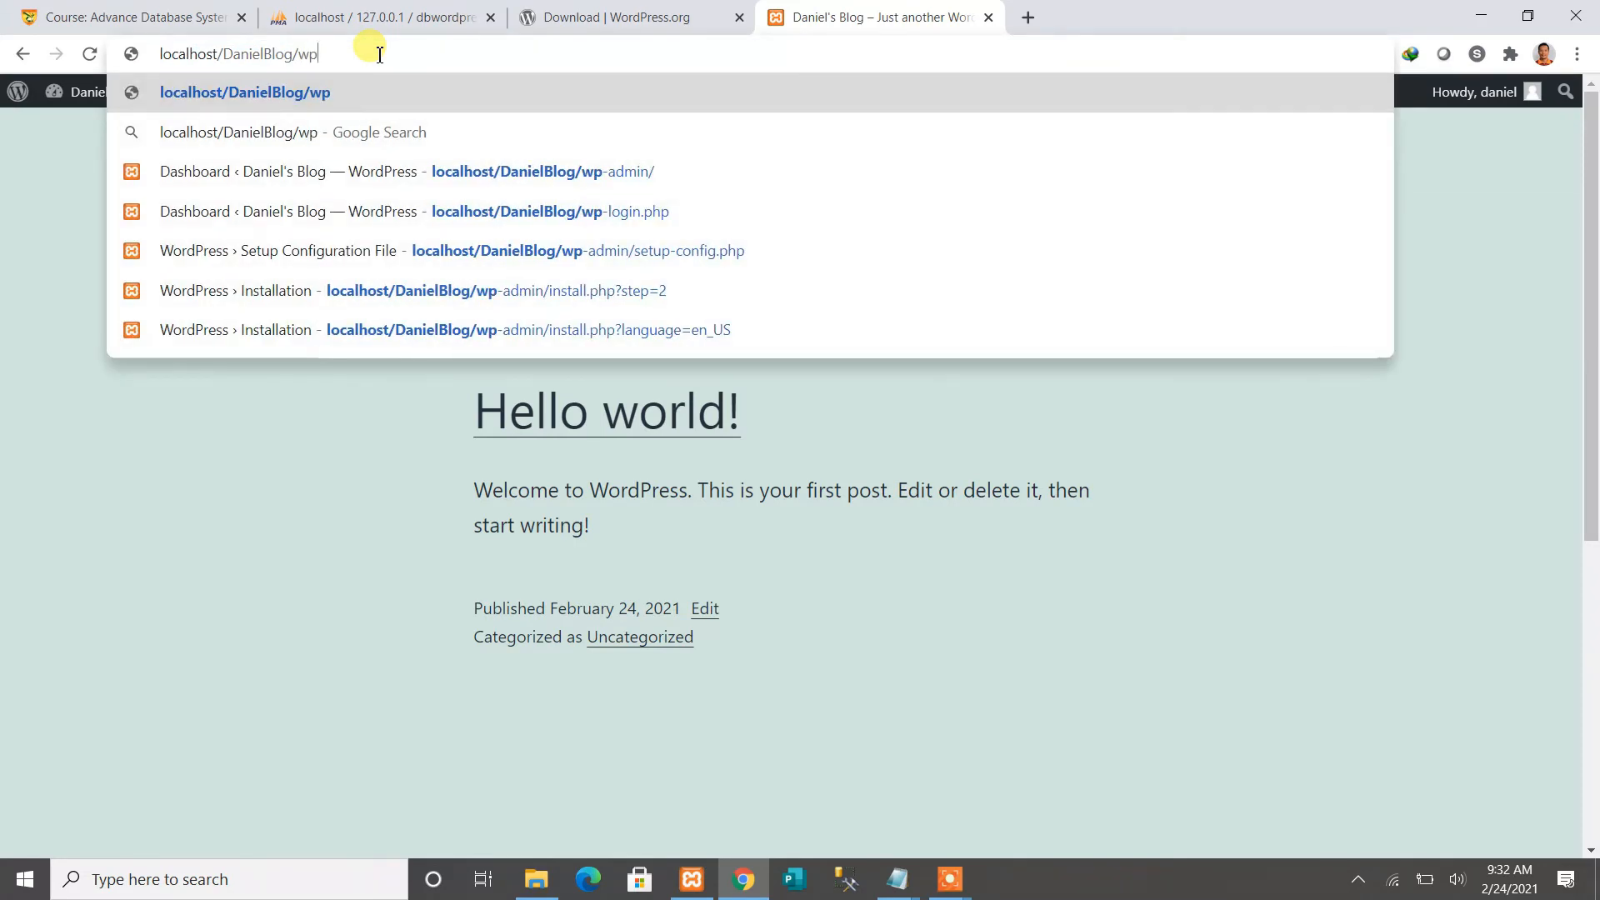
text(-login)
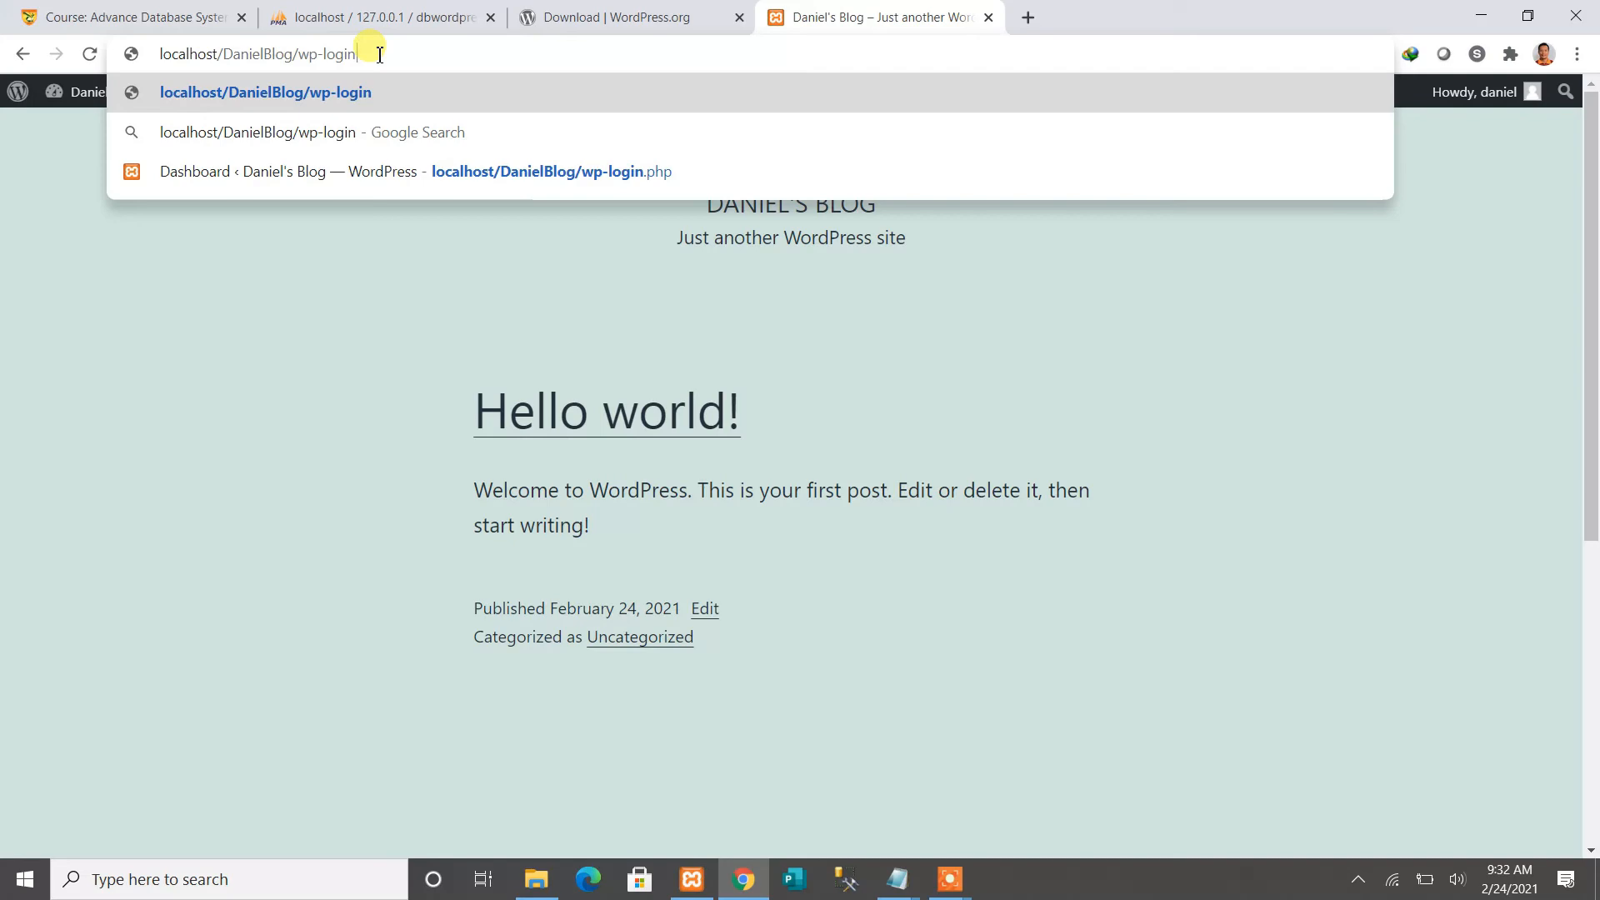
key(Return)
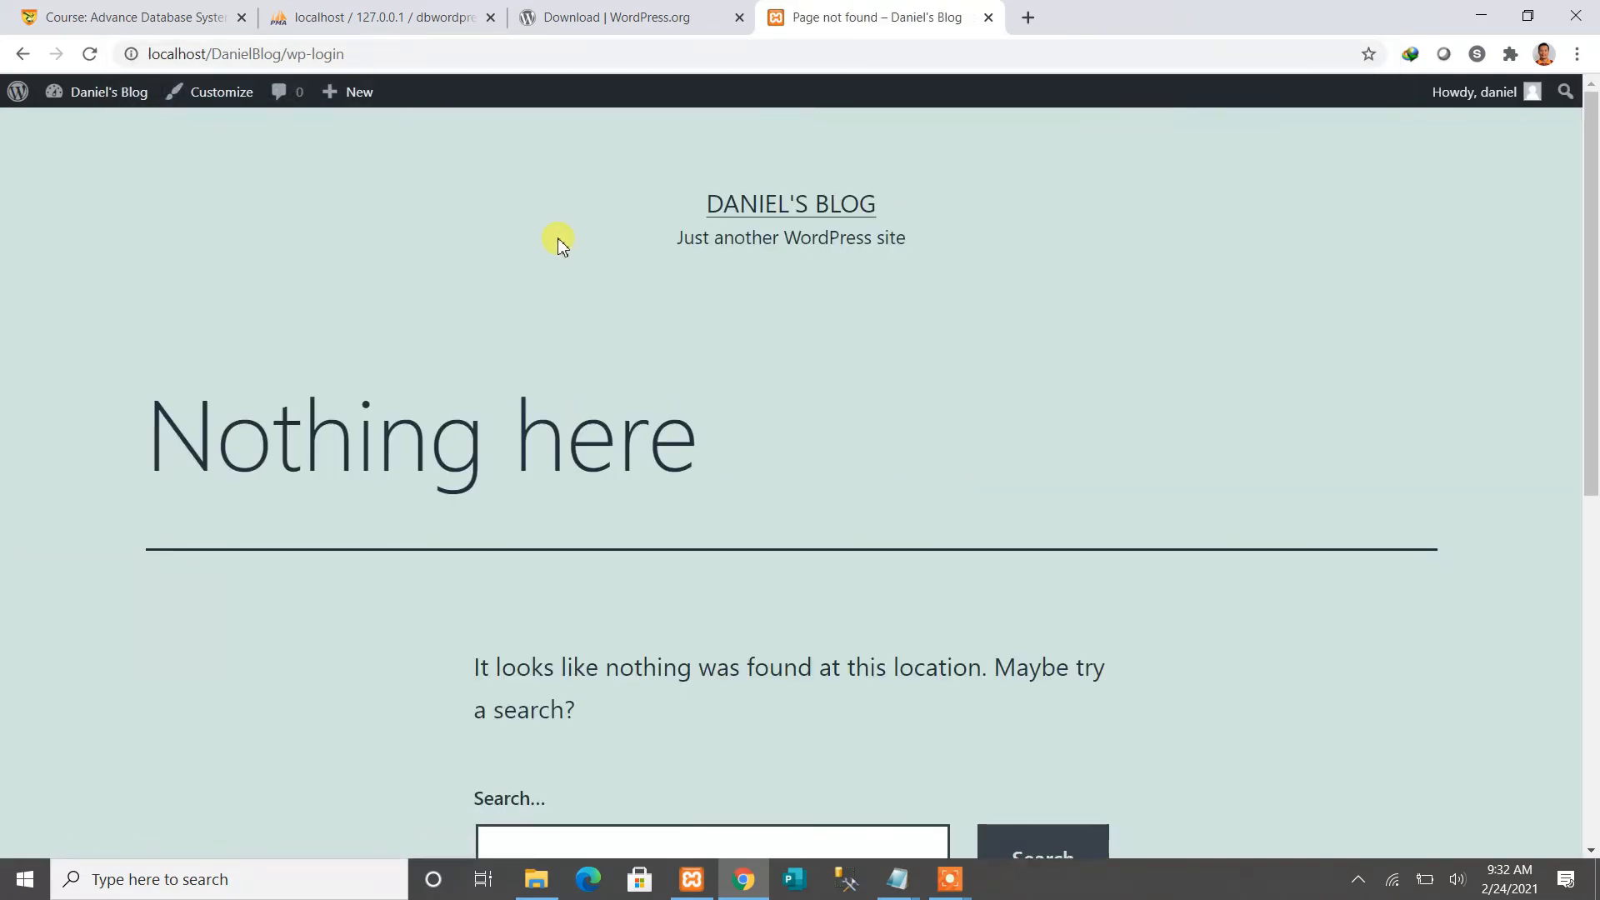
Correct the address to localhost/DanielBlog/wp-login.php to load the login page
click(379, 54)
click(380, 54)
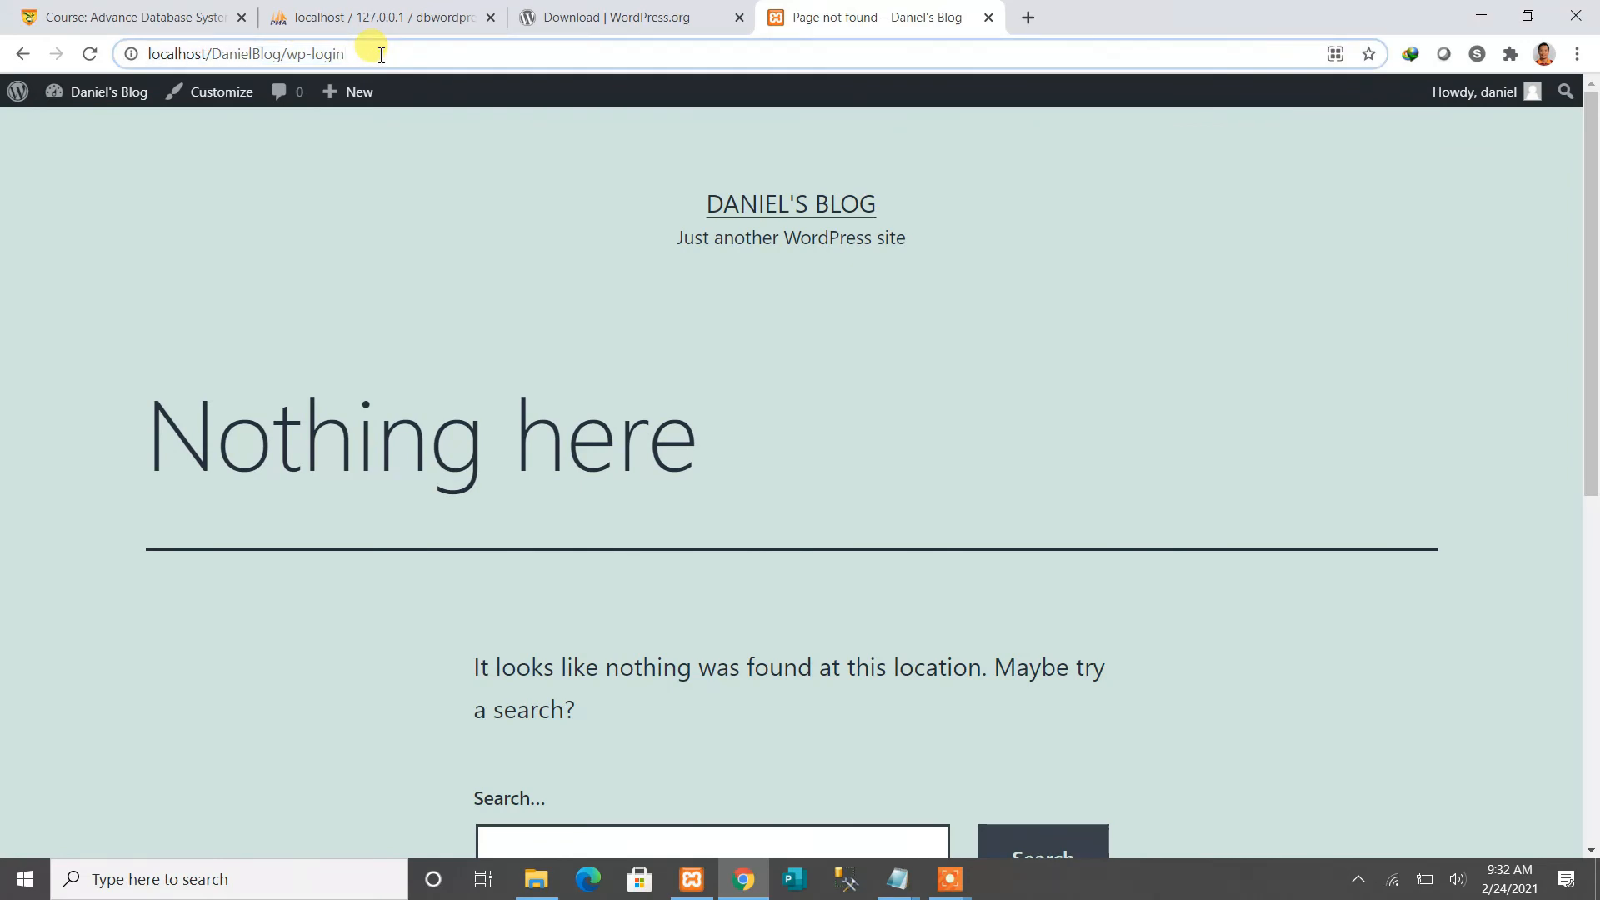
text(.php)
key(Return)
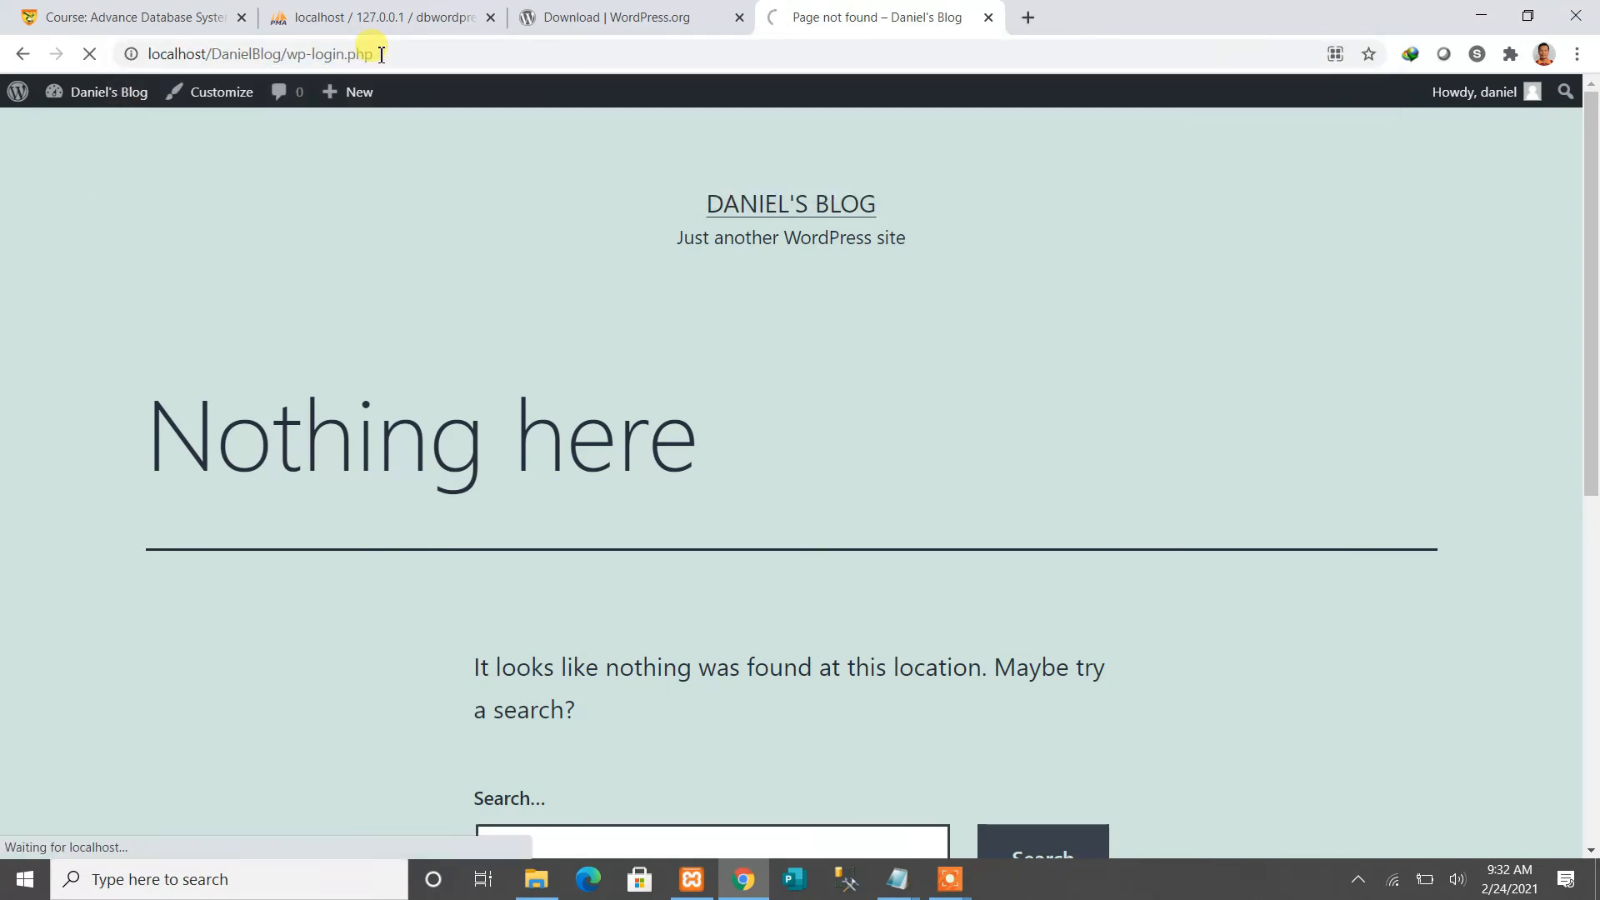
click(407, 55)
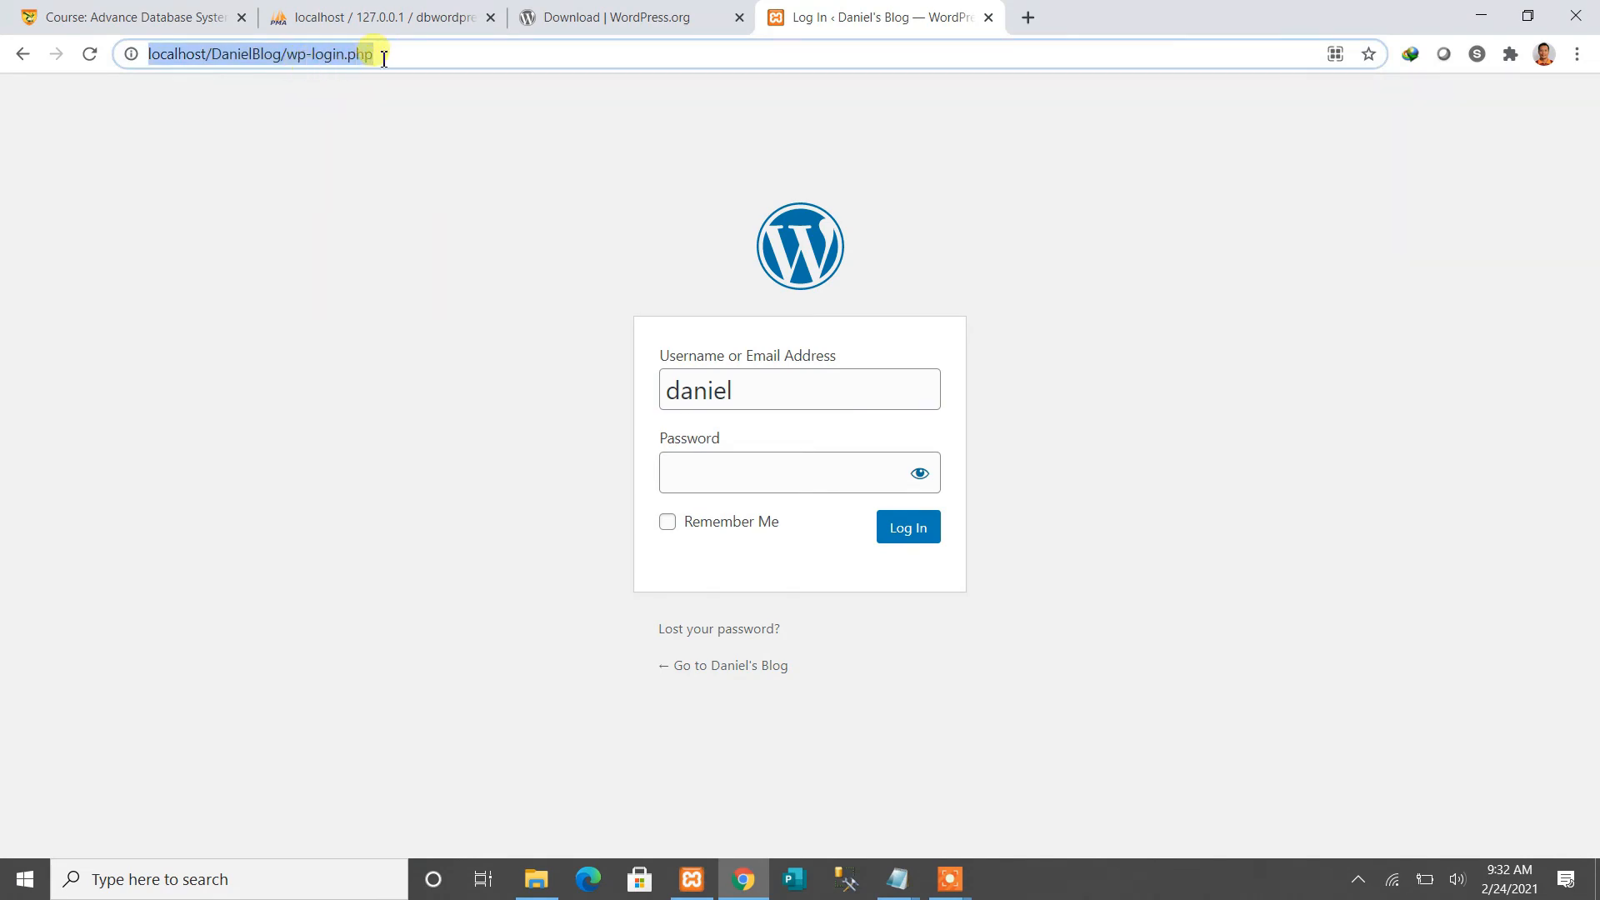
Copy the saved admin password from the Notepad notes
click(384, 56)
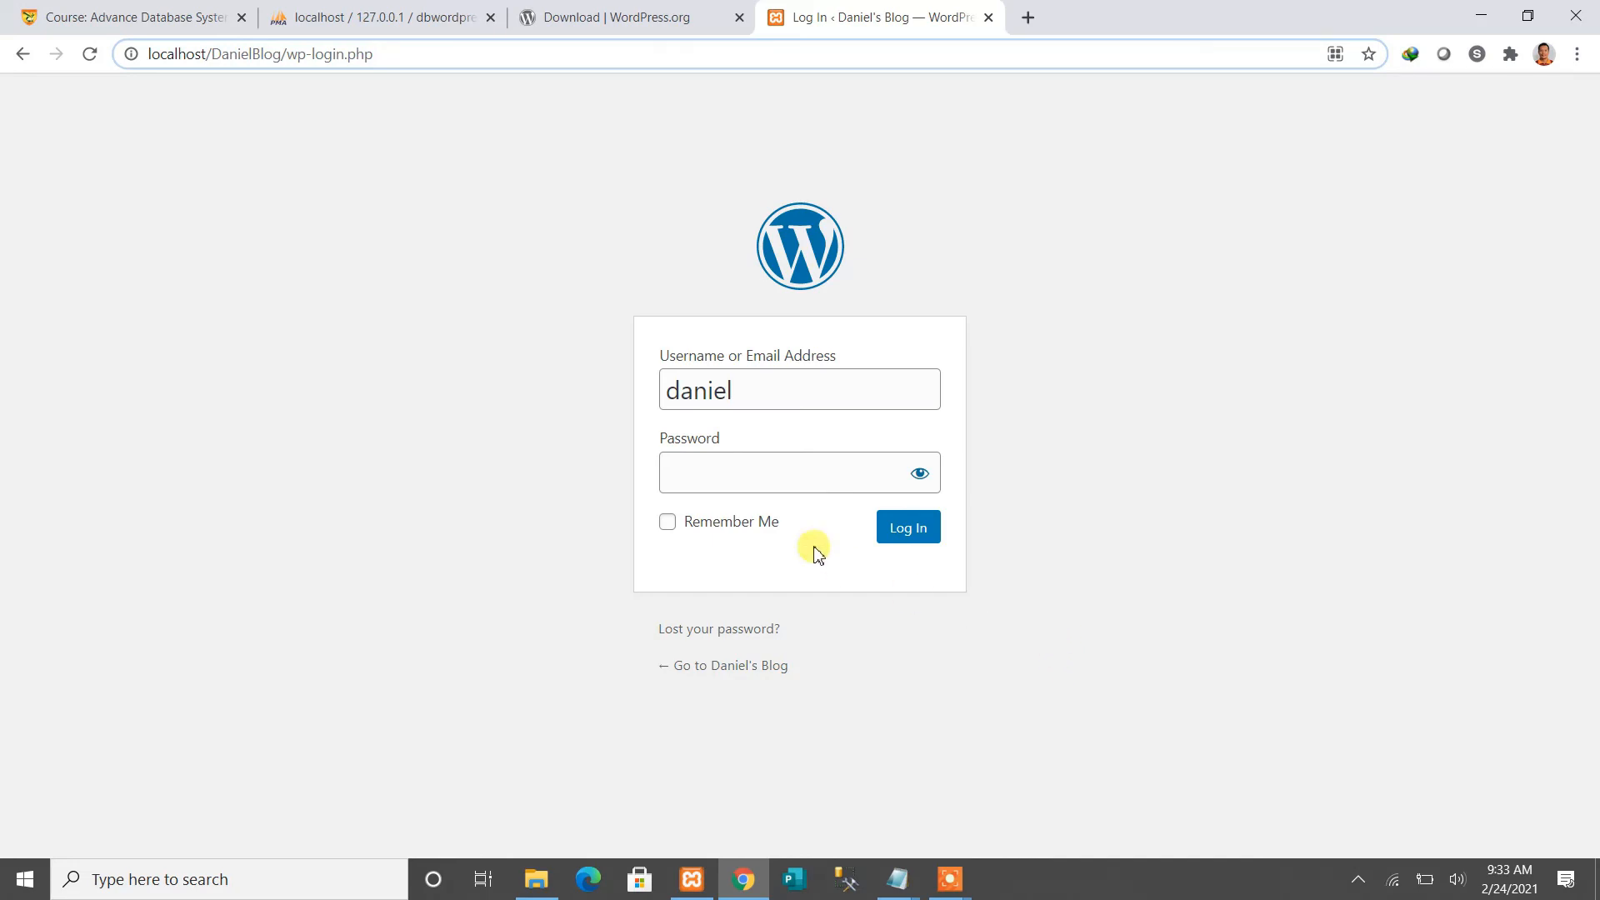
mouse_move(917, 873)
click(1008, 804)
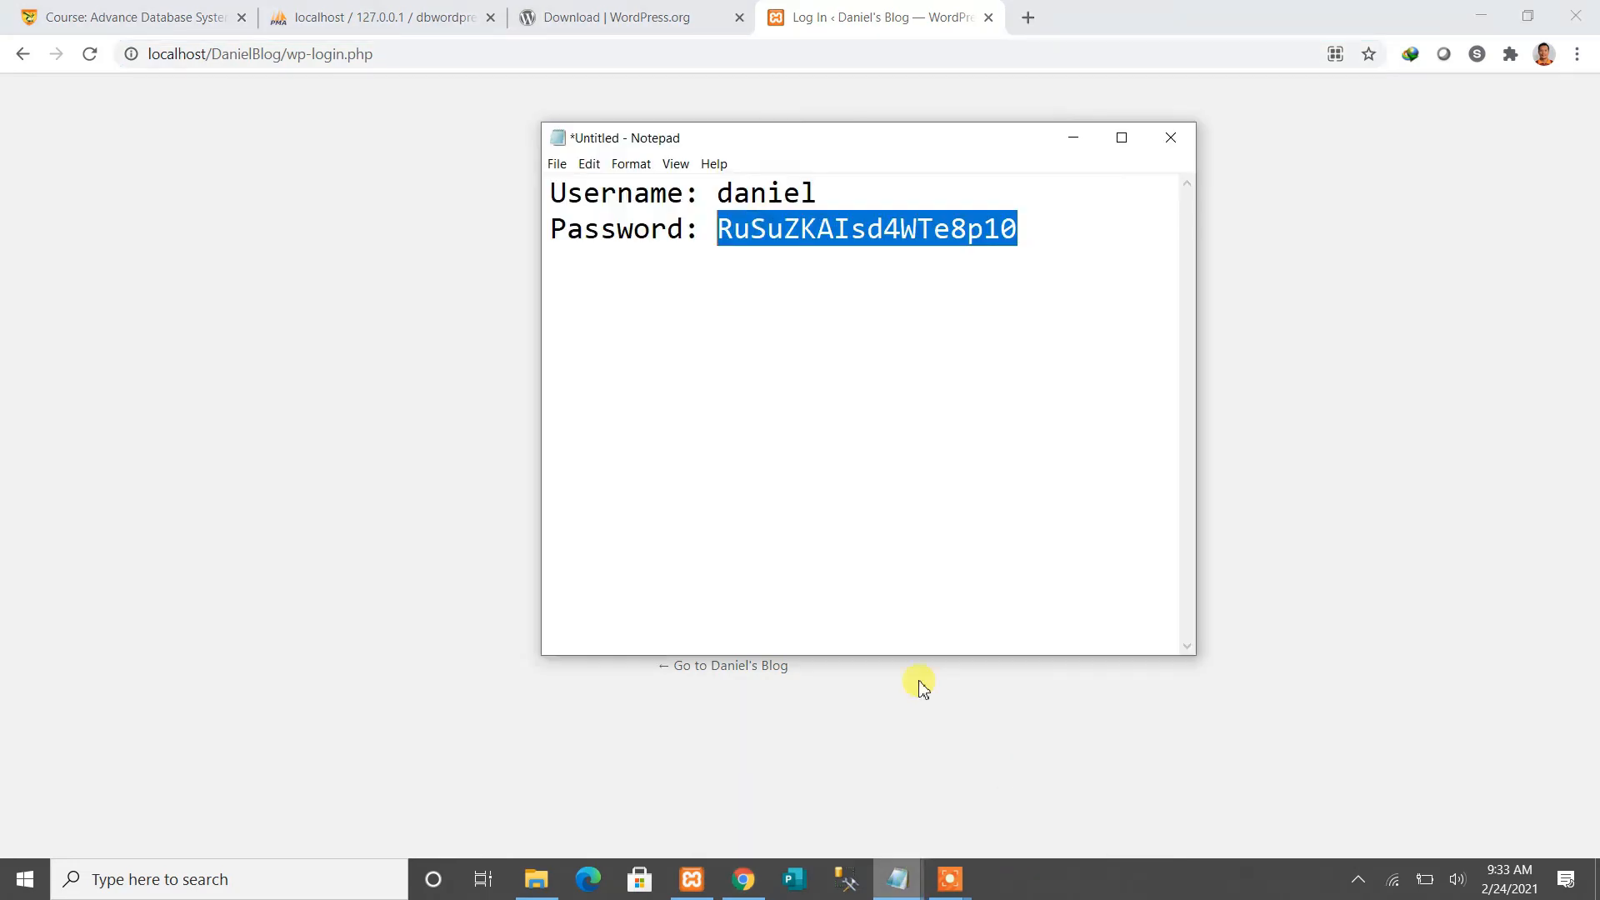
right_click(742, 226)
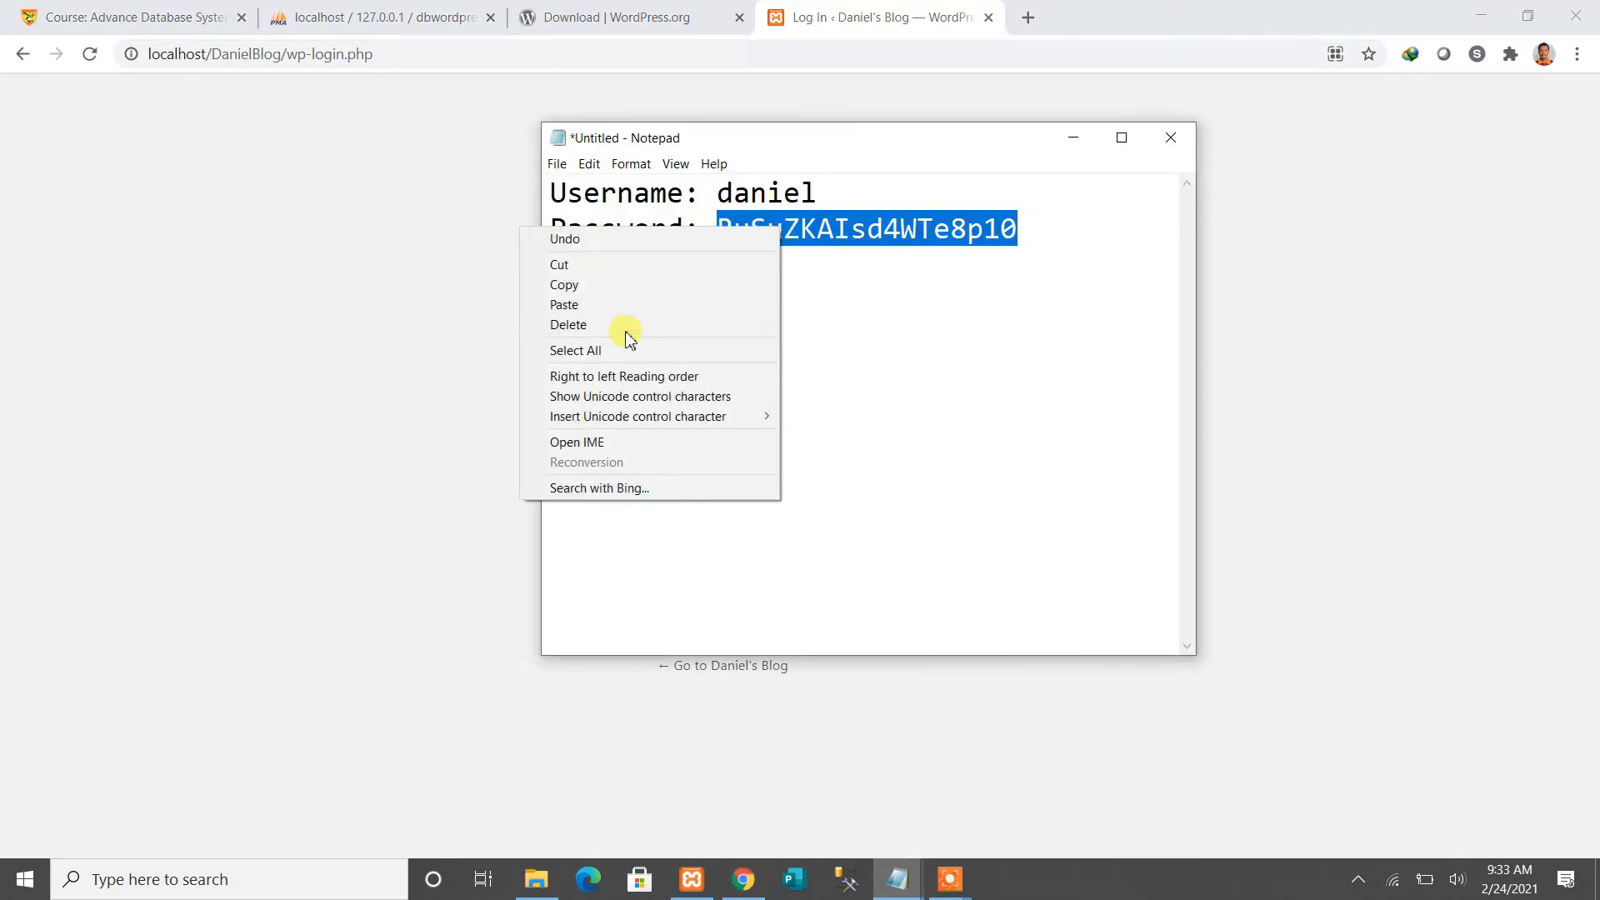
click(600, 283)
Paste the admin password into the login form's Password field and log in to the Dashboard
click(743, 879)
click(739, 474)
key(ctrl+v)
click(893, 538)
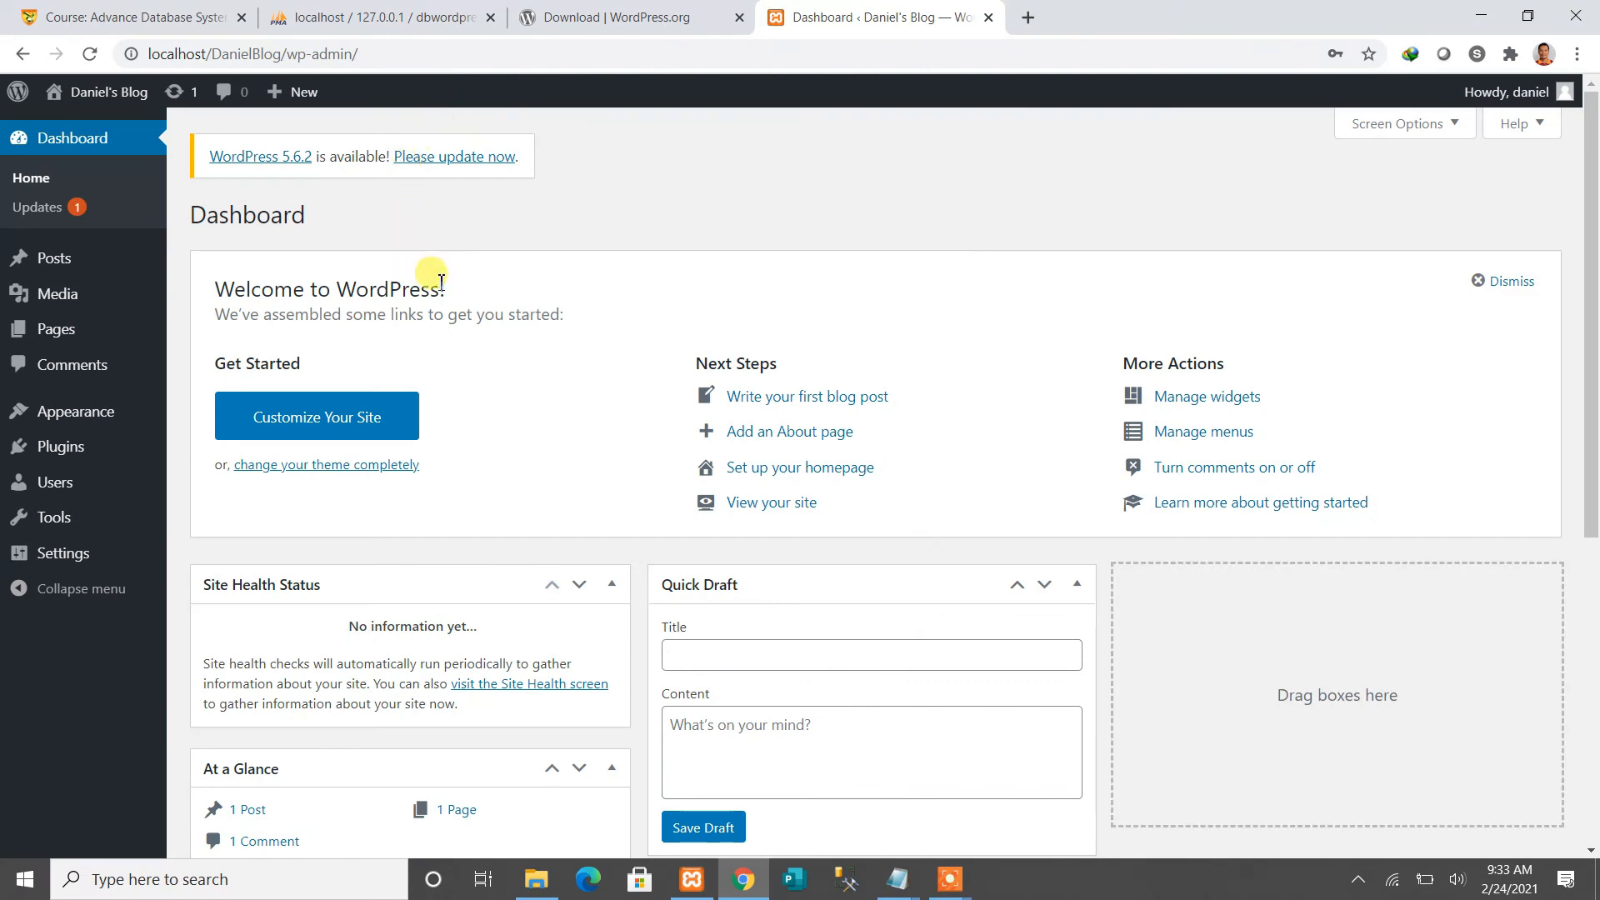
mouse_move(75, 288)
mouse_move(61, 454)
click(948, 881)
click(935, 816)
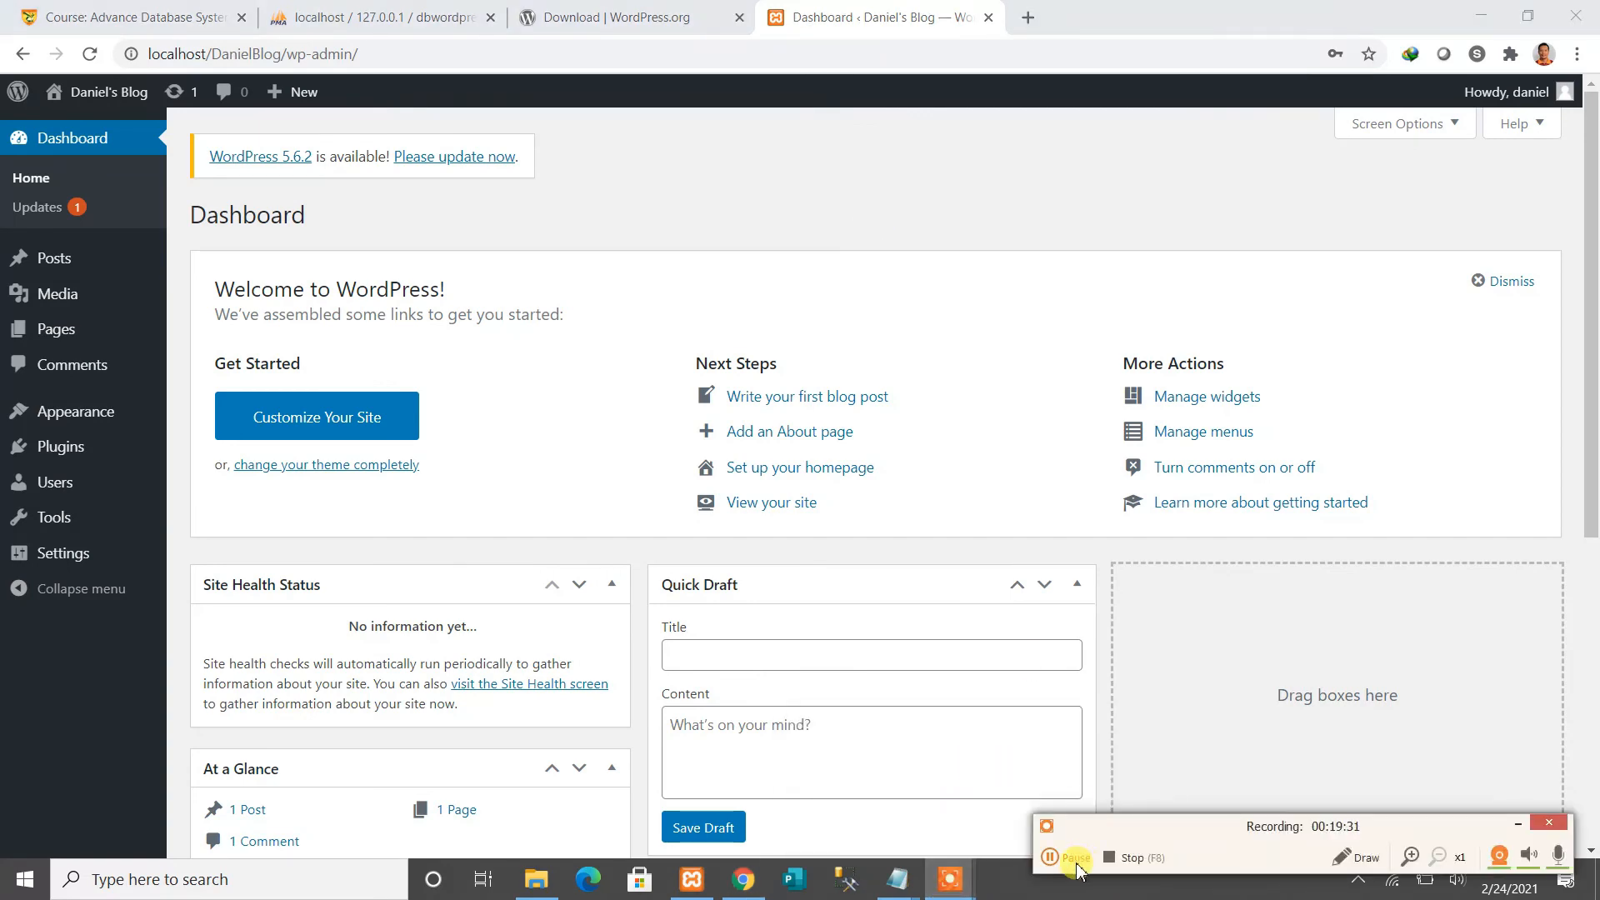